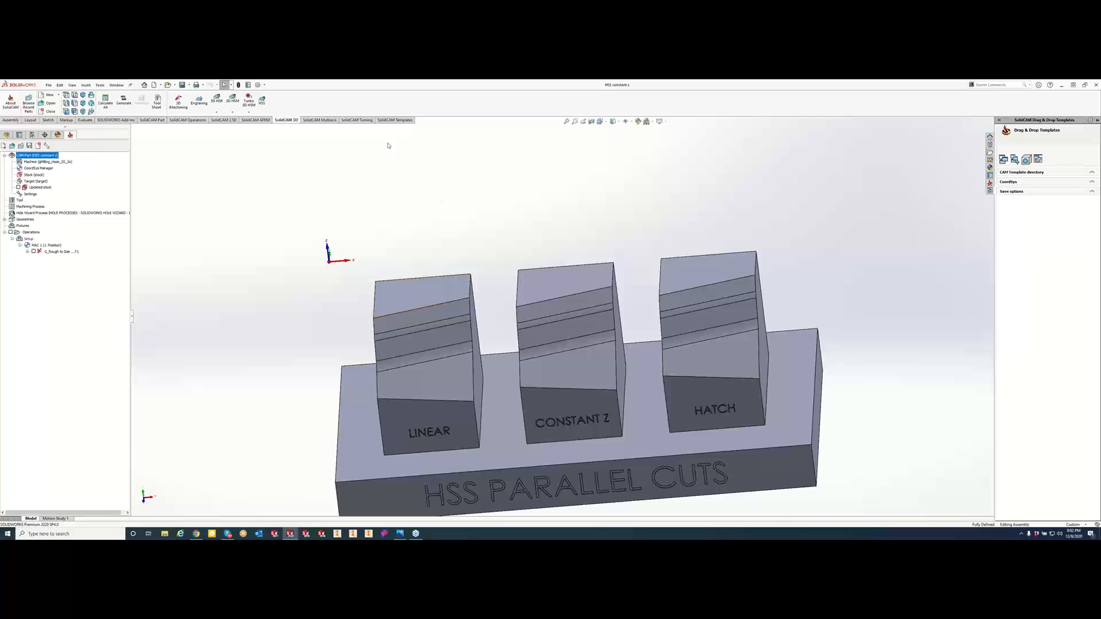
Step: Start a new HSS operation with the Parallel cuts - Constant Z technology and review the available technology types
click(262, 102)
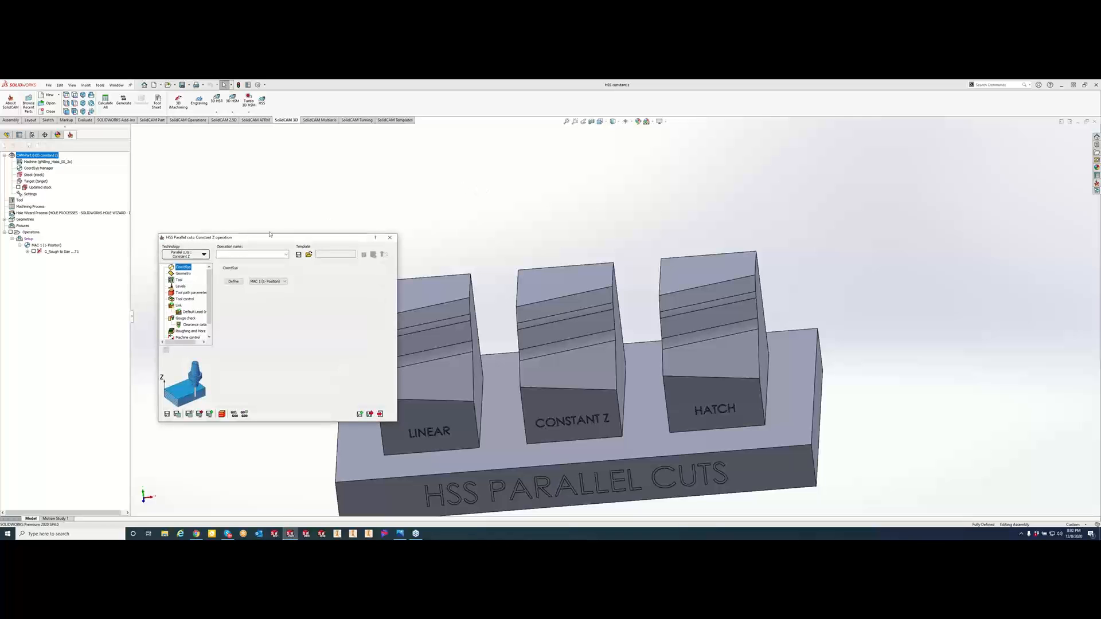
drag(270, 234, 400, 174)
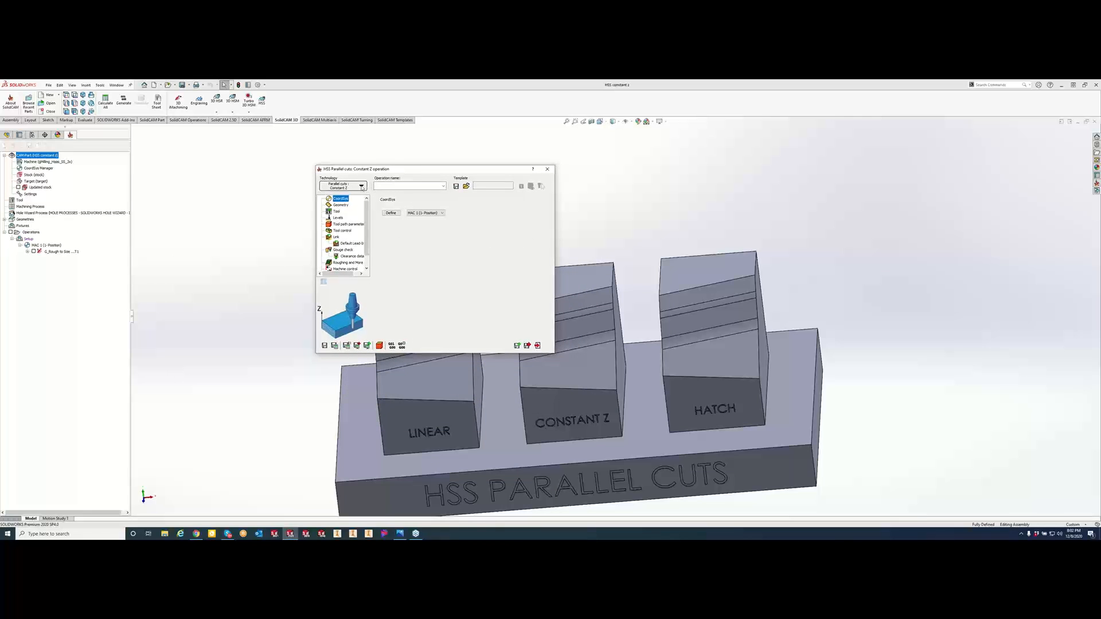
click(362, 186)
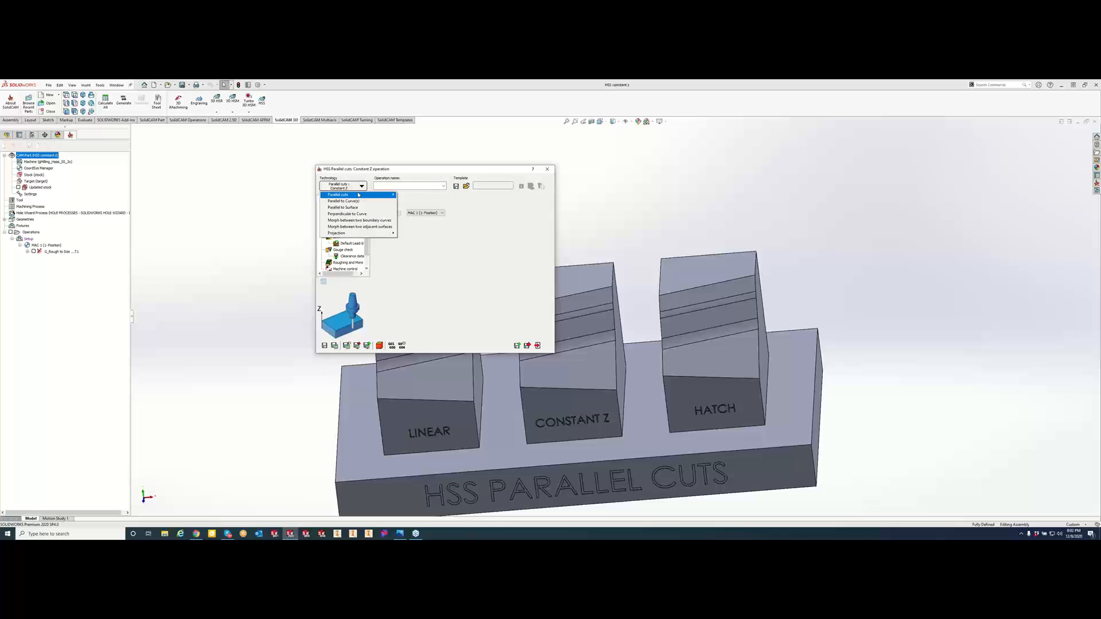
mouse_move(379, 195)
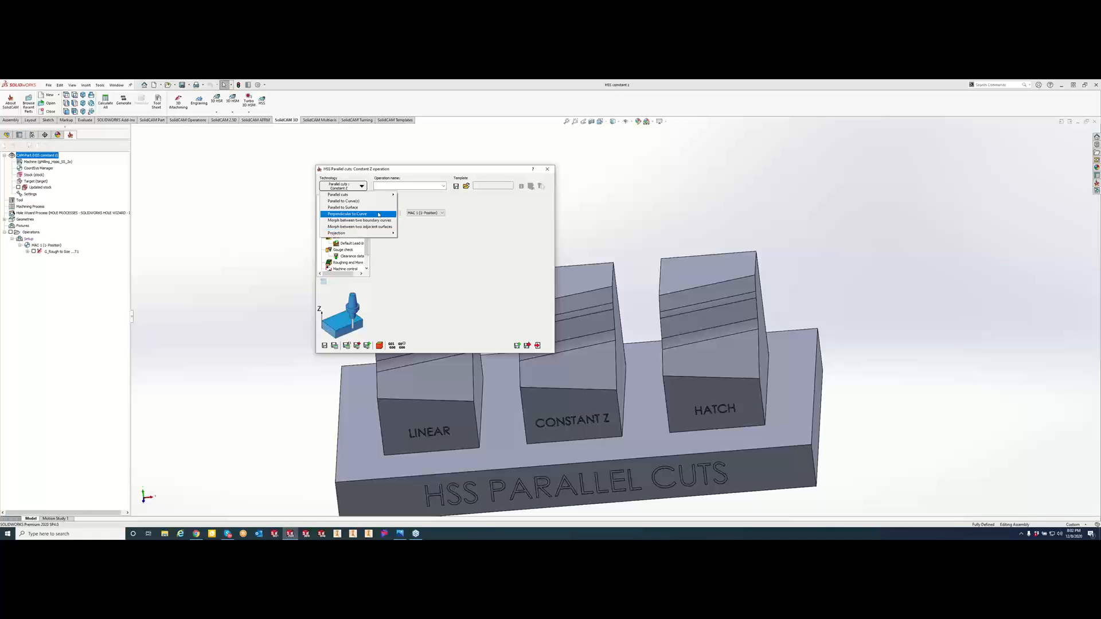
click(482, 248)
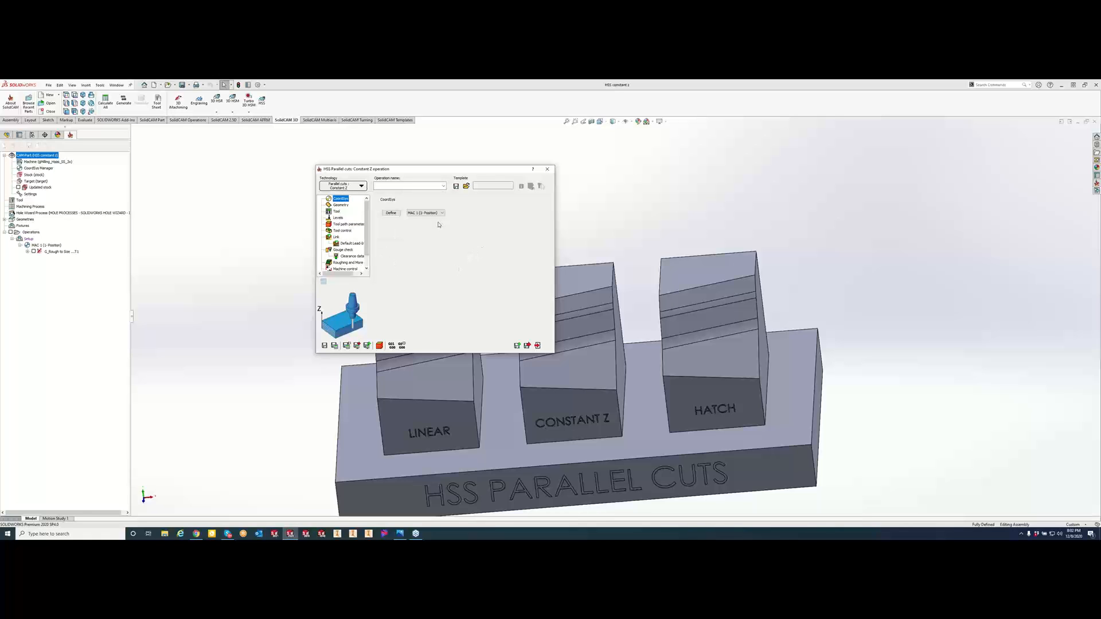
drag(474, 171, 398, 197)
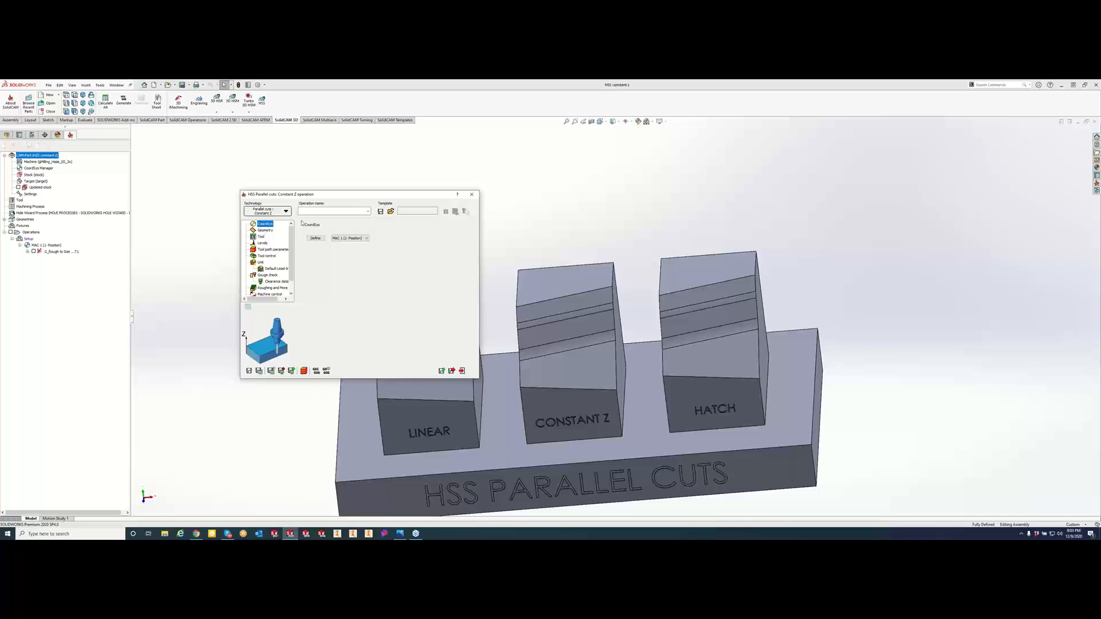
Step: Define the drive surface geometry from the five adjoining sloped and curved faces on the front of the CONSTANT Z block
click(265, 231)
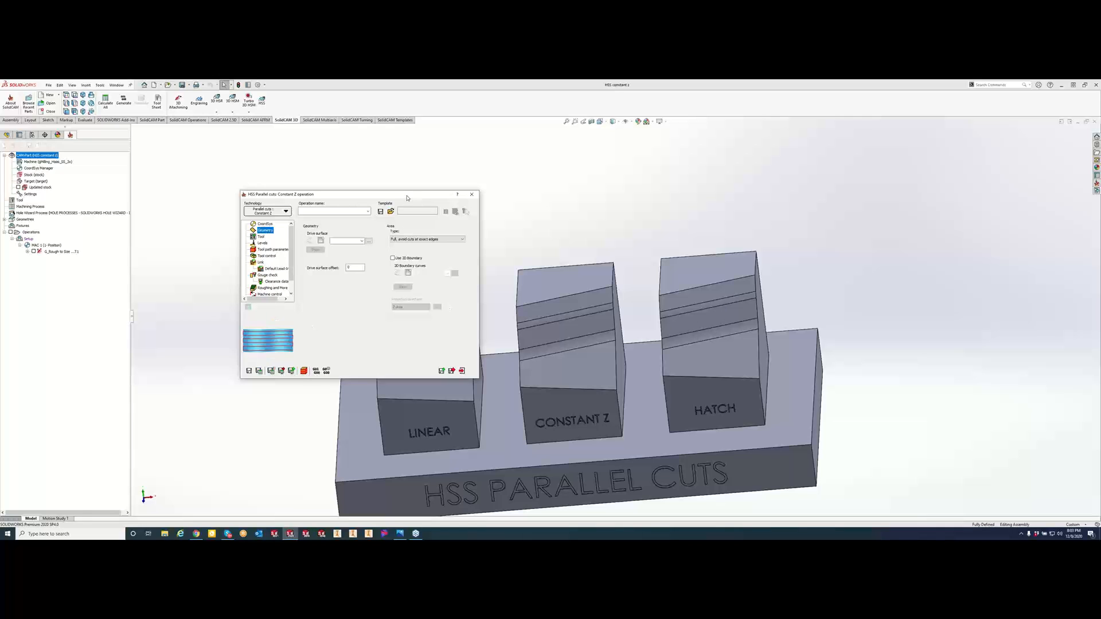
drag(407, 198, 345, 199)
click(285, 266)
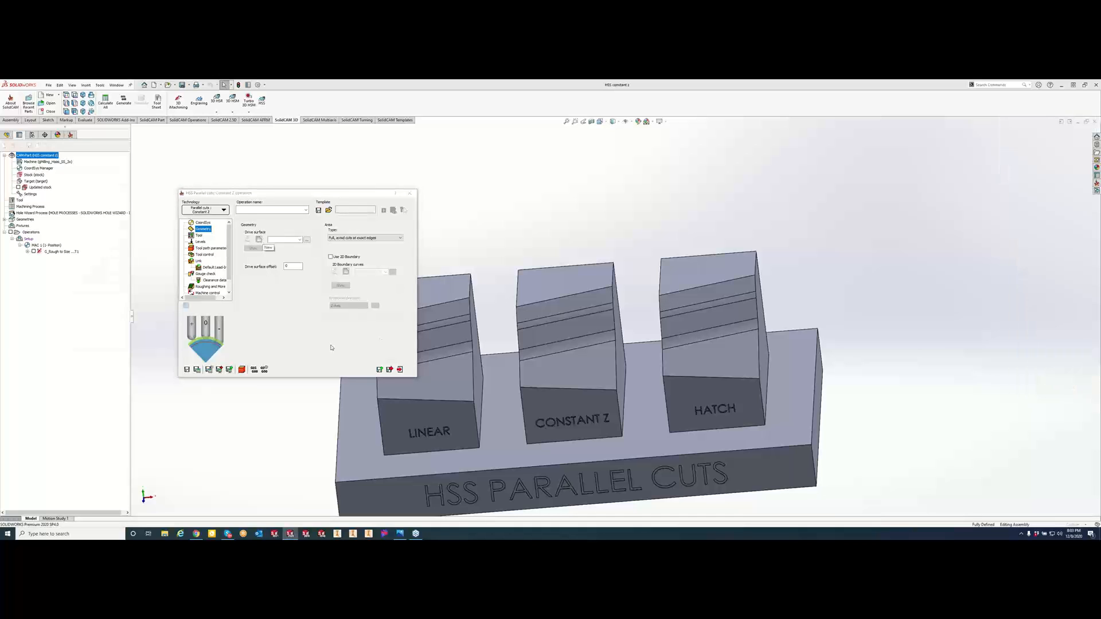
click(550, 325)
click(554, 333)
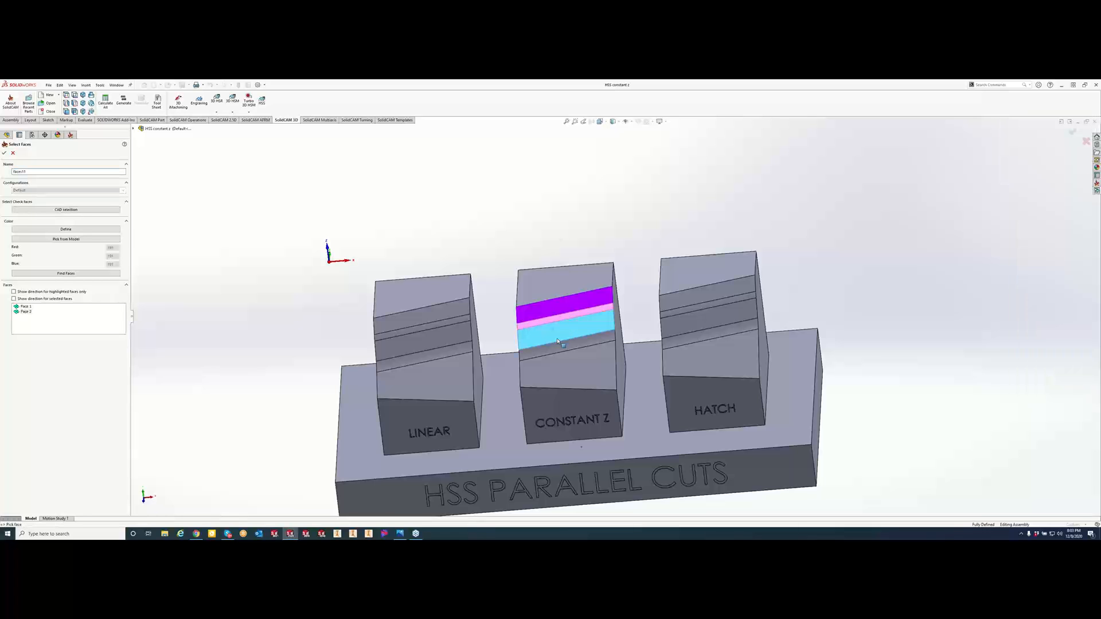
click(556, 348)
click(558, 369)
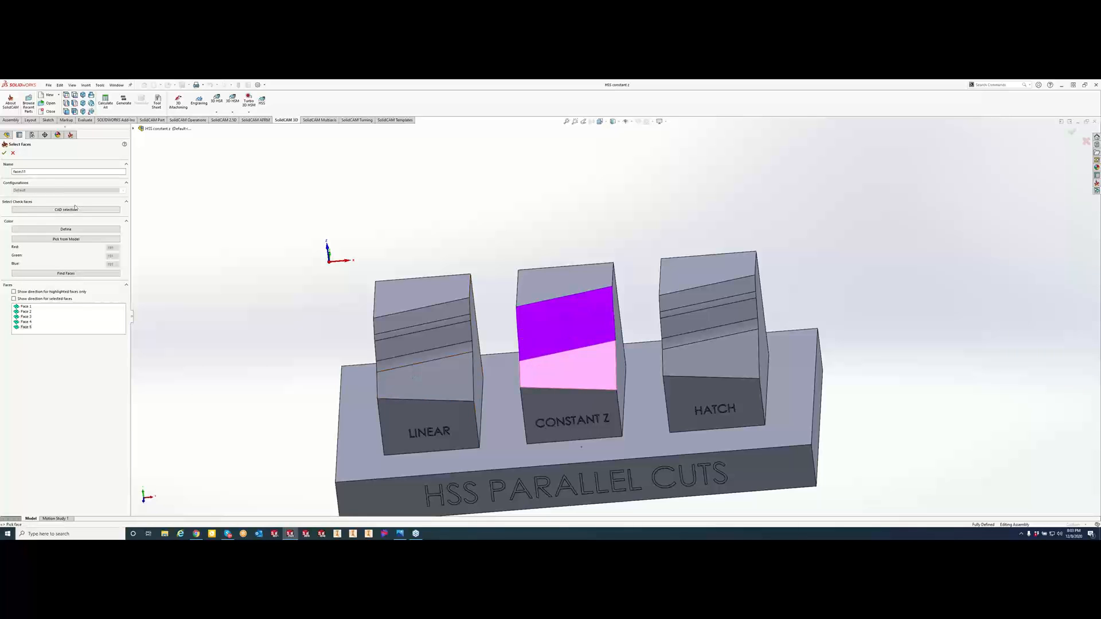
click(5, 154)
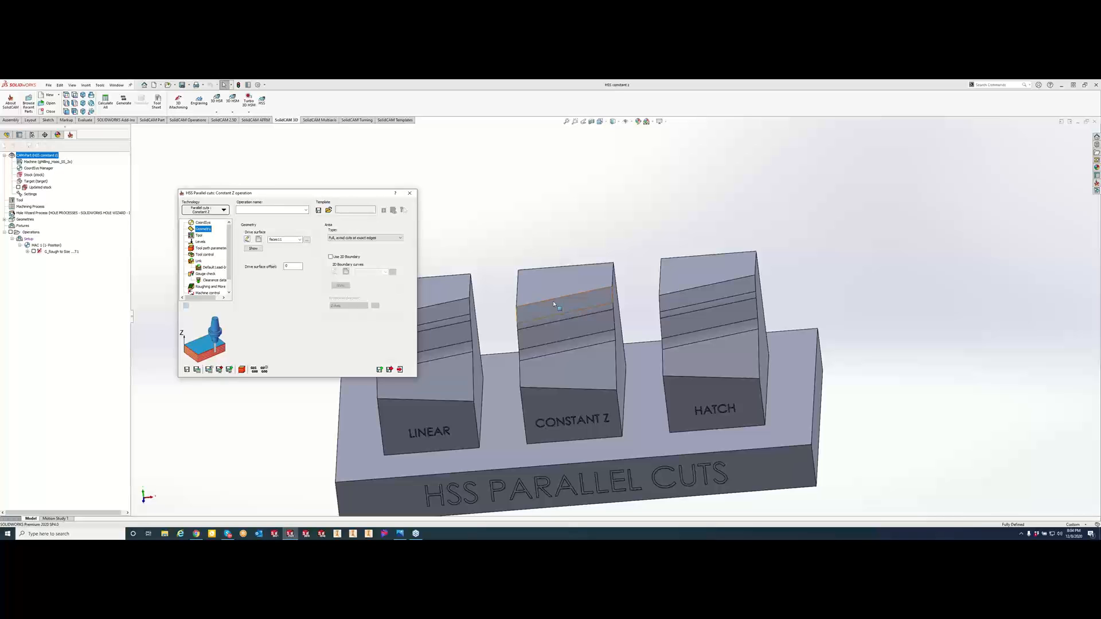
Step: Show the direction arrows of the selected drive faces and reverse the direction of the lowest sloped face
click(557, 304)
click(250, 247)
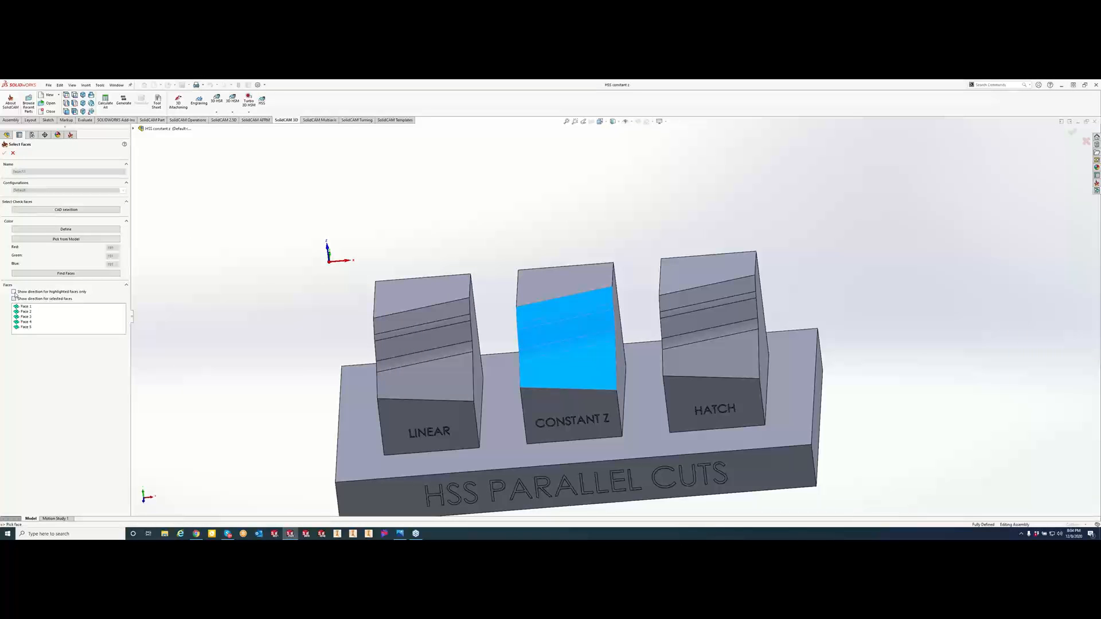
click(14, 299)
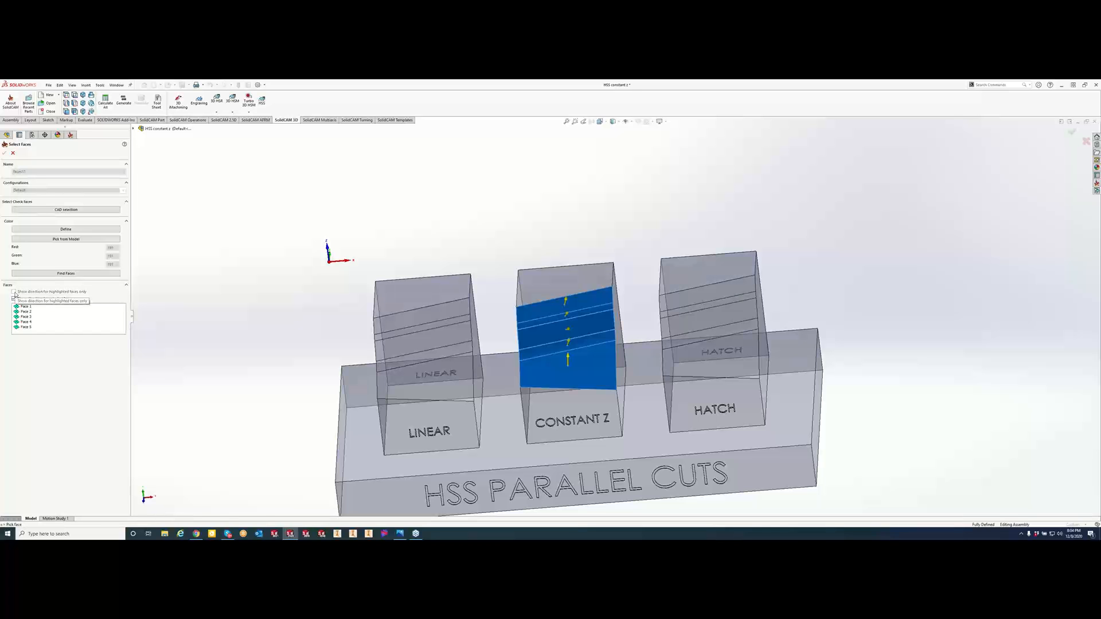
middle_drag(580, 396, 571, 370)
scroll(612, 360, down, 2)
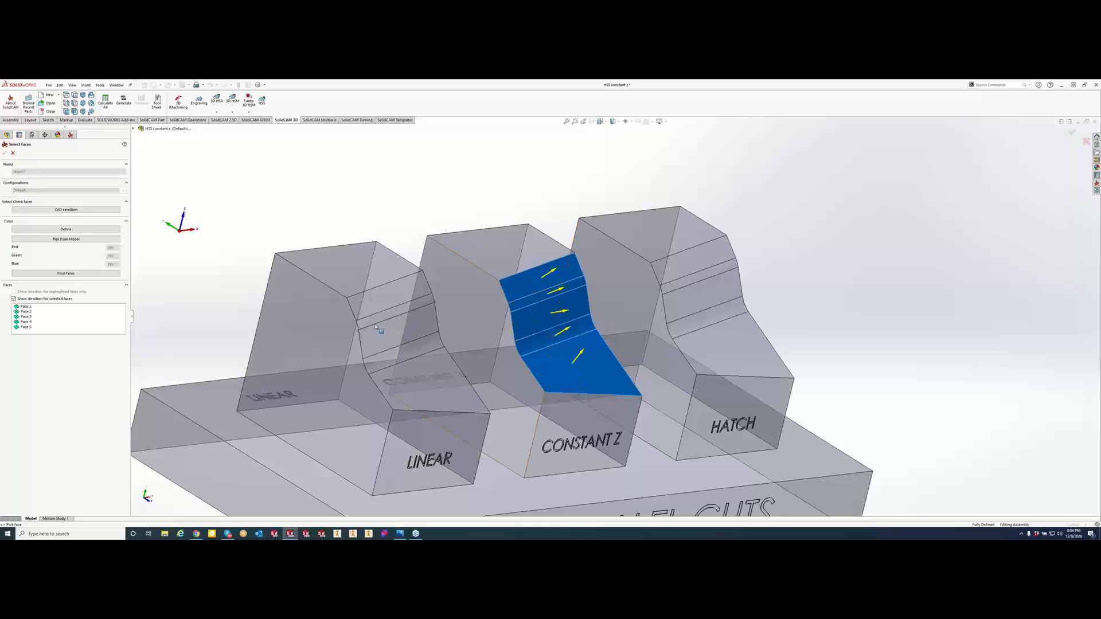
right_click(23, 328)
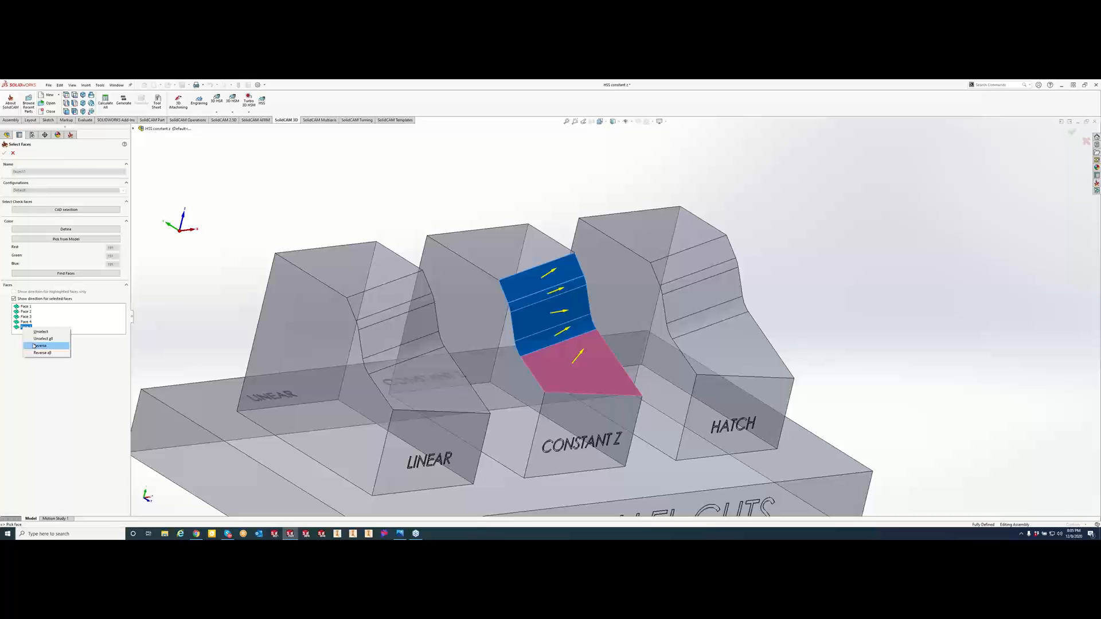
click(35, 346)
click(5, 153)
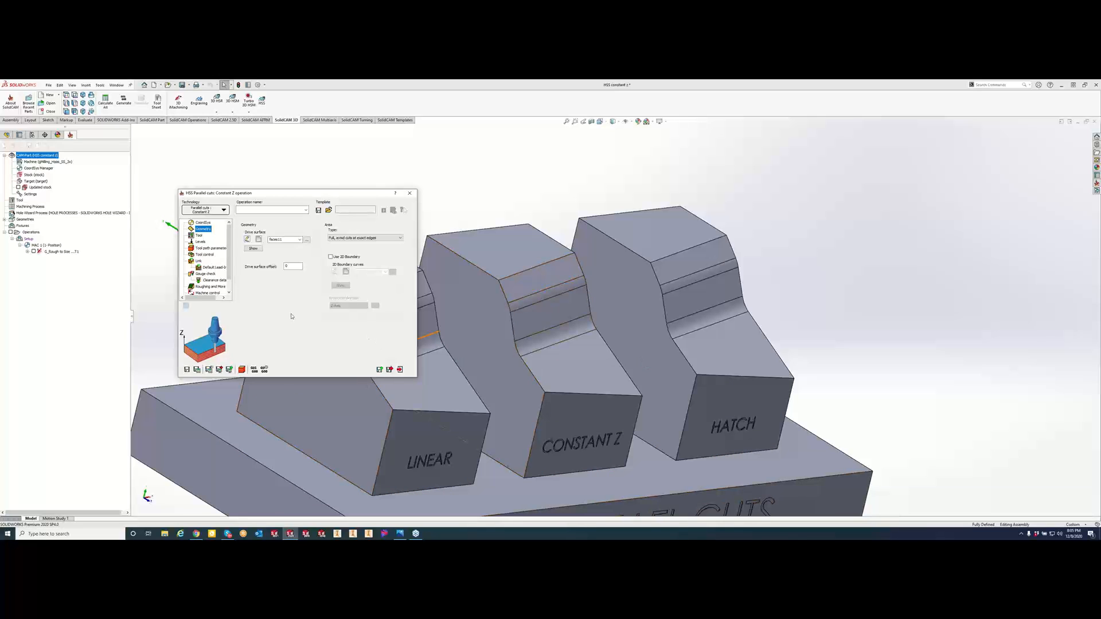
Step: Try the area type "Full, start and end at exact surface edges" and return to "Full, avoid cuts at exact edges"
click(374, 238)
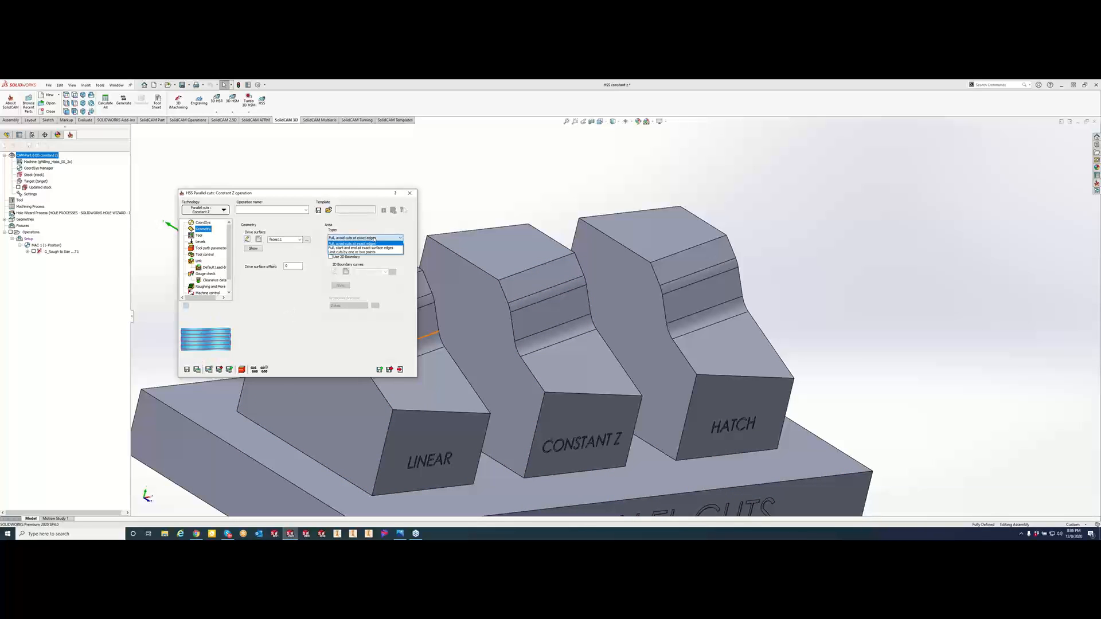
click(372, 243)
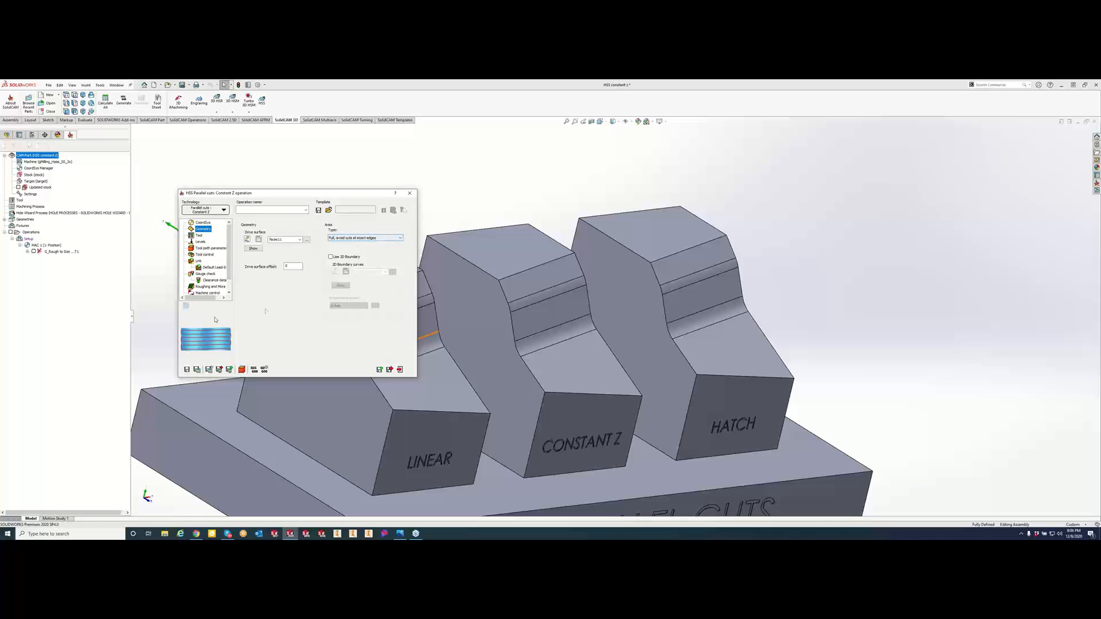
click(356, 238)
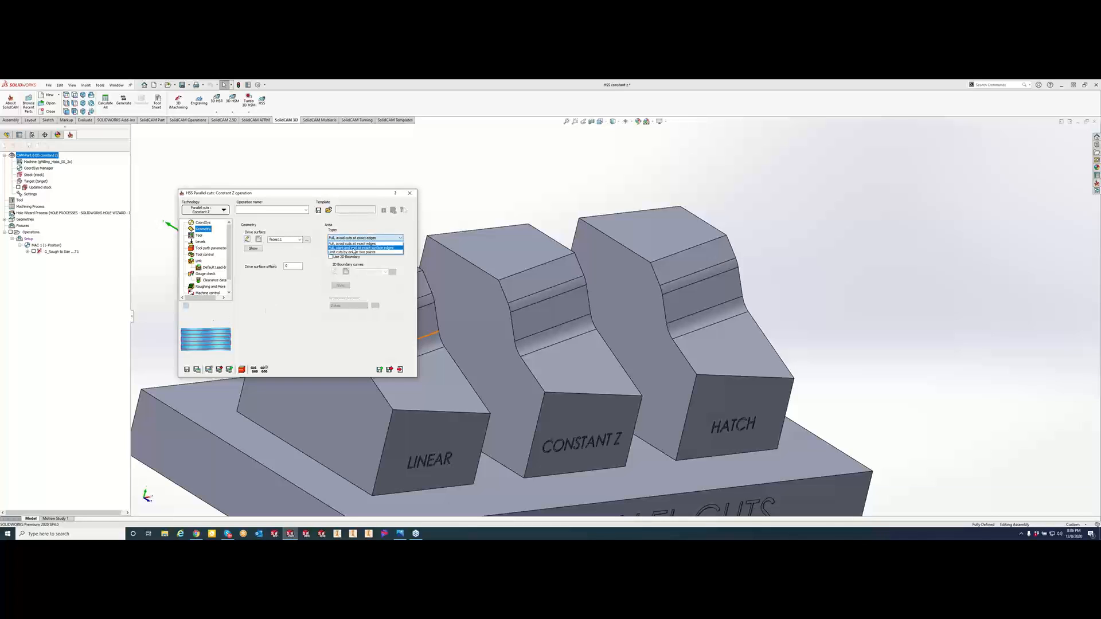
click(354, 251)
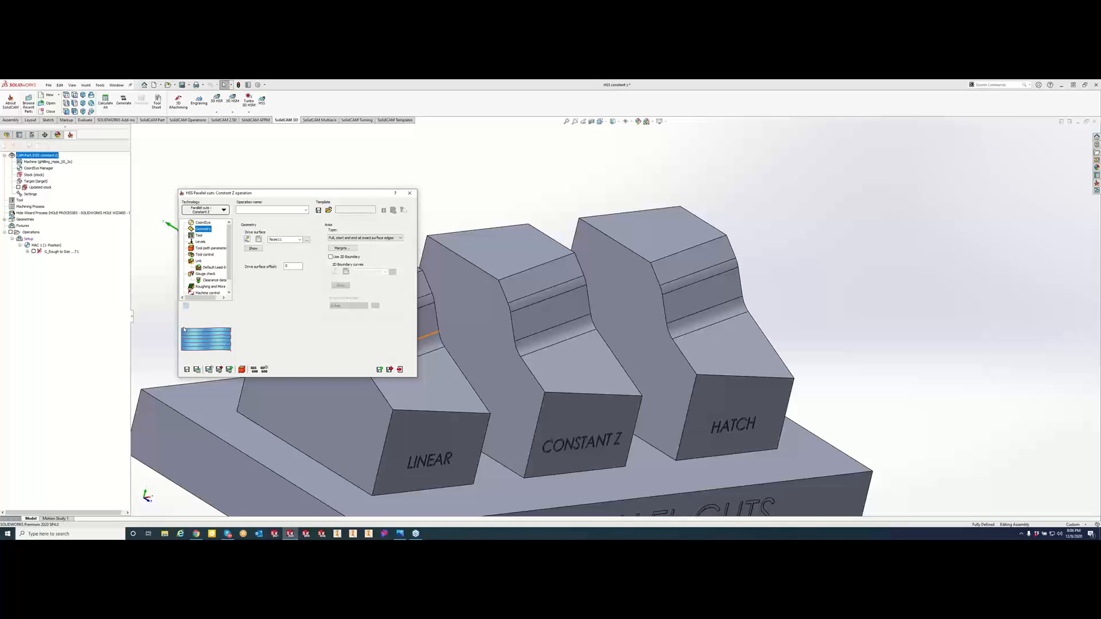
click(353, 240)
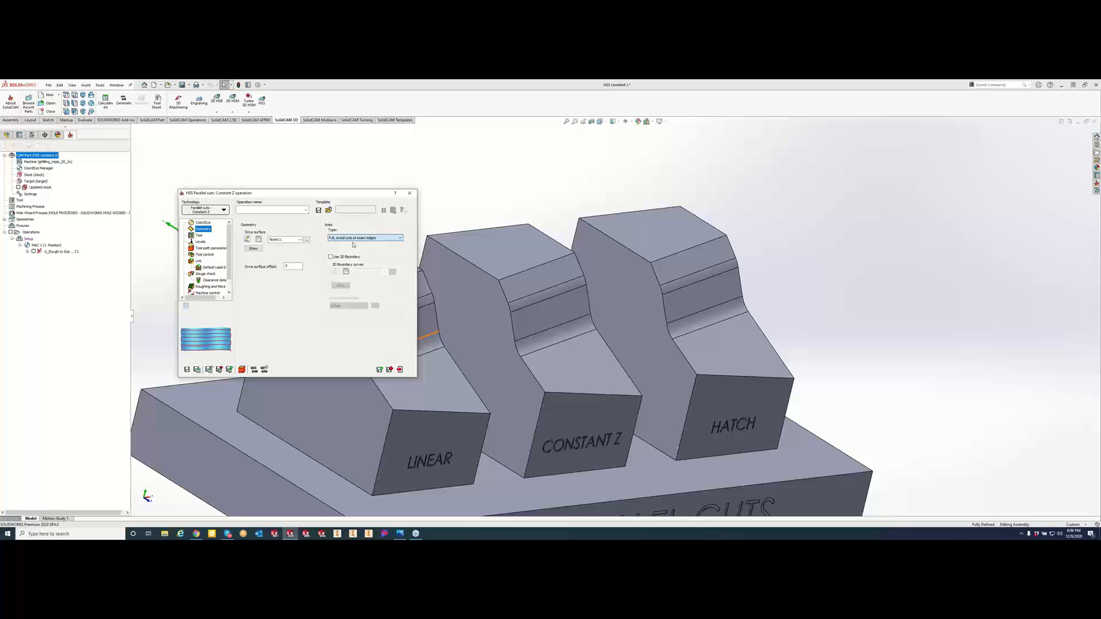
click(353, 248)
Step: Examine the angled faces of the CONSTANT Z block from above and in perspective, and the drive surface offset setting
click(514, 258)
key(space)
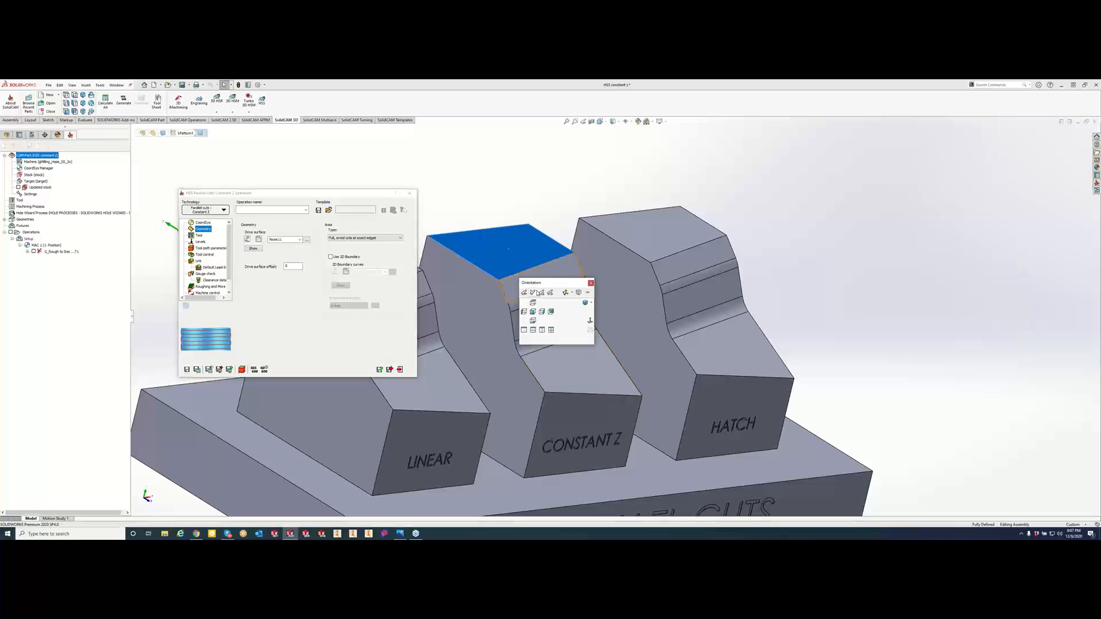
click(589, 321)
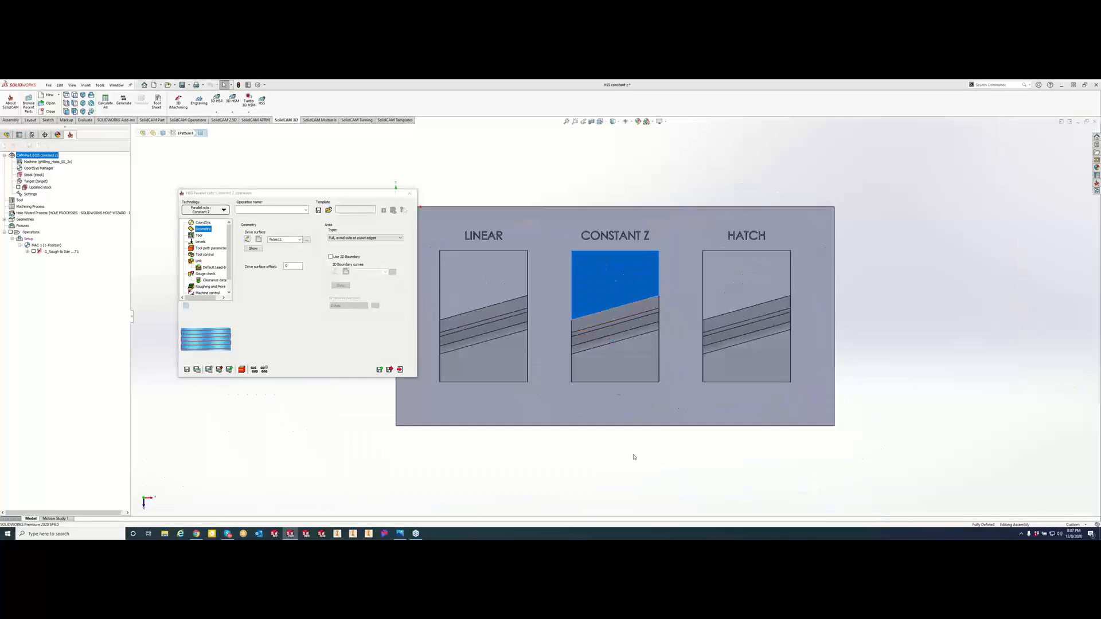
click(636, 461)
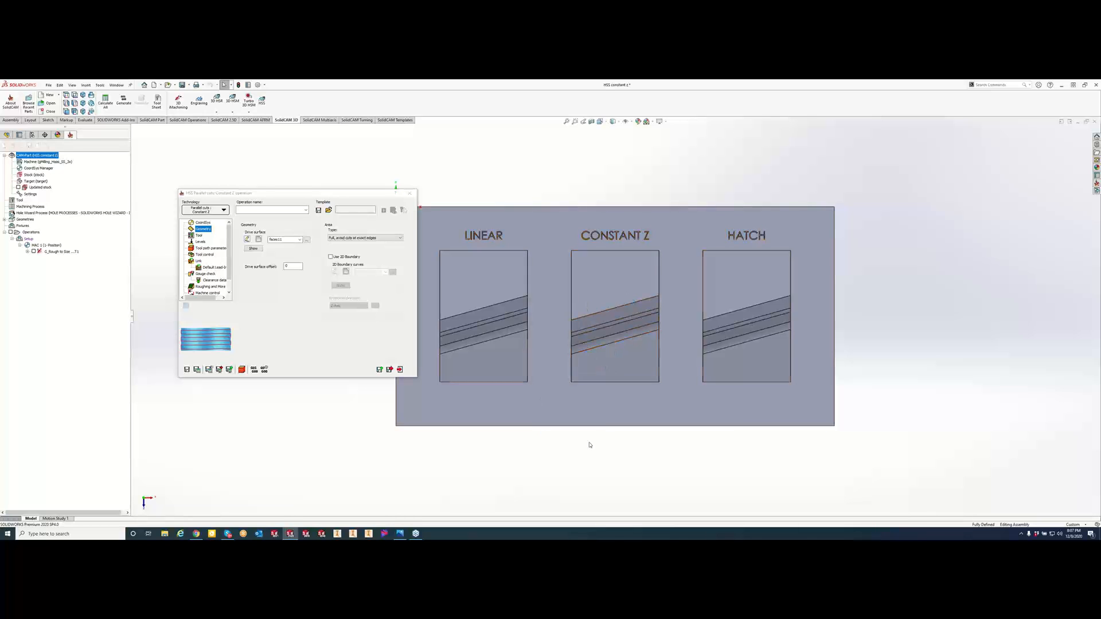
middle_drag(603, 428, 613, 344)
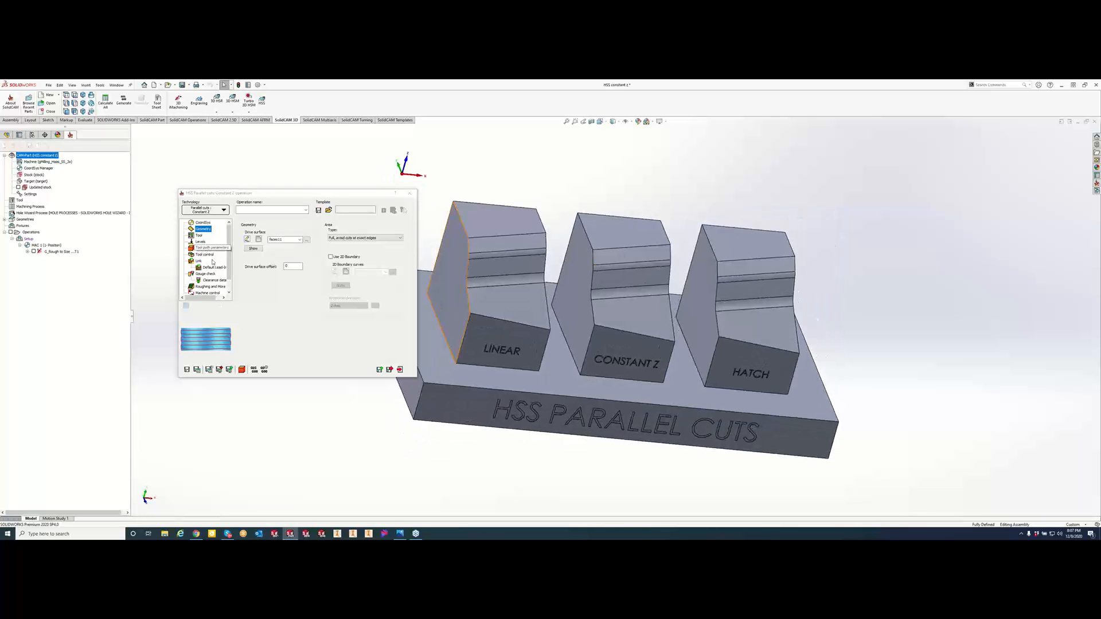
click(292, 267)
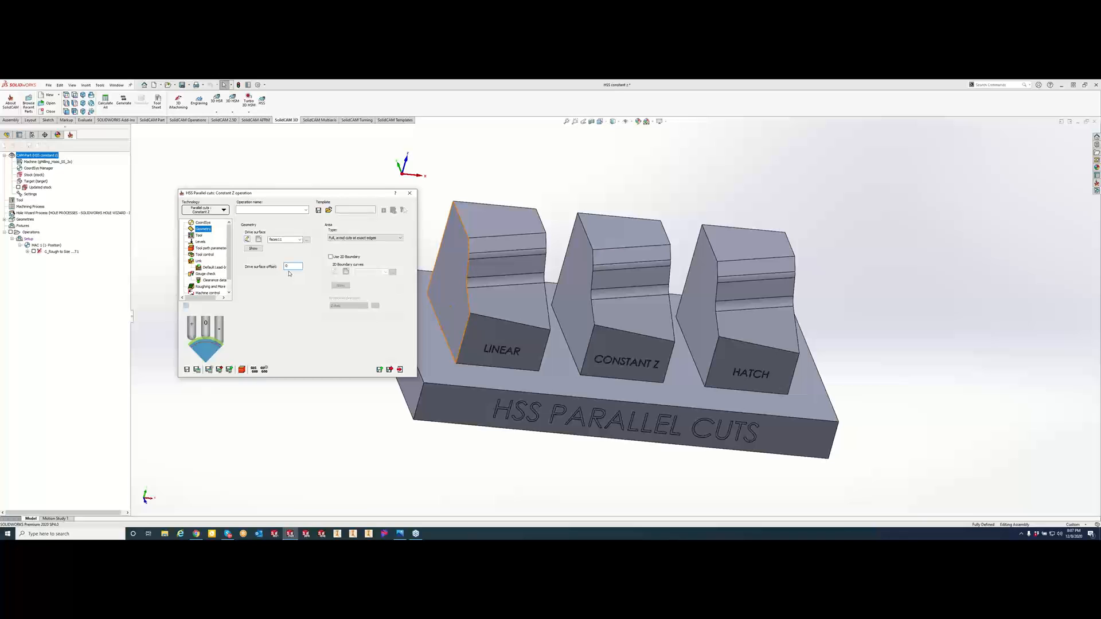
scroll(646, 253, down, 1)
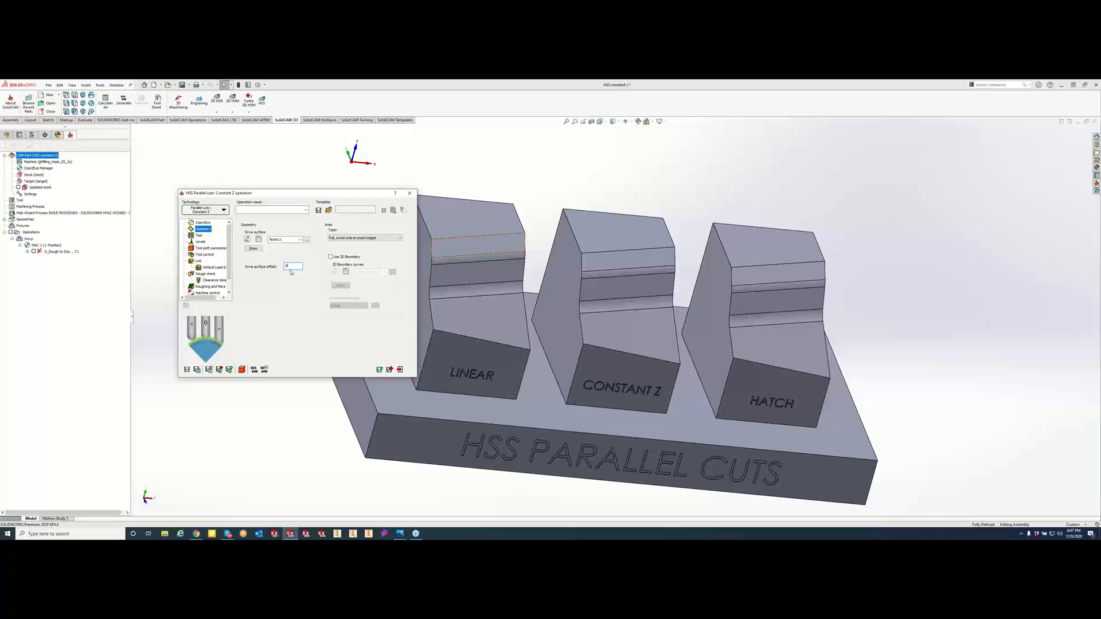
Step: Assign the 0.125 inch ball nose mill from the part tool table to the operation
click(199, 236)
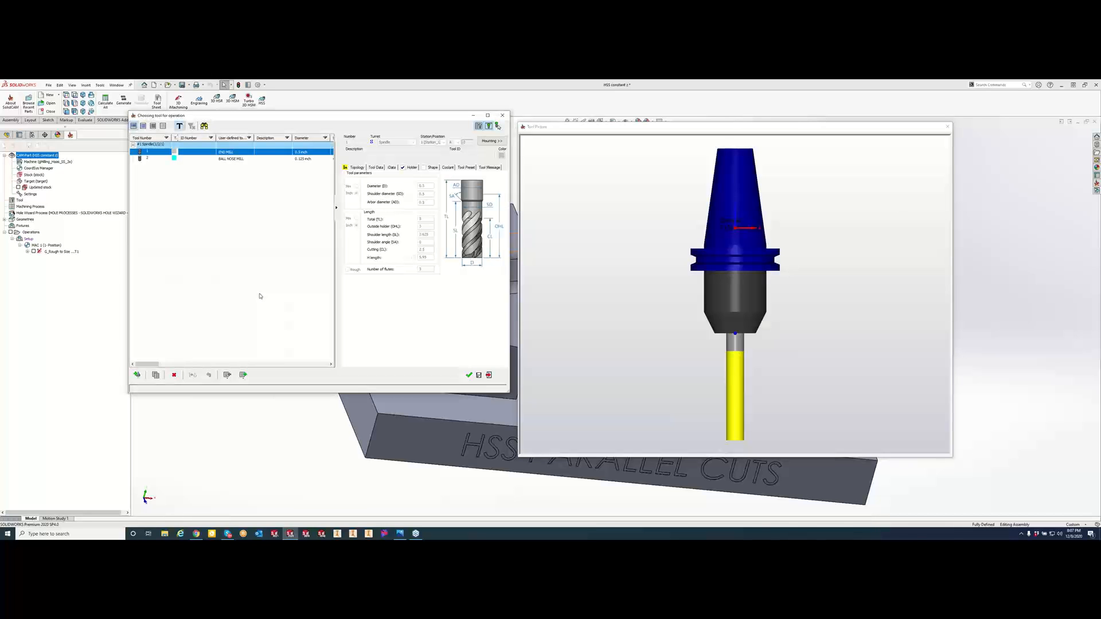
click(227, 159)
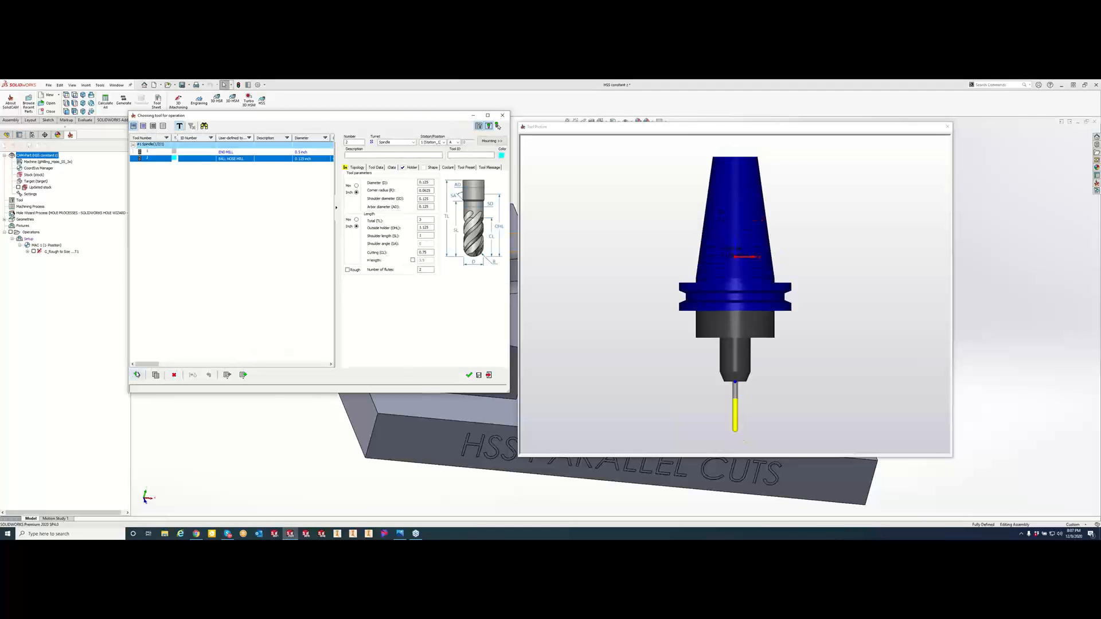
click(136, 376)
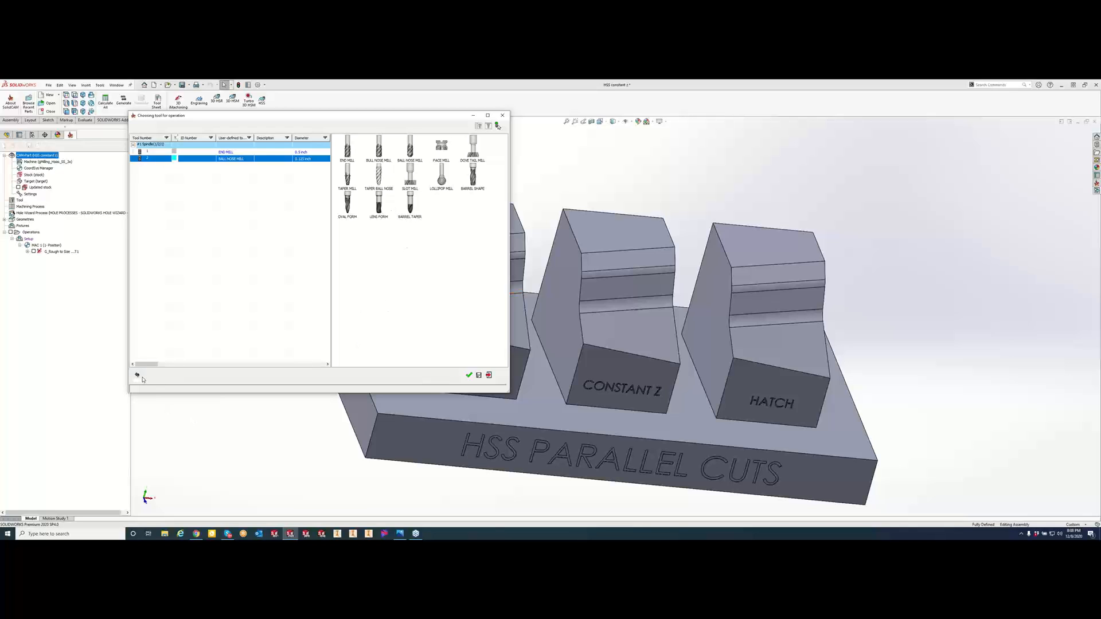
click(137, 375)
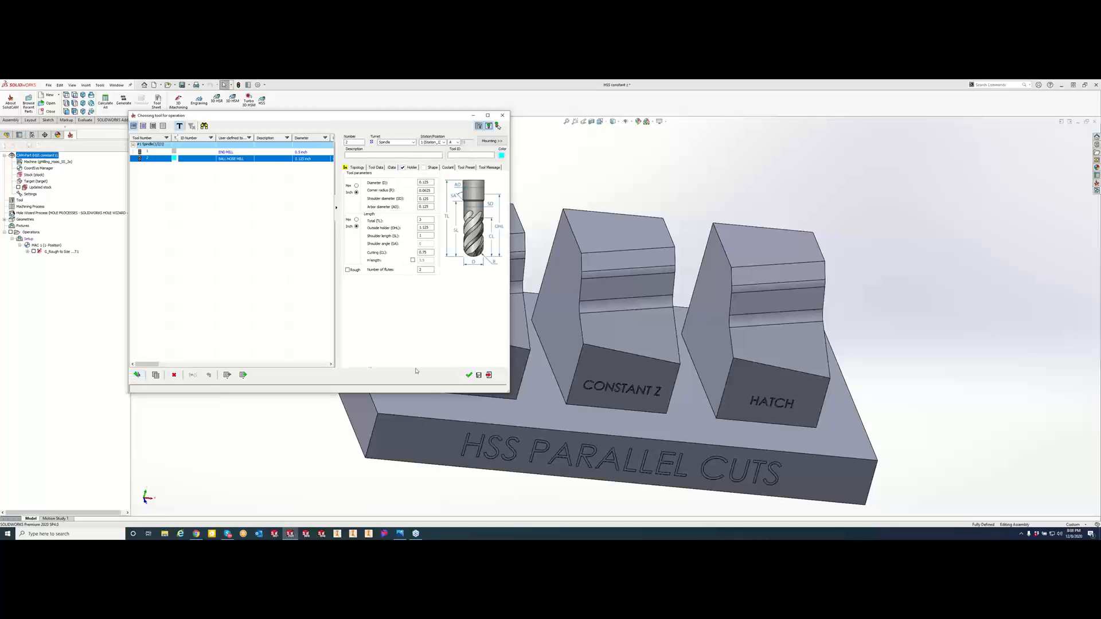
click(469, 375)
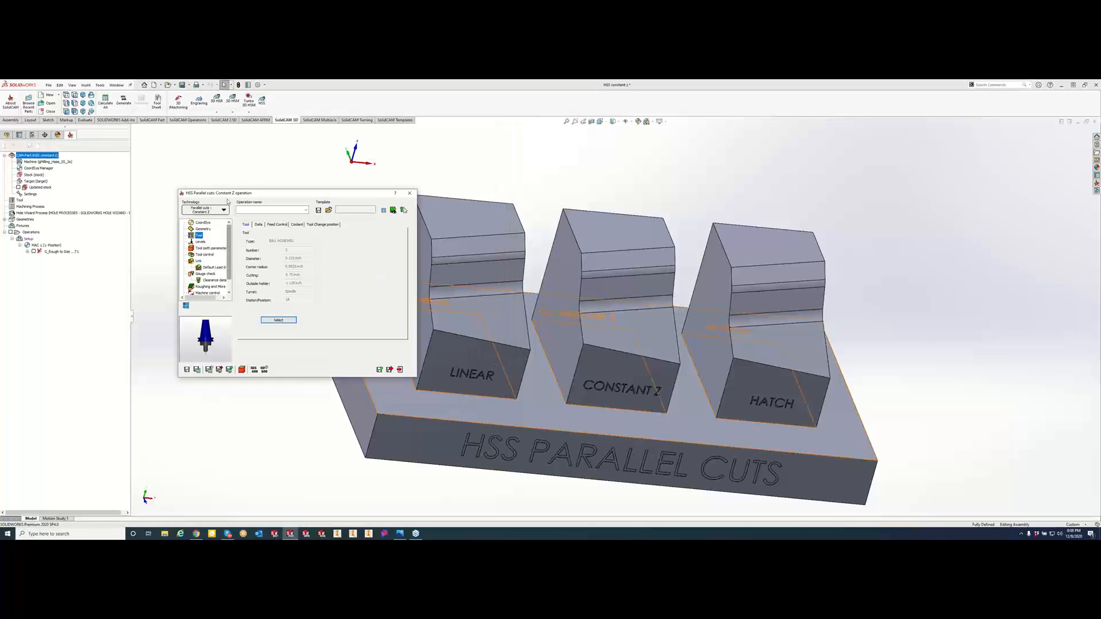
Step: Set the clearance area type to Plane in the operation's levels
click(199, 244)
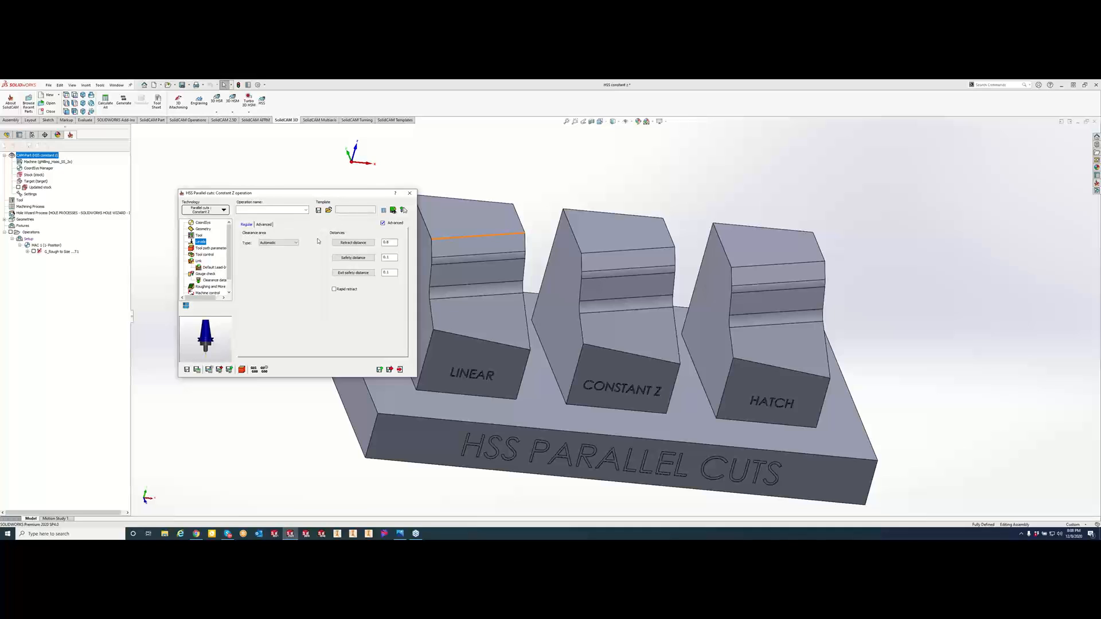
click(289, 243)
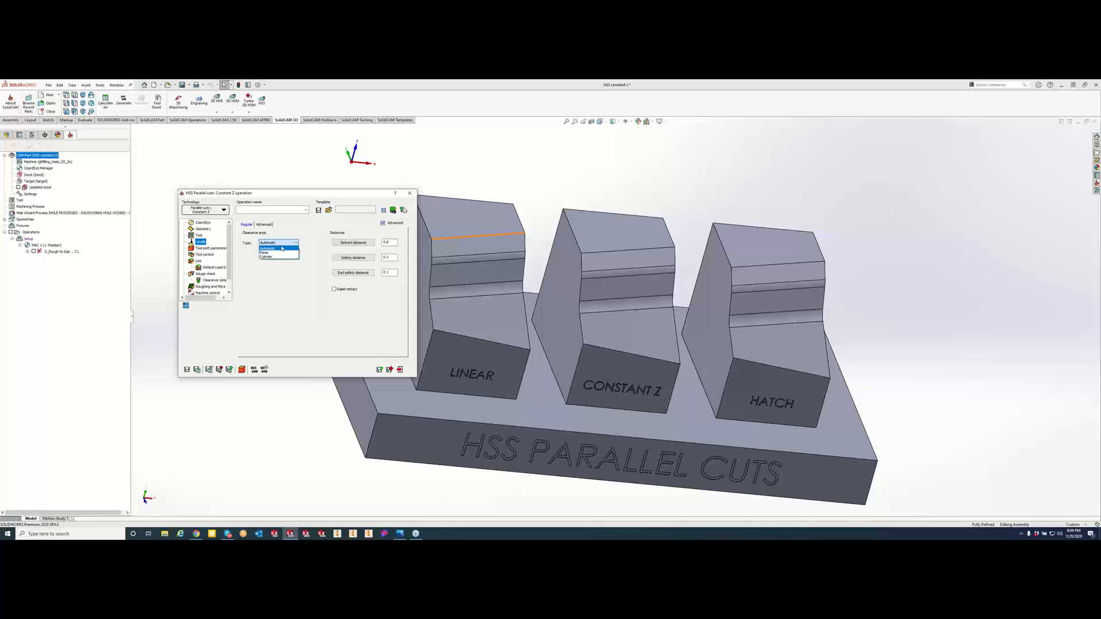
click(280, 253)
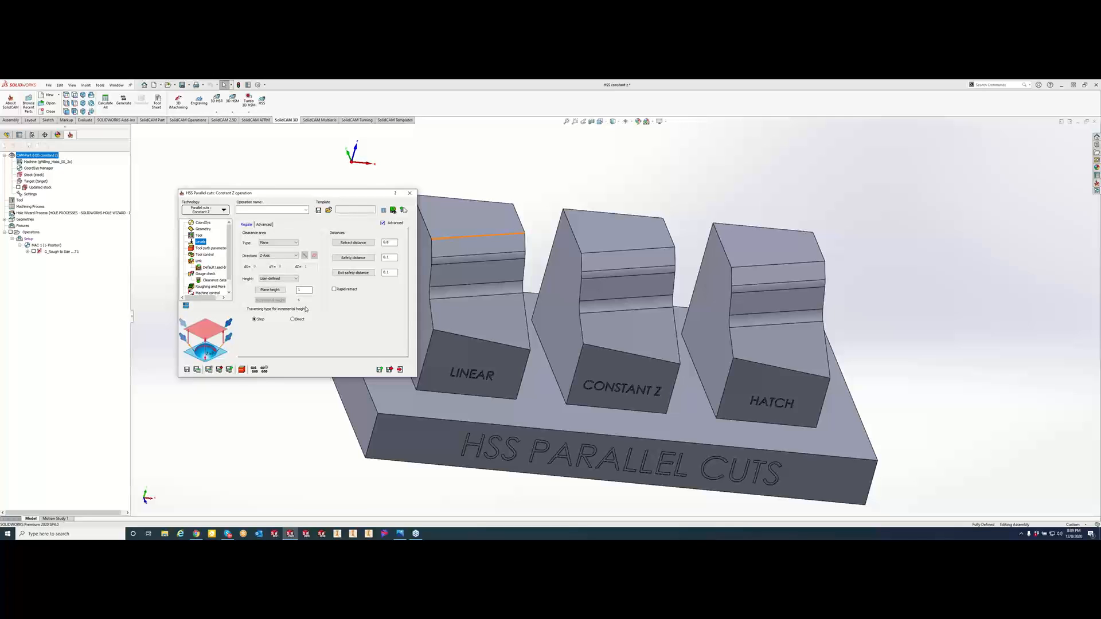
Step: Save and calculate the Constant Z operation with the existing tool path parameters, and inspect the toolpath on the middle block
click(210, 248)
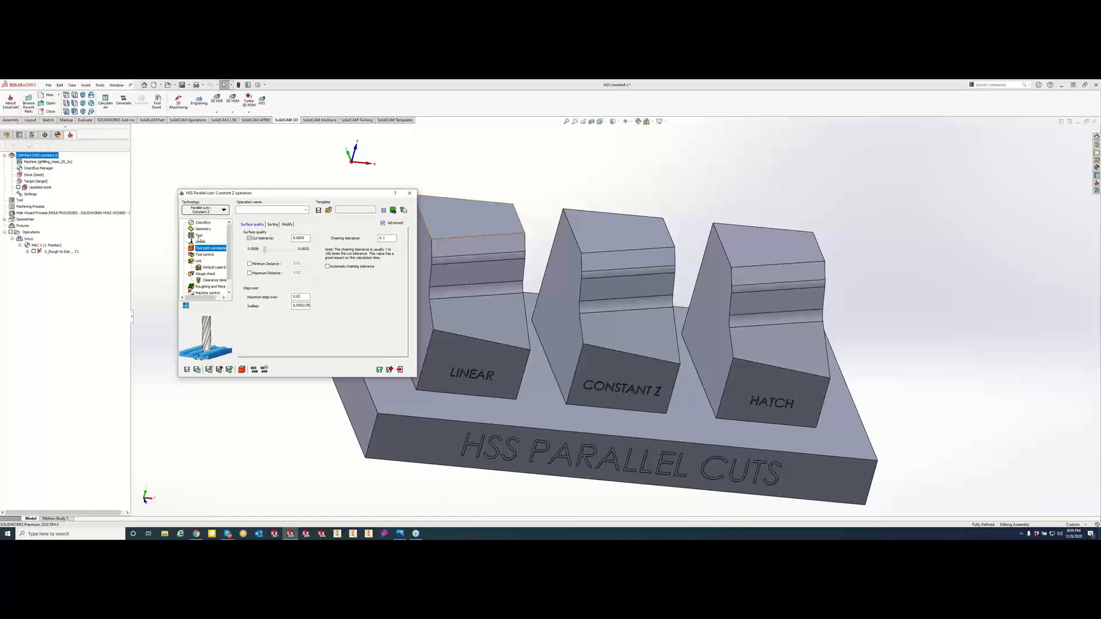
click(198, 370)
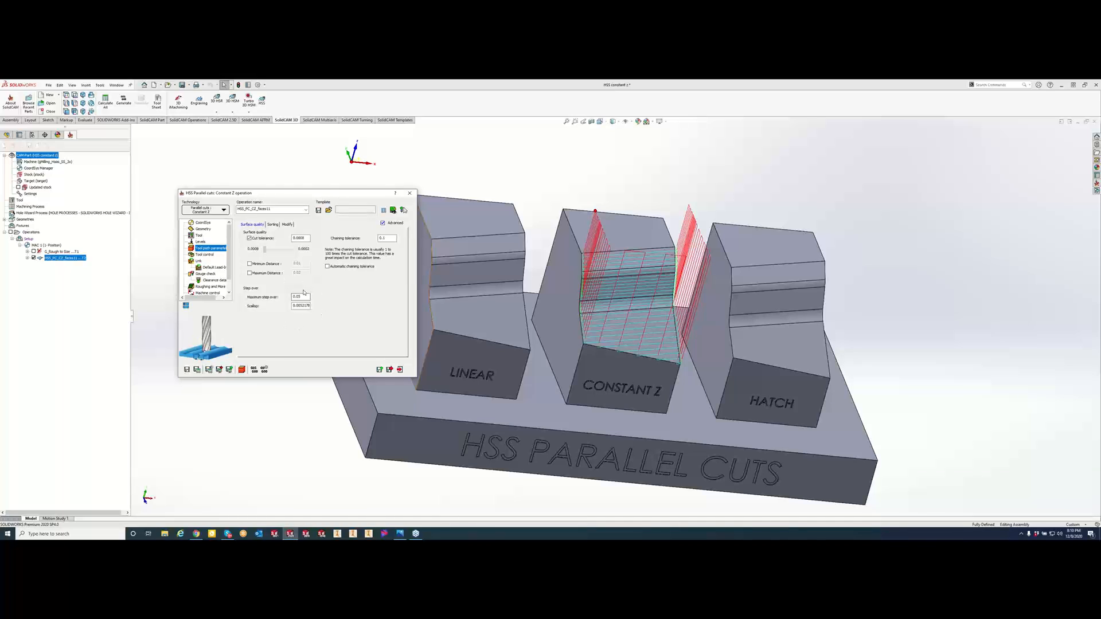
scroll(646, 309, down, 3)
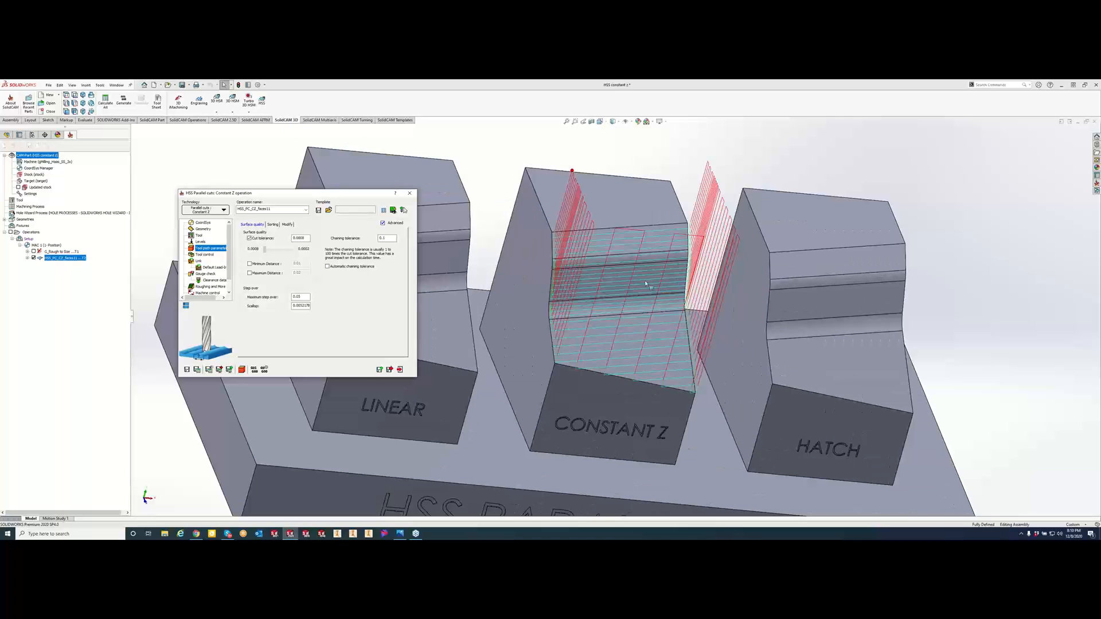
middle_drag(635, 269, 626, 267)
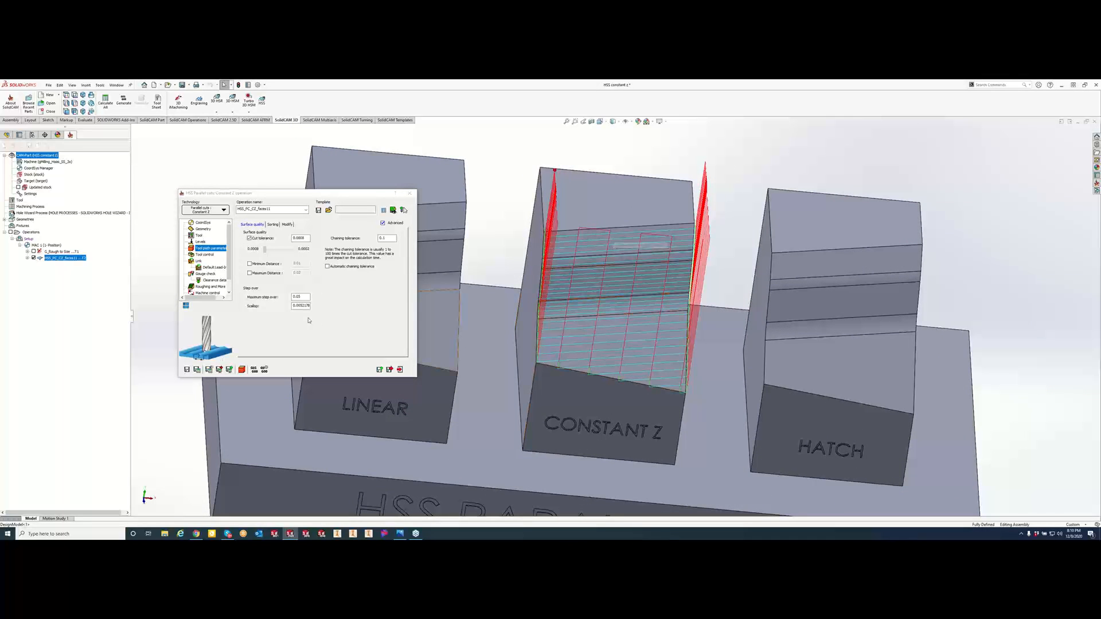
Step: Try a maximum step over of 0.001, recalculate the operation and inspect the toolpath on the CONSTANT Z block up close
drag(298, 297, 306, 296)
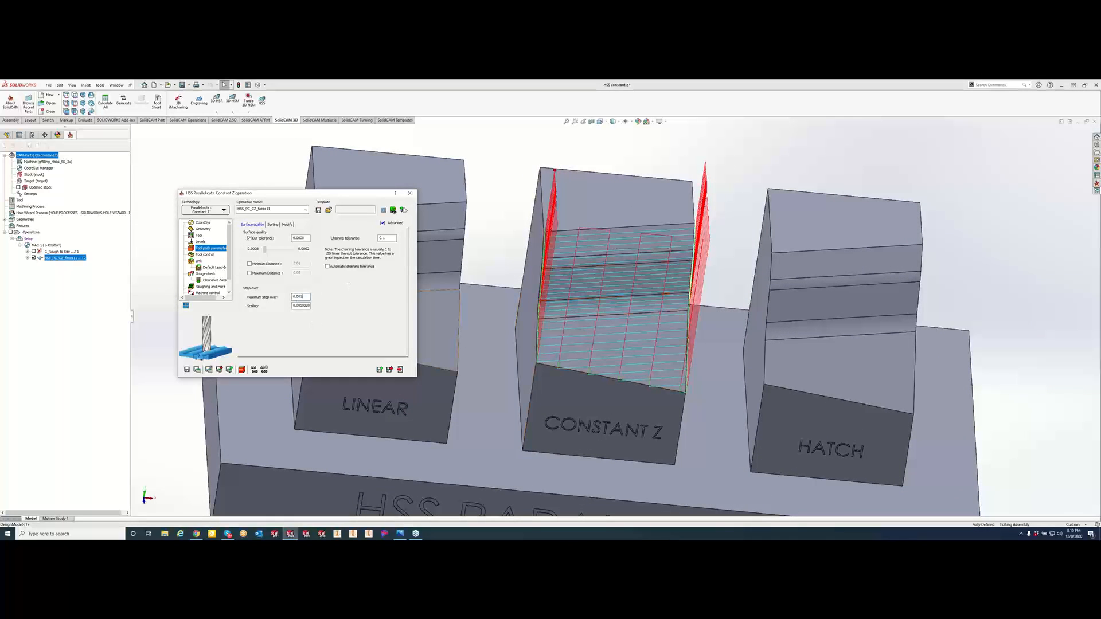
click(197, 370)
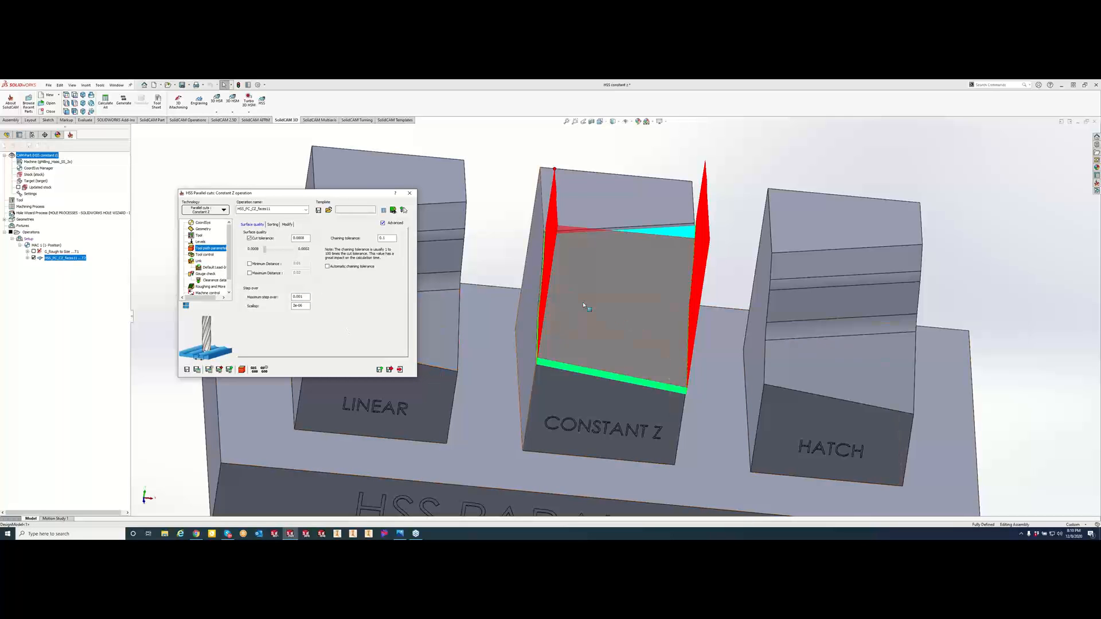
middle_drag(629, 270, 637, 304)
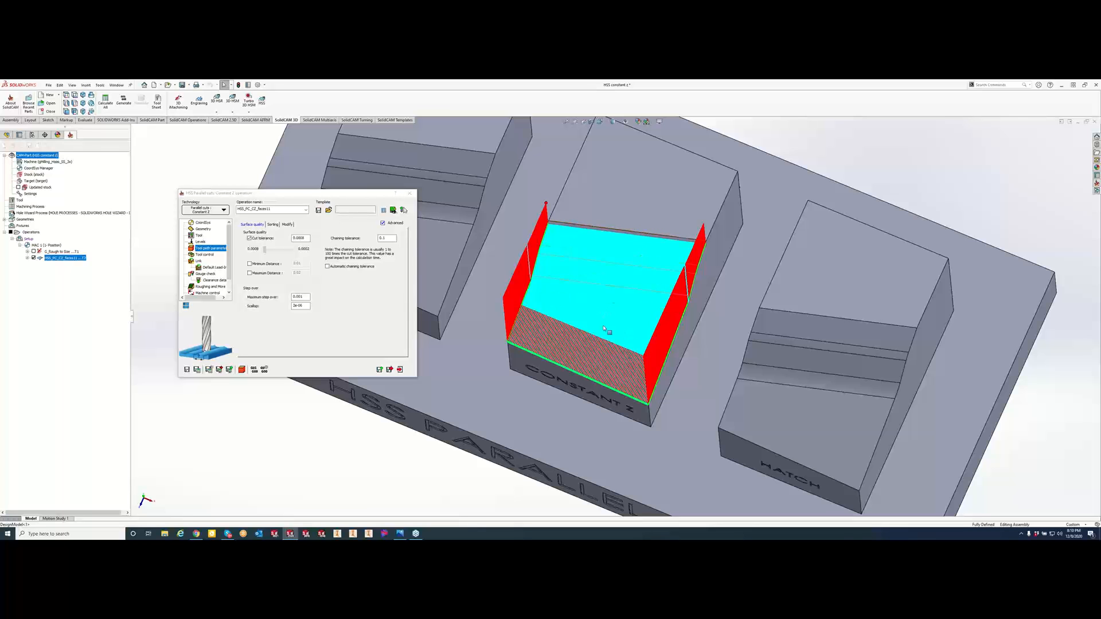
scroll(603, 267, down, 3)
scroll(607, 268, down, 2)
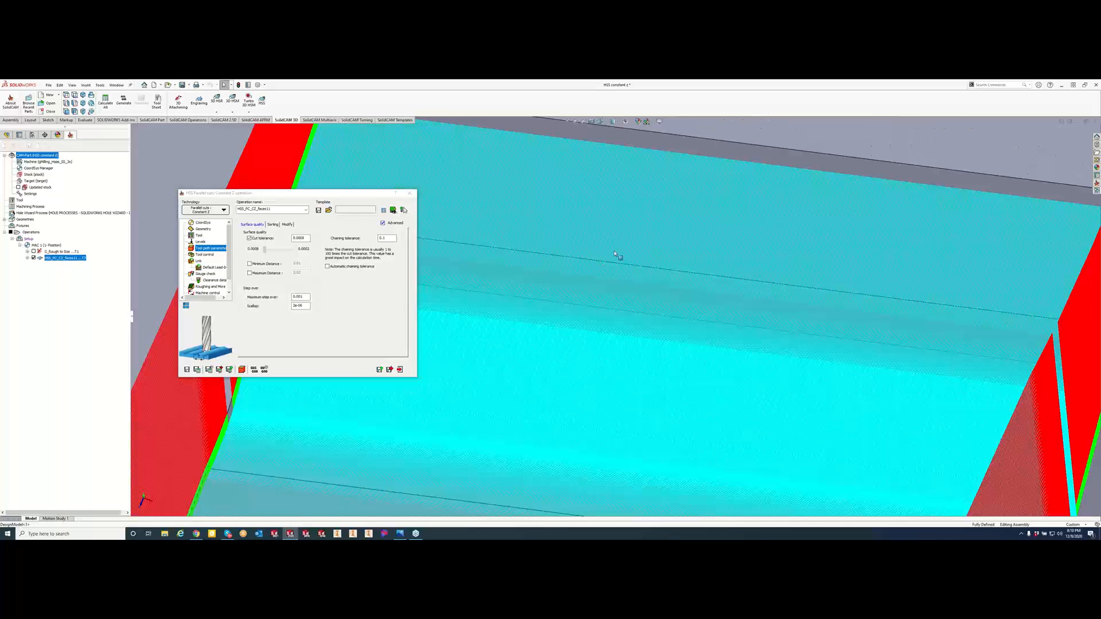
scroll(614, 258, down, 2)
scroll(614, 287, up, 7)
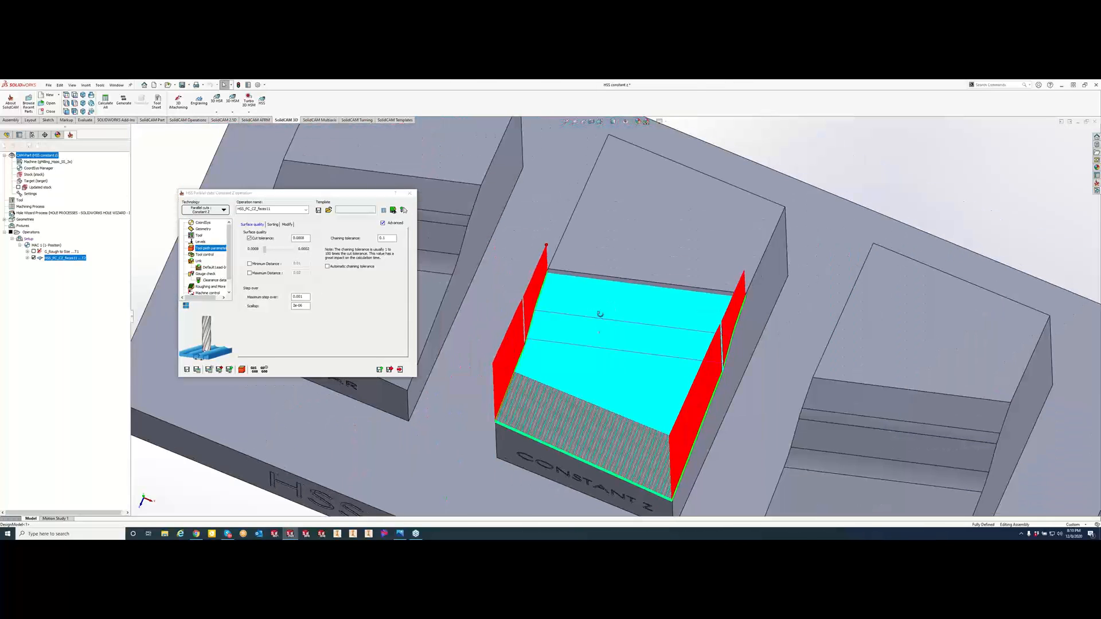
middle_drag(600, 315, 599, 252)
Step: Set the maximum step over to 0.05 and recalculate the operation
double_click(300, 297)
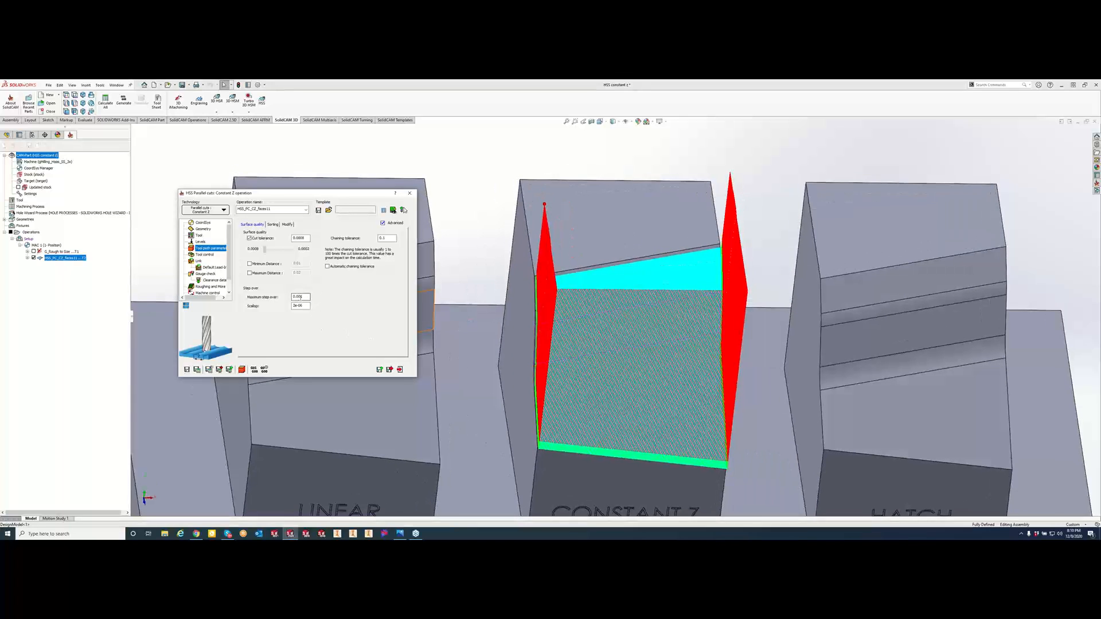
text(0)
text(.05)
click(198, 369)
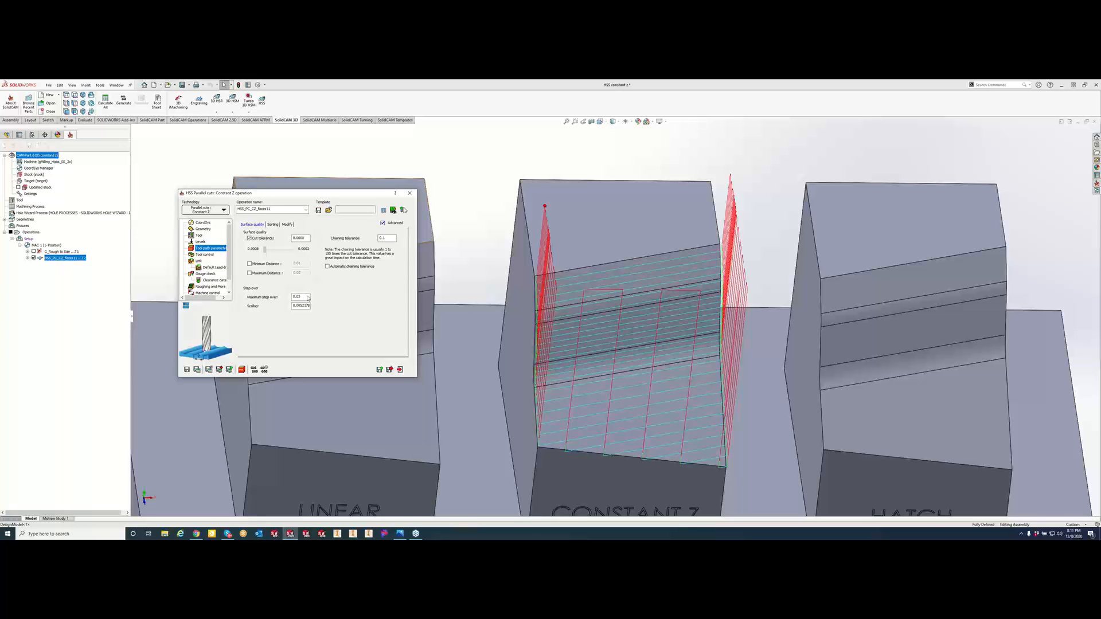
Step: Review the maximum step over and chaining tolerance among the surface quality settings
click(307, 298)
click(299, 296)
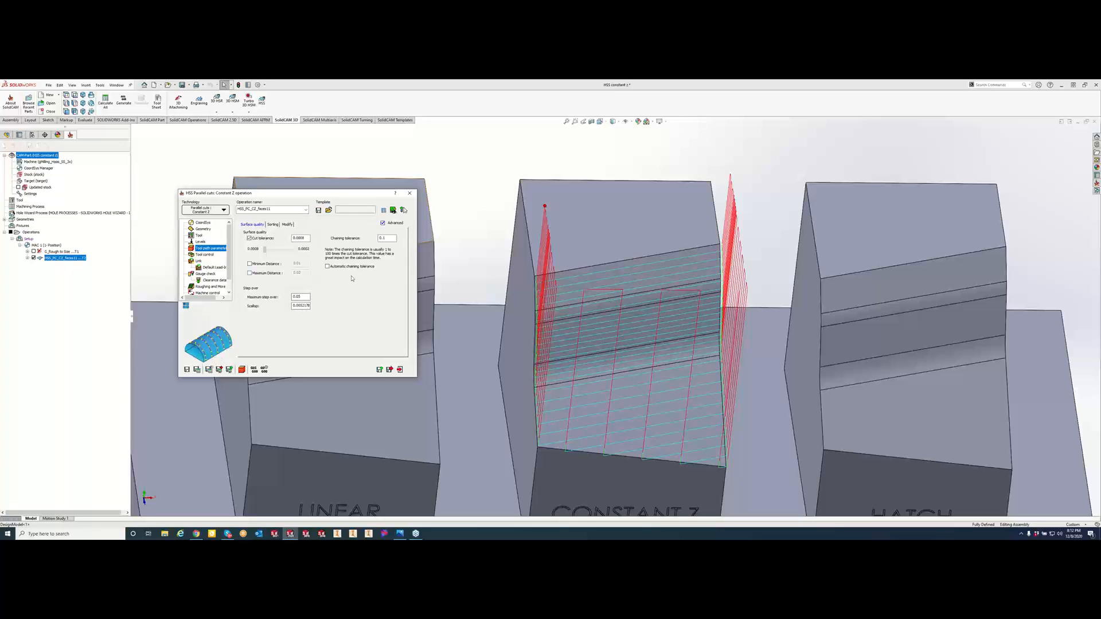
click(389, 238)
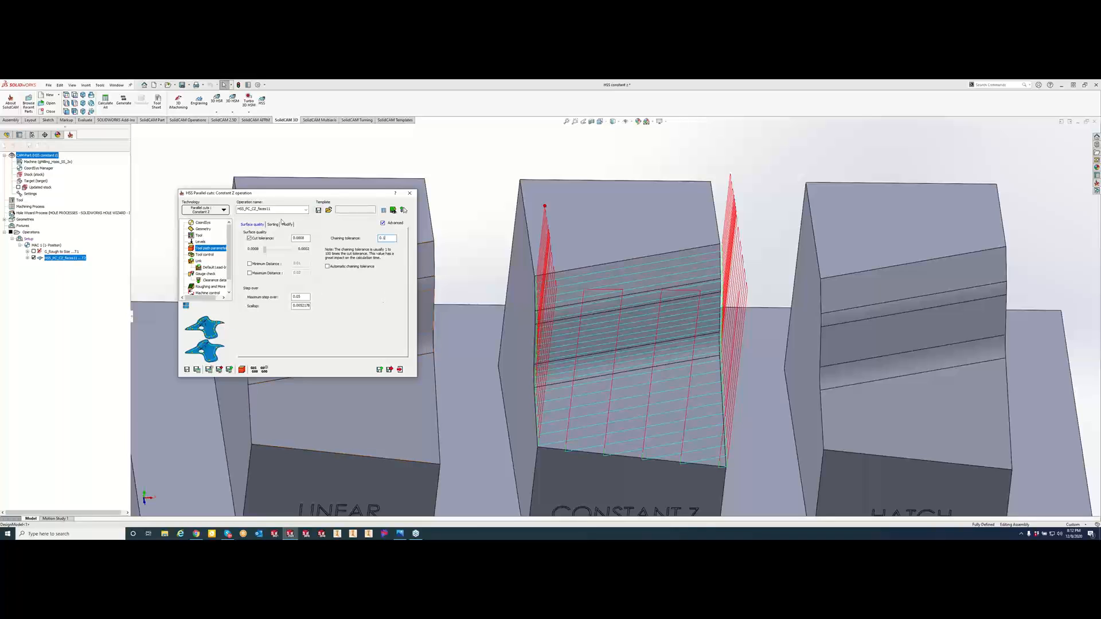
Step: Review the available cutting methods and cut order options in the sorting settings
click(273, 225)
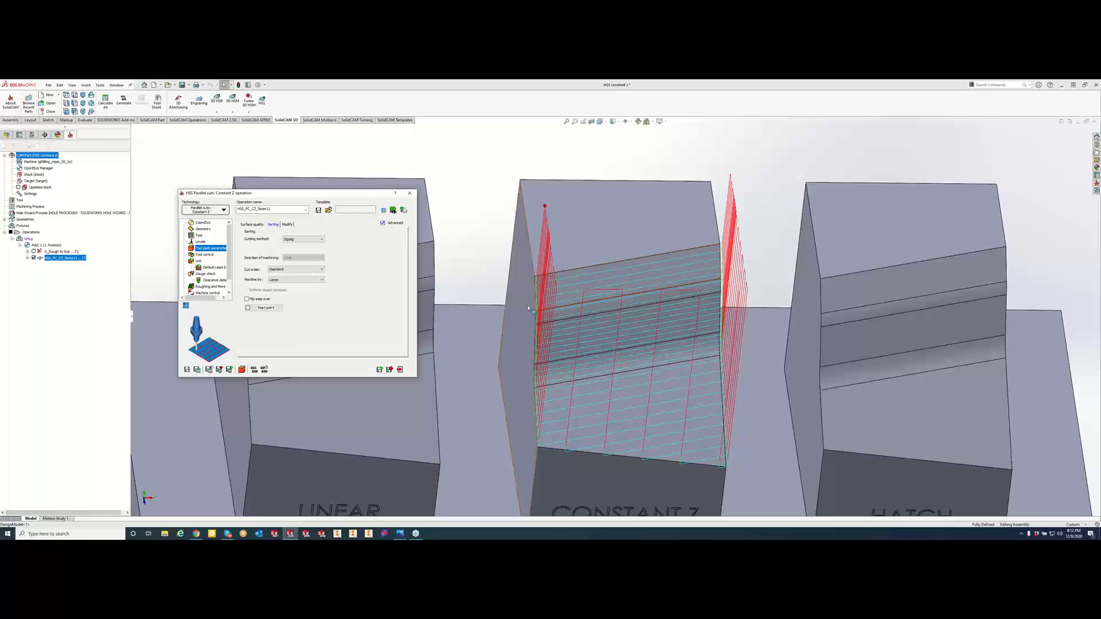
click(304, 241)
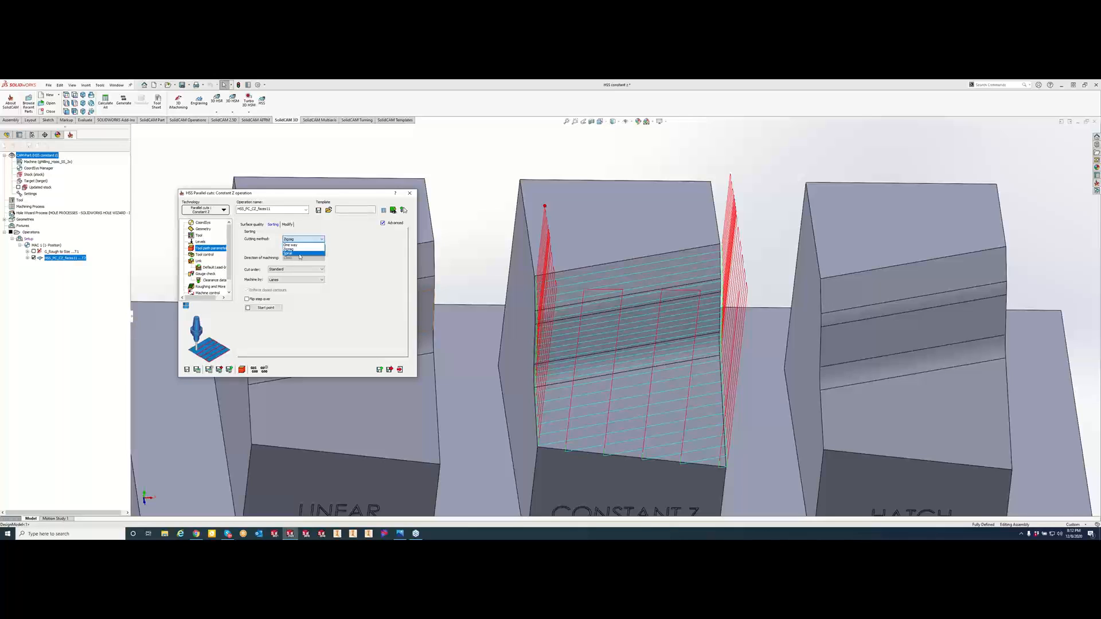
click(423, 274)
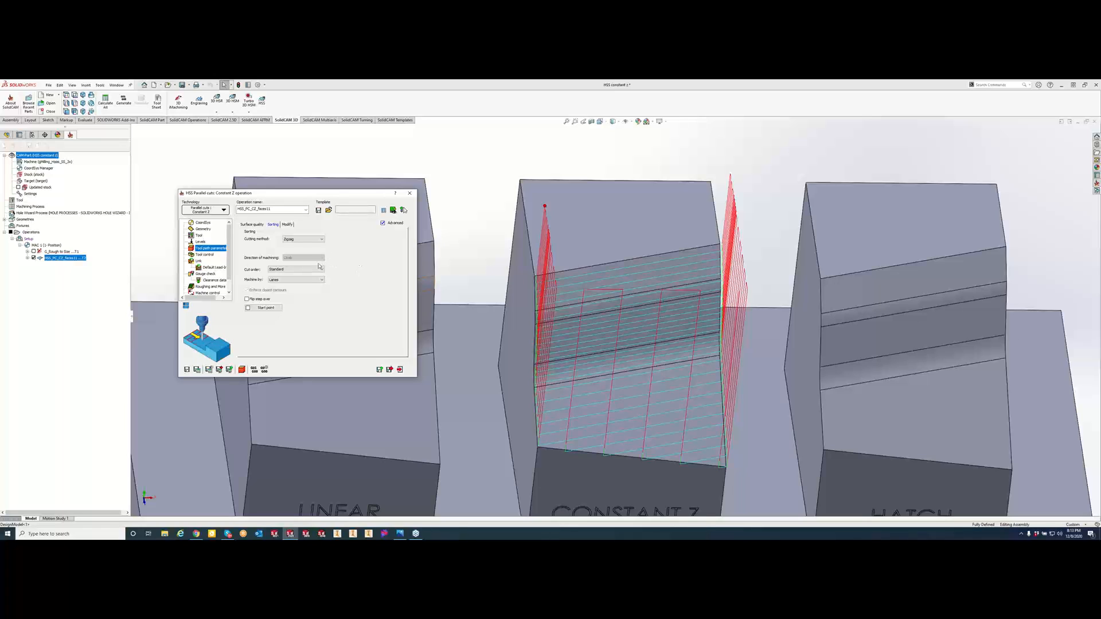
click(297, 269)
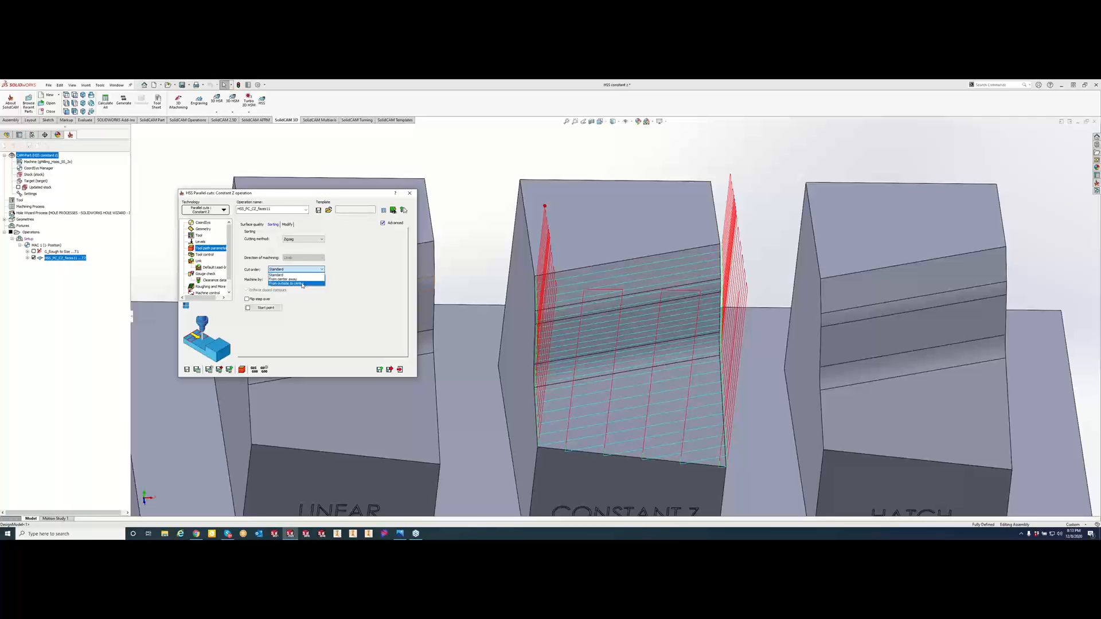
click(319, 322)
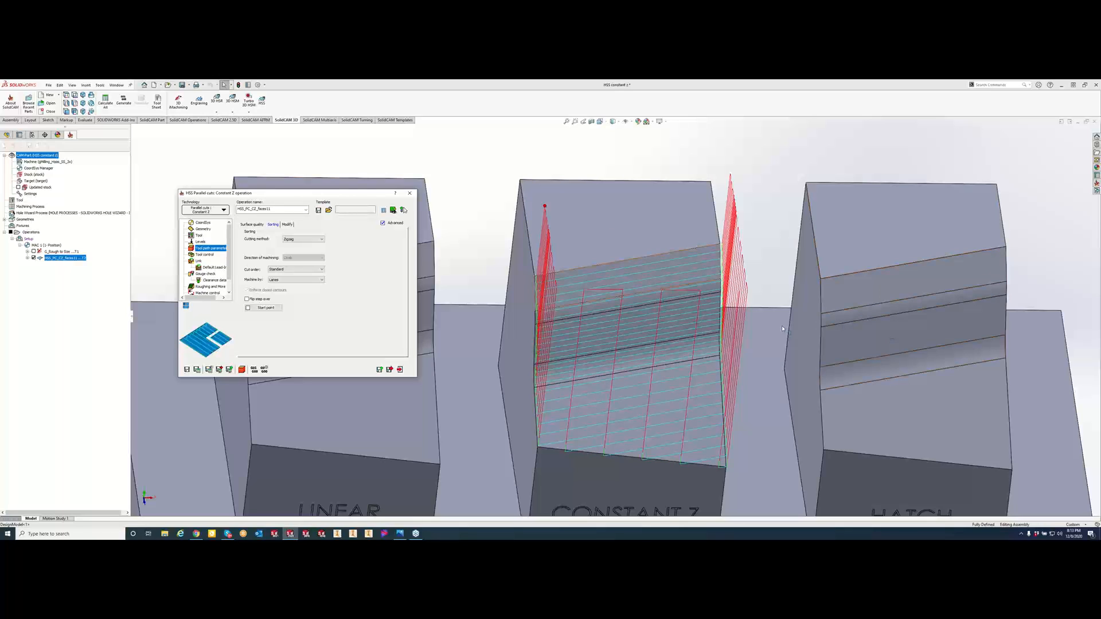
Step: Set the sorting to machine by Regions, enable Flip step over and recalculate the toolpath
click(304, 280)
click(312, 290)
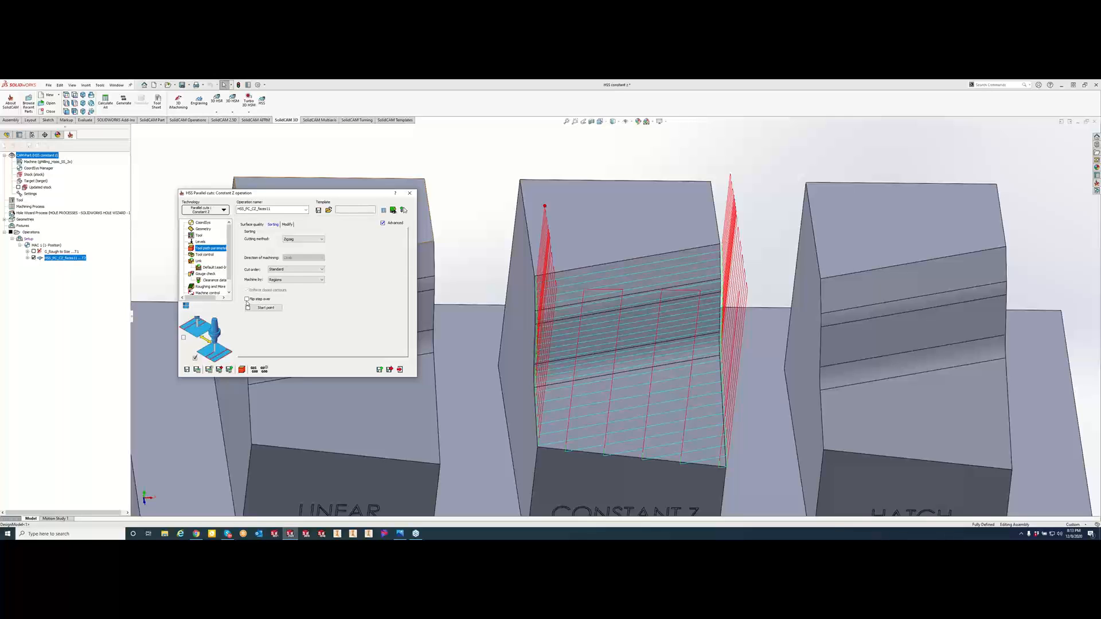
middle_drag(583, 346, 652, 401)
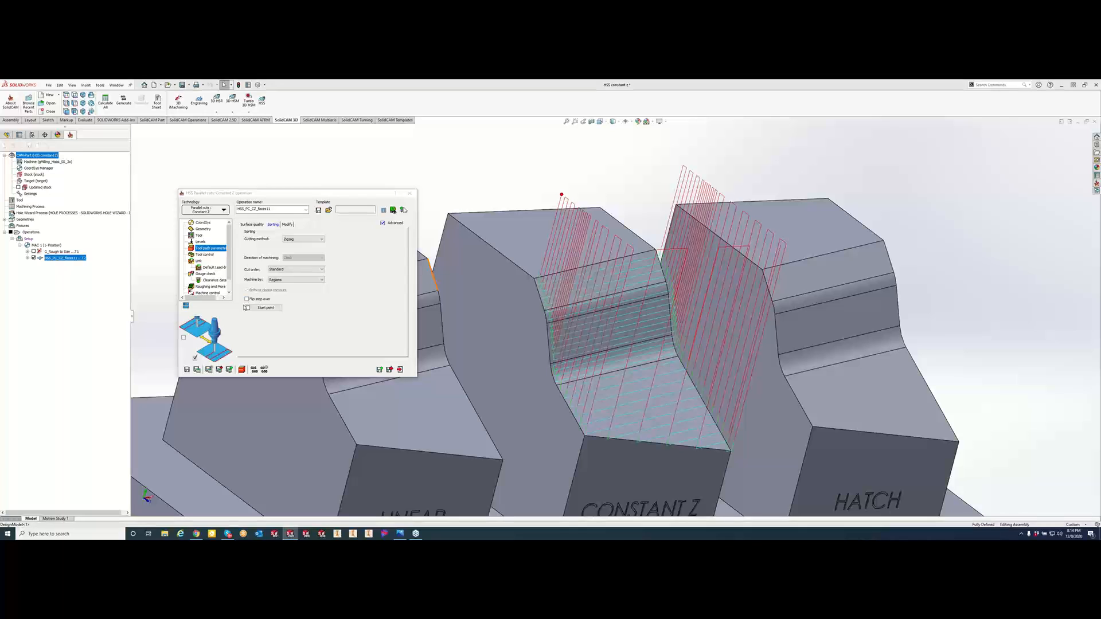
click(247, 299)
click(196, 369)
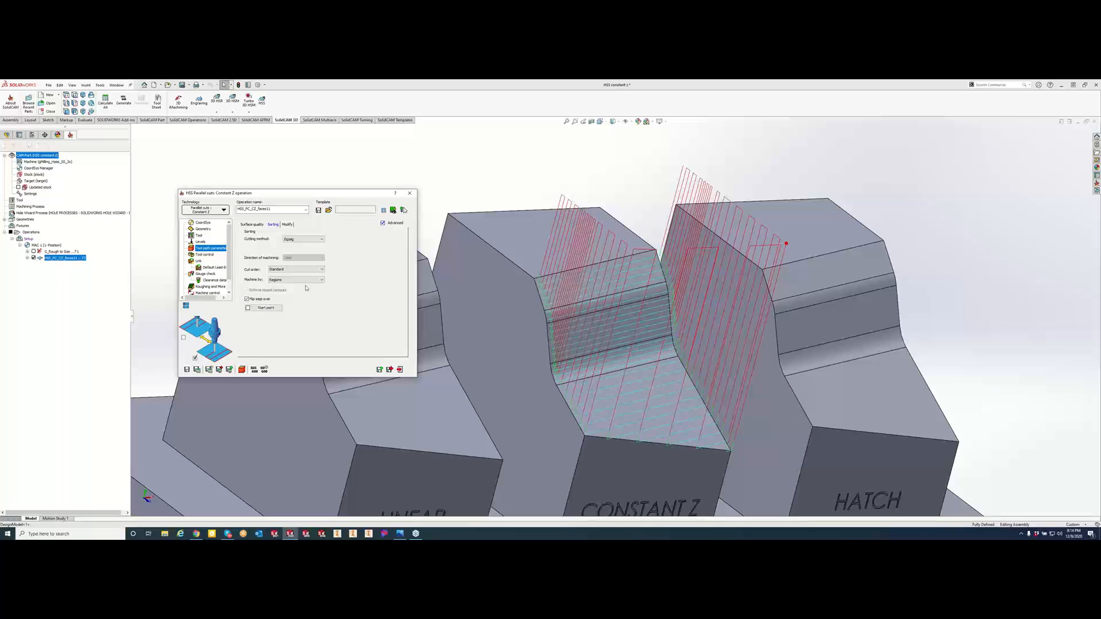
Step: Review the surface edge merge distance and the angle range parameters for shallow and steep areas
click(287, 224)
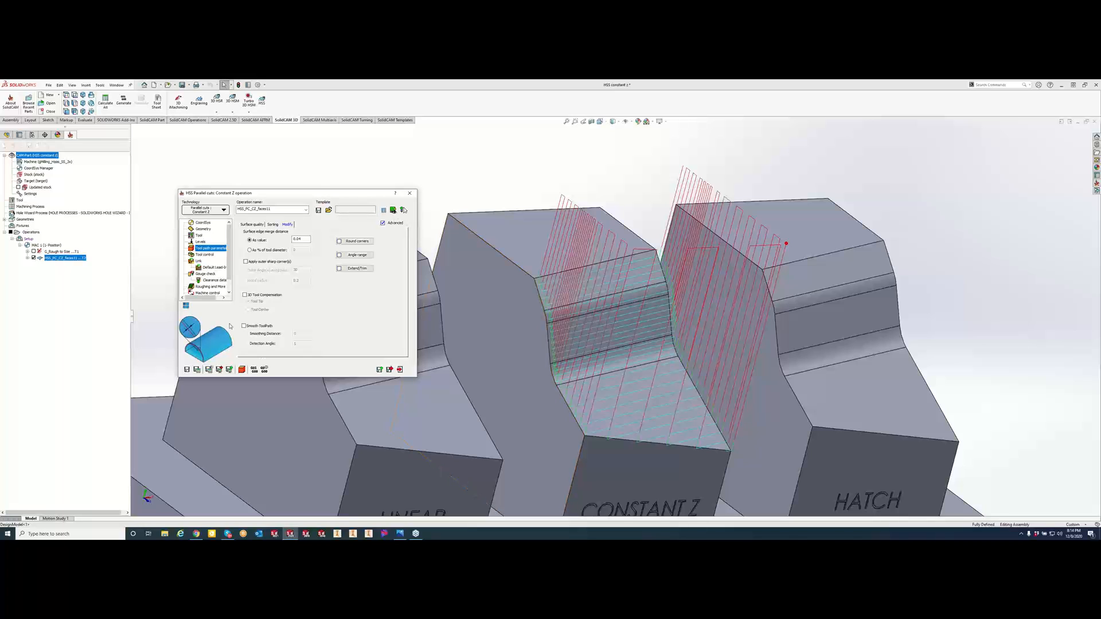
click(293, 239)
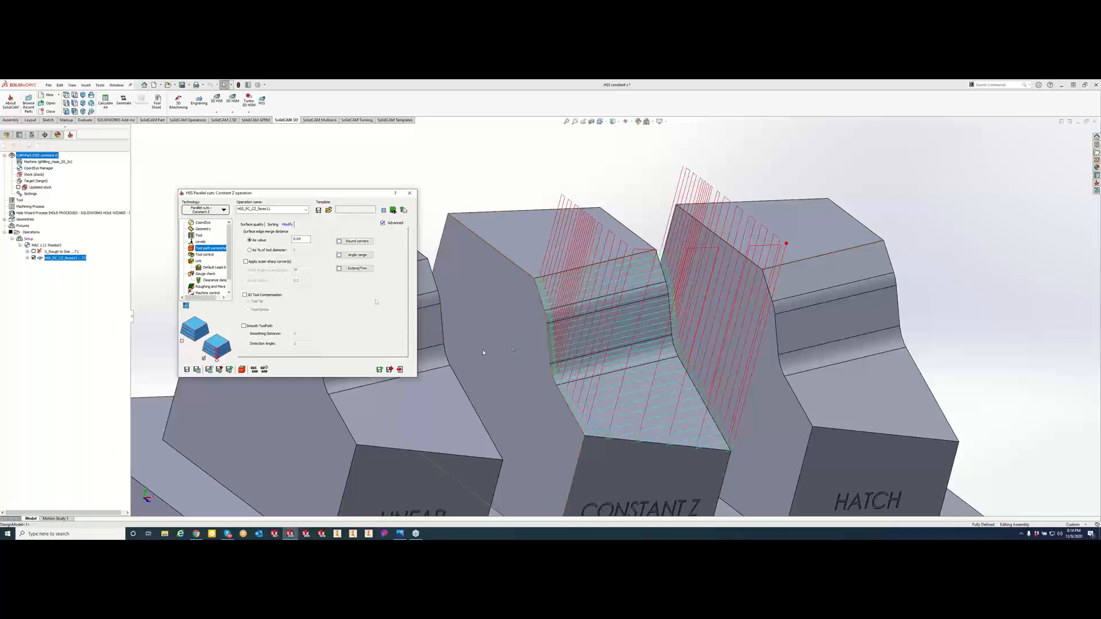
click(358, 255)
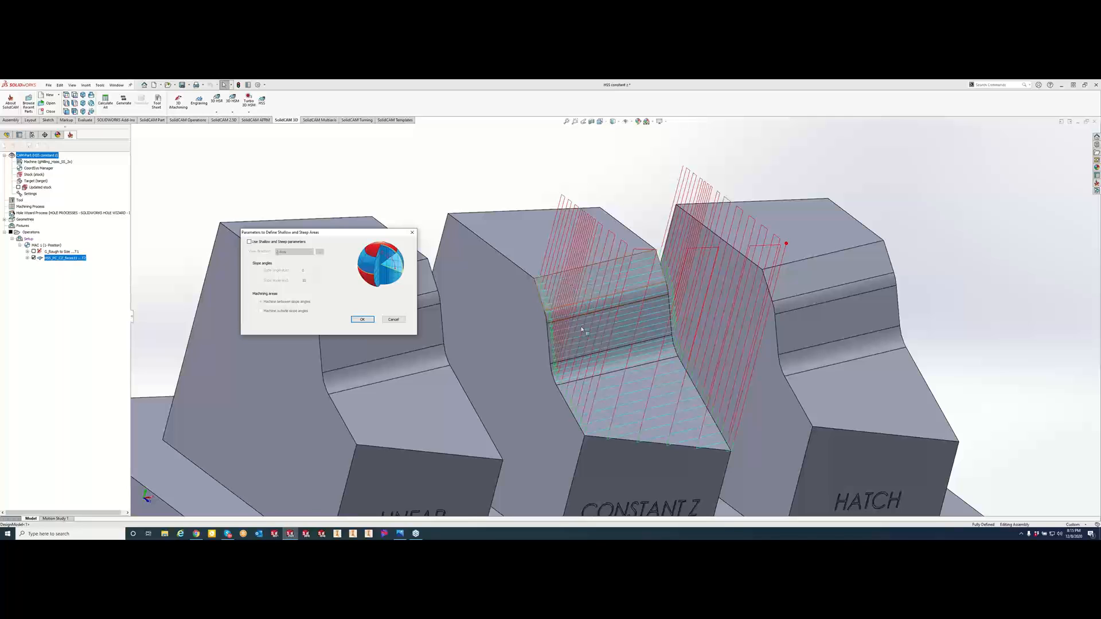
click(393, 320)
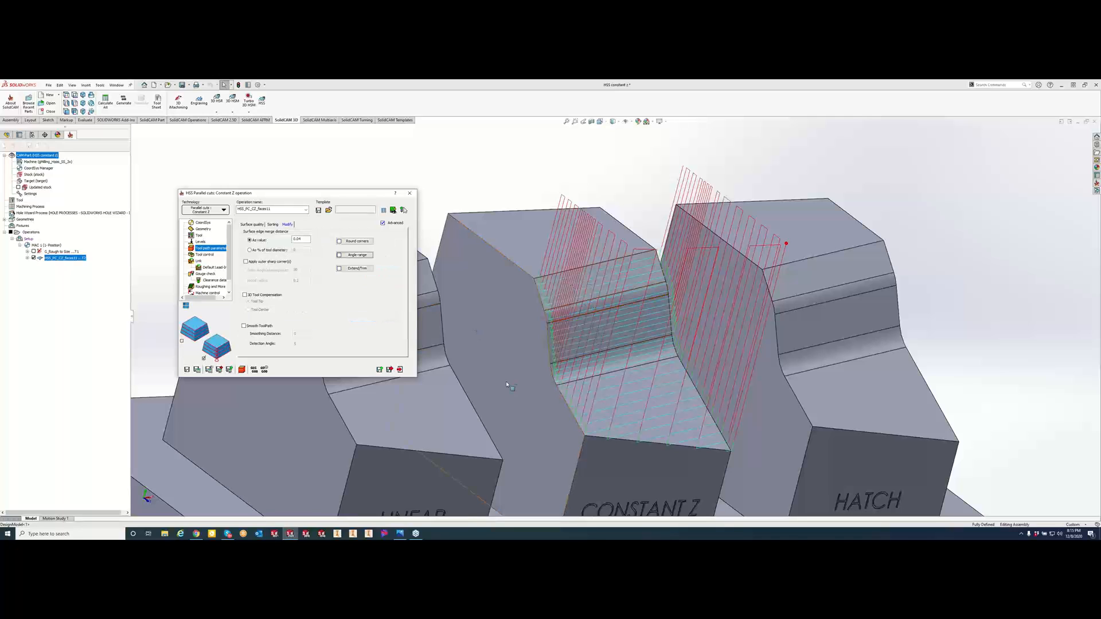
Step: Enable Extend/Trim with tangential start and end extensions of 100% of the tool diameter, recalculate and inspect the extended cuts
click(362, 269)
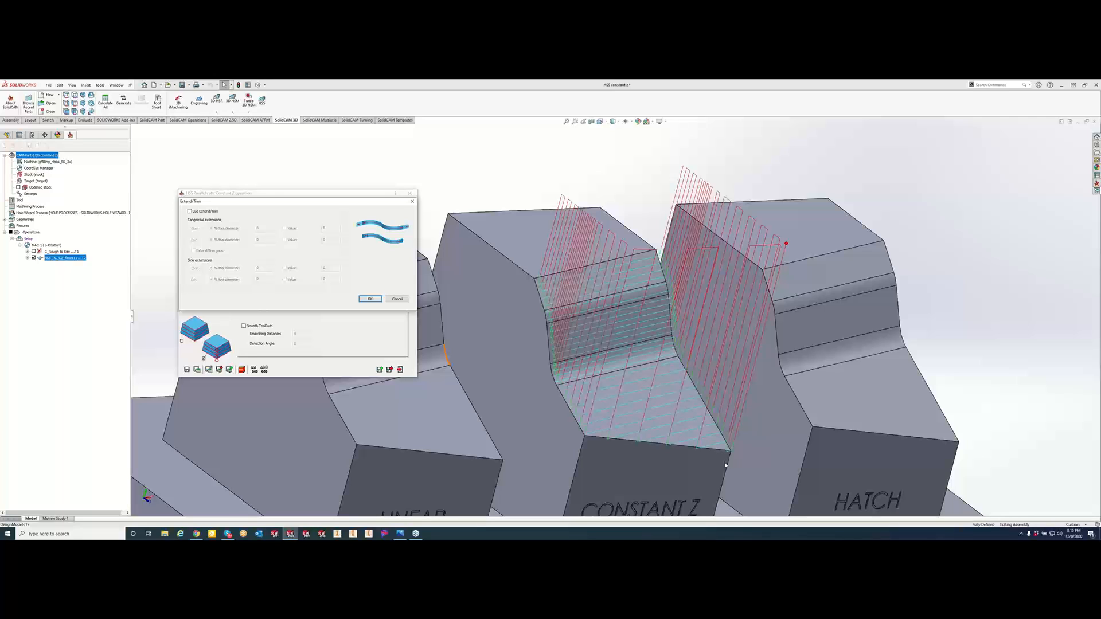
click(190, 211)
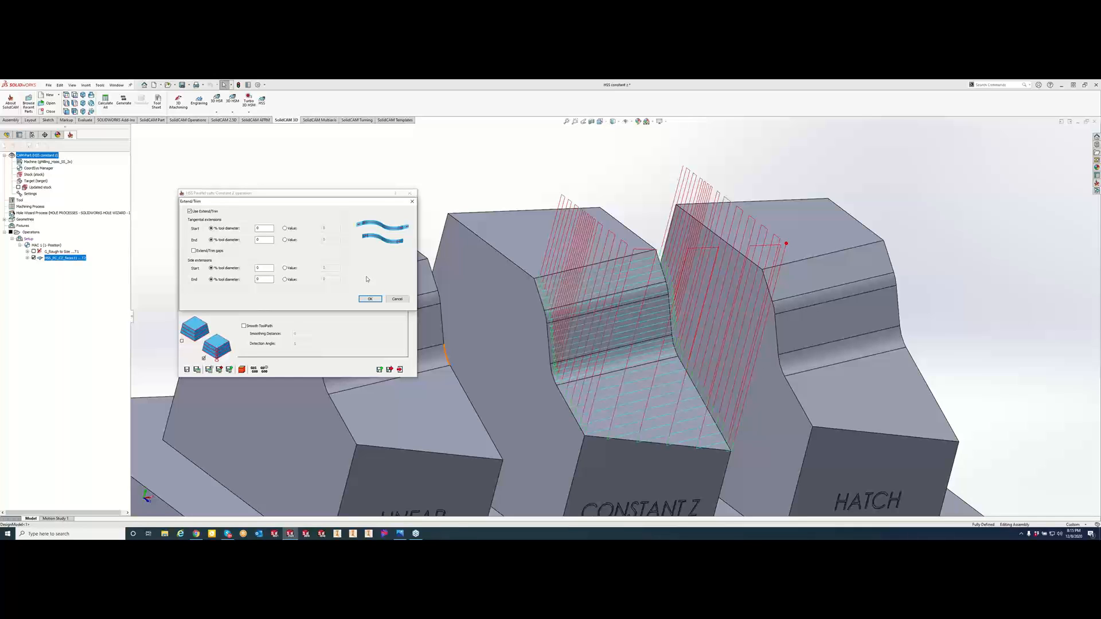
double_click(263, 229)
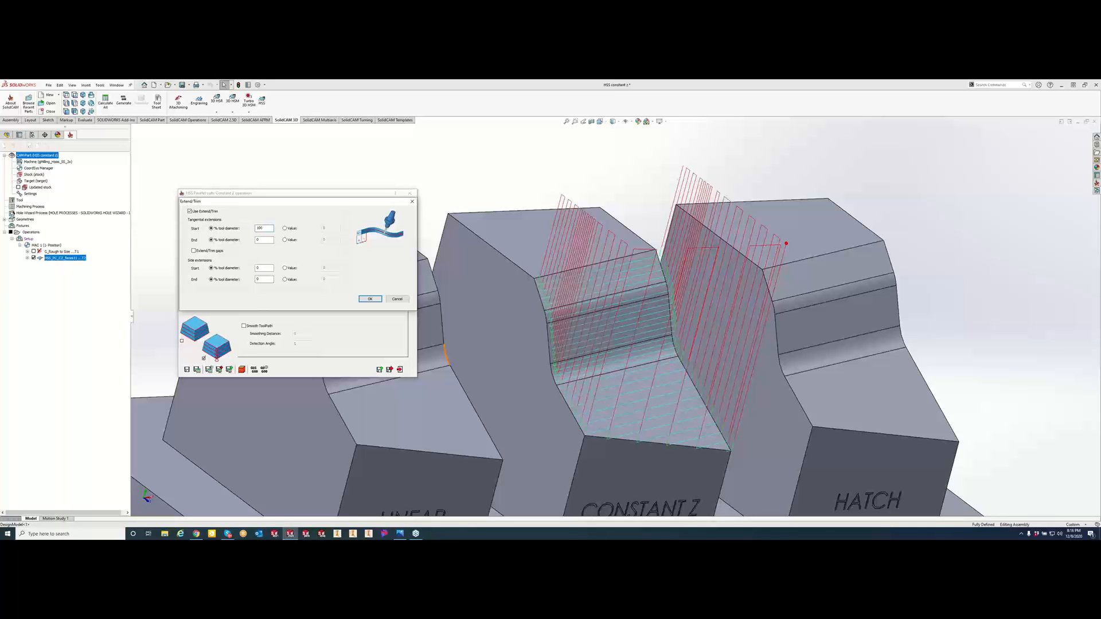
click(265, 241)
text(100)
click(369, 299)
click(197, 370)
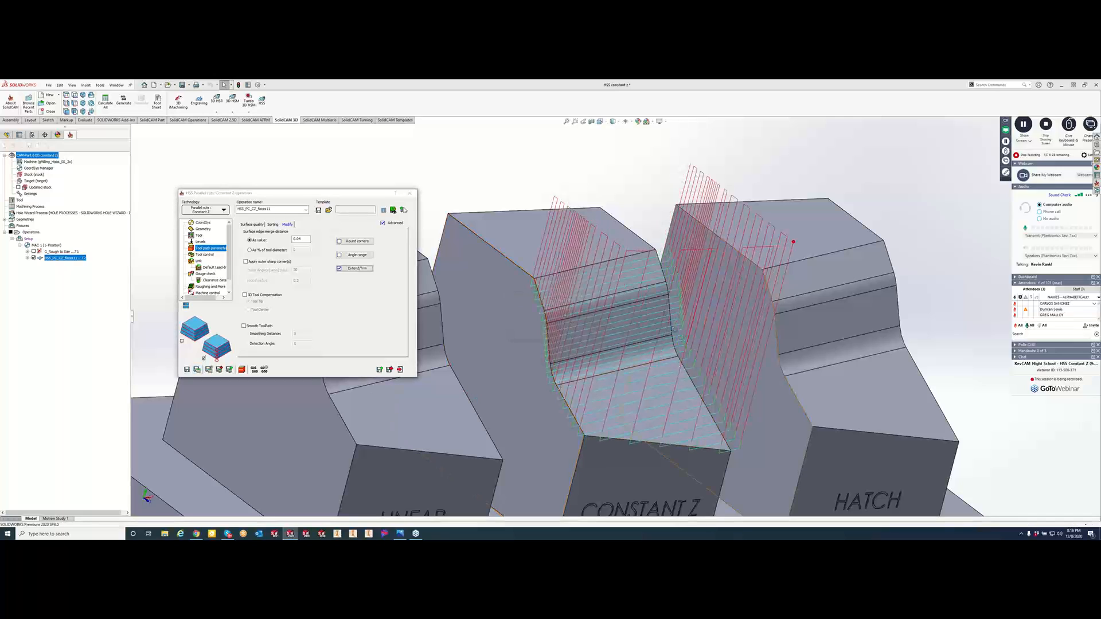
middle_drag(745, 335, 661, 341)
scroll(424, 286, up, 3)
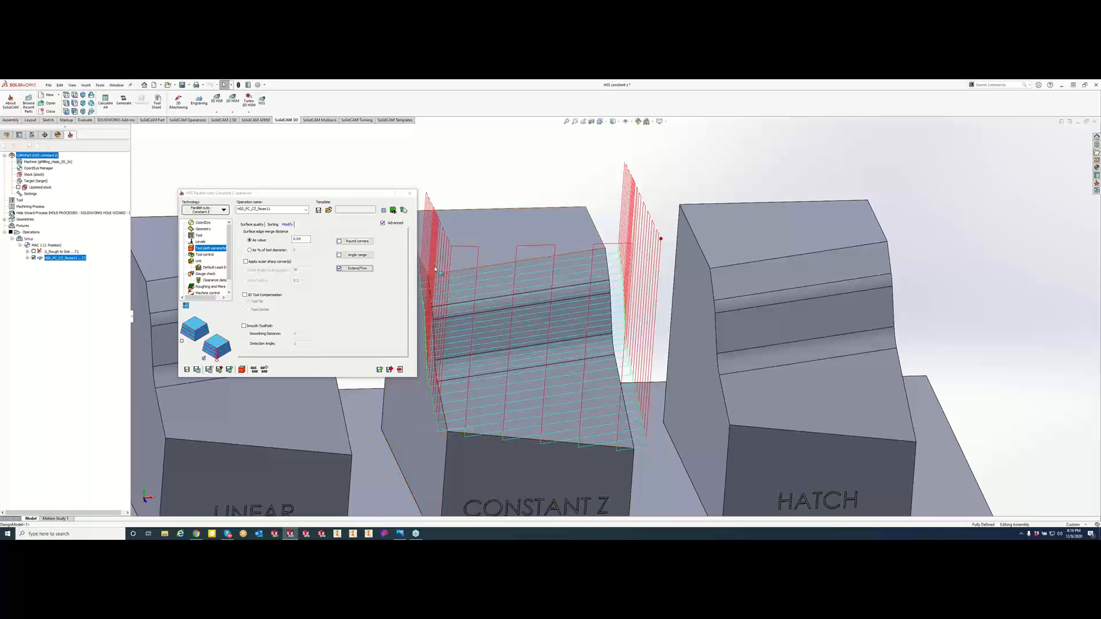
scroll(434, 298, up, 1)
scroll(434, 298, down, 2)
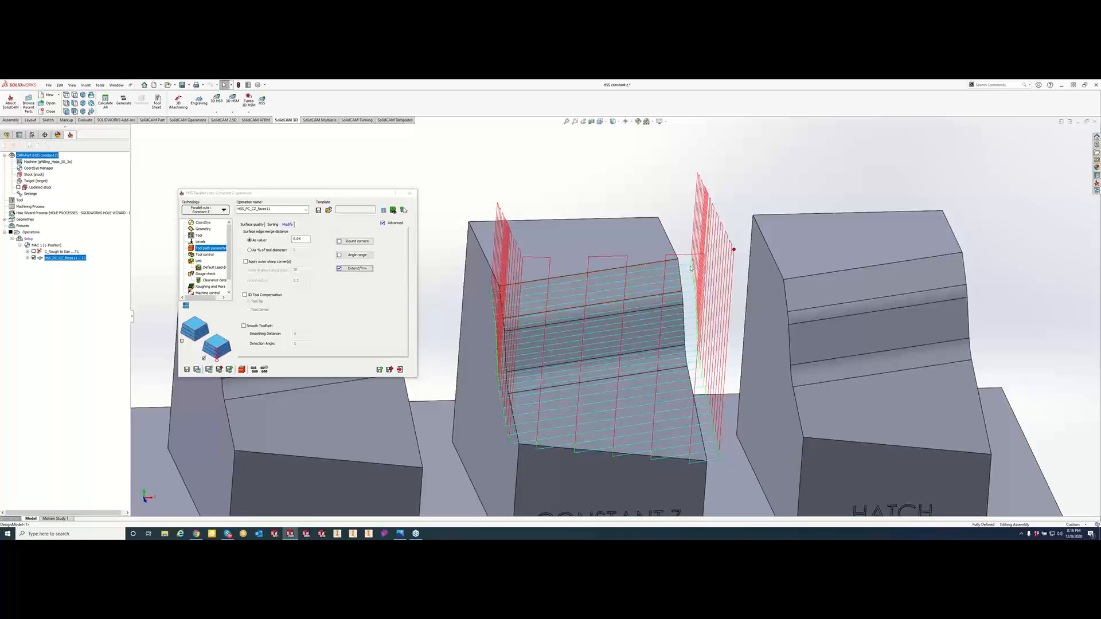
Step: Set start and end side extensions as a percentage of the tool diameter, recalculate and inspect the toolpath at the block's lower edge
click(356, 268)
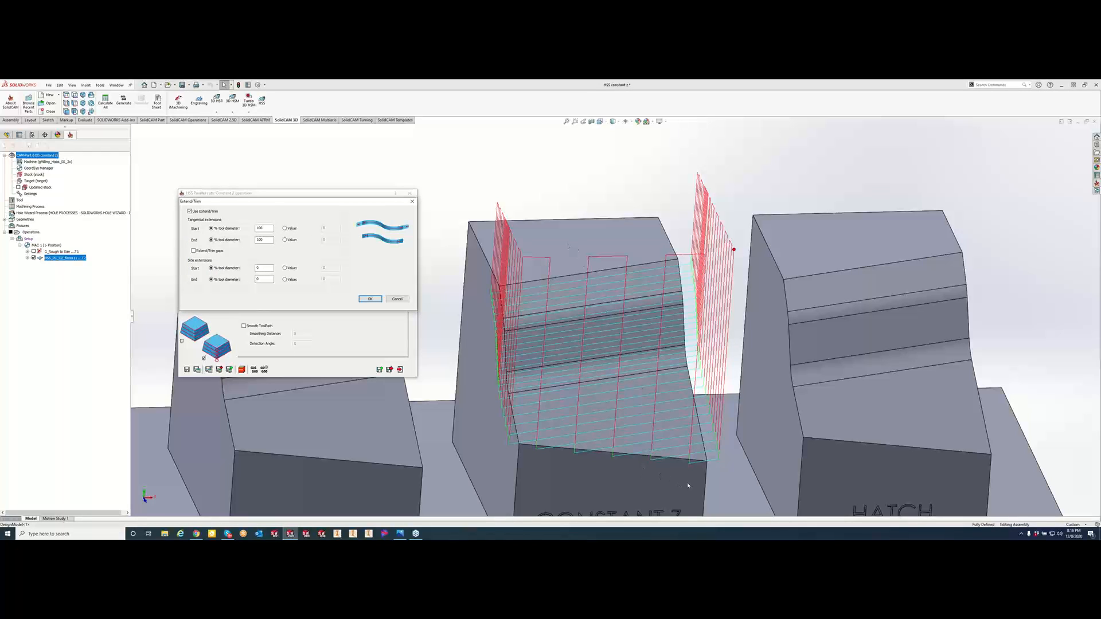
double_click(259, 268)
double_click(258, 279)
click(370, 299)
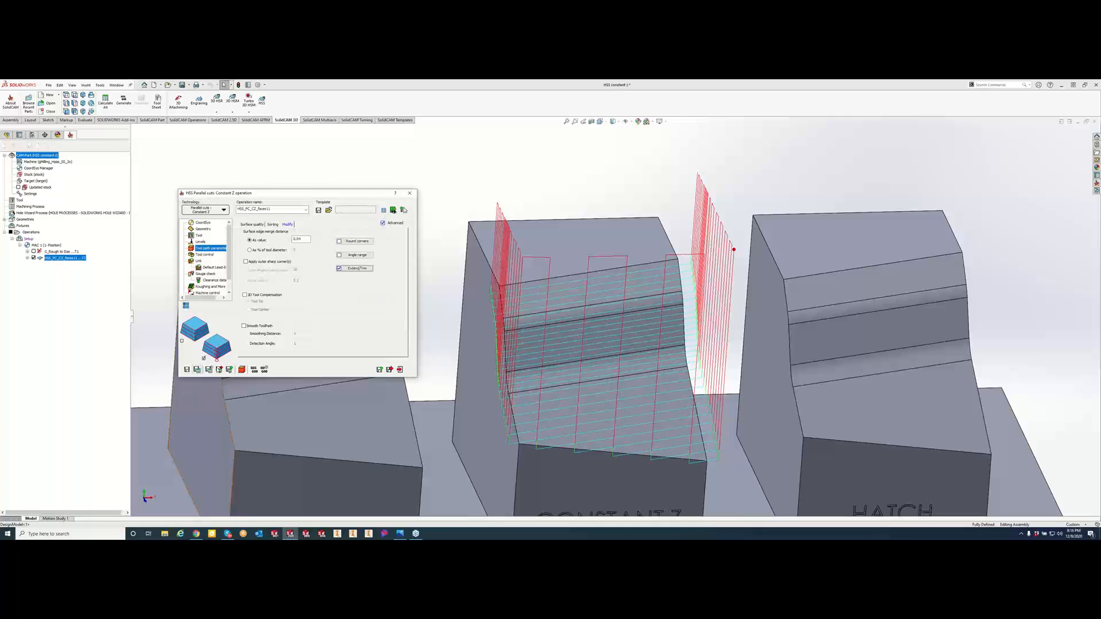
click(404, 210)
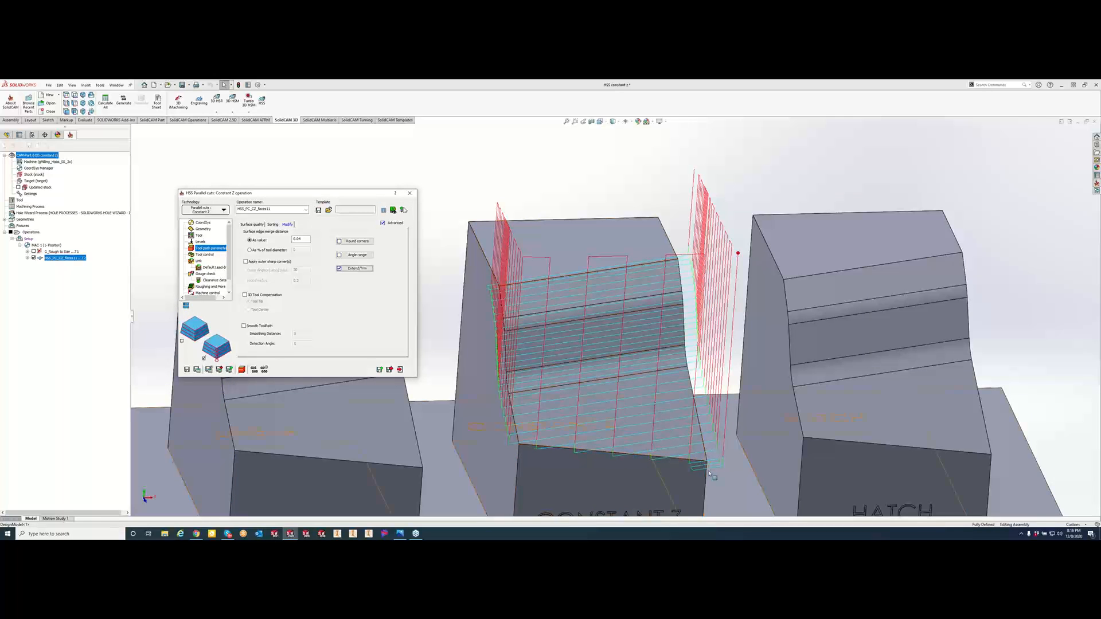
middle_drag(708, 471, 704, 433)
scroll(704, 433, up, 2)
scroll(705, 434, down, 3)
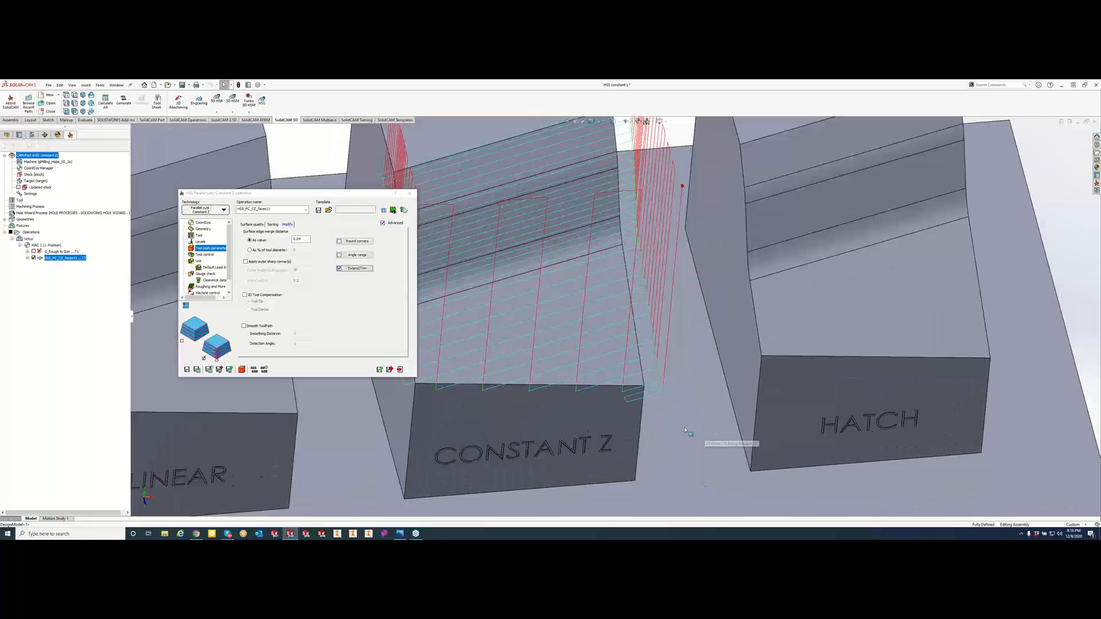
Step: Turn off Extend/Trim for the Constant Z toolpath and accept the change
middle_drag(640, 382, 658, 374)
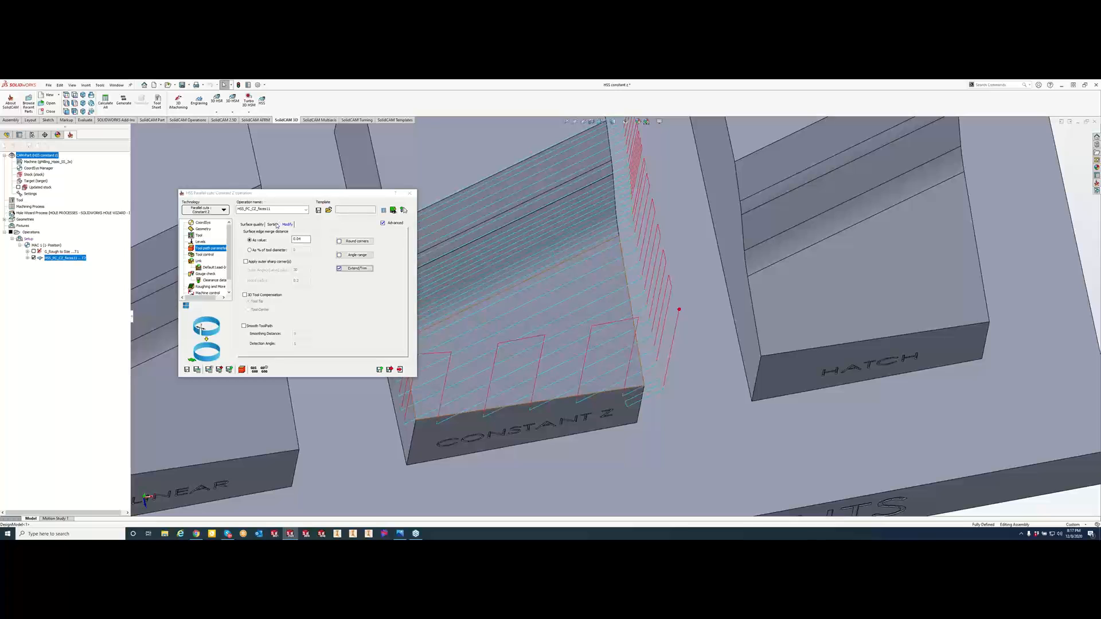
click(353, 268)
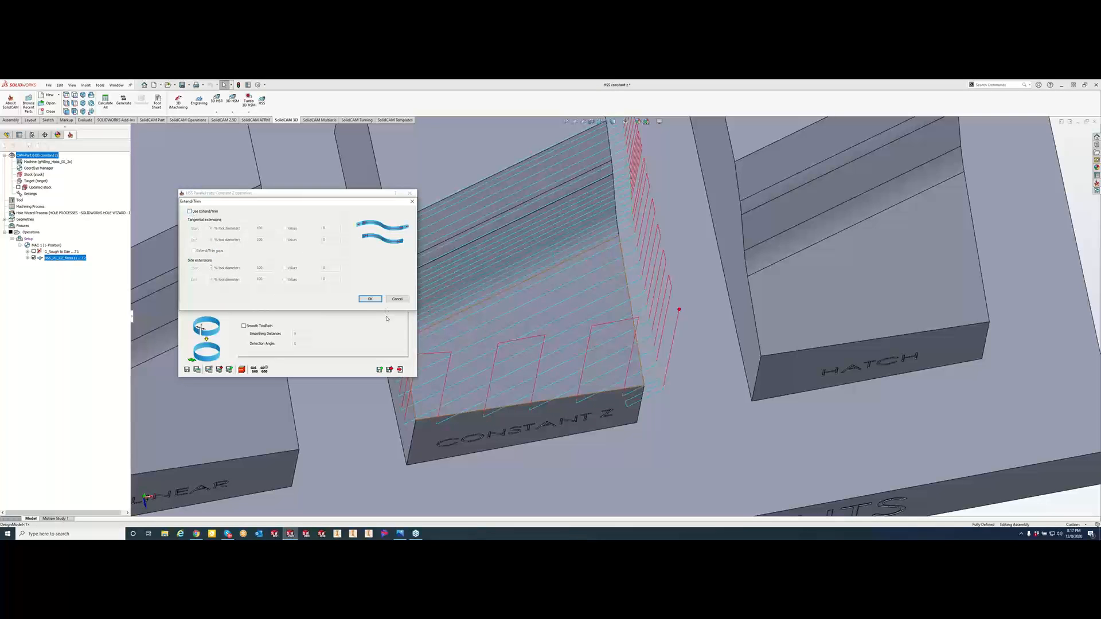
click(370, 298)
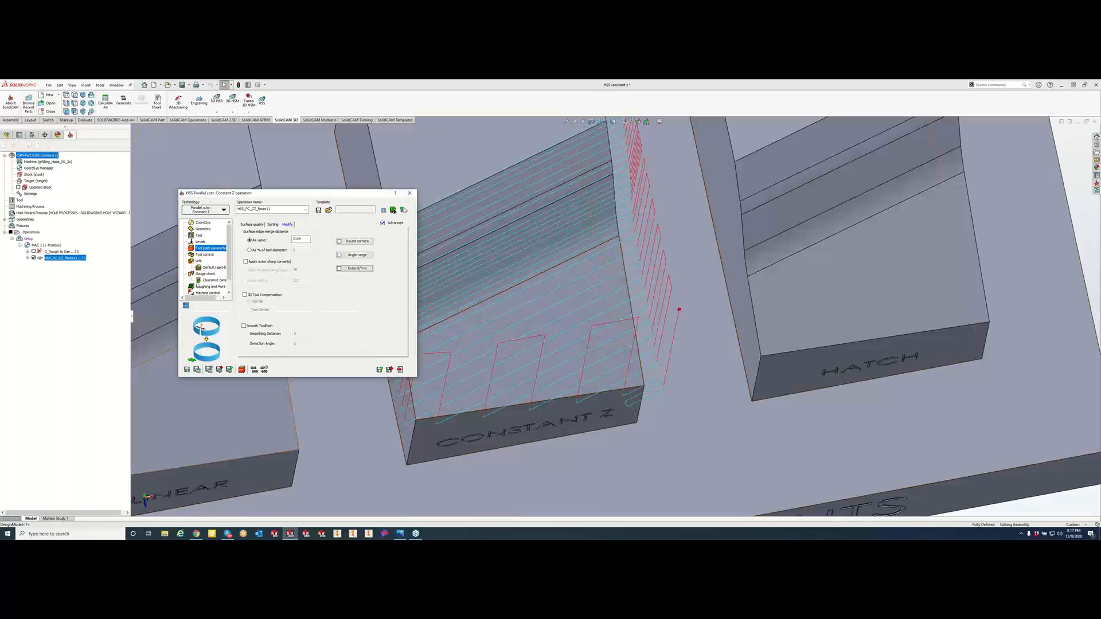
Step: Review the tool control settings for axial shift and the available tool contact point options
click(207, 256)
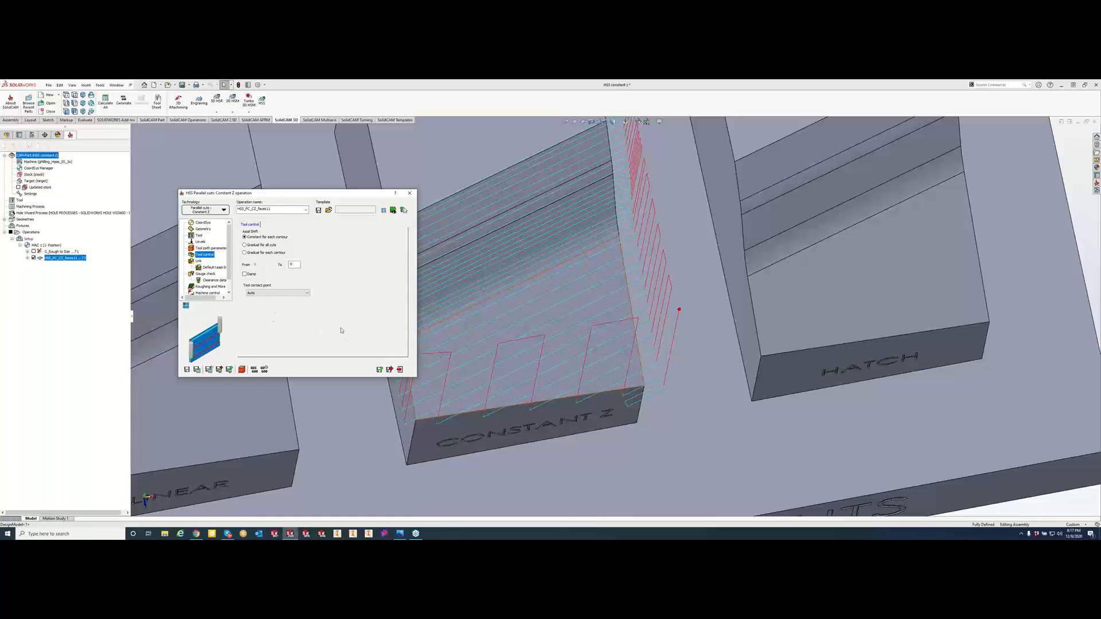
double_click(296, 265)
click(203, 230)
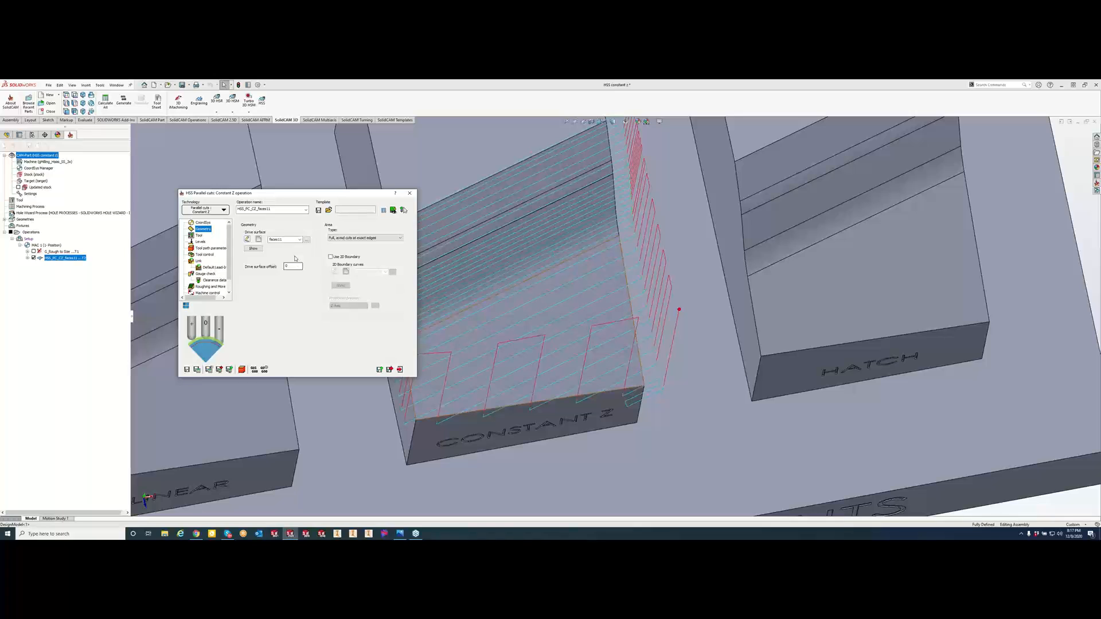
click(208, 254)
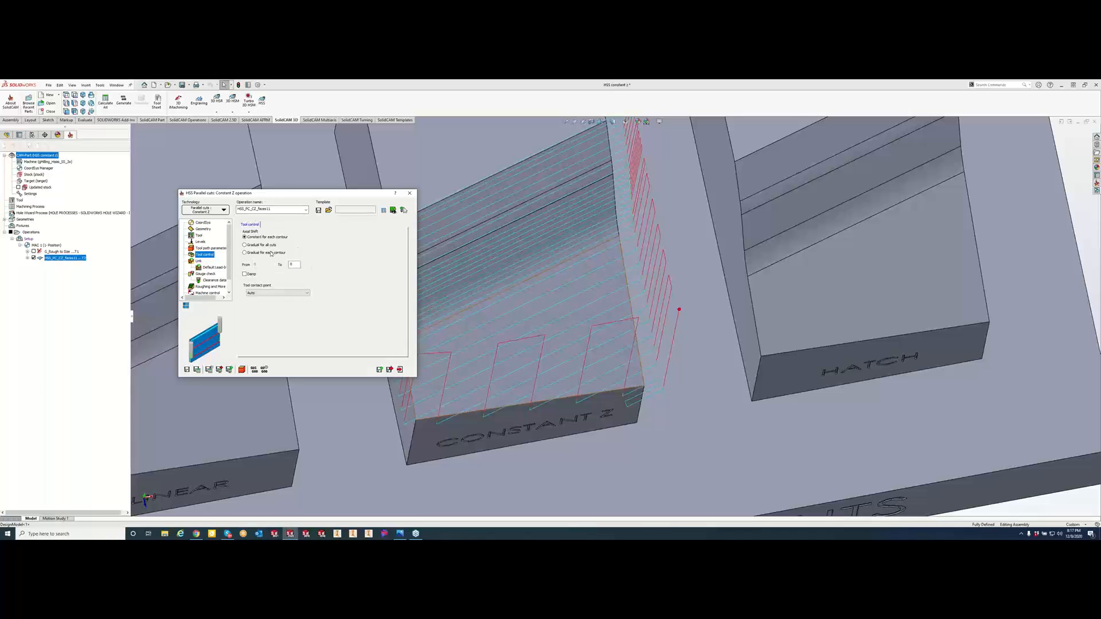
click(304, 293)
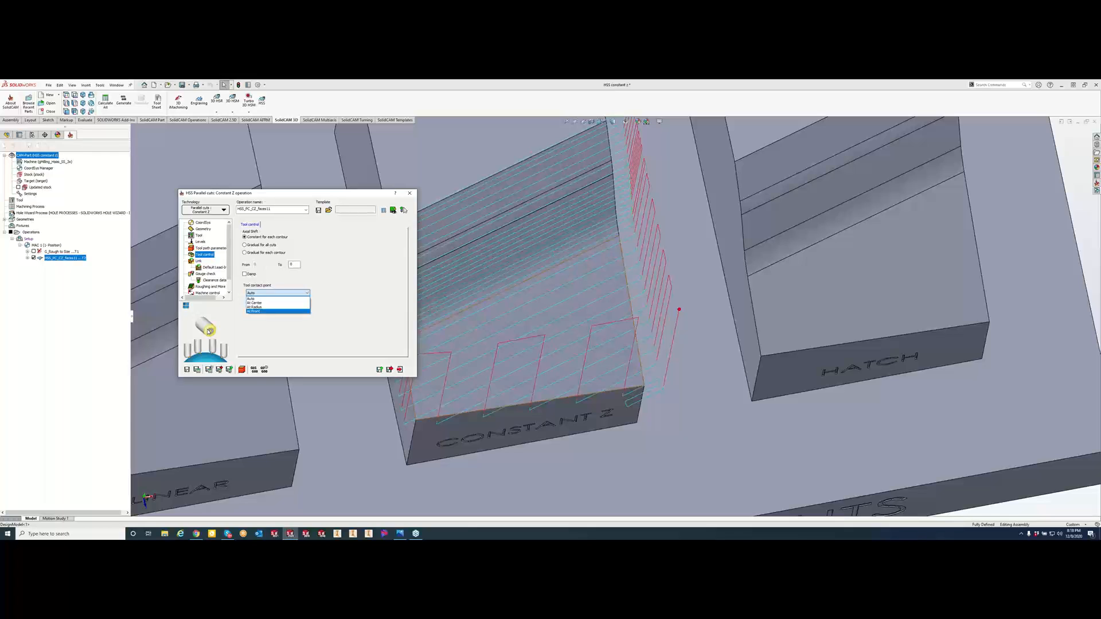
click(316, 337)
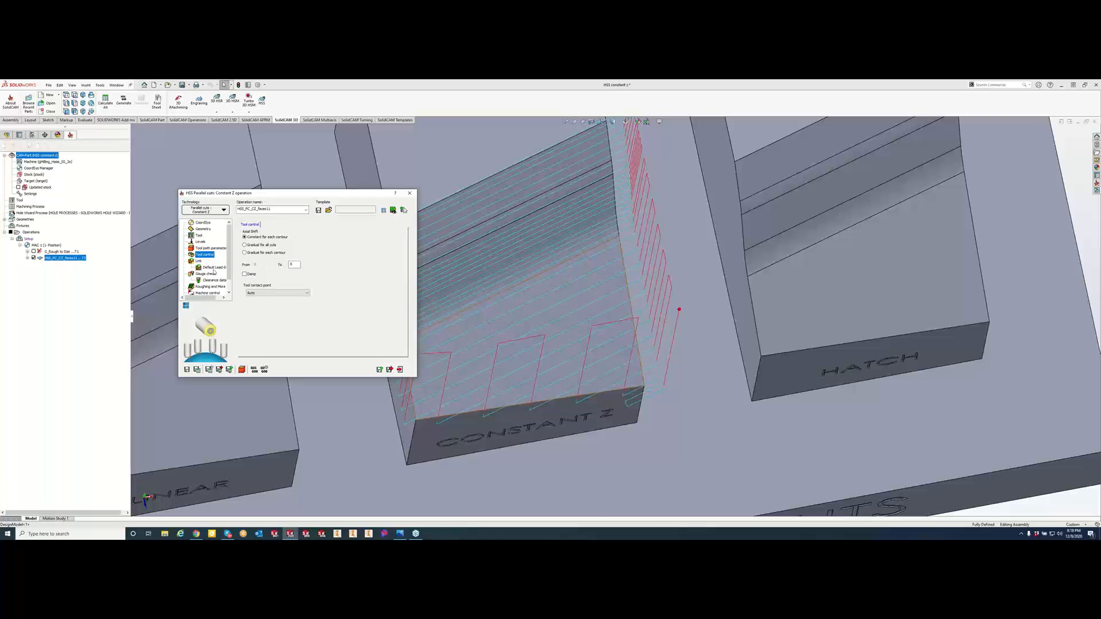
Step: Review the approach/retract and link settings, and inspect the clearance moves between slices at the edge of the Constant Z block
click(199, 262)
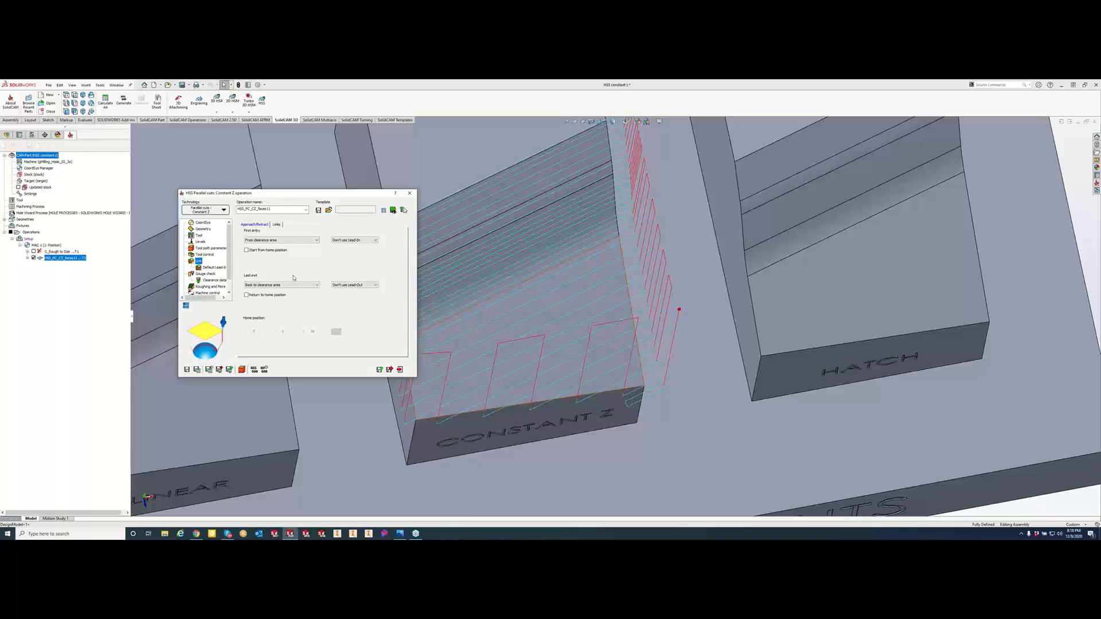
scroll(616, 315, up, 1)
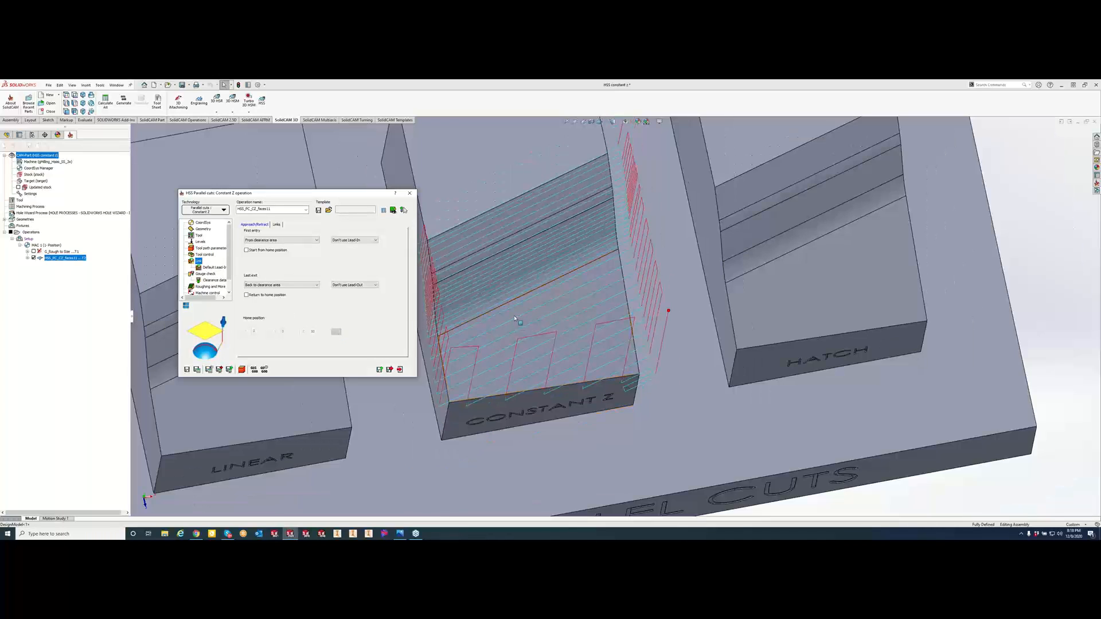
middle_drag(521, 354, 532, 256)
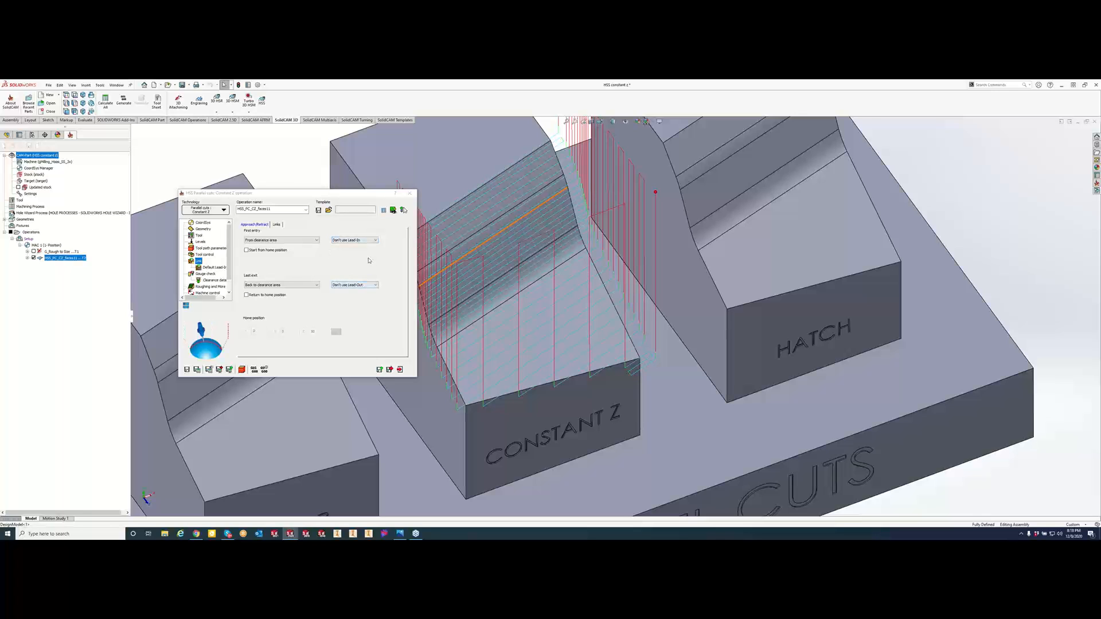
click(277, 225)
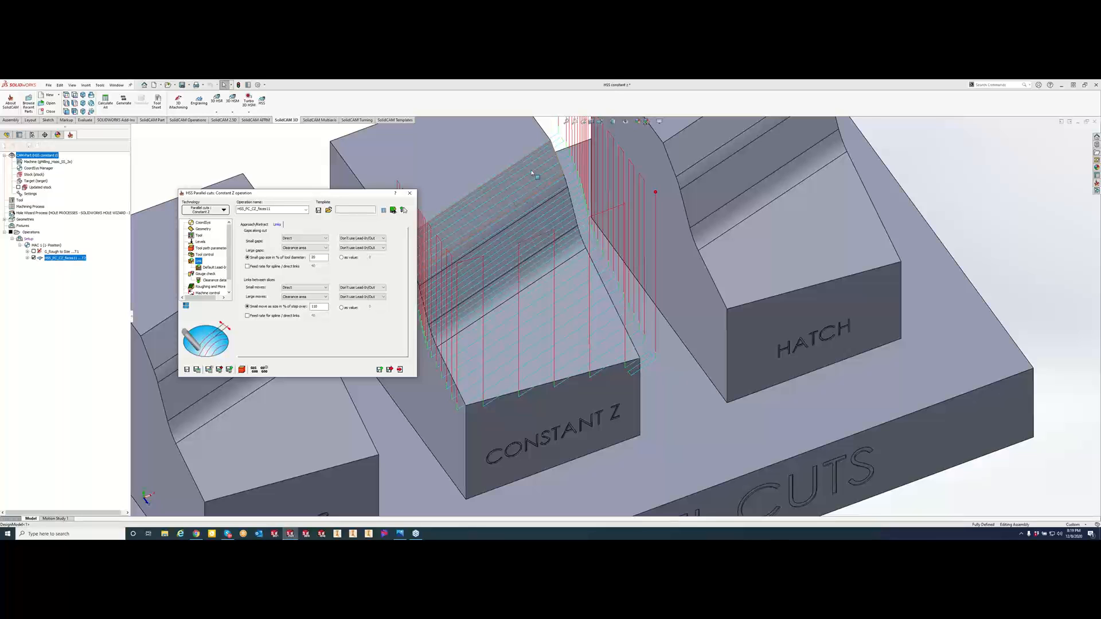
scroll(535, 164, down, 4)
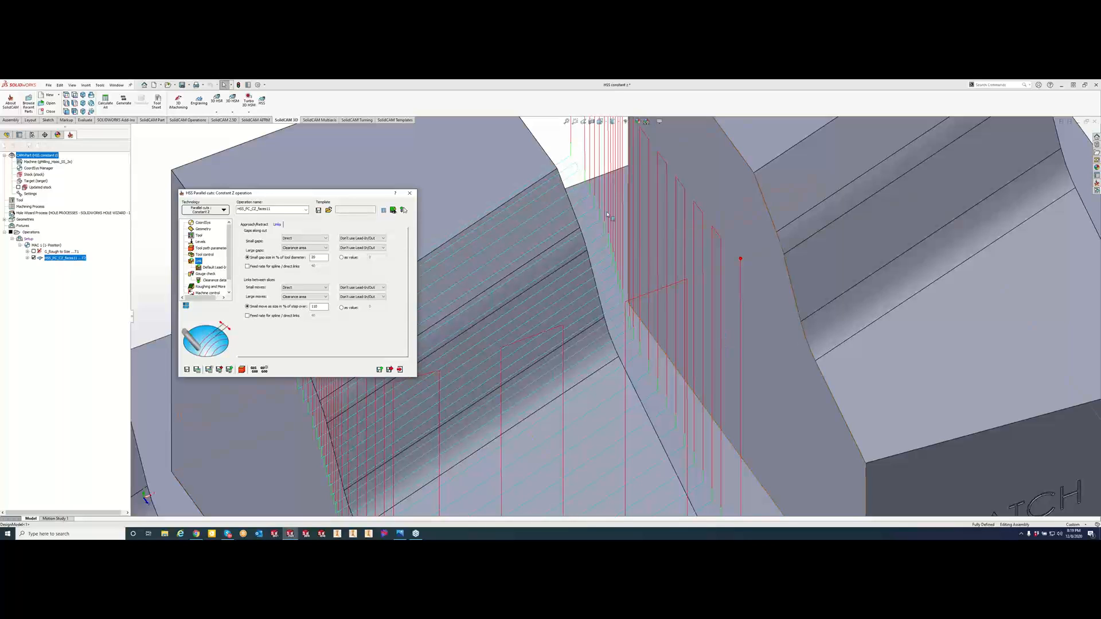
scroll(523, 304, up, 5)
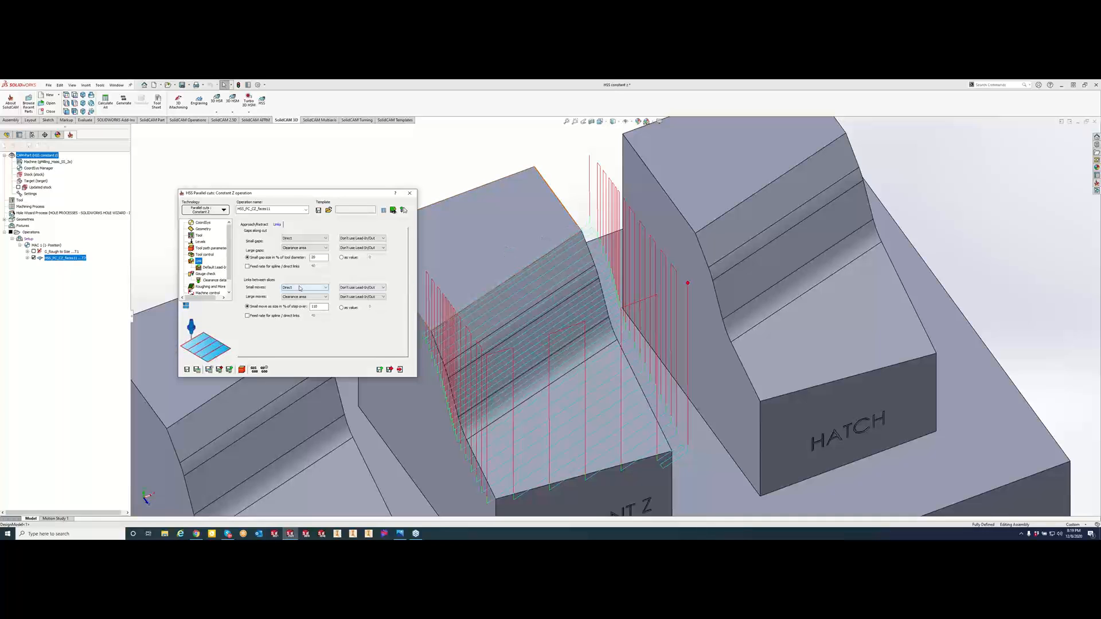
scroll(591, 247, down, 5)
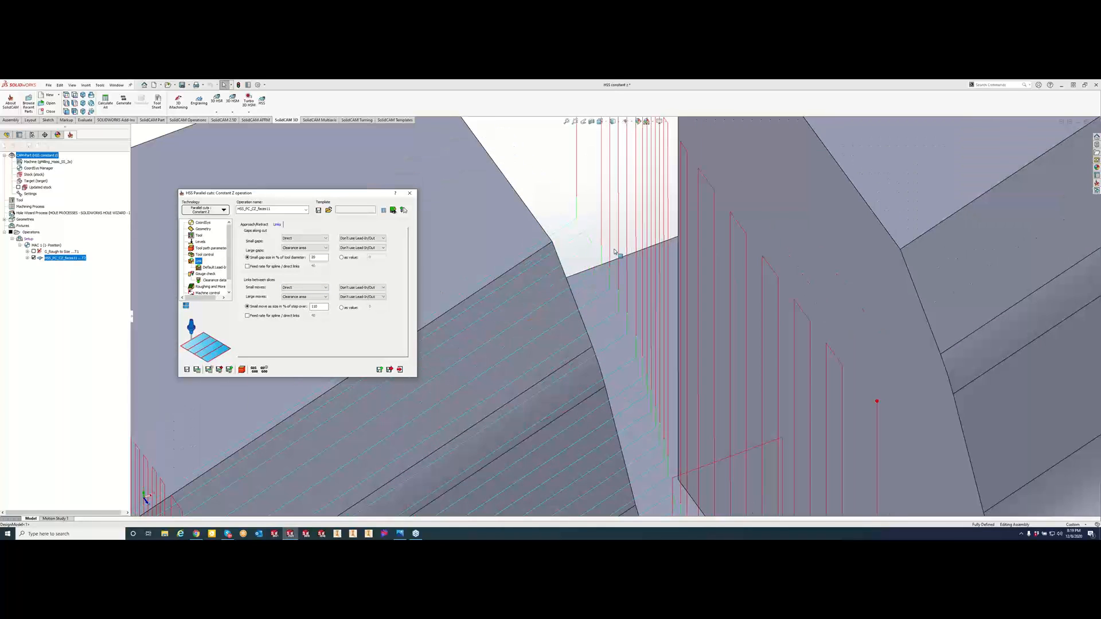
scroll(590, 246, down, 1)
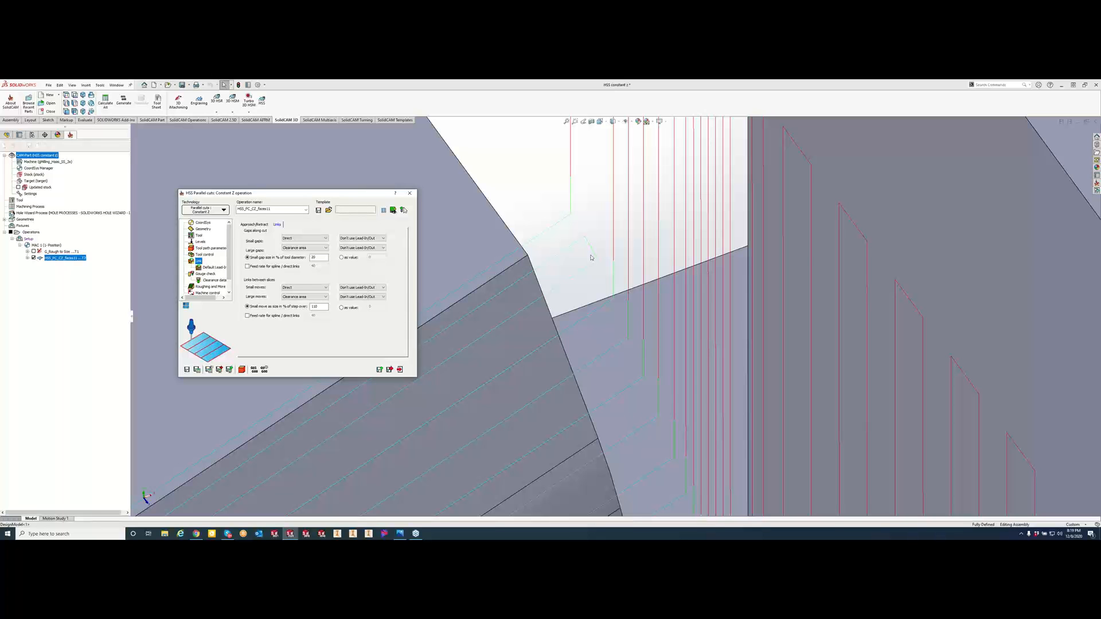
scroll(591, 255, up, 2)
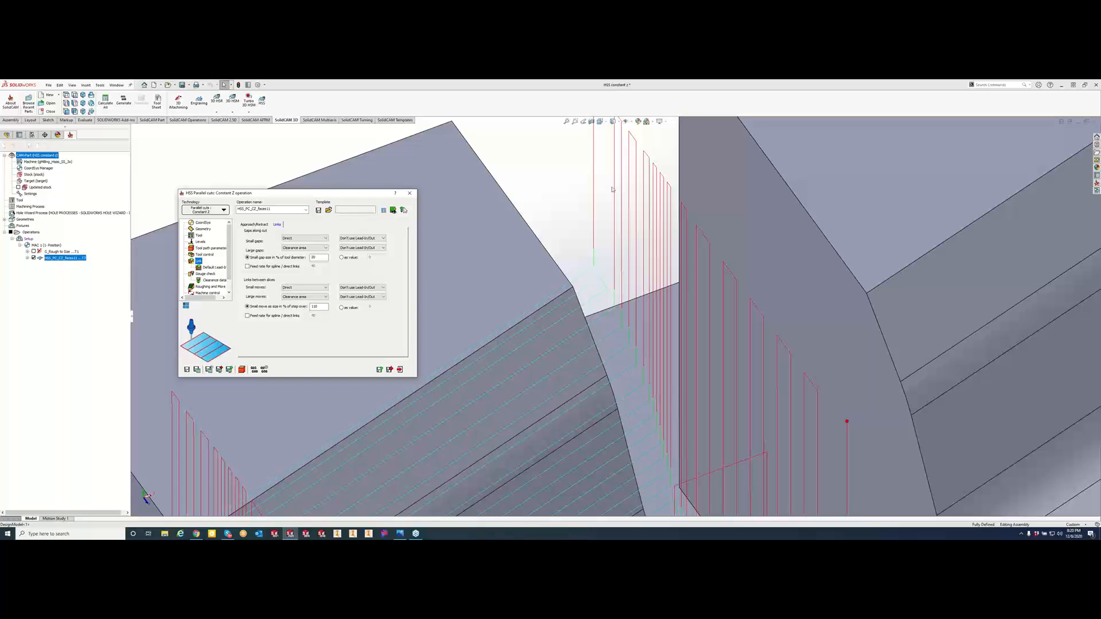
Step: Set large moves between slices to Blend spline, recalculate and inspect the links along the block's side edge
click(324, 297)
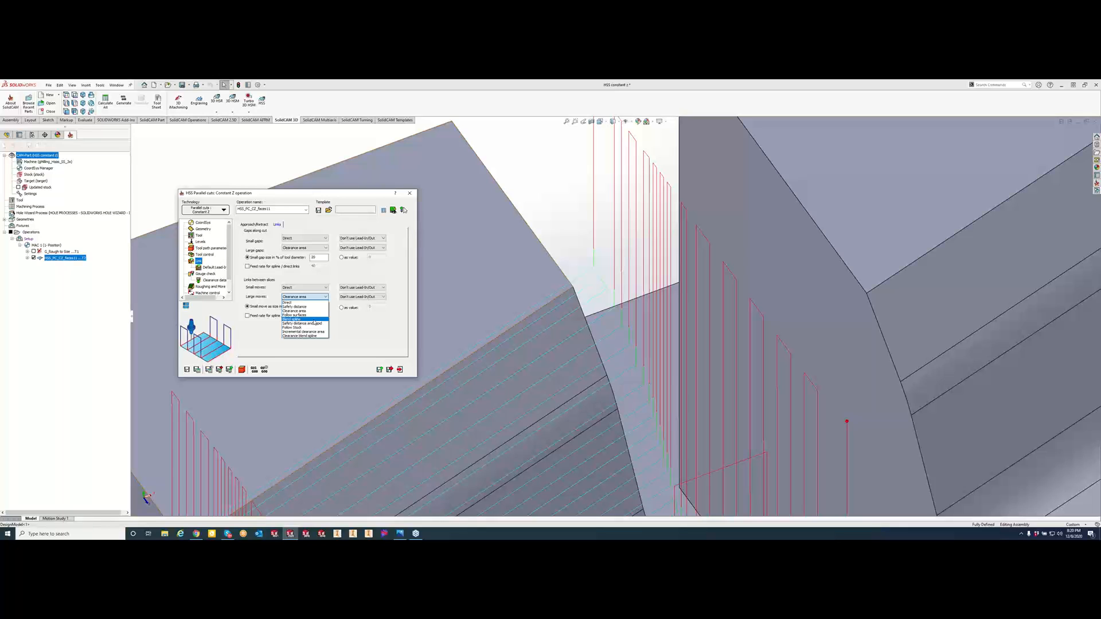
click(314, 320)
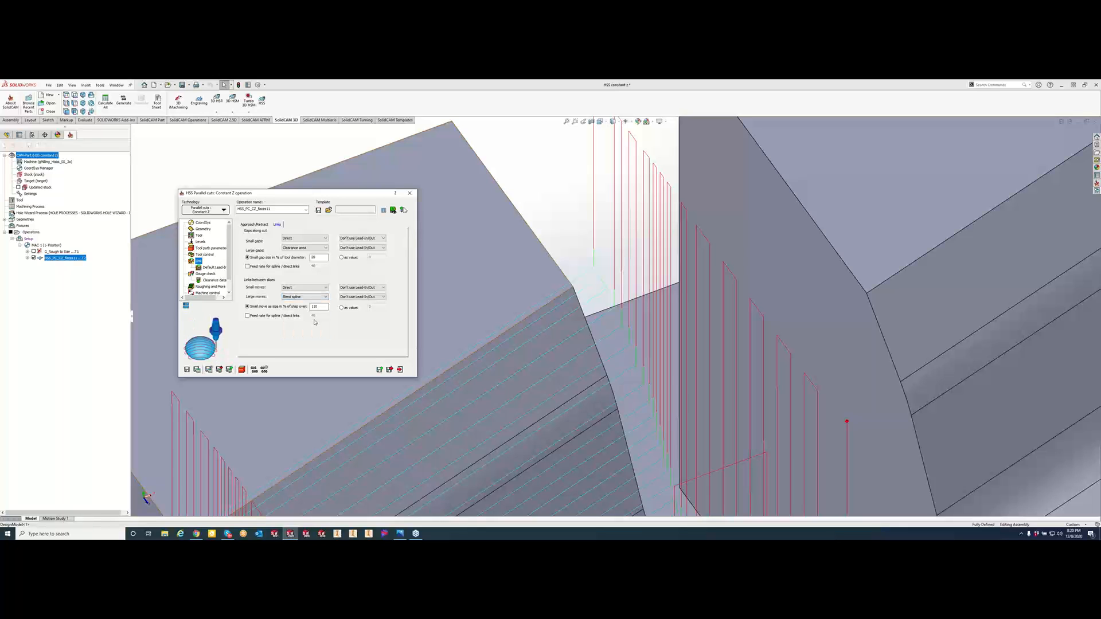
click(198, 370)
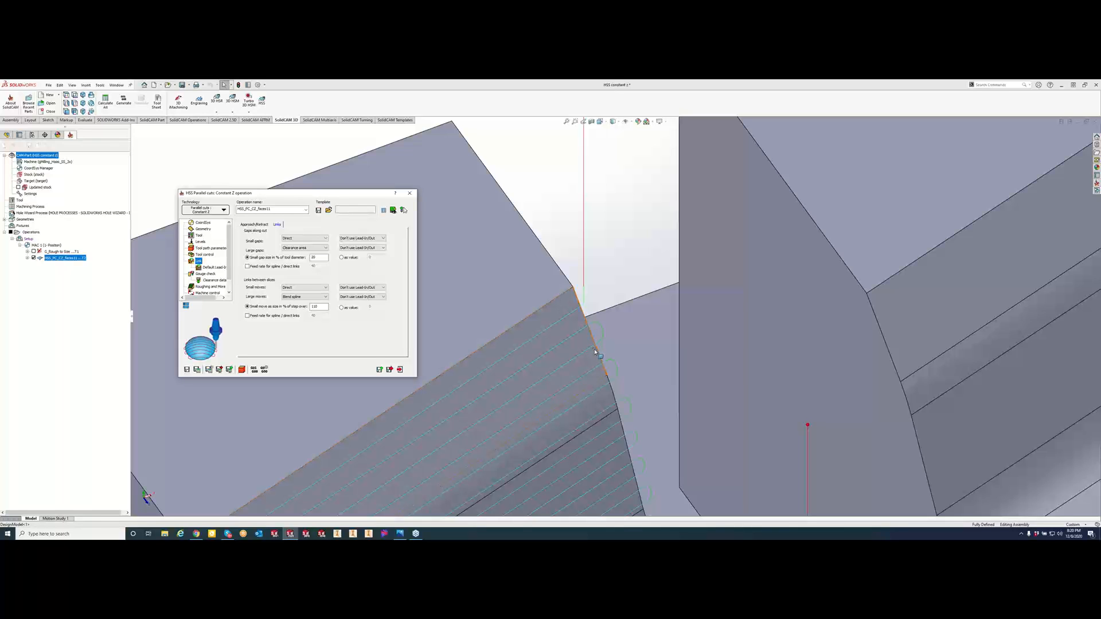
scroll(607, 394, up, 3)
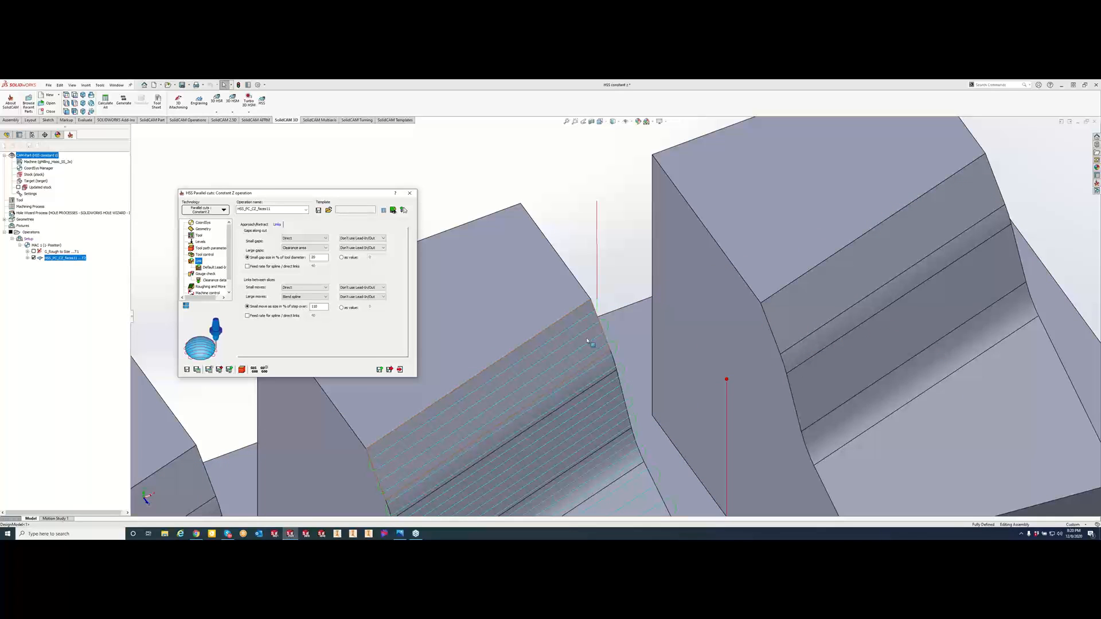
scroll(640, 454, down, 2)
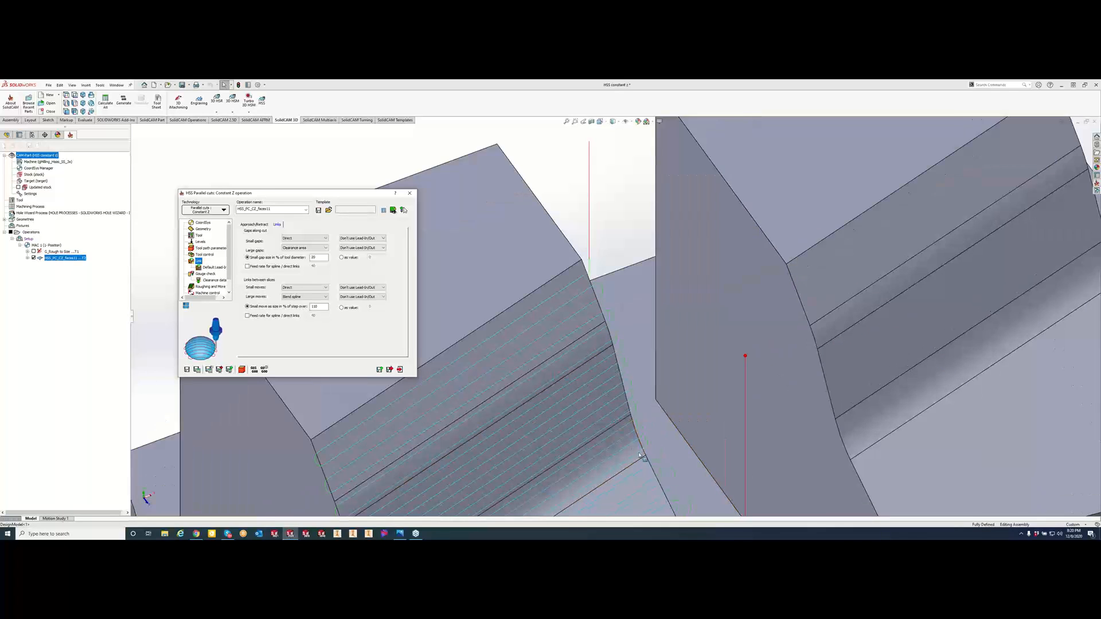
scroll(639, 450, down, 2)
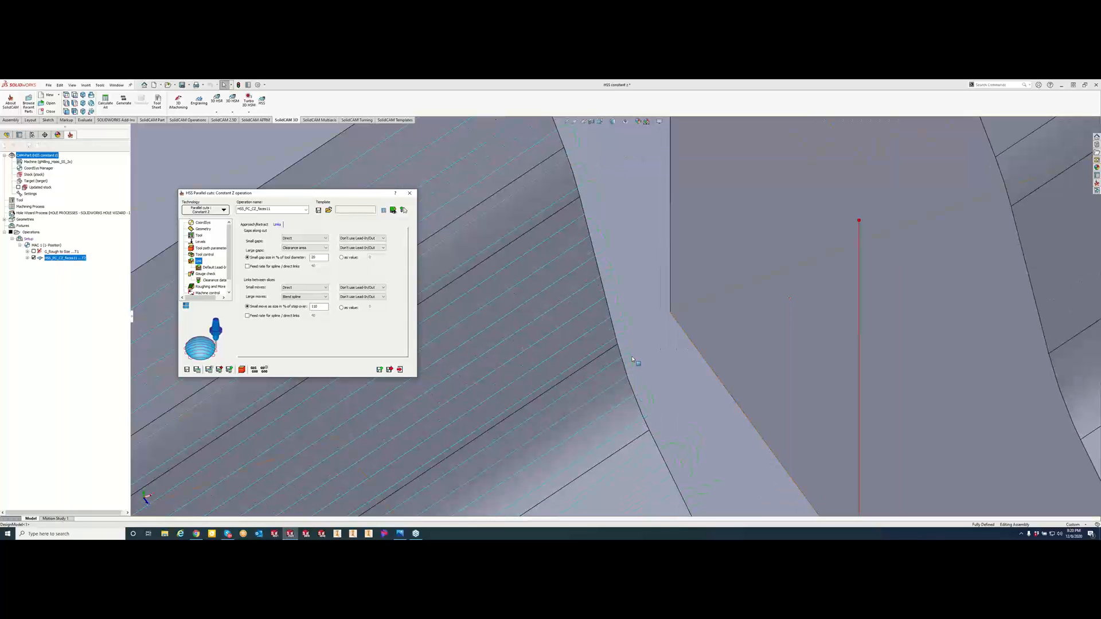
Step: Set small moves between slices to Blend spline and inspect the linking moves across the whole block
click(319, 286)
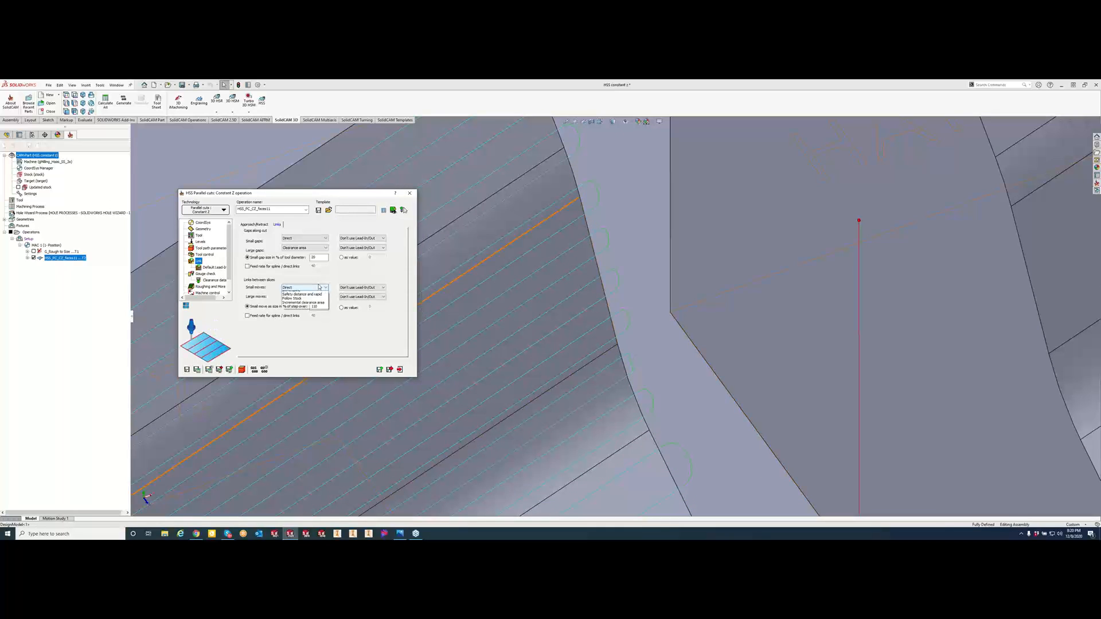
click(299, 315)
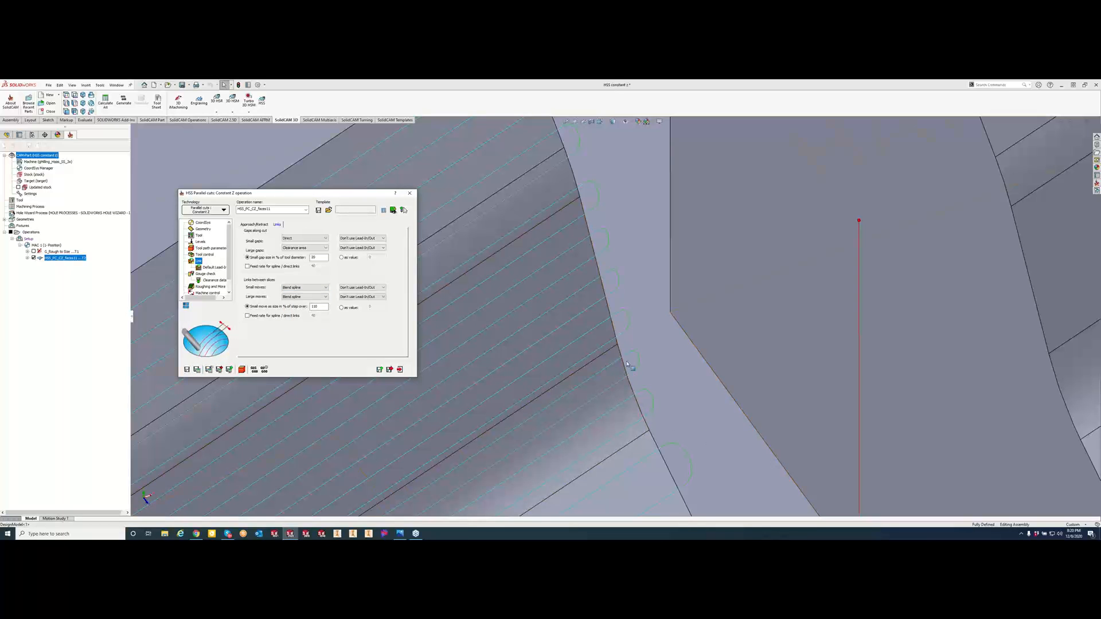
scroll(657, 404, up, 4)
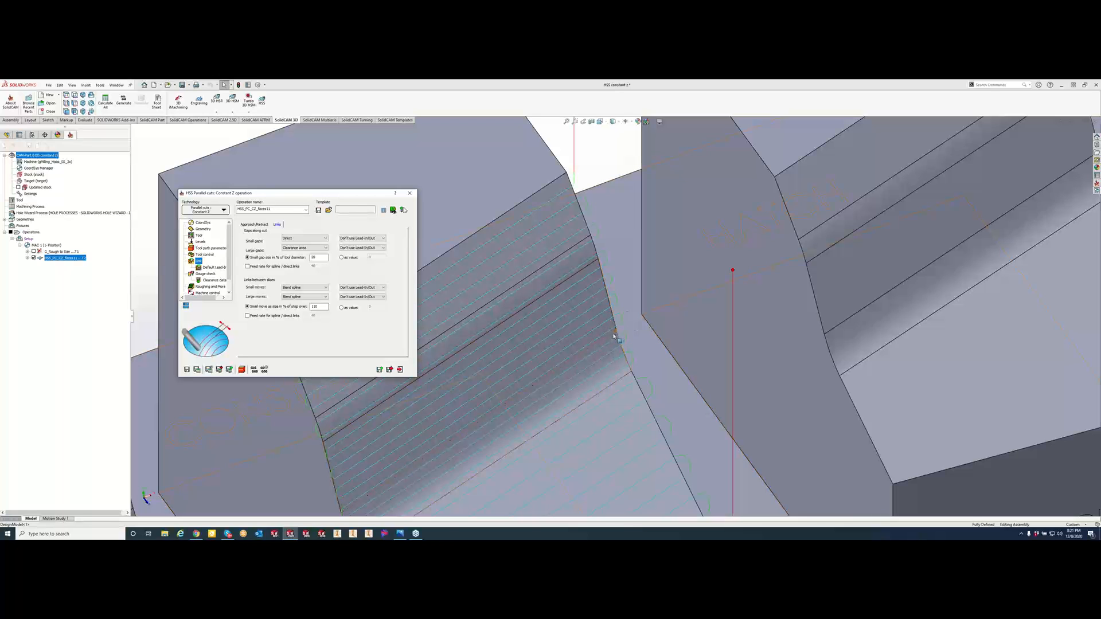
scroll(597, 340, up, 5)
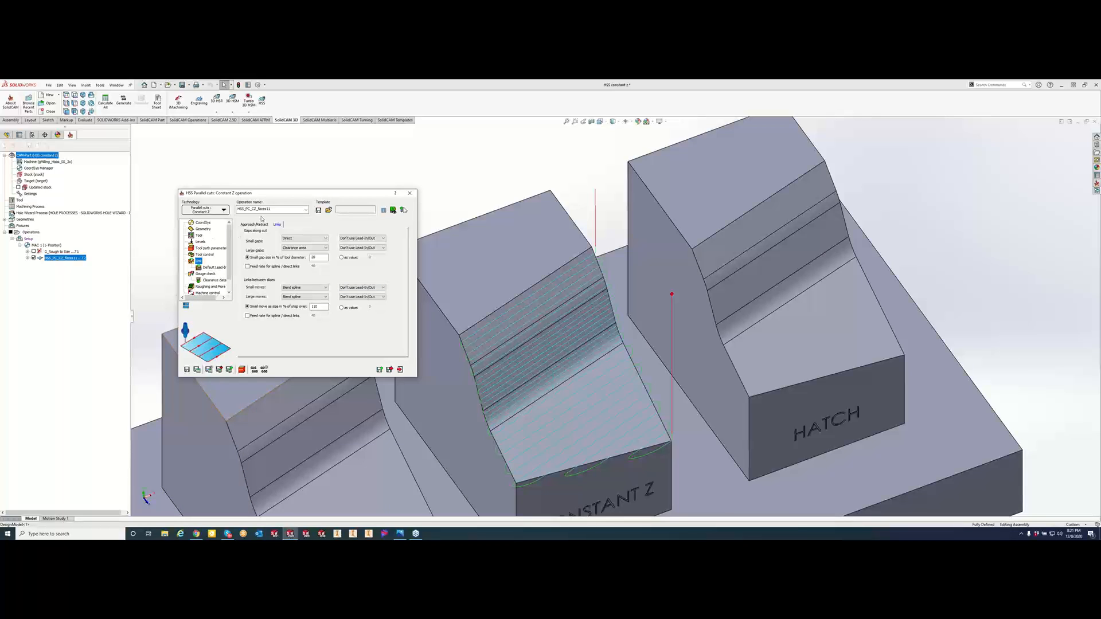
Step: Keep the first entry from the clearance area and set it to use a lead-in
click(256, 224)
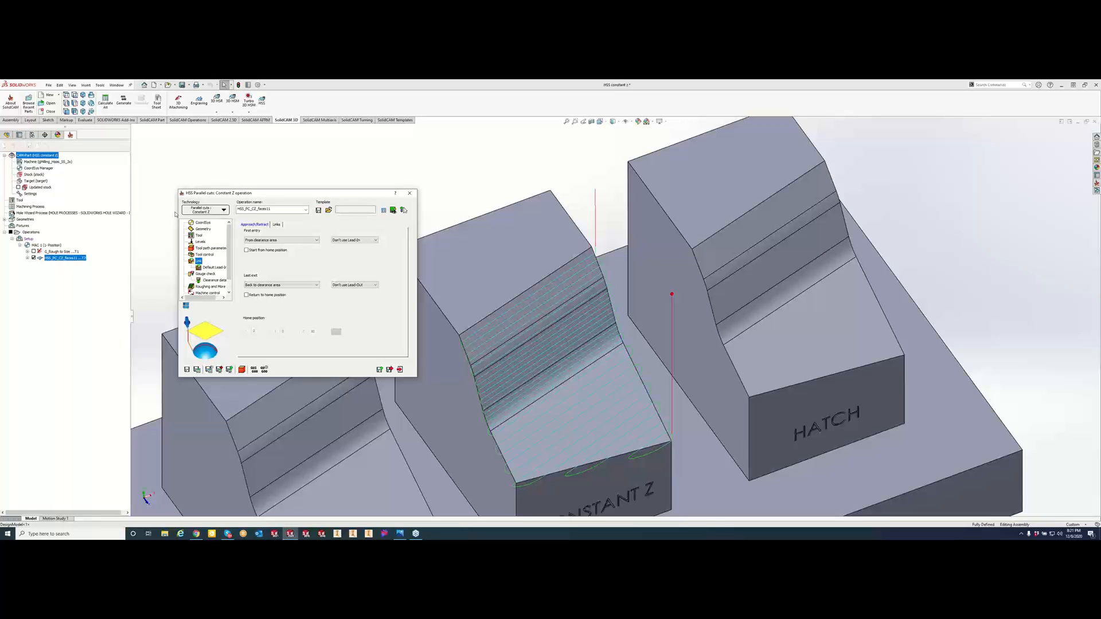
click(304, 241)
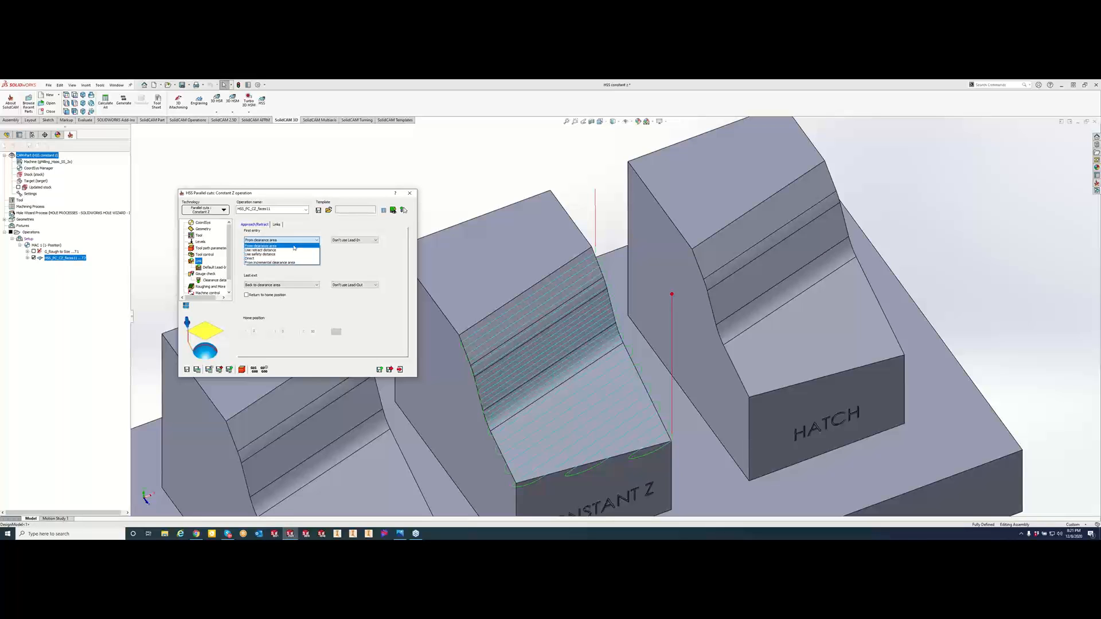
click(293, 242)
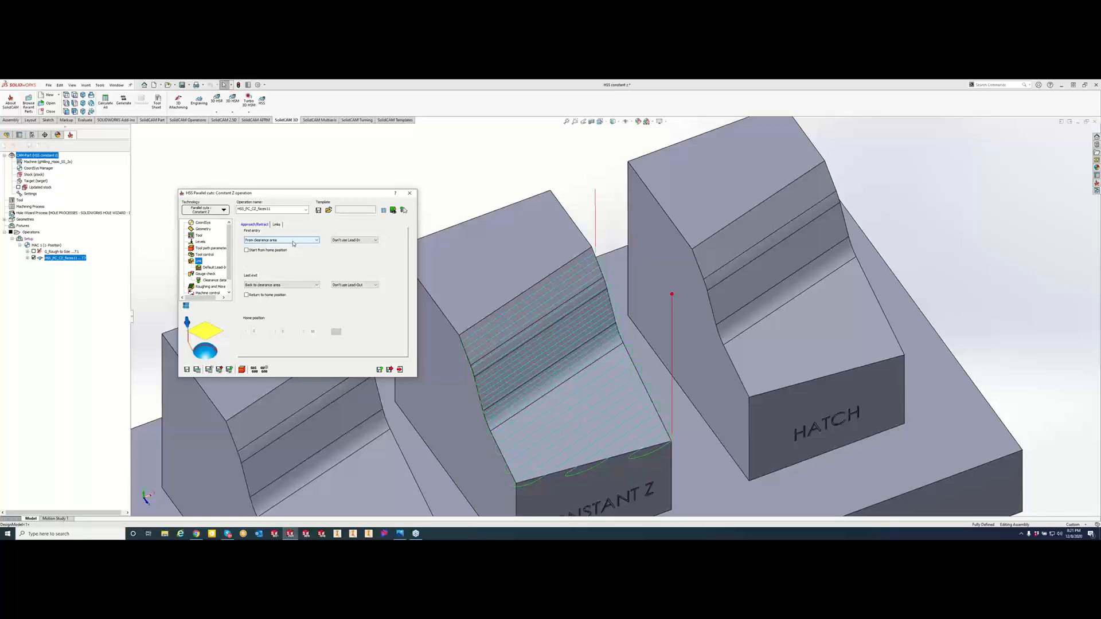
click(359, 242)
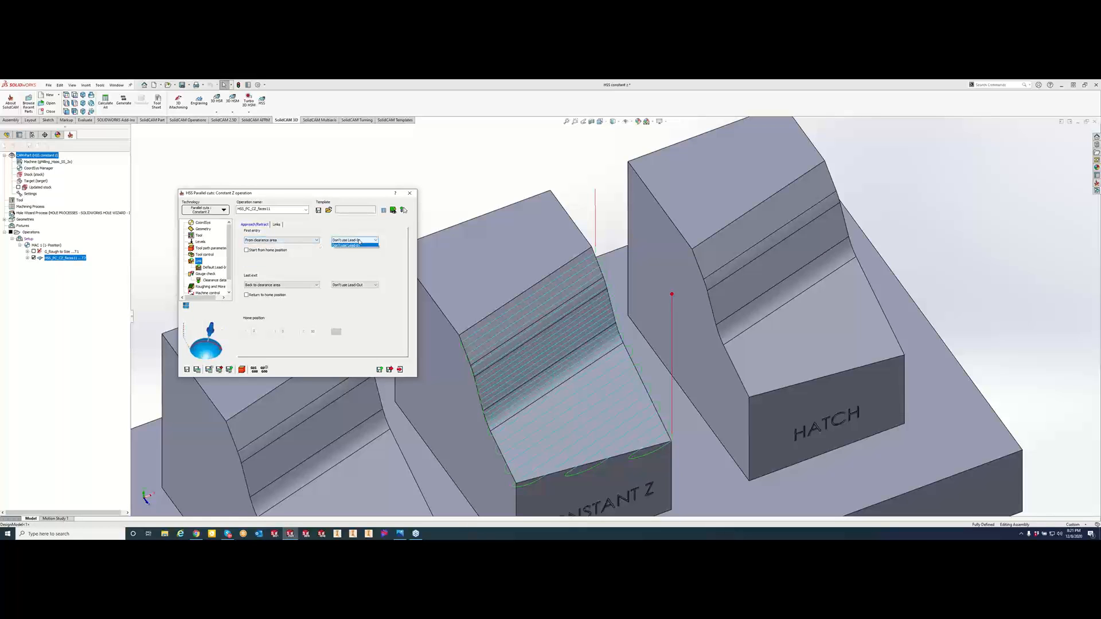
click(358, 246)
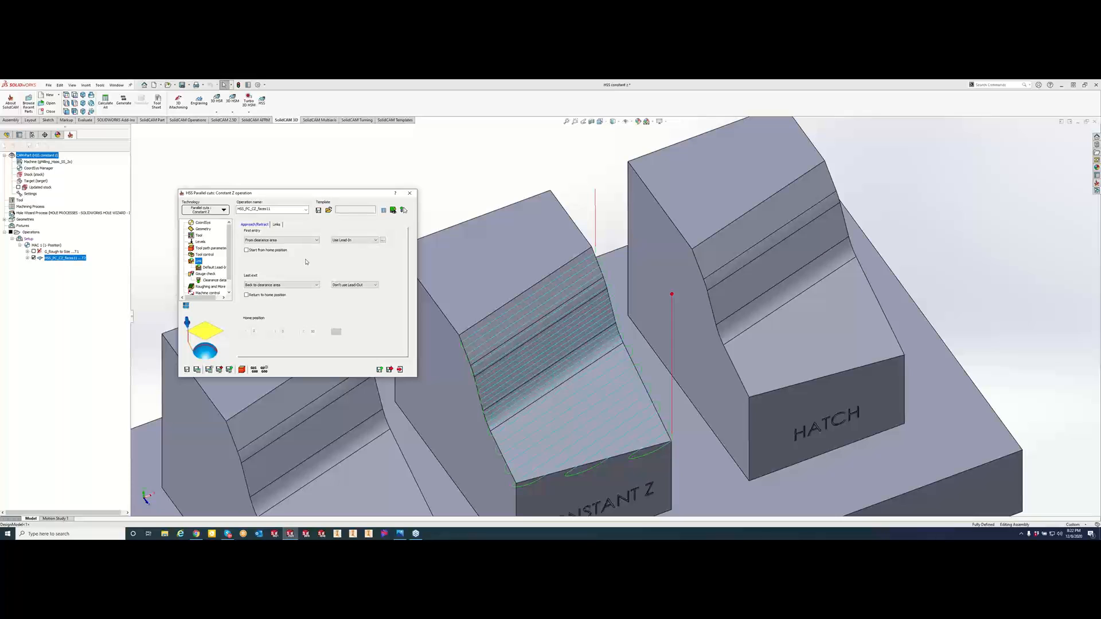
click(382, 240)
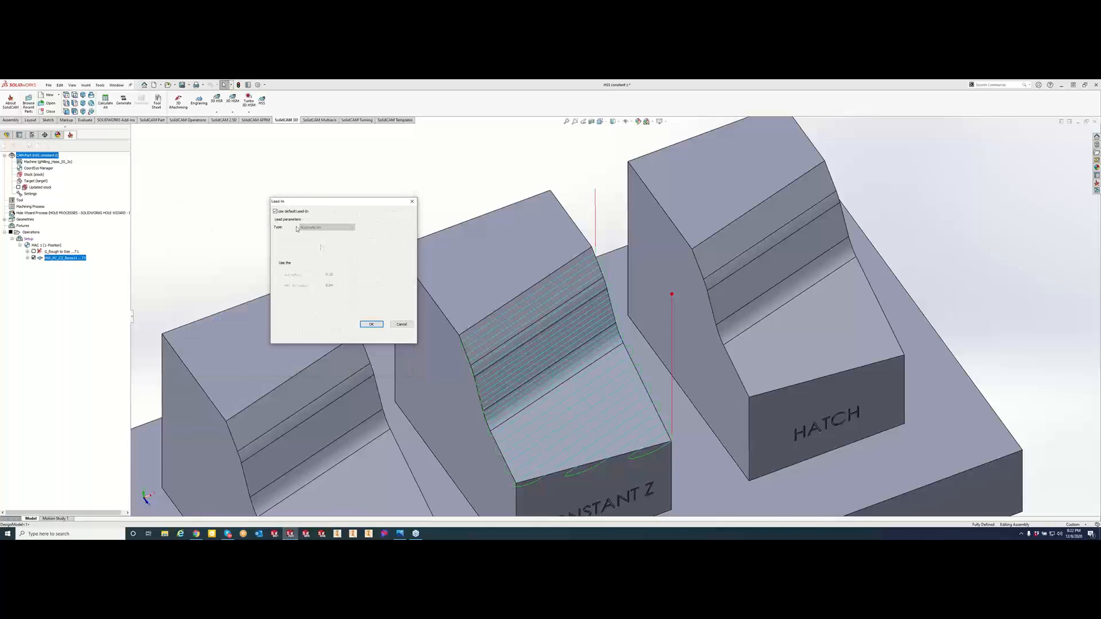
click(275, 211)
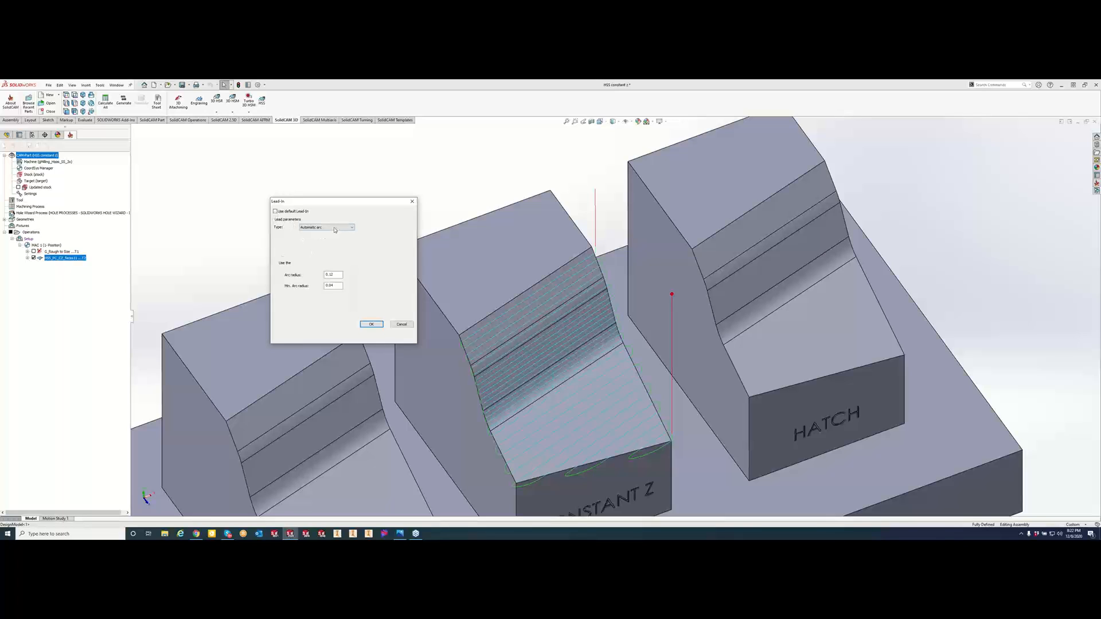
click(336, 229)
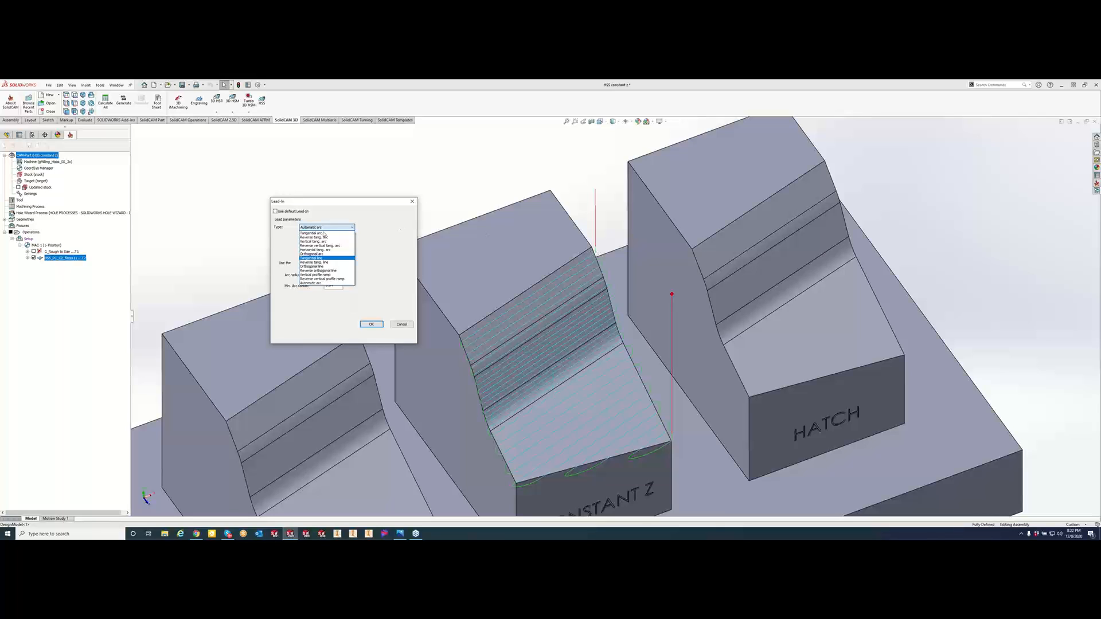
click(371, 319)
click(401, 325)
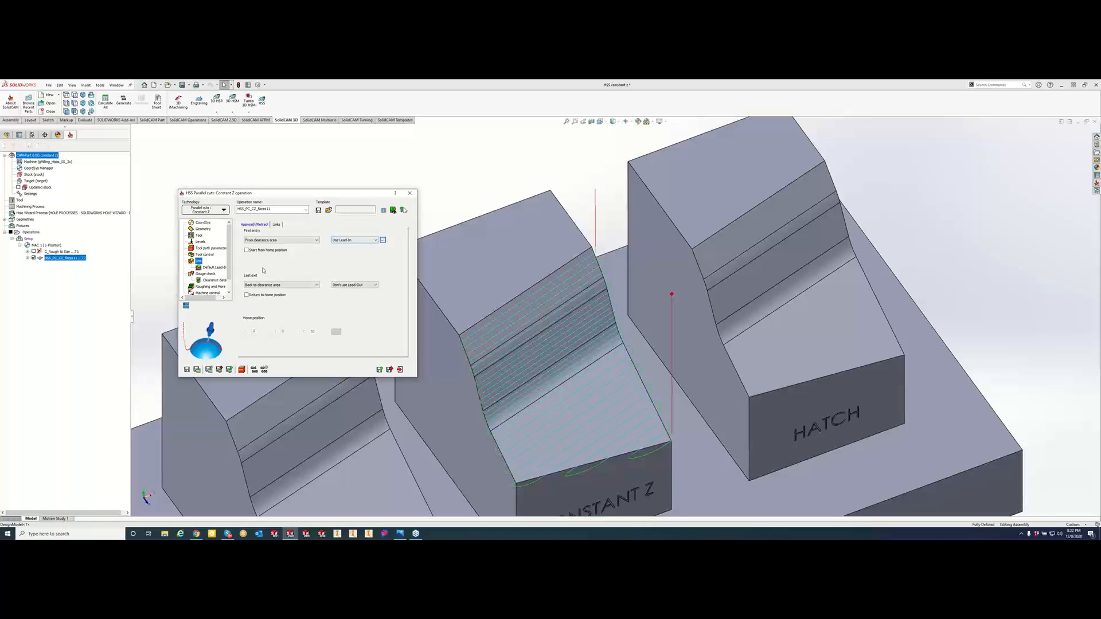
Step: Set the default lead-in type to Tangential arc and review its arc sweep and arc diameter parameters
click(209, 268)
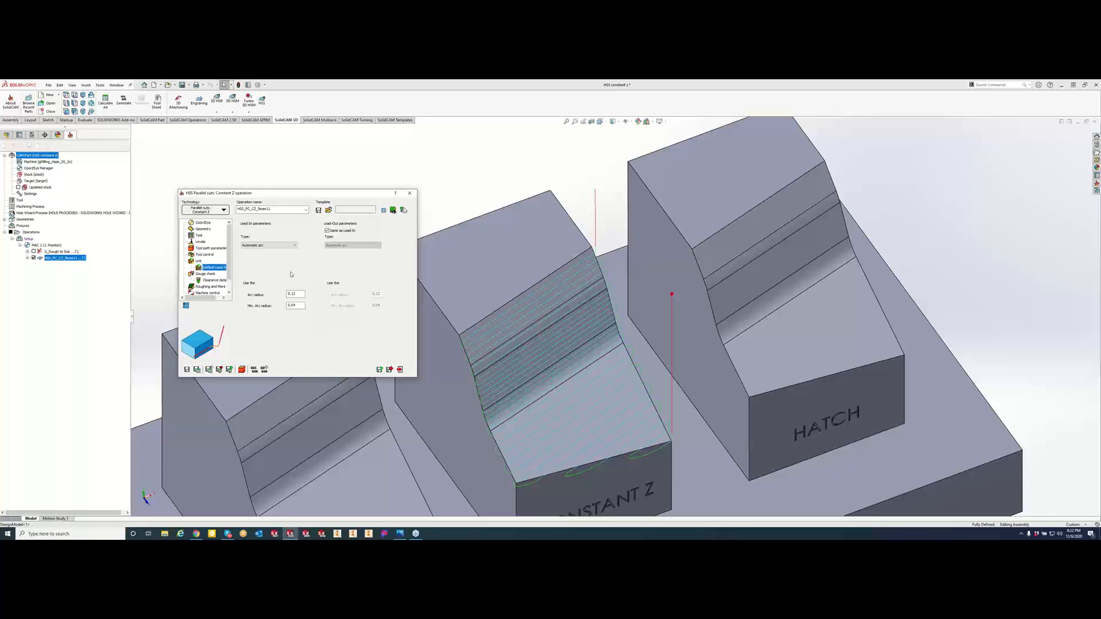
click(285, 246)
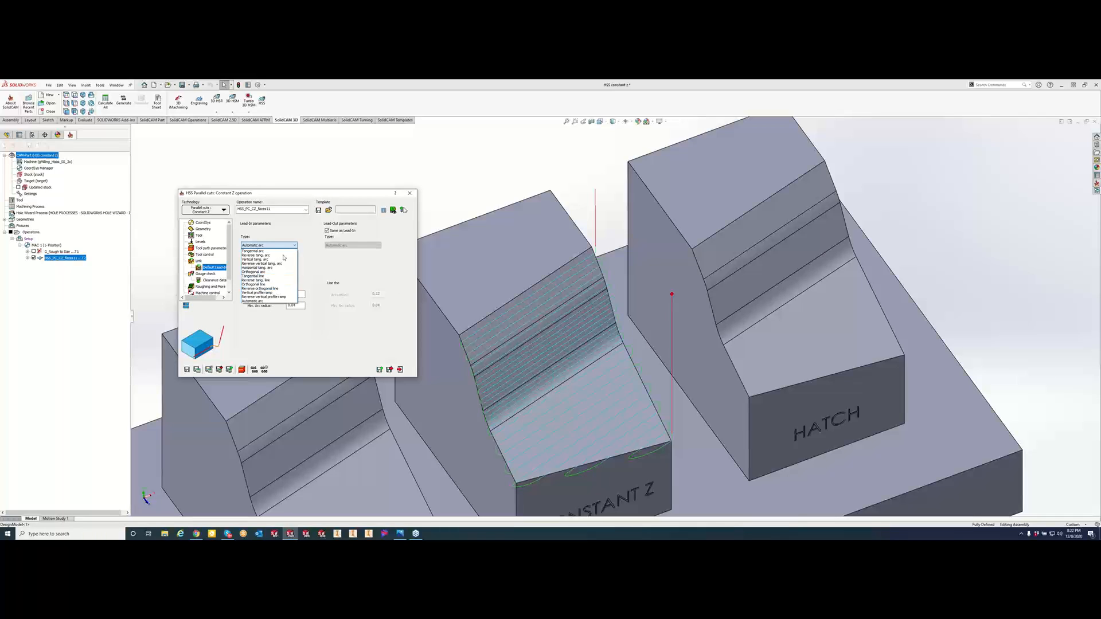
click(274, 252)
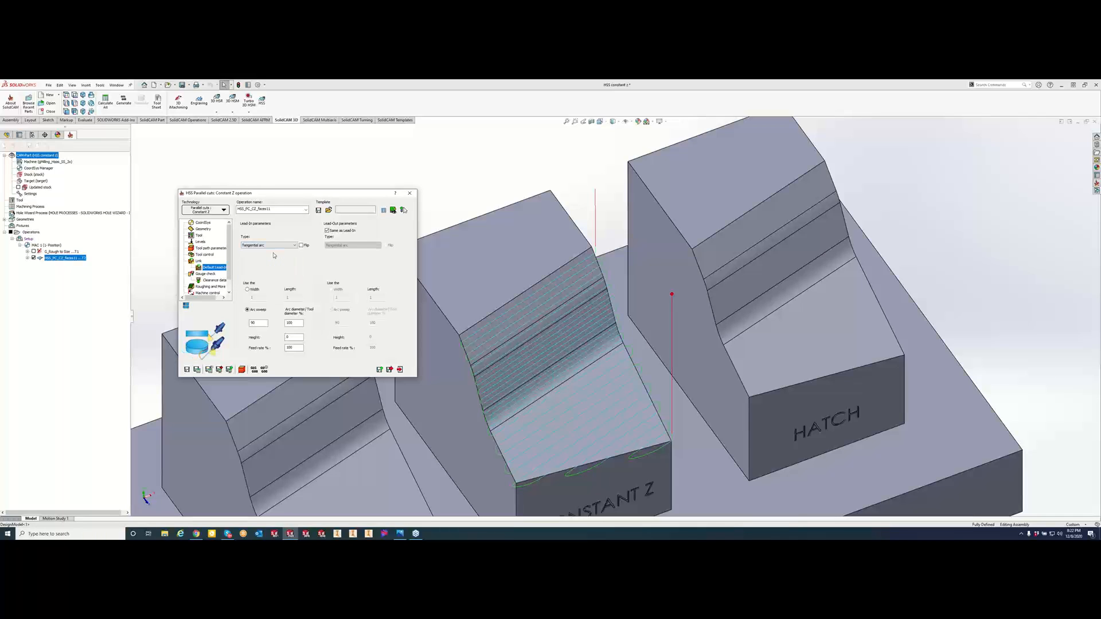
click(290, 246)
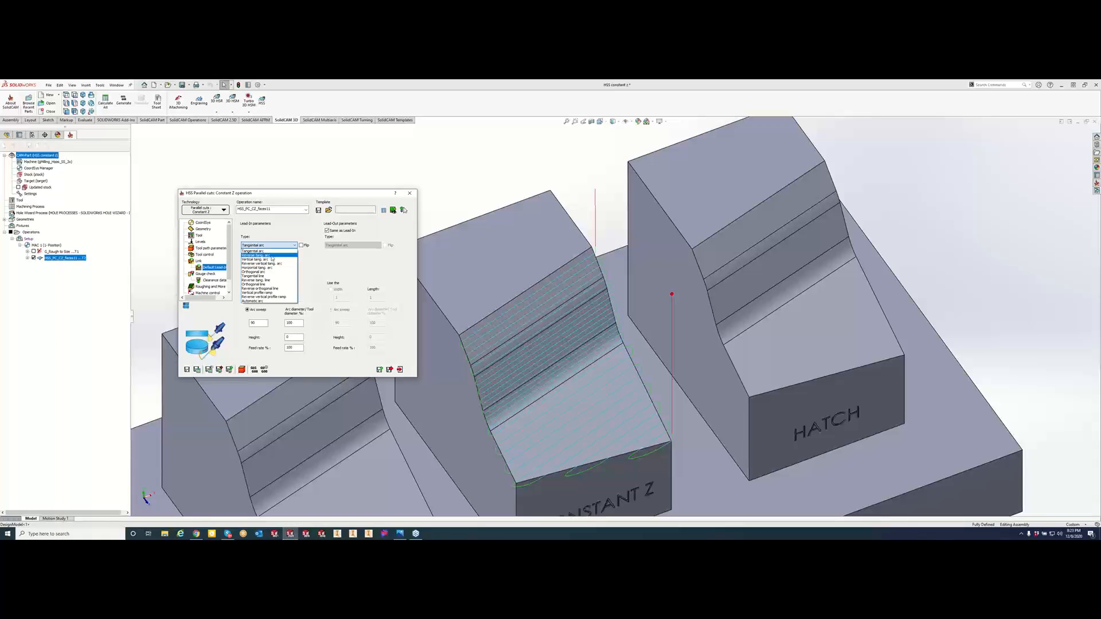
click(325, 267)
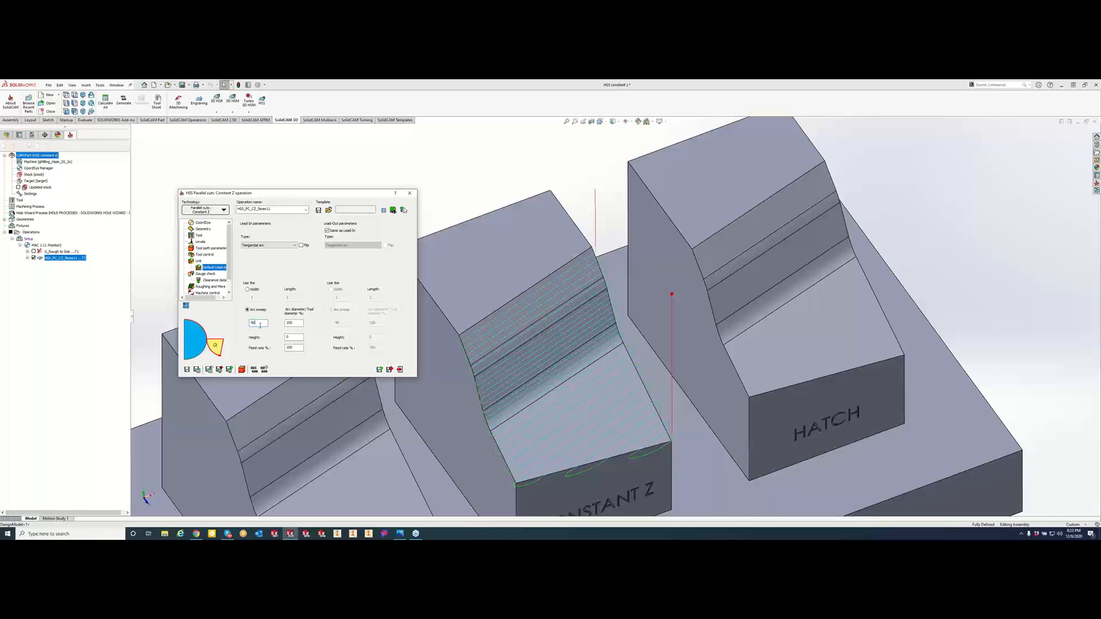
click(297, 324)
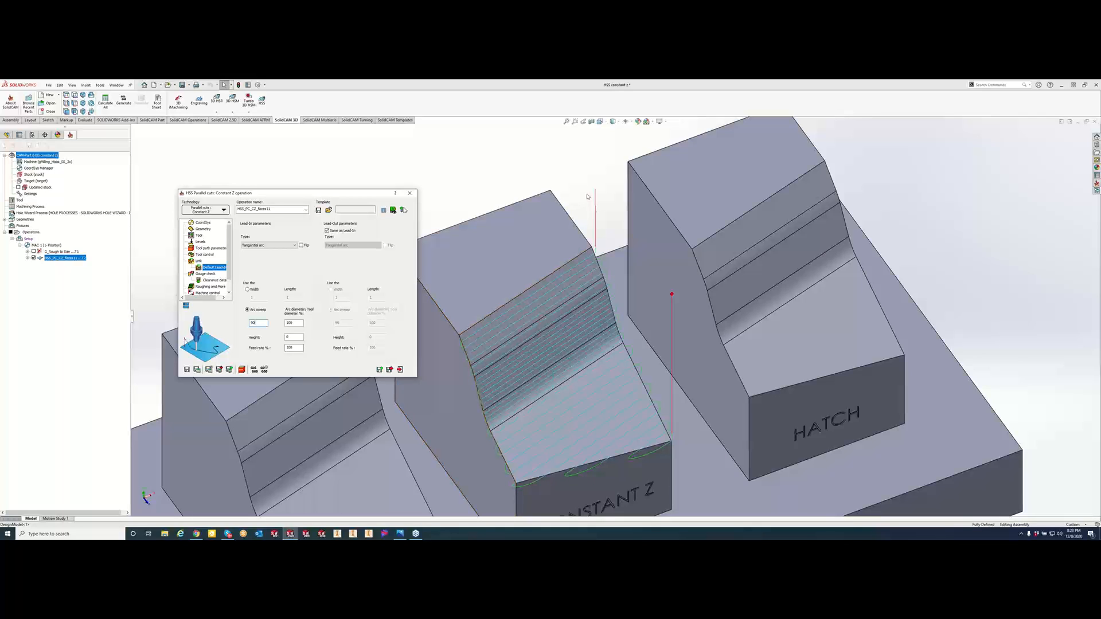
Step: Set the default lead-in type to Orthogonal arc and recalculate the operation
click(269, 245)
click(270, 272)
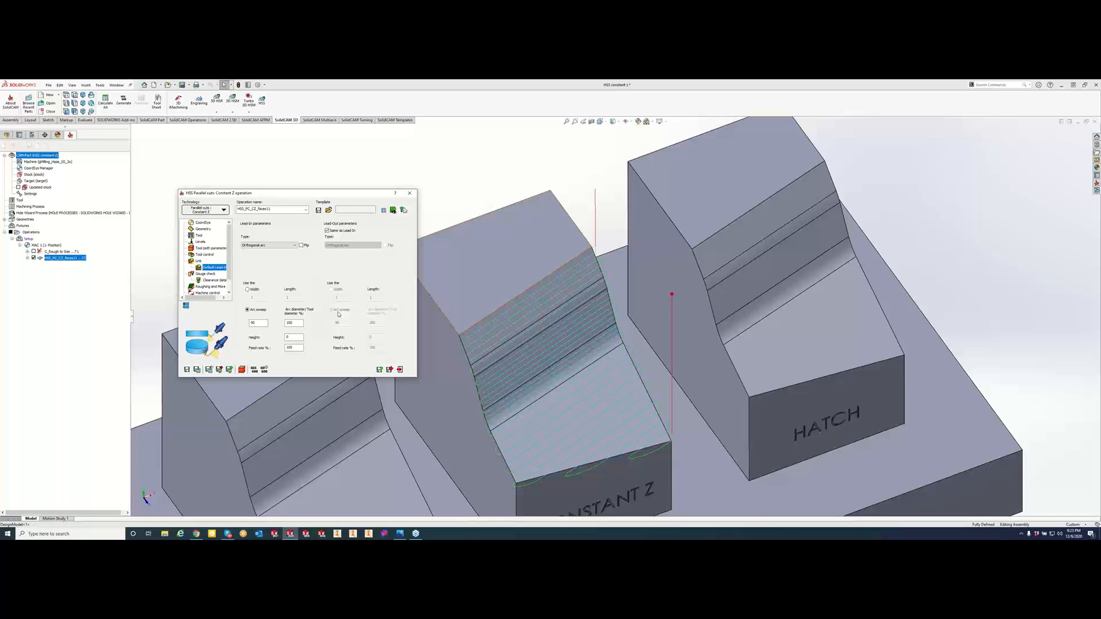
click(197, 370)
Step: Keep the last exit back to the clearance area, set it to use a lead-out, and inspect the move at the block's front corner
click(198, 261)
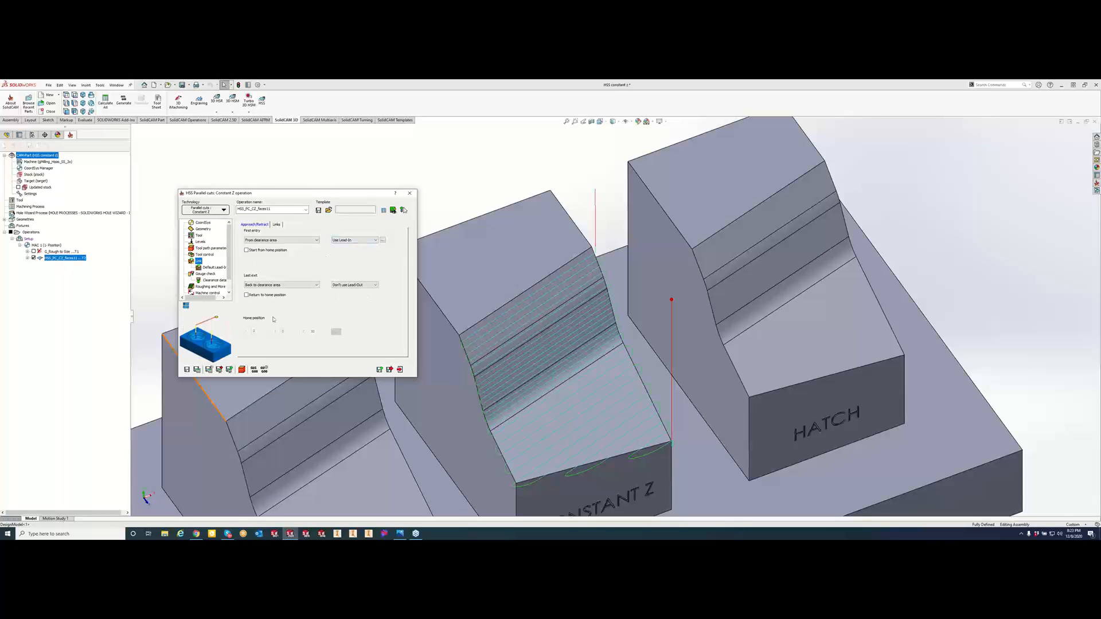
click(264, 285)
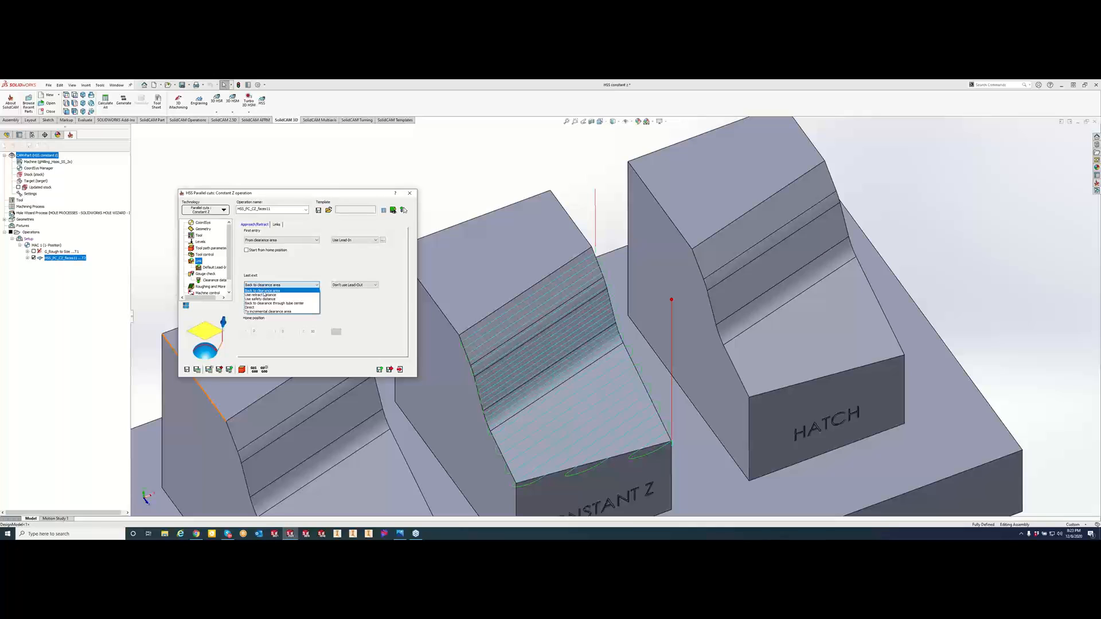
click(387, 294)
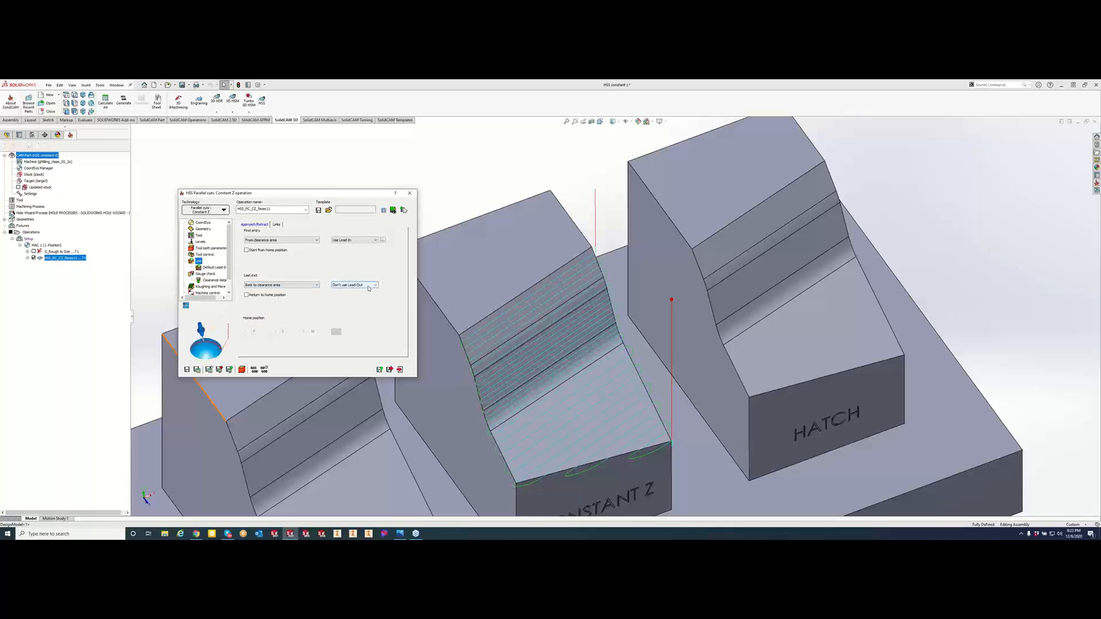
click(369, 286)
click(356, 296)
scroll(659, 445, down, 5)
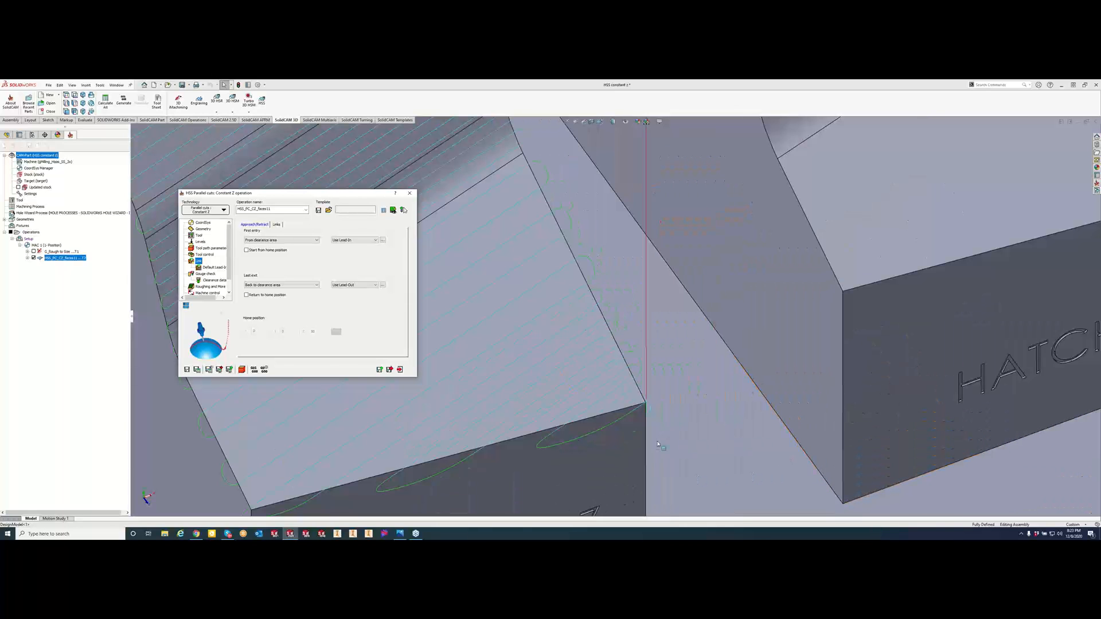
middle_drag(658, 444, 526, 335)
scroll(516, 334, down, 5)
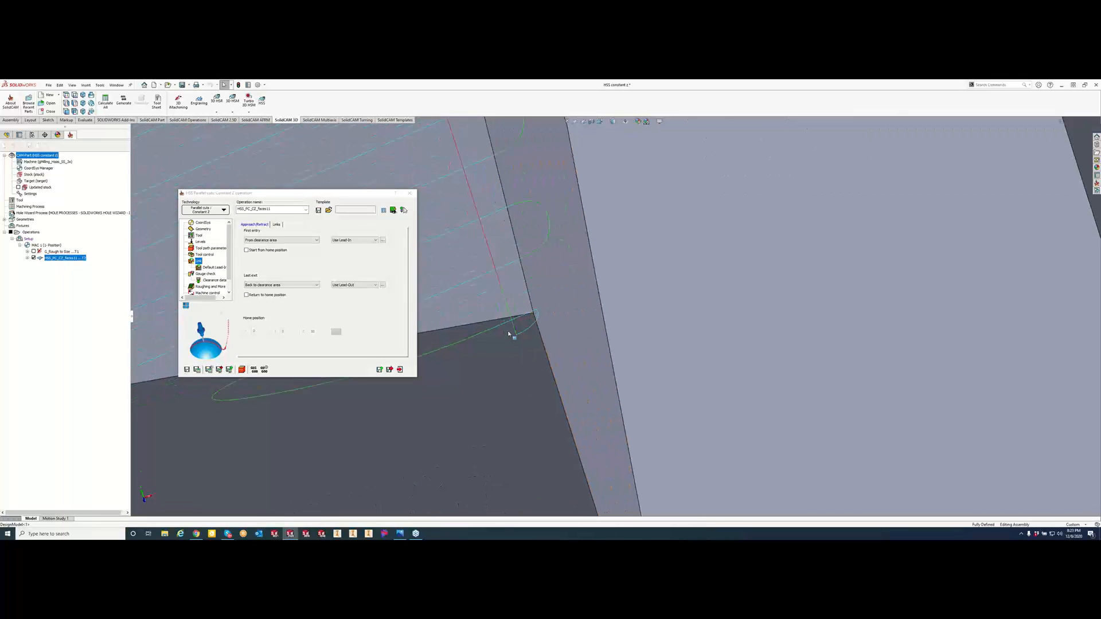
scroll(509, 334, down, 3)
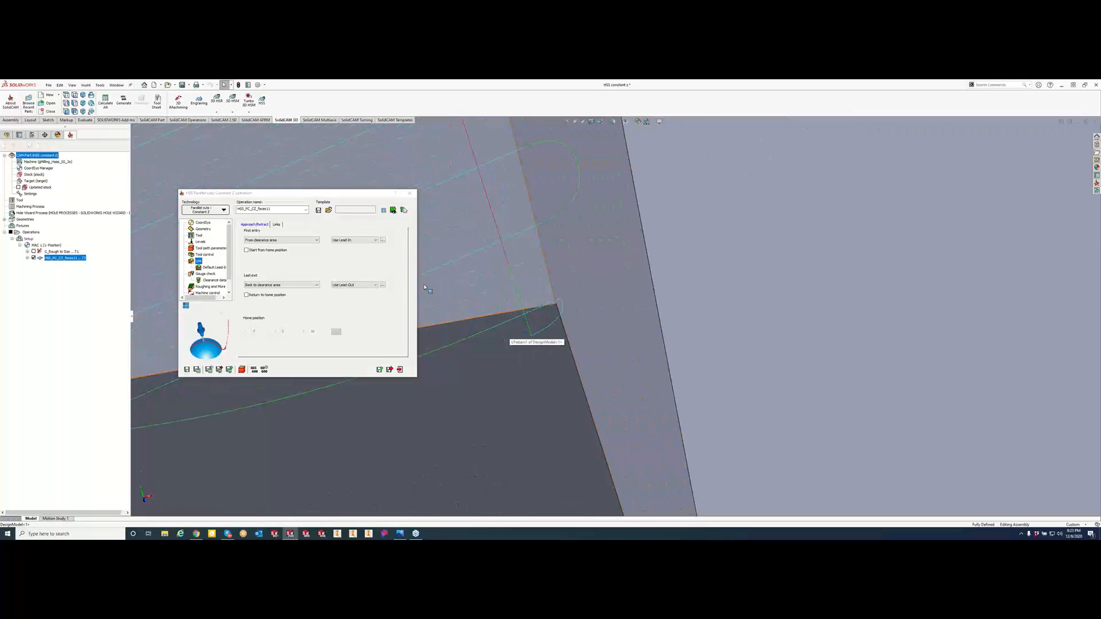
Step: Set the default lead-in type to Vertical tang. arc, recalculate the operation and inspect the arc at the block's front corner
click(213, 267)
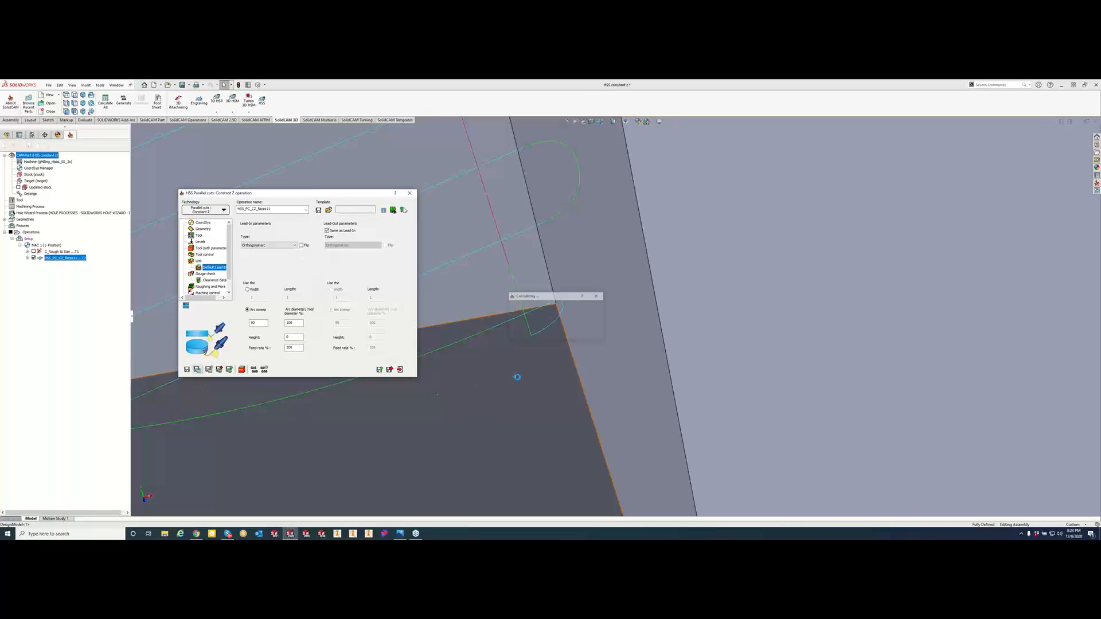
click(266, 247)
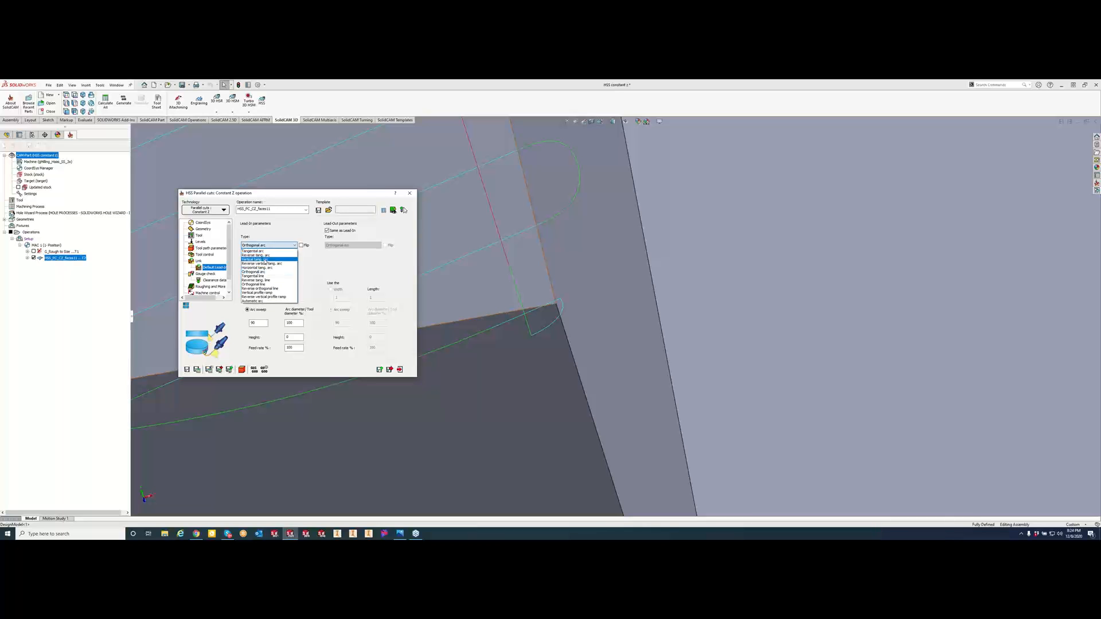
click(264, 260)
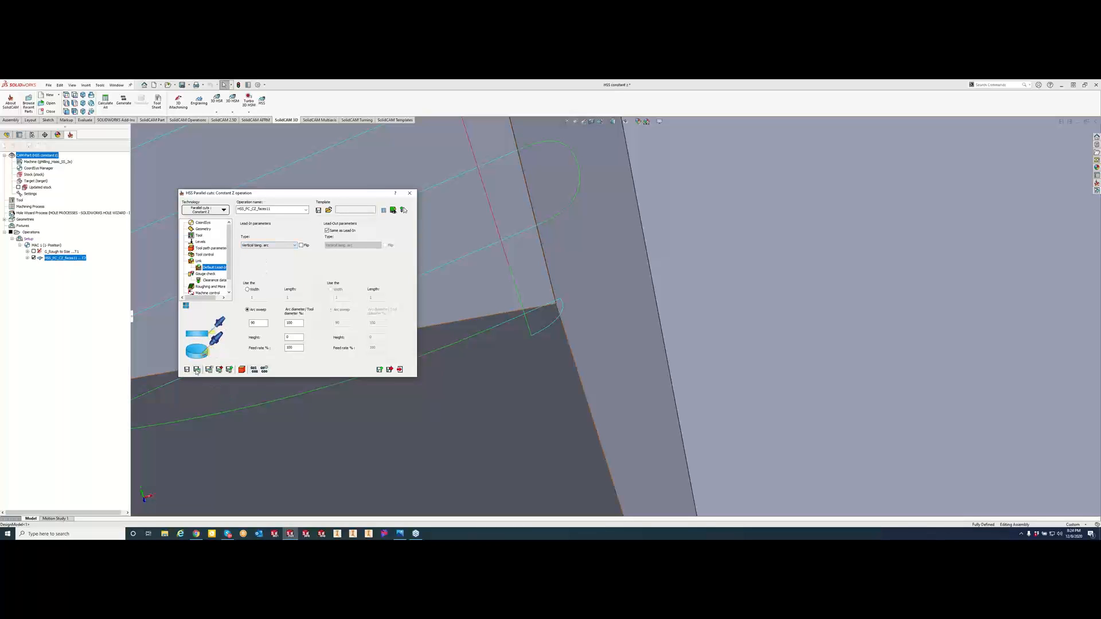
click(197, 370)
scroll(607, 314, up, 2)
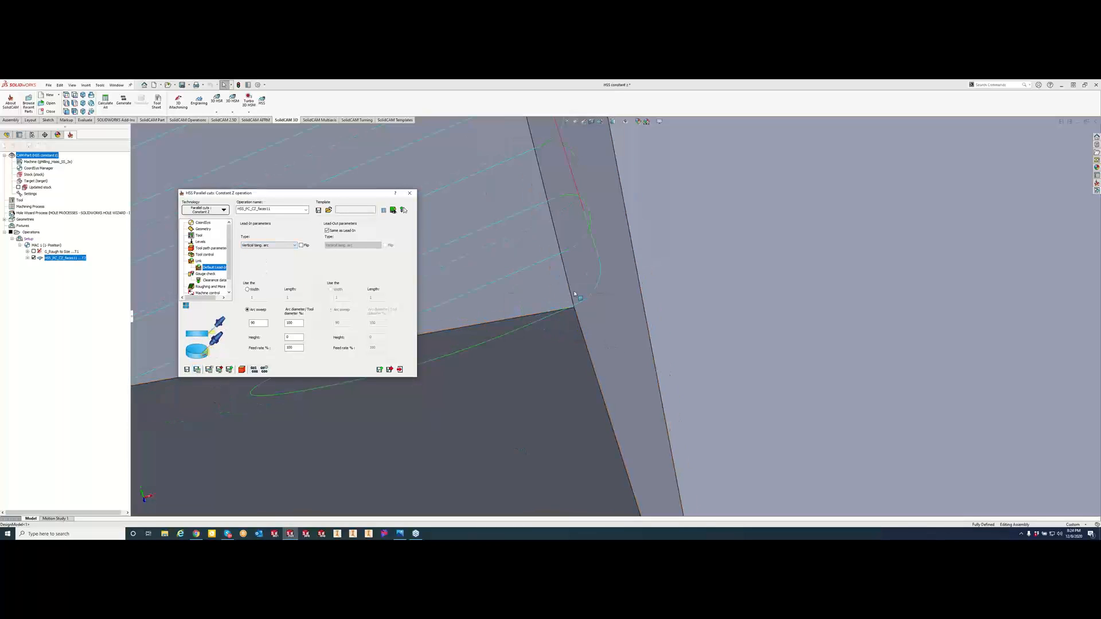
middle_drag(640, 255, 656, 302)
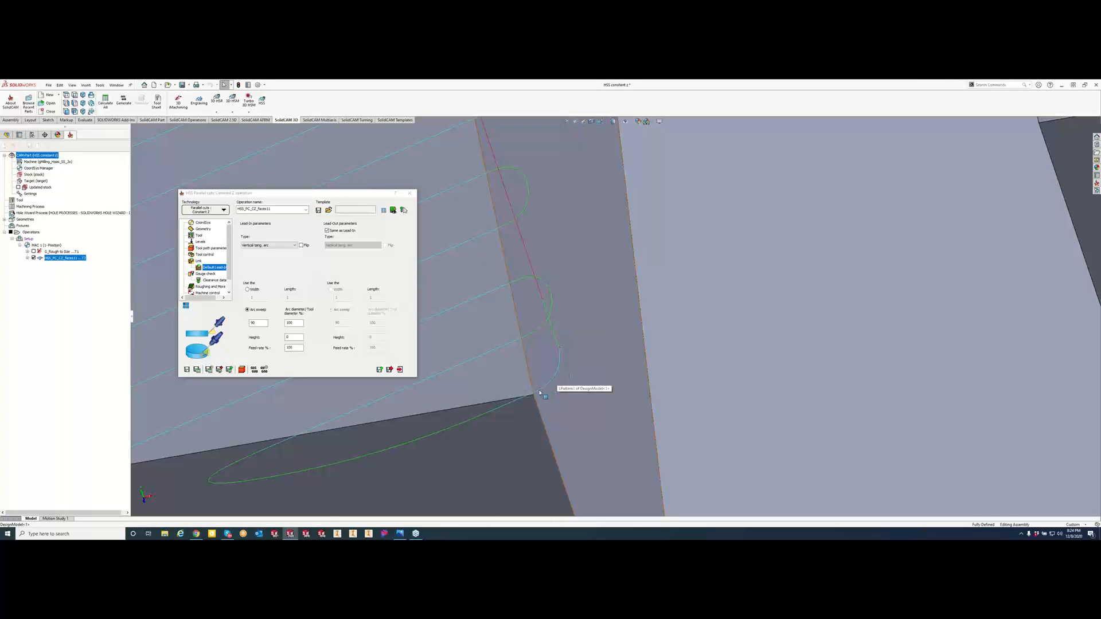
Step: Reduce the feed rate percentage of the default vertical tangential arc lead-in, keep the arc type, and view the whole Constant Z toolpath
click(291, 348)
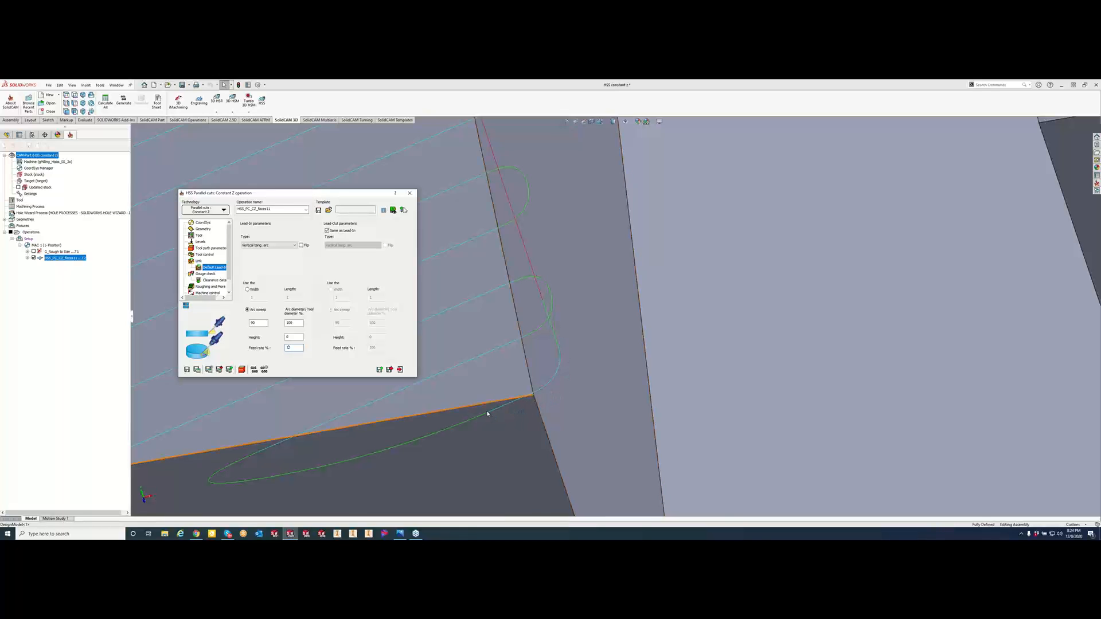
click(264, 245)
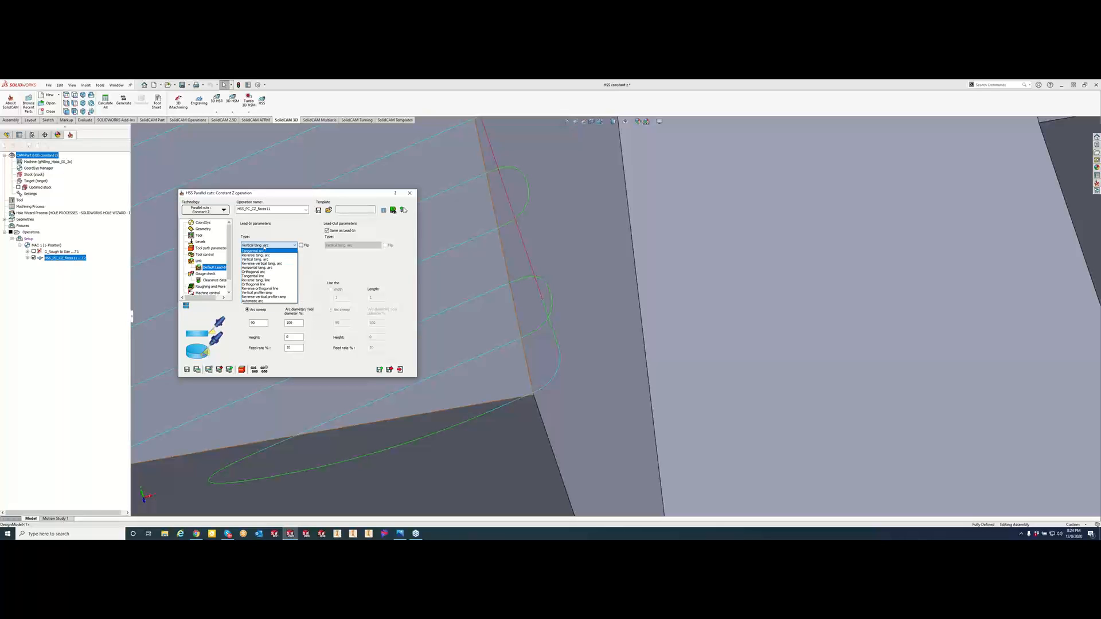
click(267, 245)
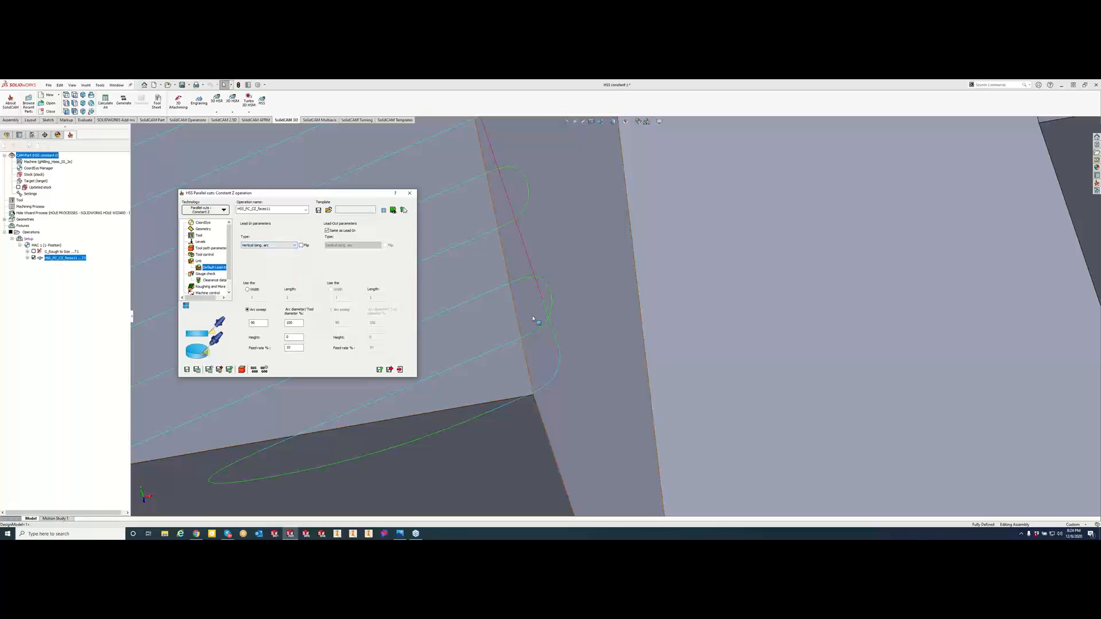
scroll(529, 325, up, 3)
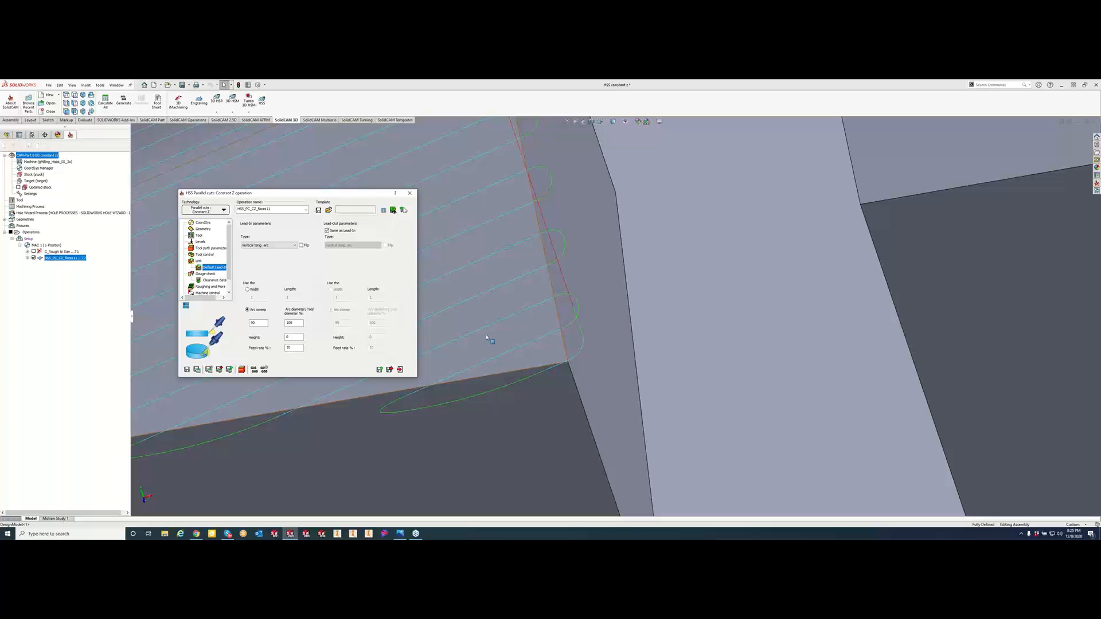
scroll(487, 338, up, 10)
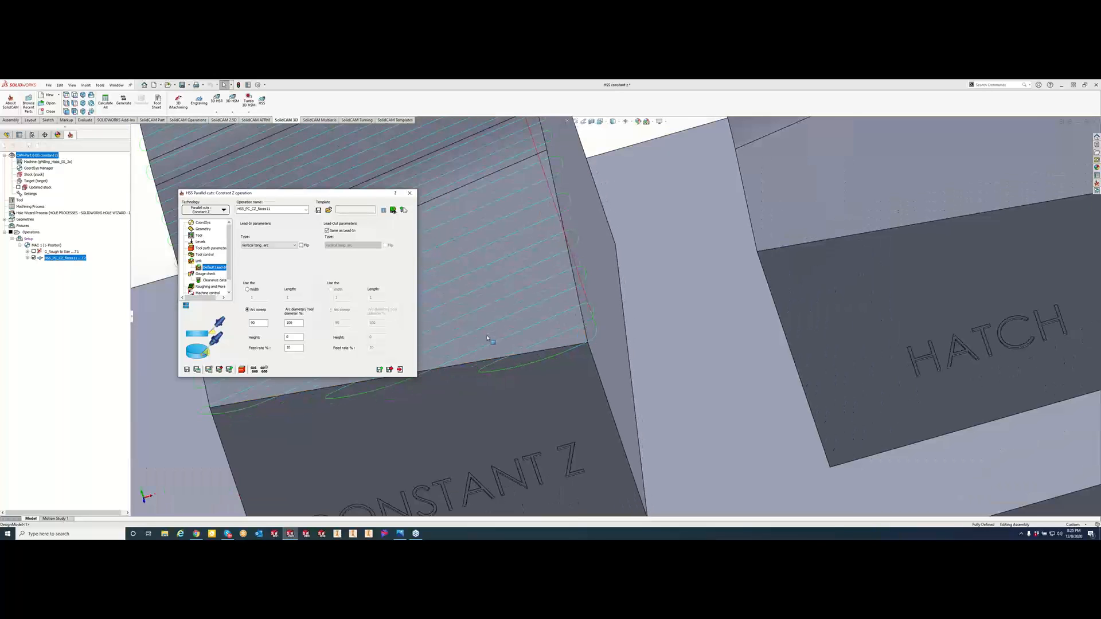
scroll(487, 338, up, 3)
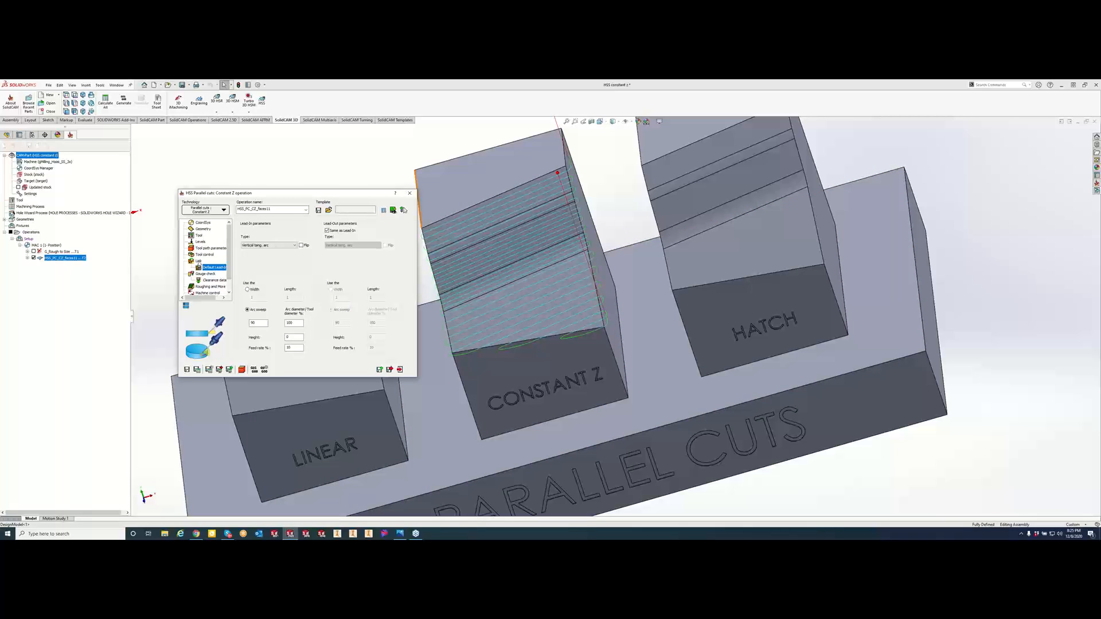
Step: Review the link settings for gaps and moves between slices, and examine the gouge check options against the blocks
click(198, 261)
click(276, 224)
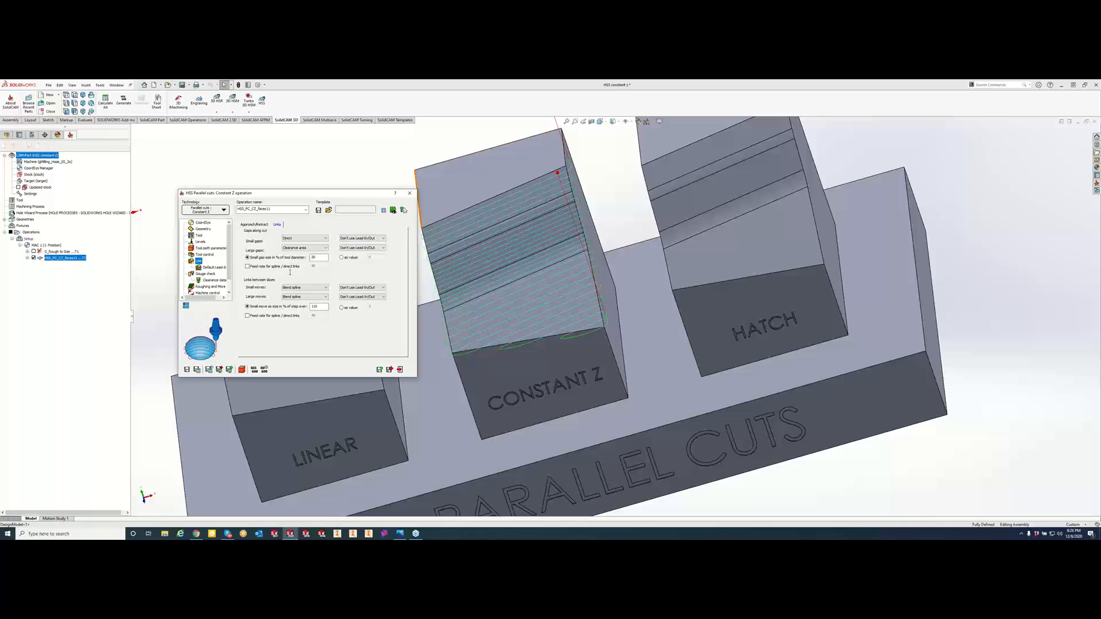
click(206, 276)
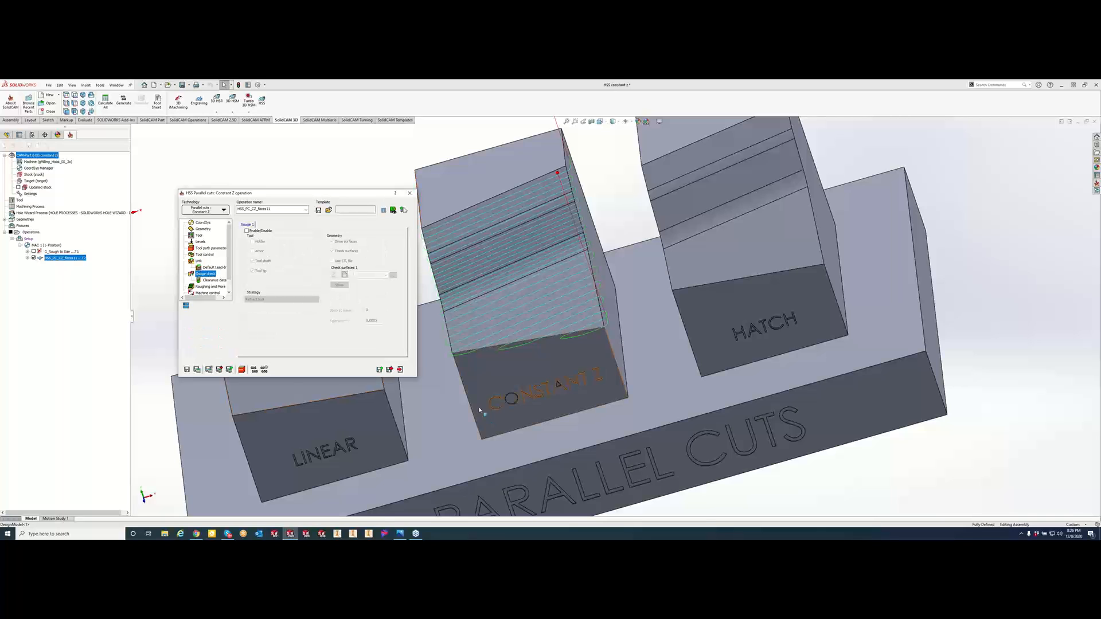
scroll(467, 324, up, 2)
scroll(467, 322, down, 1)
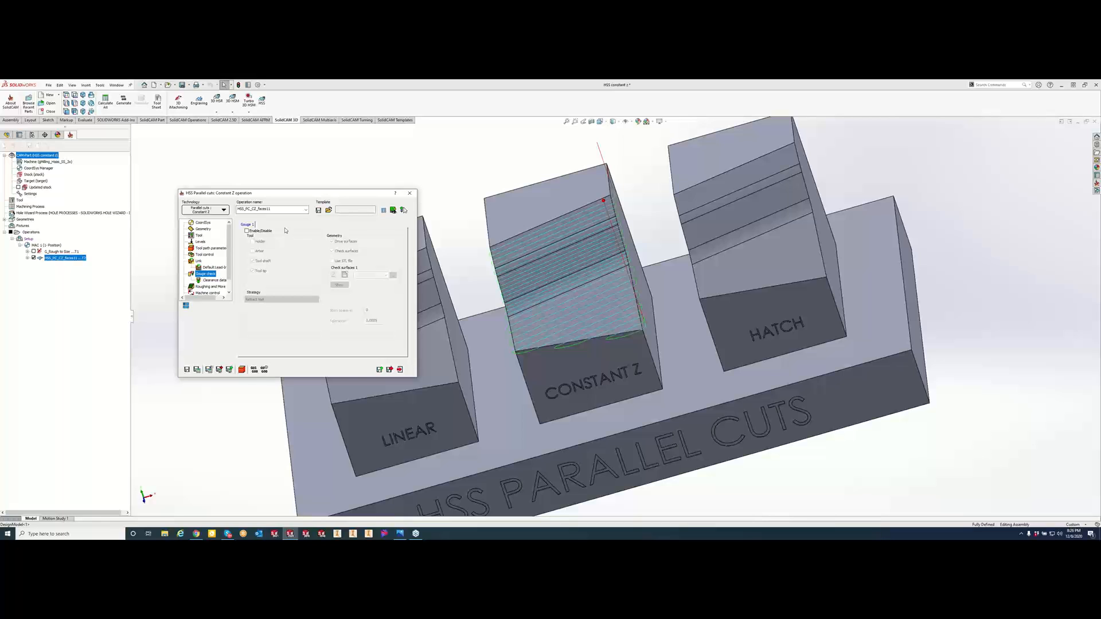
Step: Check the operation's drive surface and drive surface offset, and enable the first gouge check
click(203, 229)
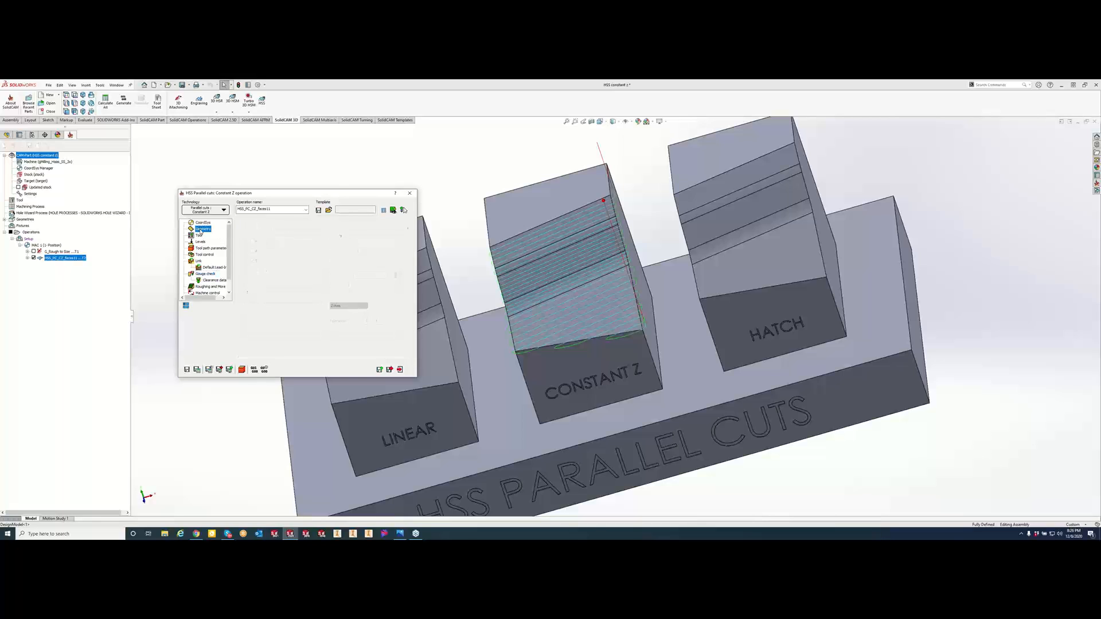
click(299, 266)
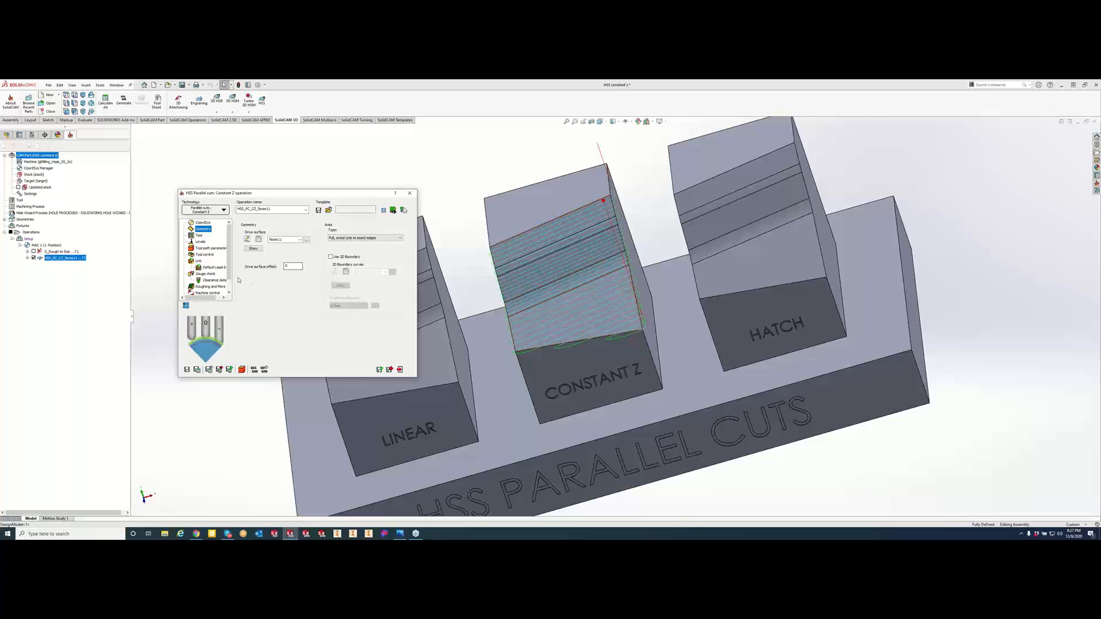
click(210, 274)
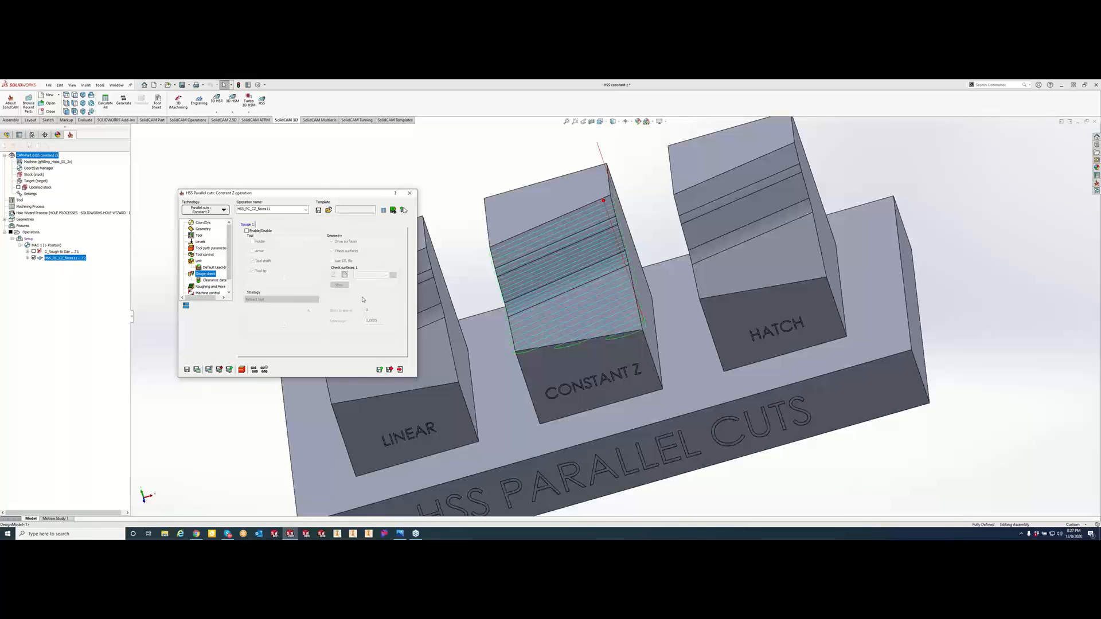
click(247, 231)
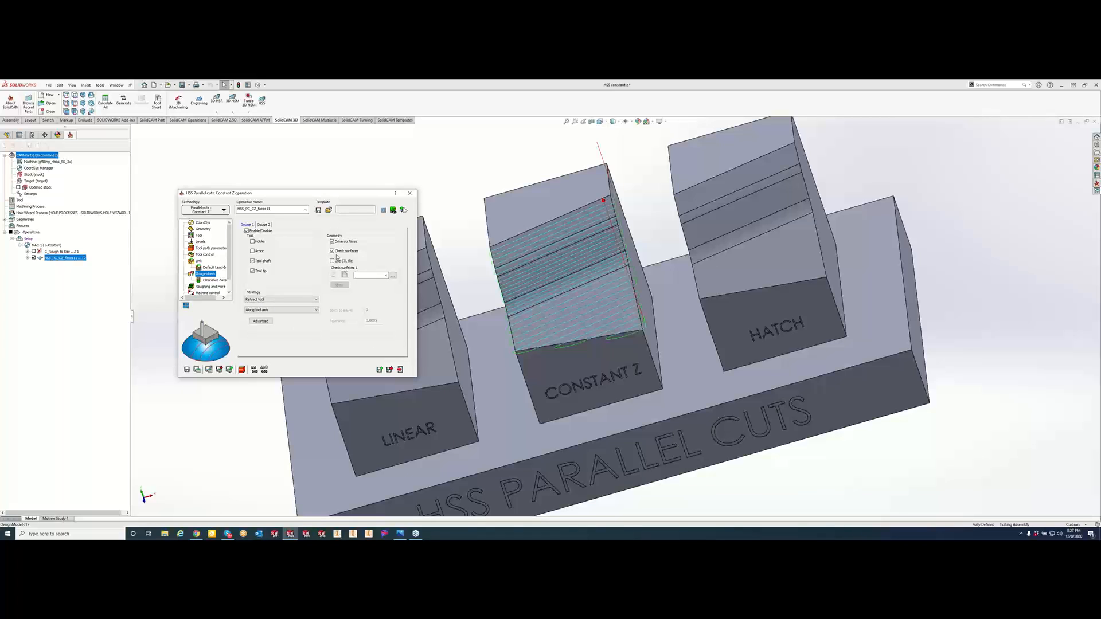
Step: Exclude check surfaces from the first gouge check, keeping drive surfaces, and review the alternatives to the Retract tool strategy
click(332, 251)
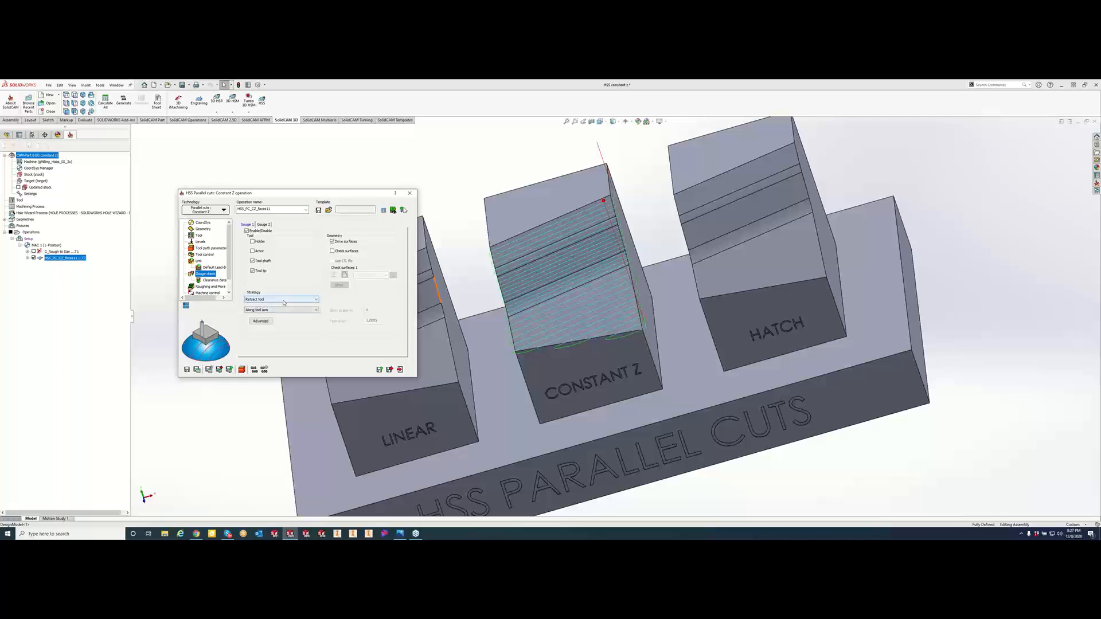
click(283, 301)
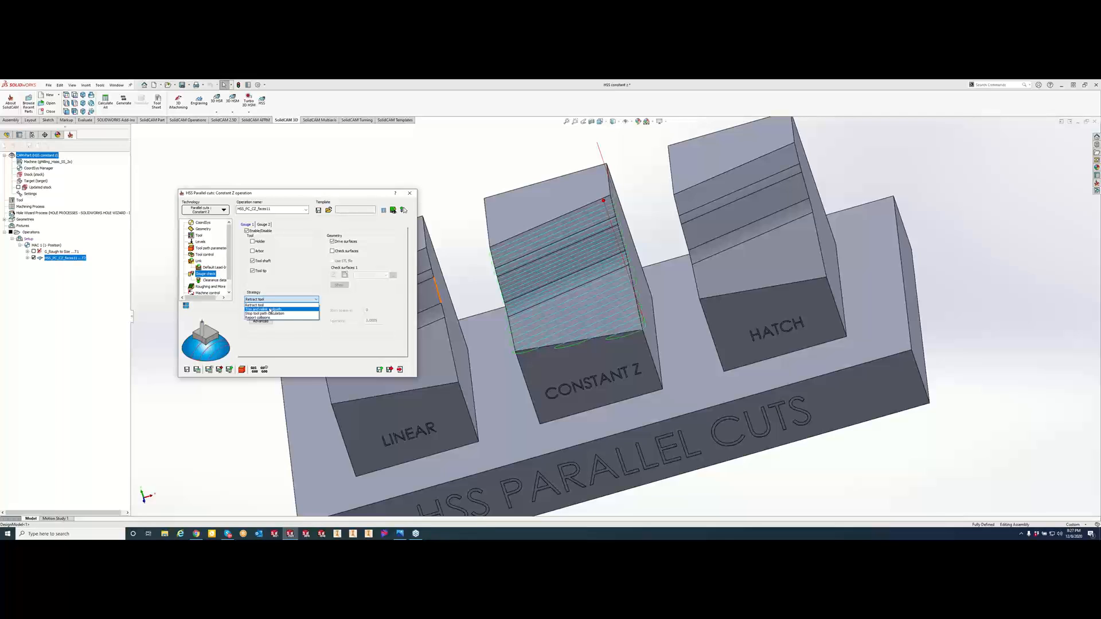
click(287, 333)
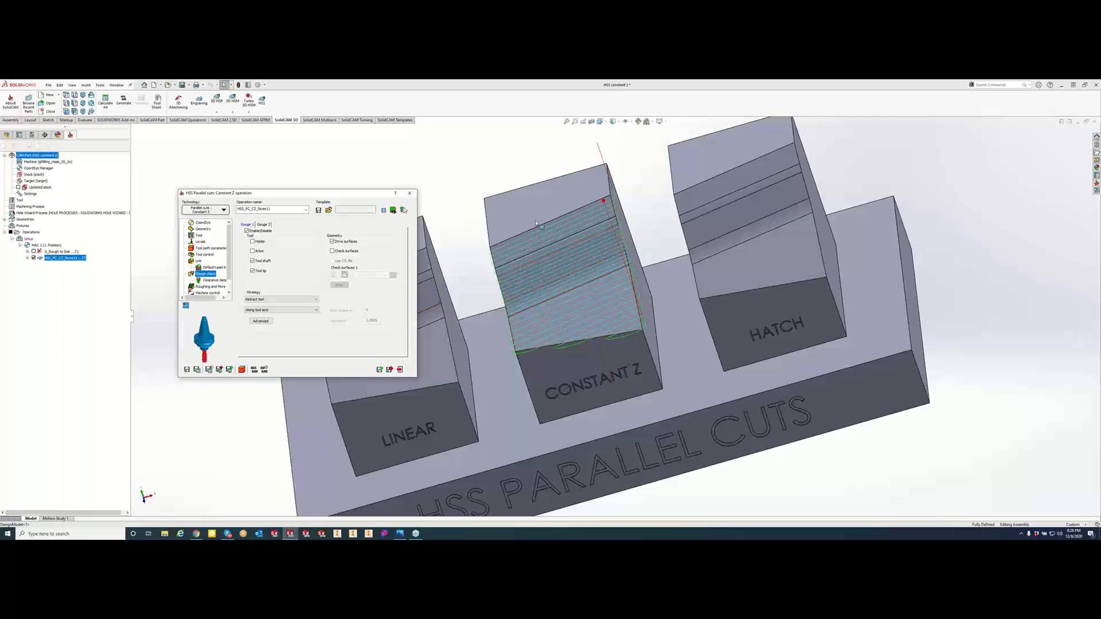
click(332, 251)
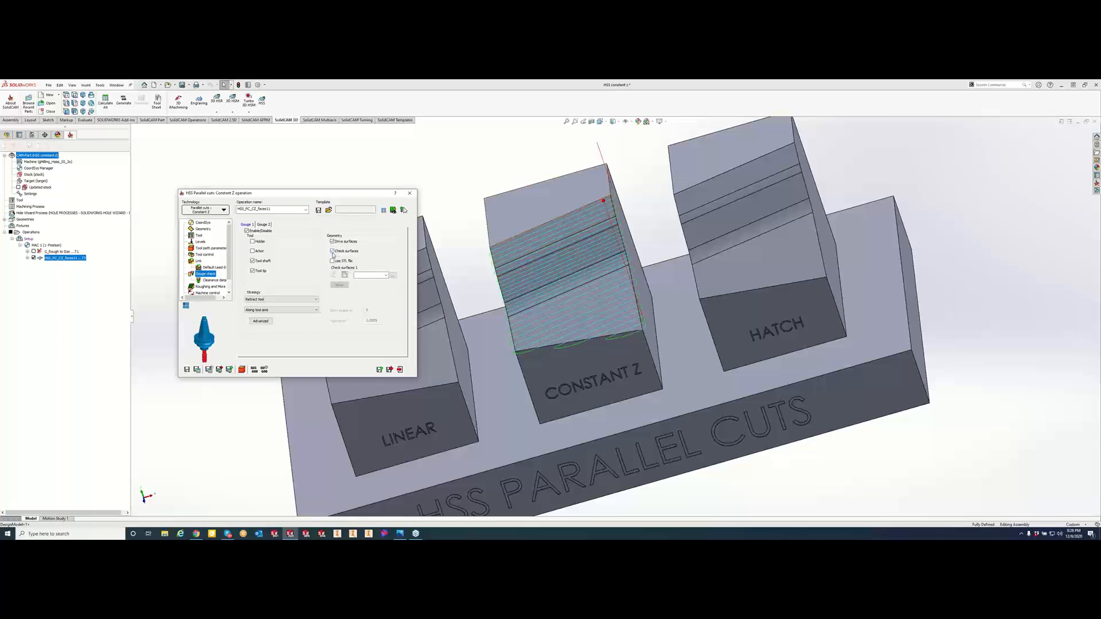
click(332, 251)
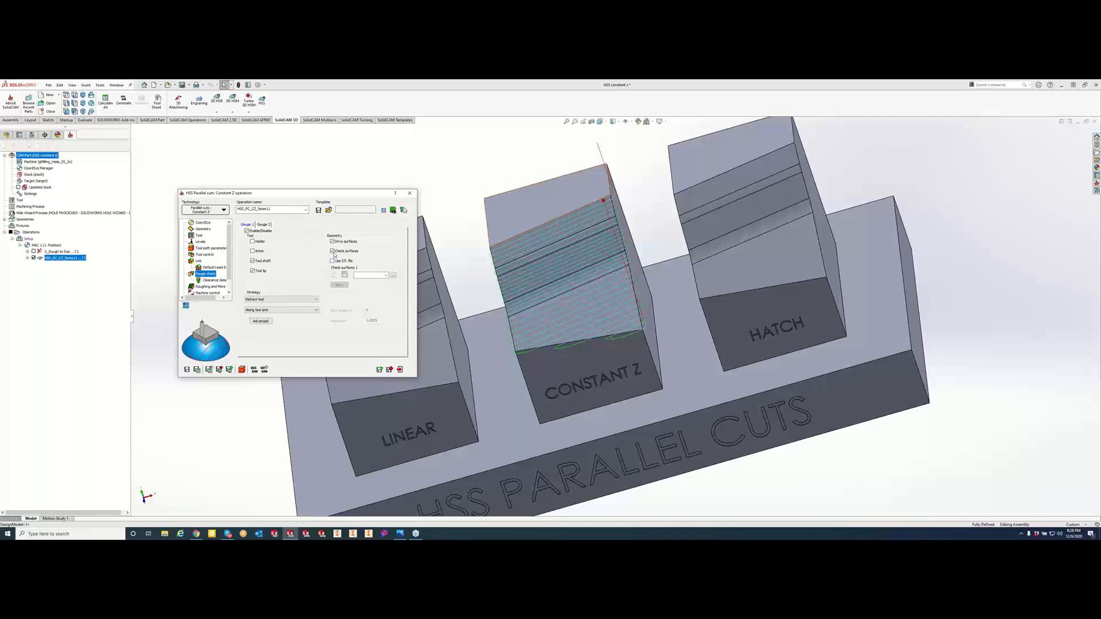
click(332, 251)
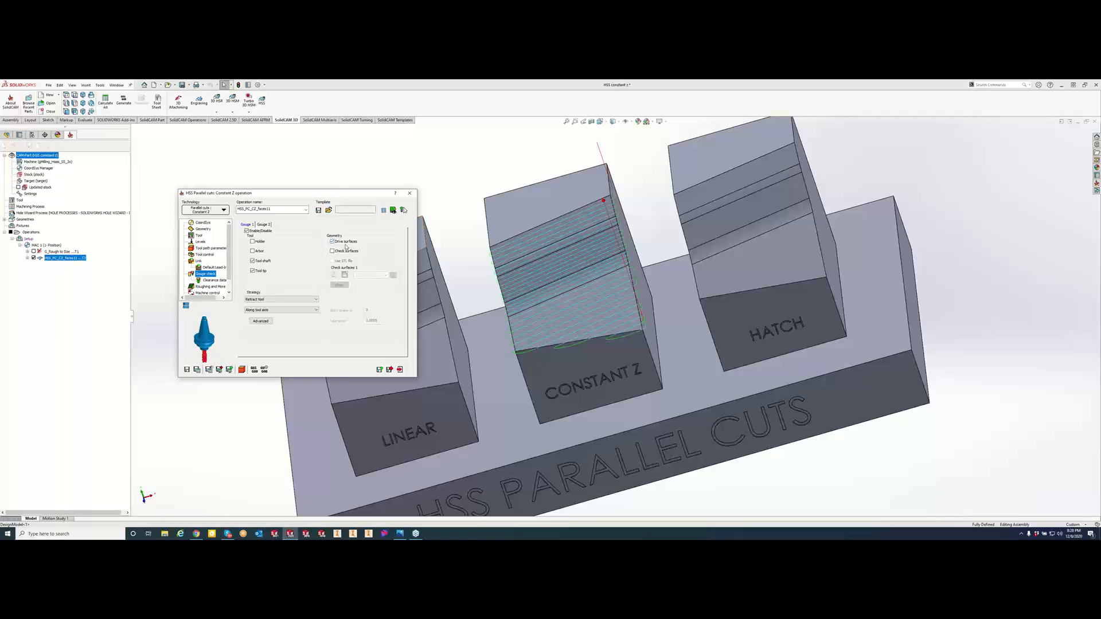
Step: Enable a second gouge check against check surfaces only, with the Trim and relink toolpath strategy set to Trim collision only
click(268, 224)
click(247, 230)
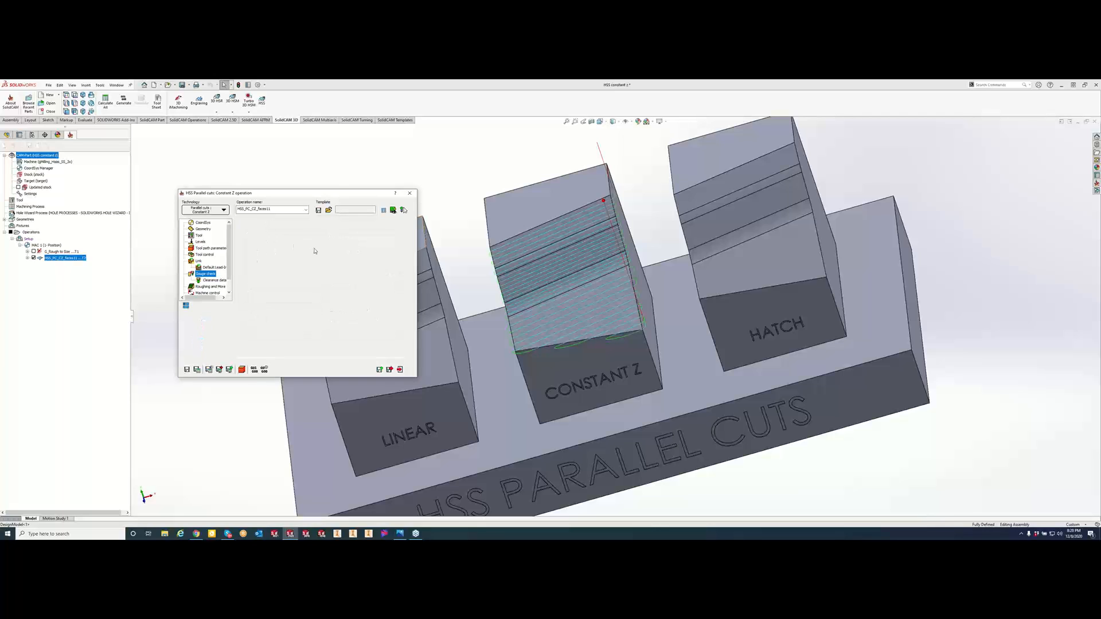
click(332, 241)
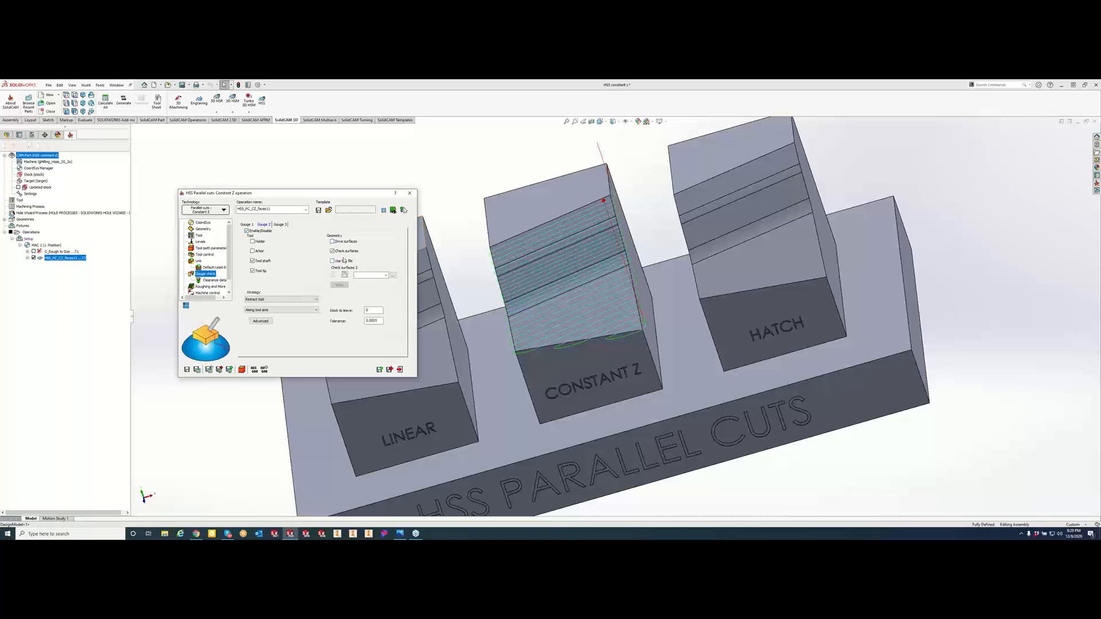
click(270, 299)
click(271, 310)
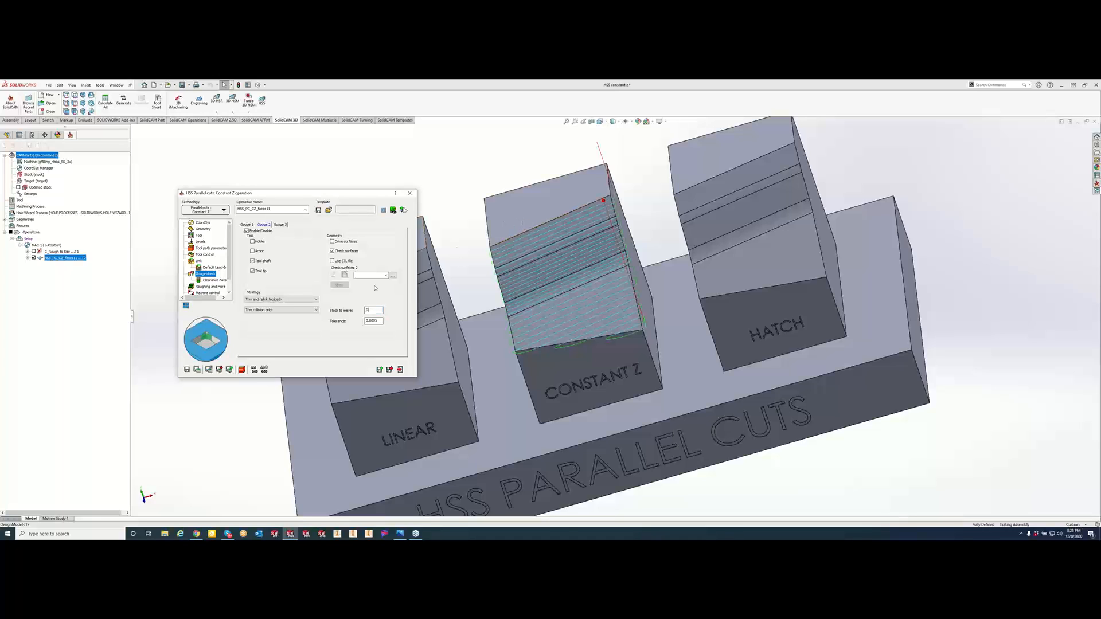
Step: Define the second gouge check's check surfaces as all faces adjacent to the drive faces and inspect them on the Constant Z block
click(345, 276)
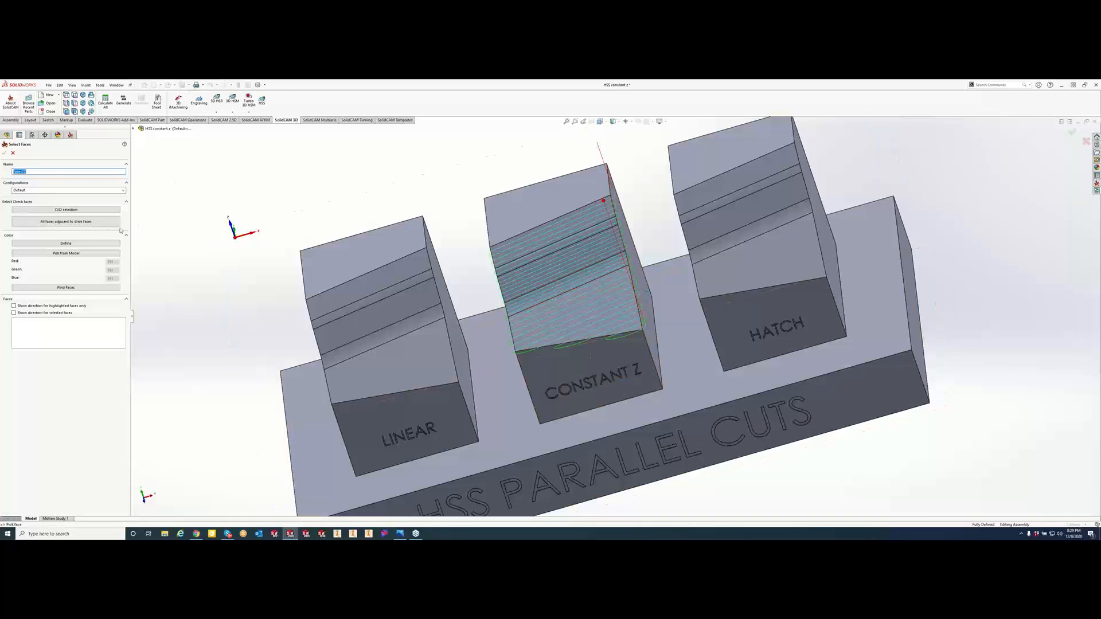
click(86, 223)
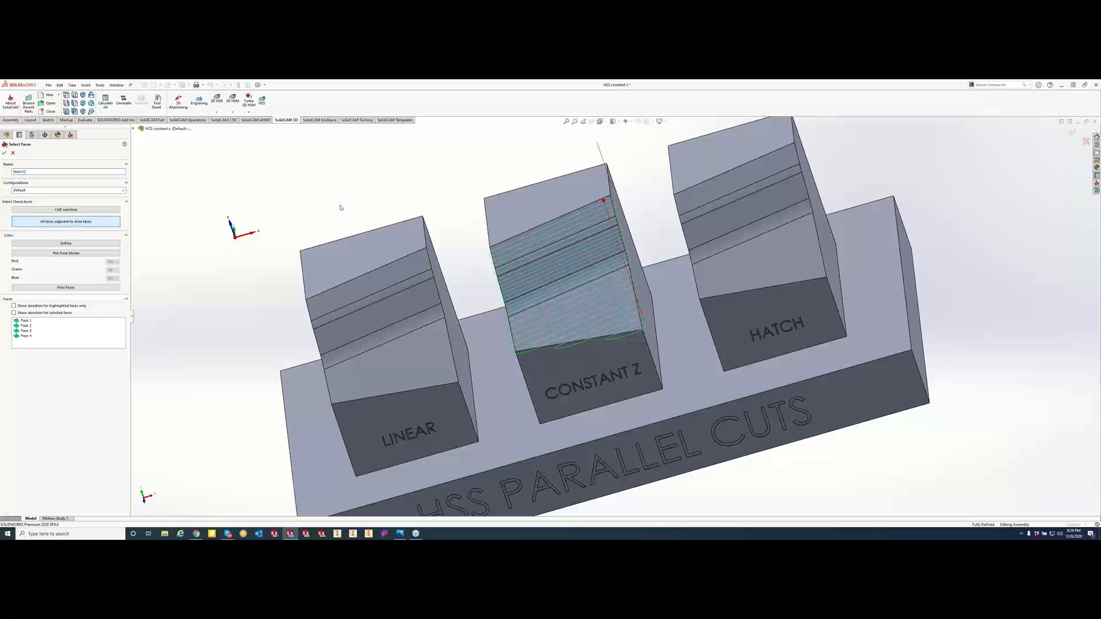
middle_drag(604, 361, 626, 349)
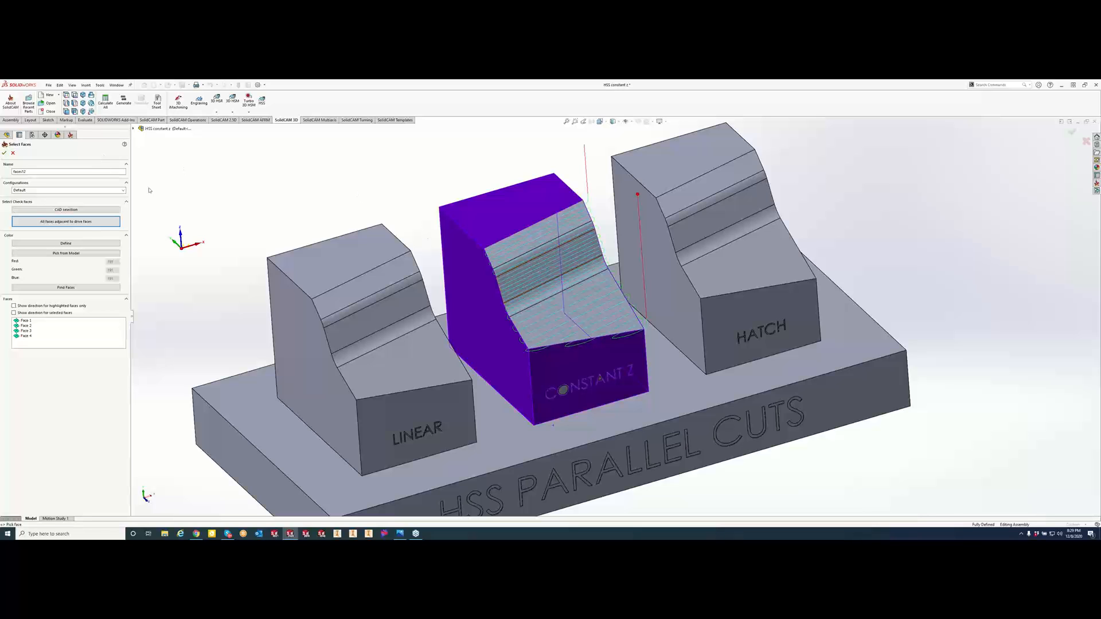
click(5, 153)
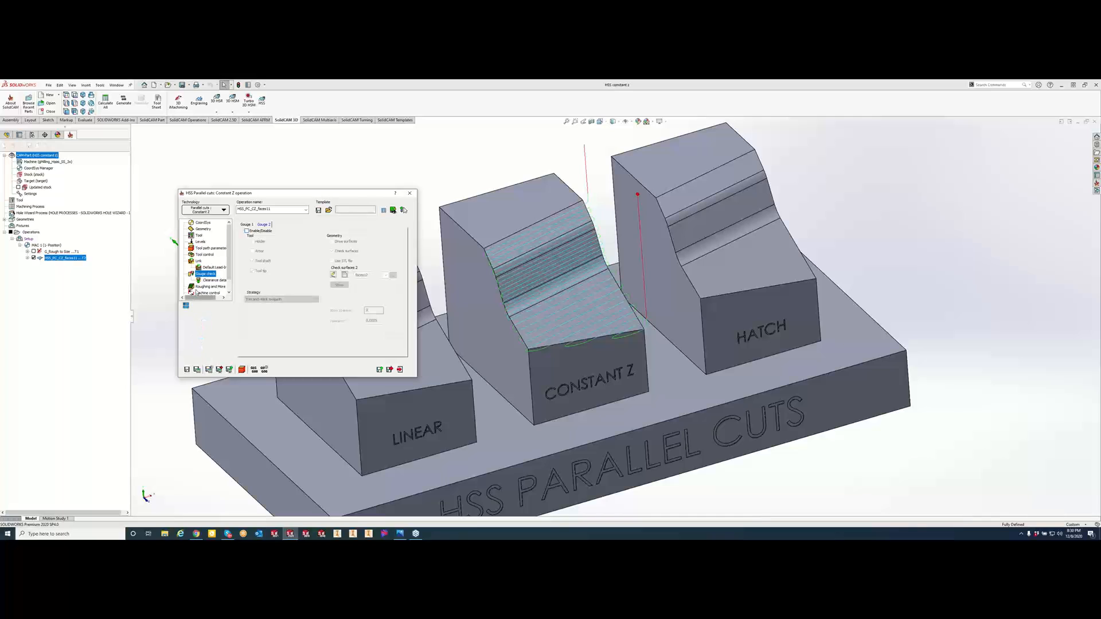
Step: Review the holder, arbor, tool shaft and angular clearances, the air move safety distance, and the advanced gouge check options
click(214, 280)
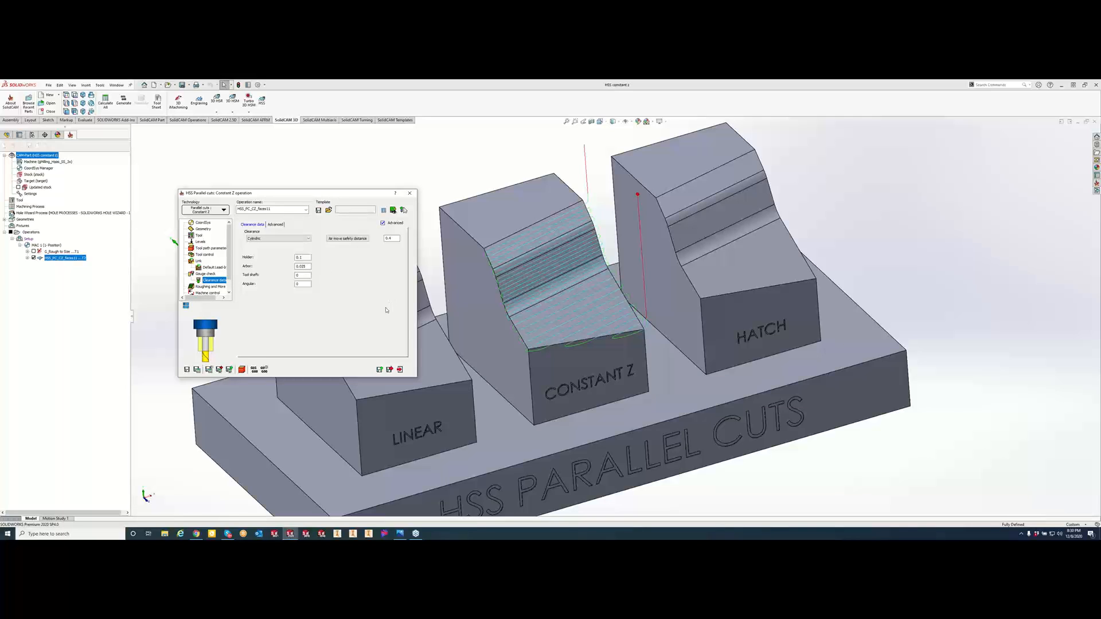
click(309, 257)
click(310, 266)
click(307, 276)
click(305, 285)
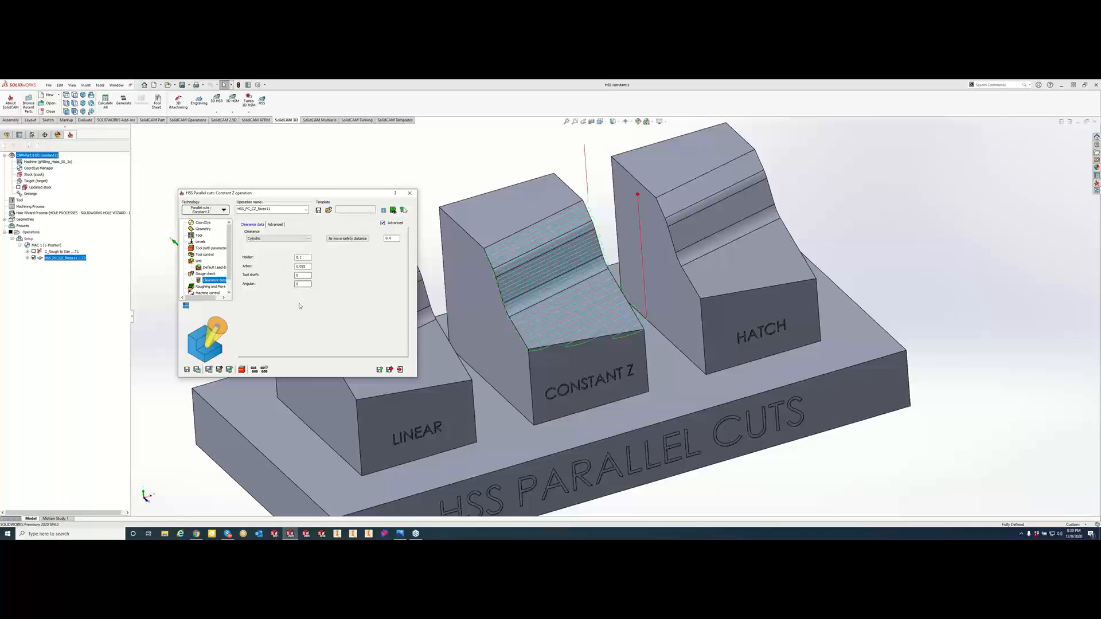
click(303, 285)
click(282, 225)
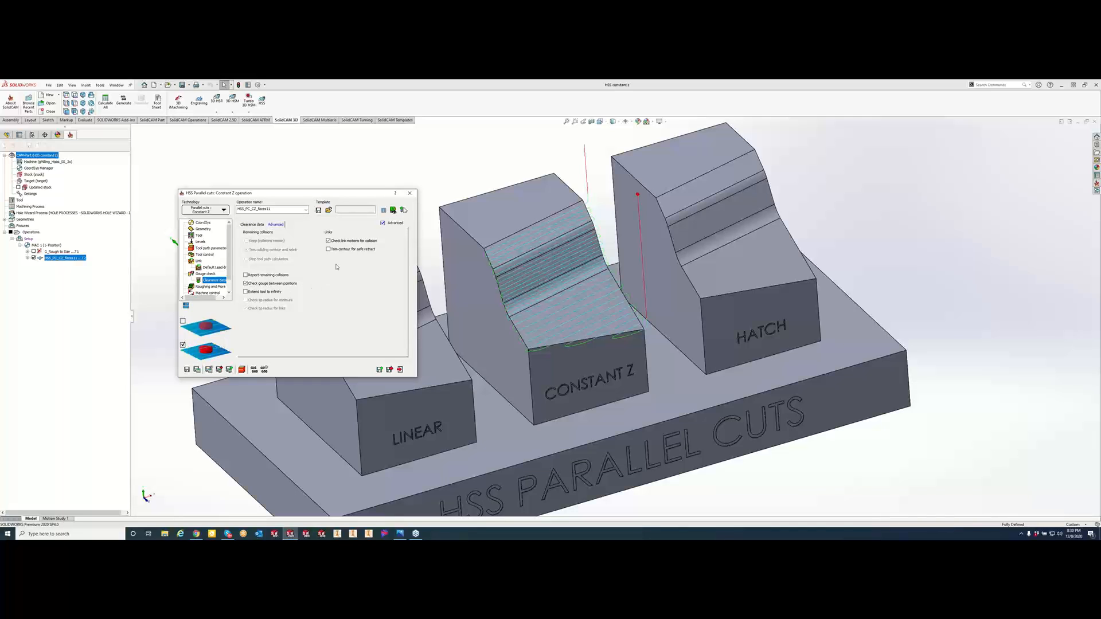
click(264, 225)
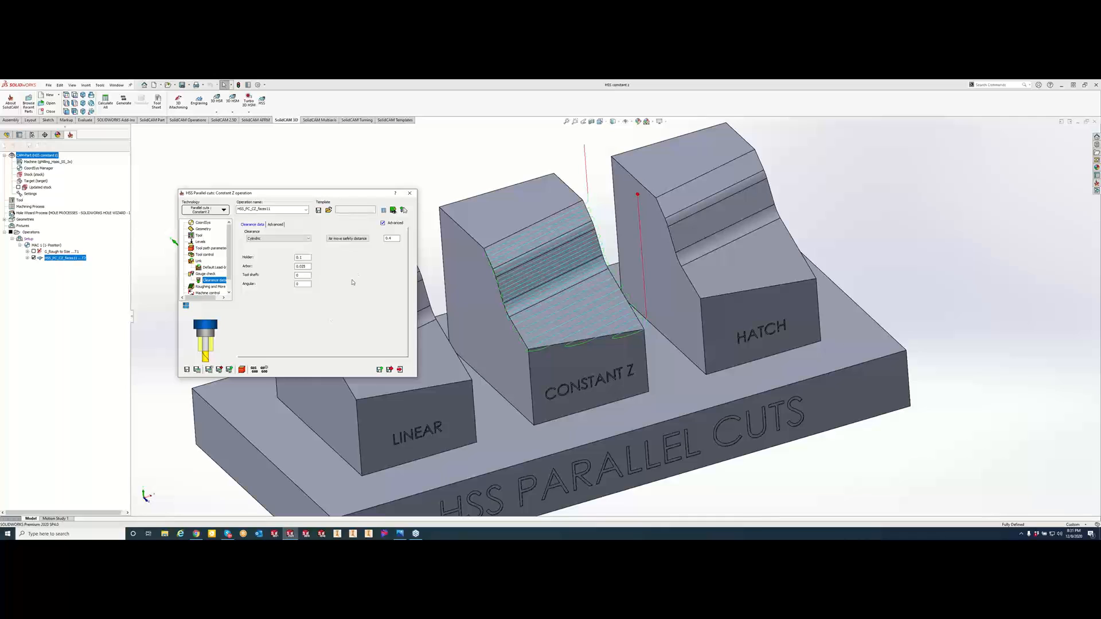
click(388, 239)
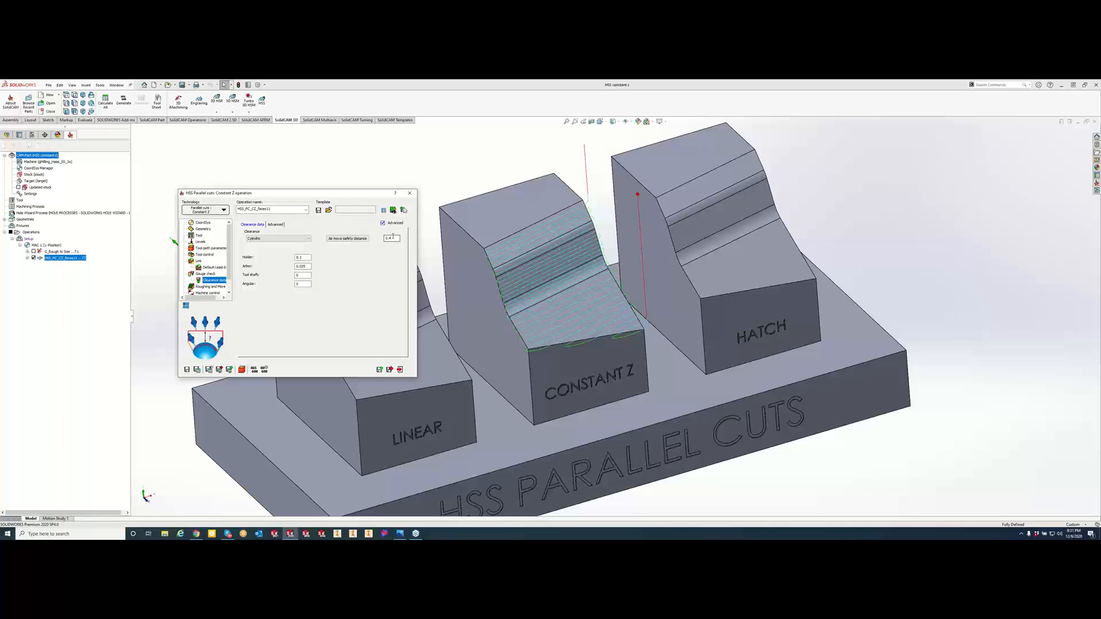
click(274, 225)
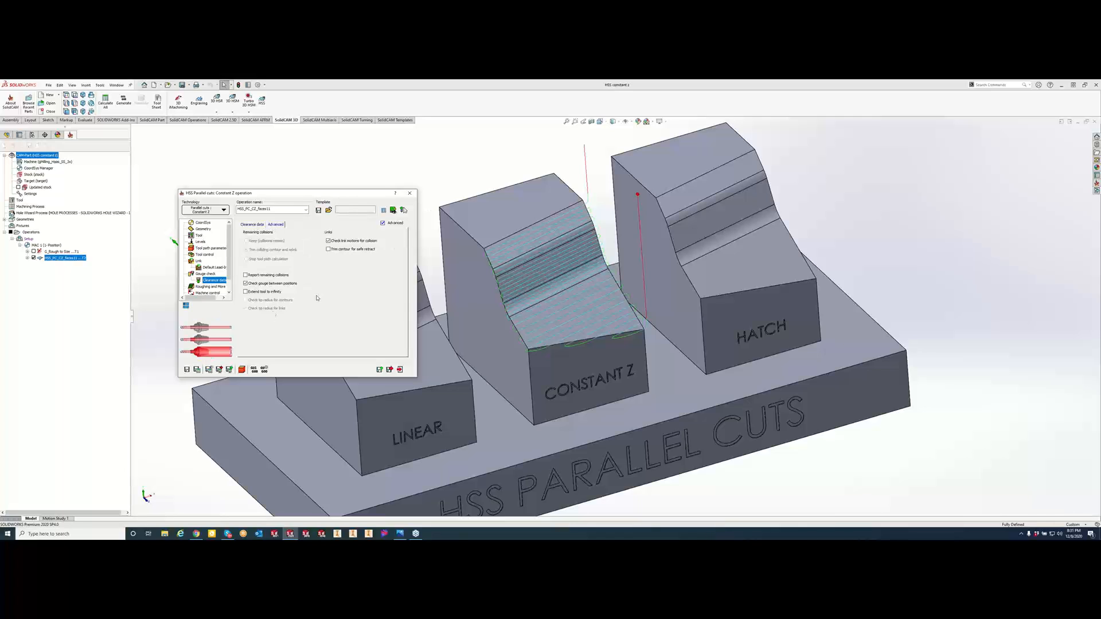
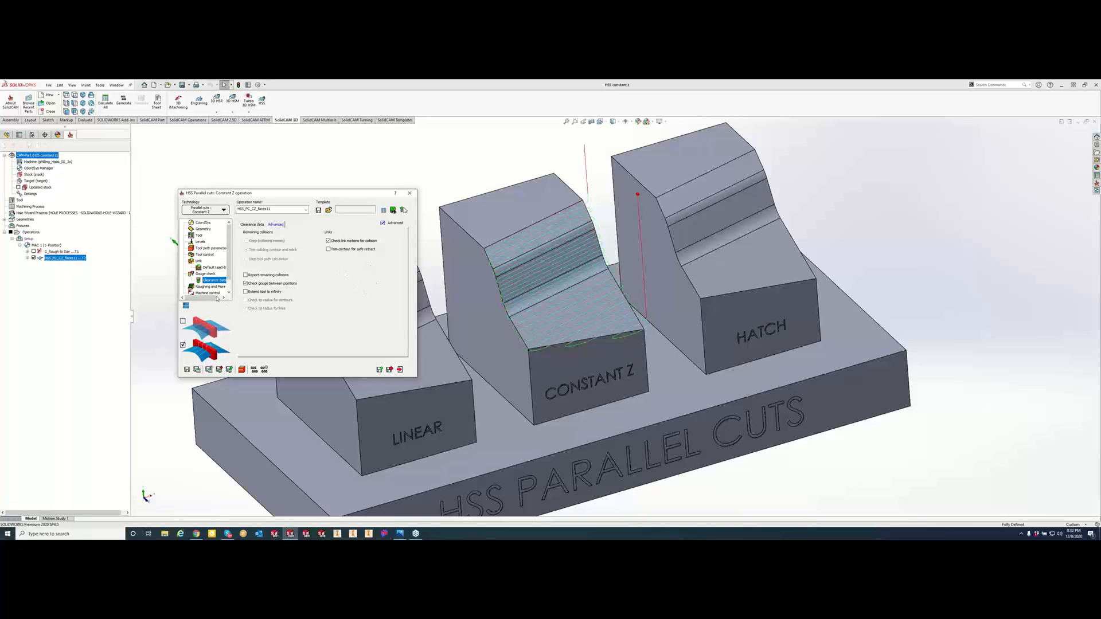
Step: Enable multi-passes with 10 roughing passes at 0.1 spacing, recalculate the operation and inspect the stacked passes from the side
click(211, 286)
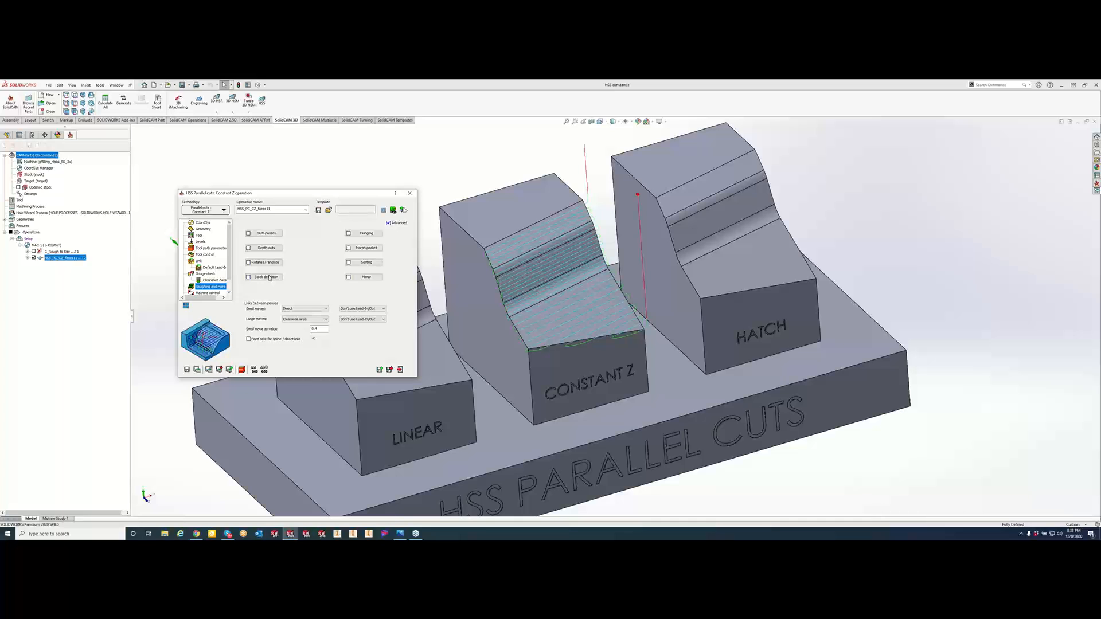
click(278, 232)
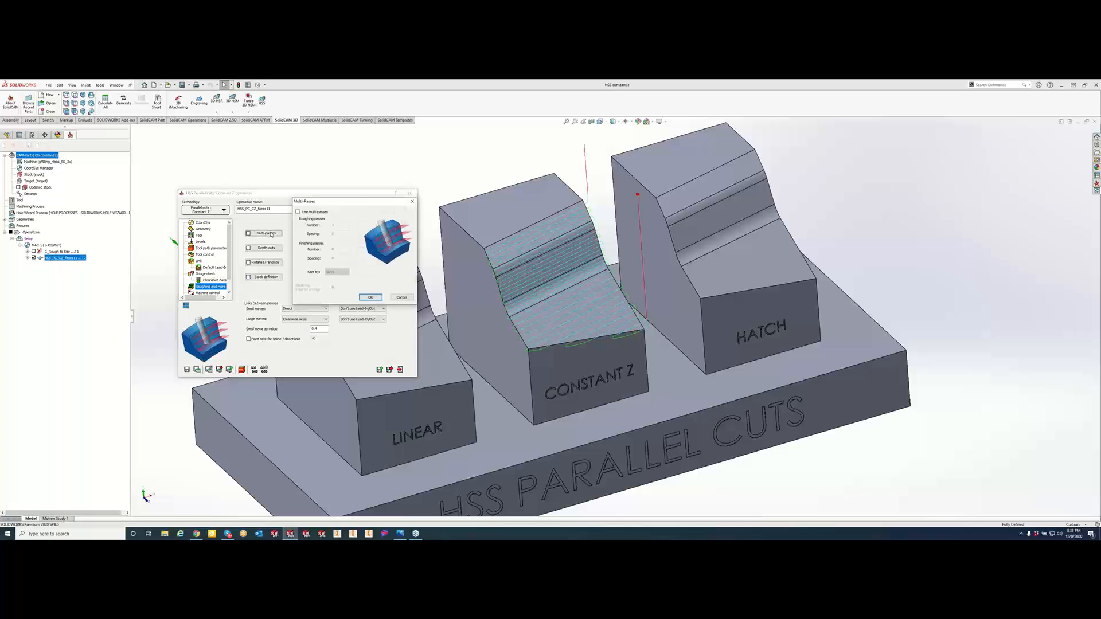
click(298, 213)
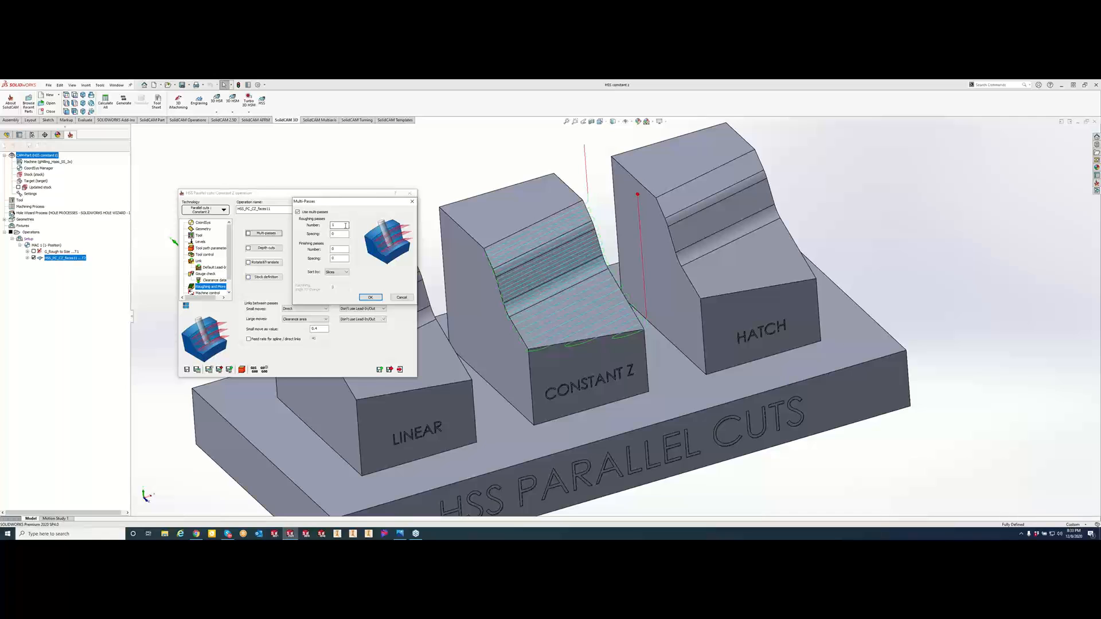
double_click(346, 226)
double_click(339, 234)
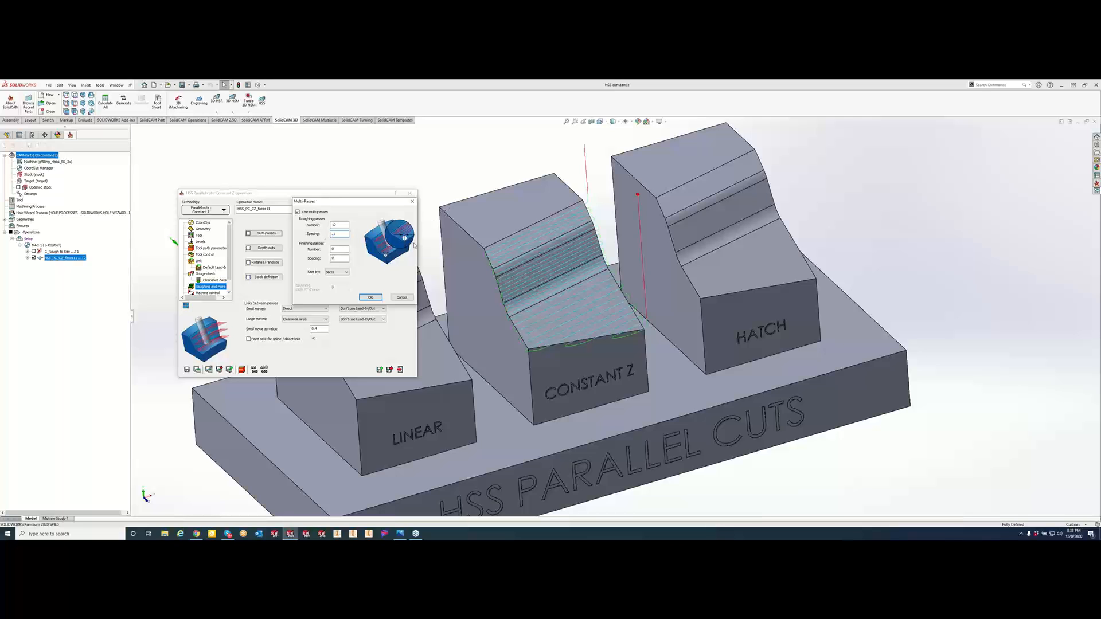
click(370, 297)
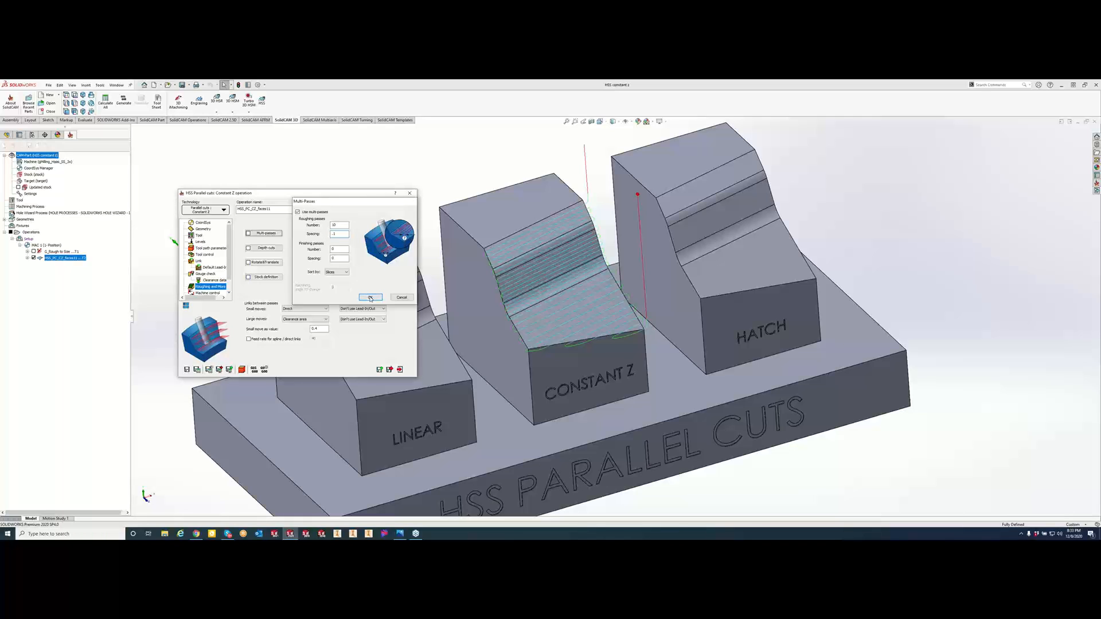
click(197, 369)
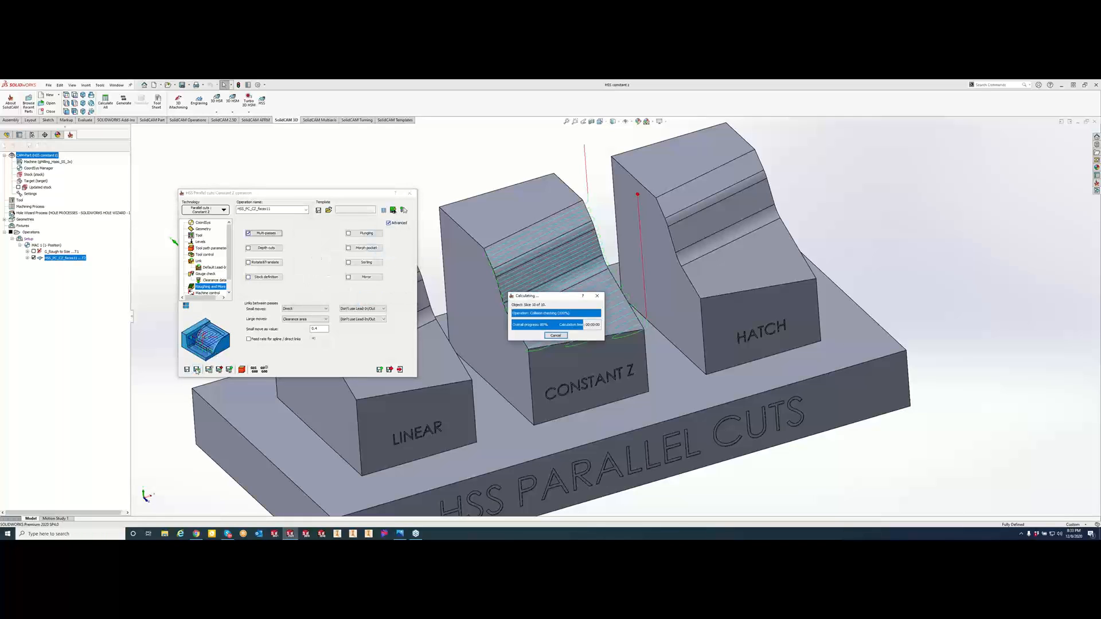
middle_drag(608, 348, 592, 261)
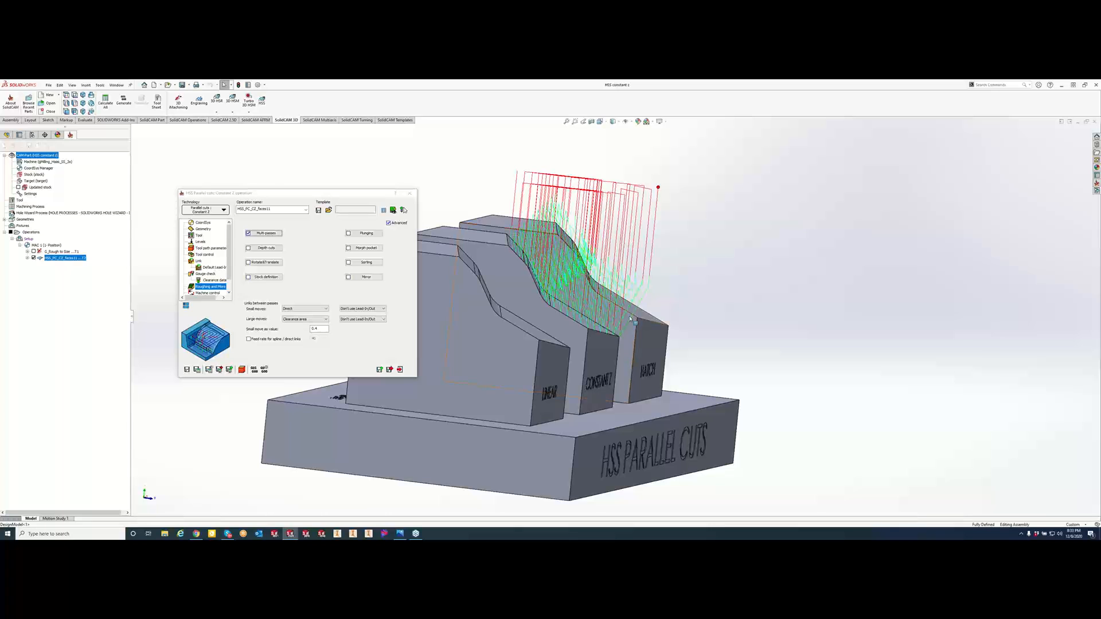
mouse_move(608, 303)
middle_down()
mouse_move(588, 299)
mouse_move(596, 311)
middle_up()
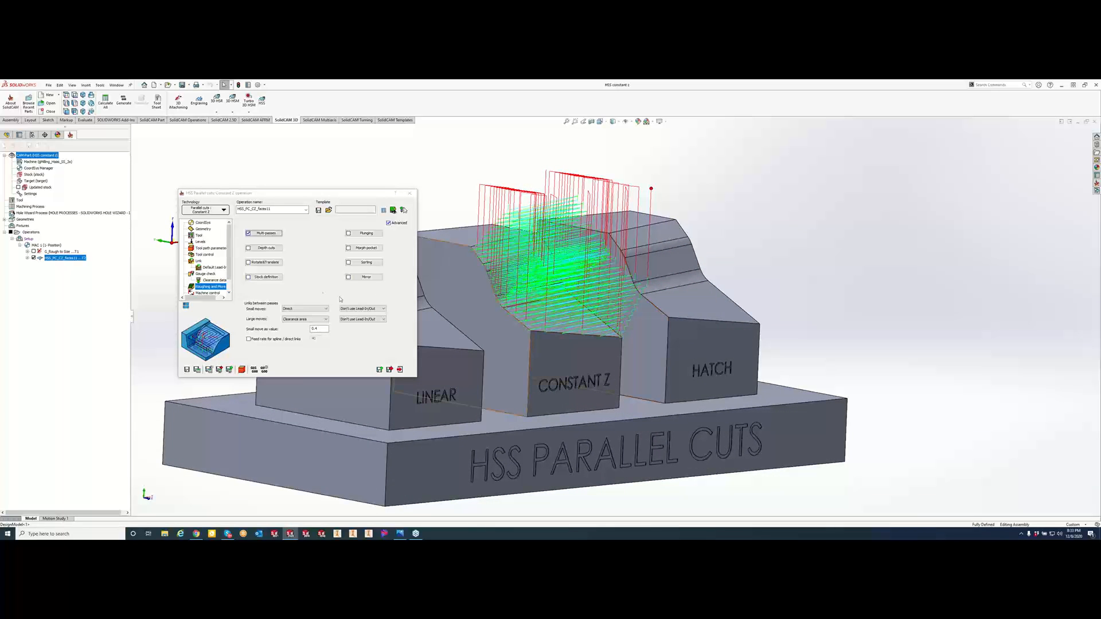
Step: Enable avoiding air cuts using the stock definition and recalculate the multi-pass toolpath
click(266, 277)
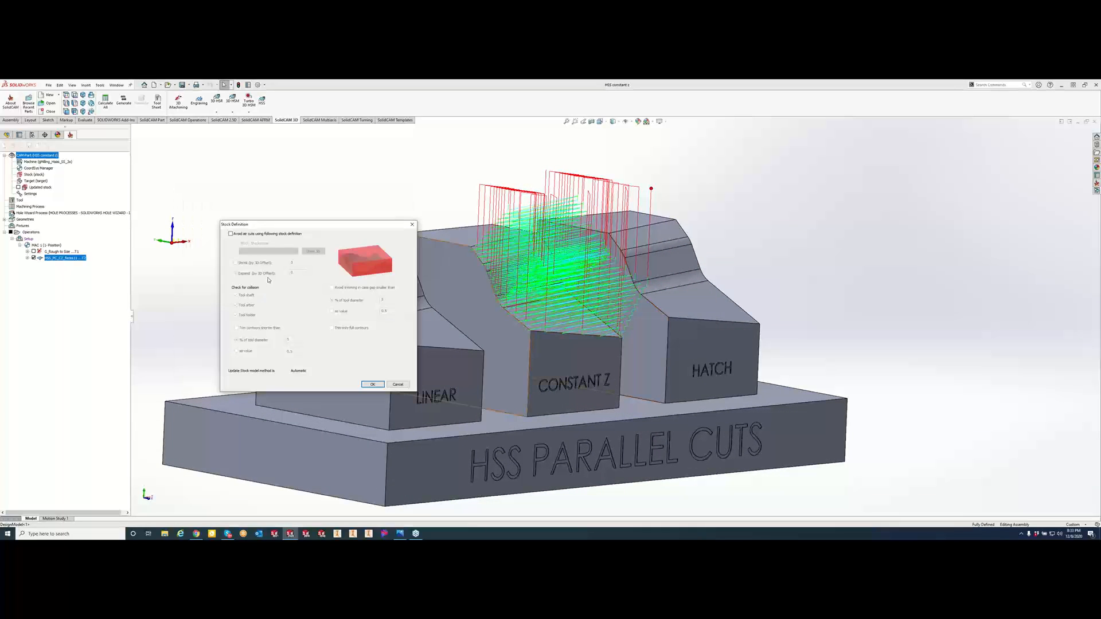
click(230, 234)
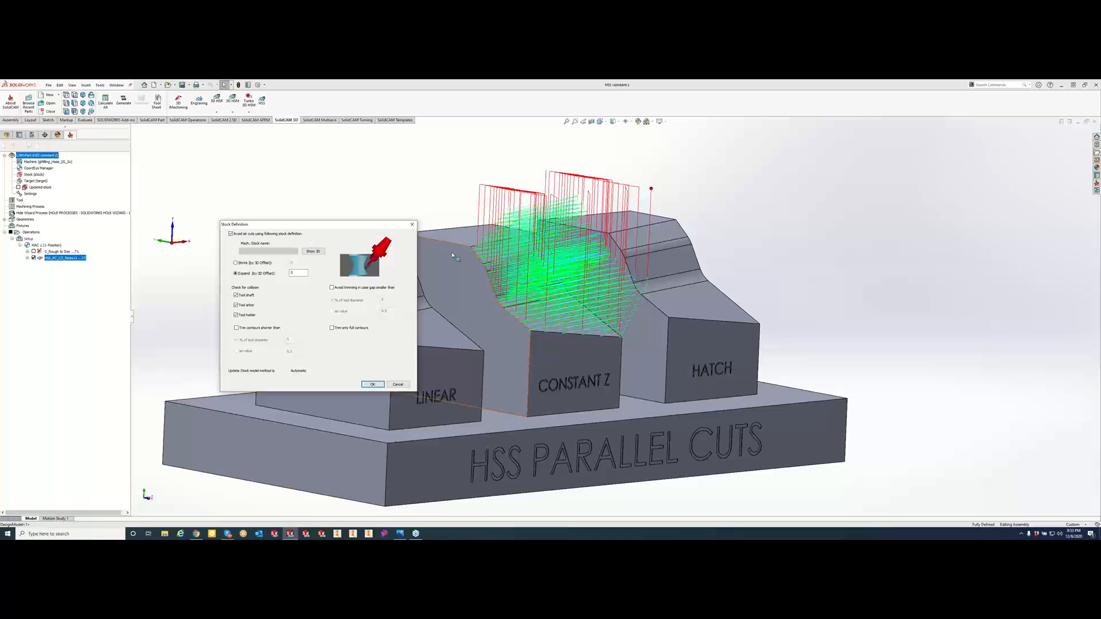
click(372, 385)
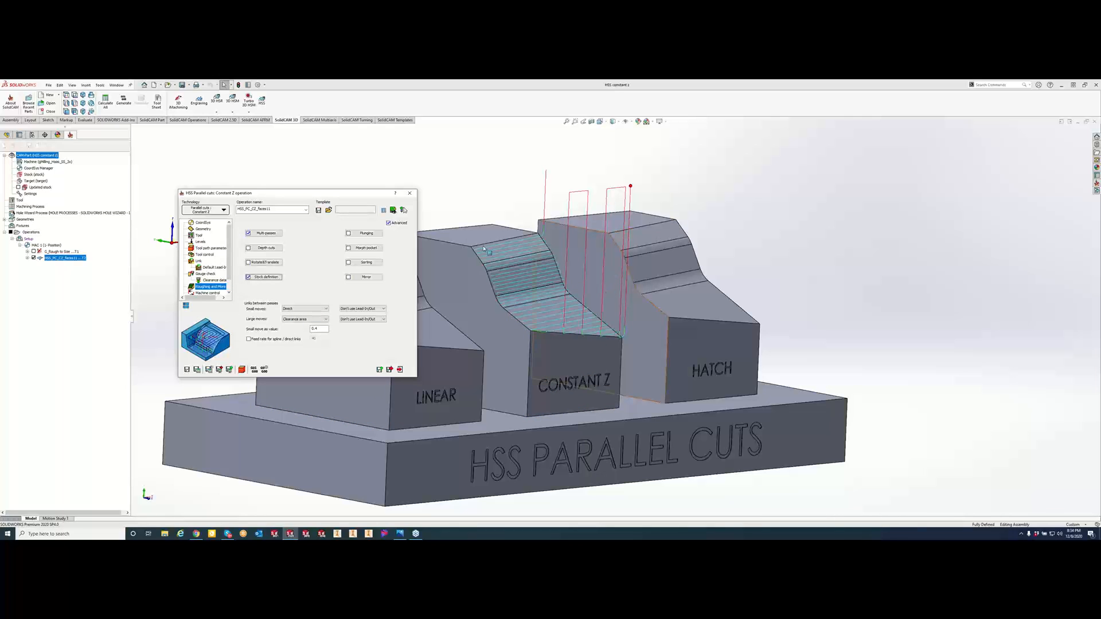
Step: Turn off the stock definition's air-cut avoidance and disable multi-passes for the operation
click(267, 277)
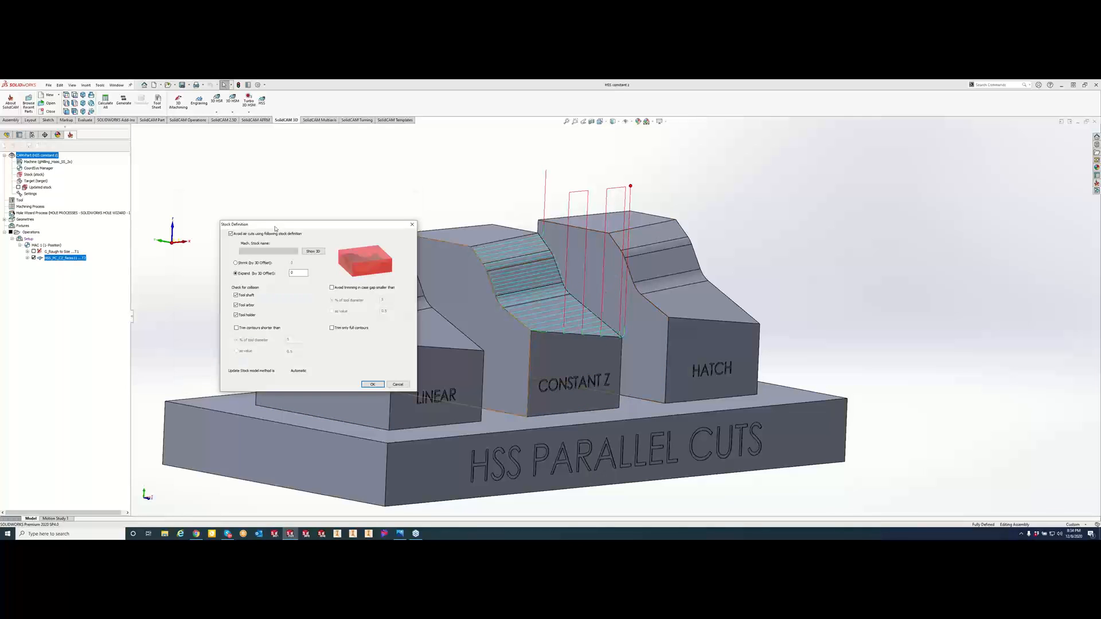
click(230, 234)
click(373, 385)
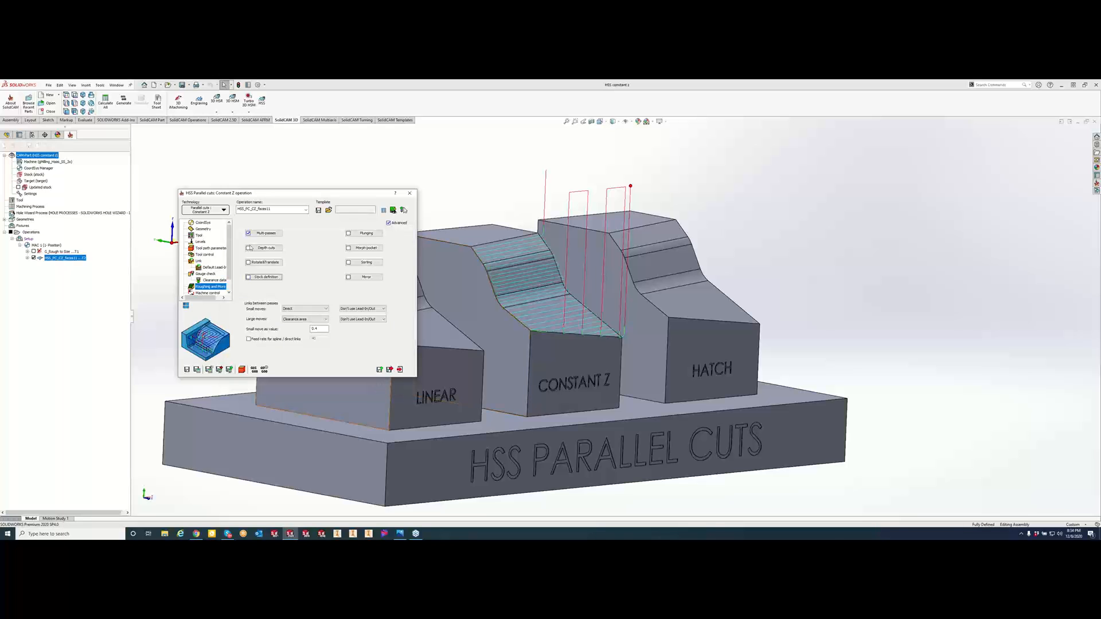
click(253, 235)
click(298, 212)
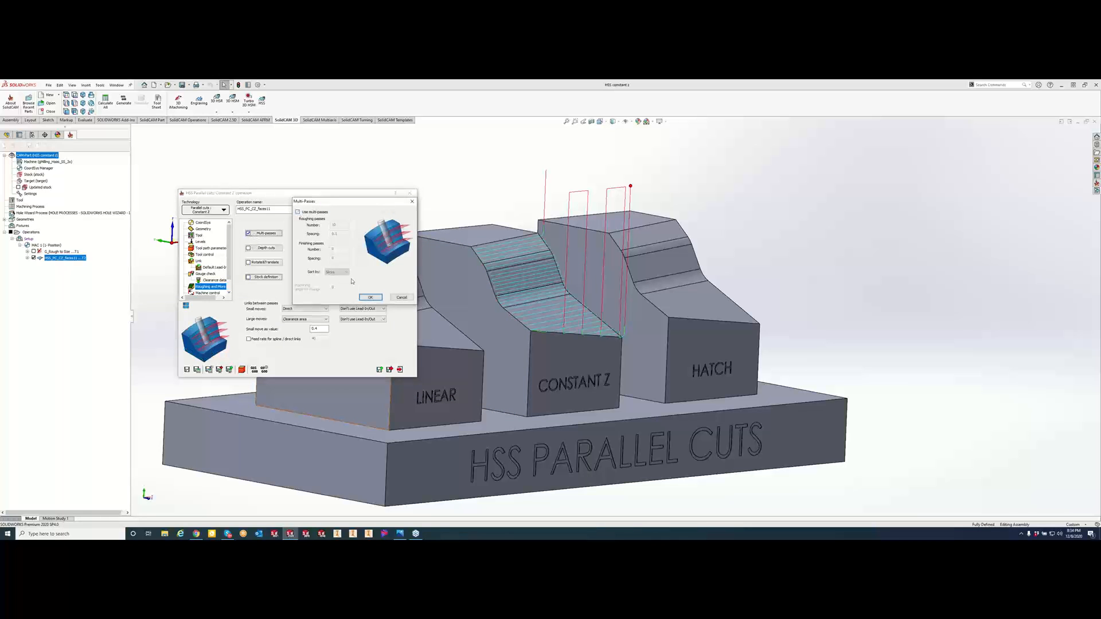
click(371, 298)
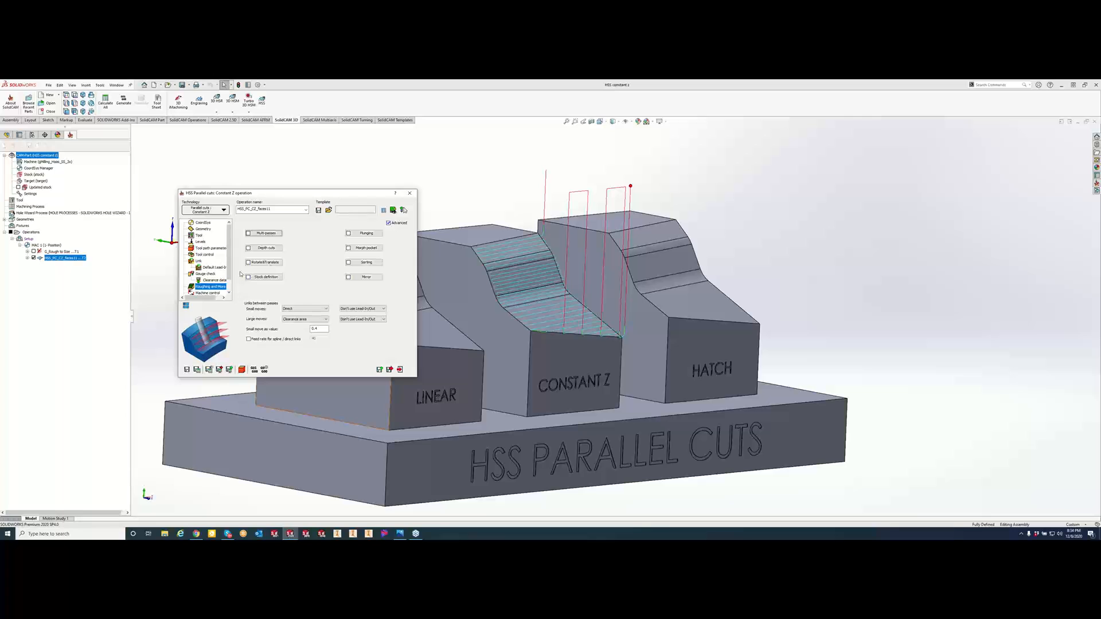
Step: Recalculate the Constant Z operation with multi-passes and stock definition off, and open its tool path parameters
scroll(230, 290, down, 2)
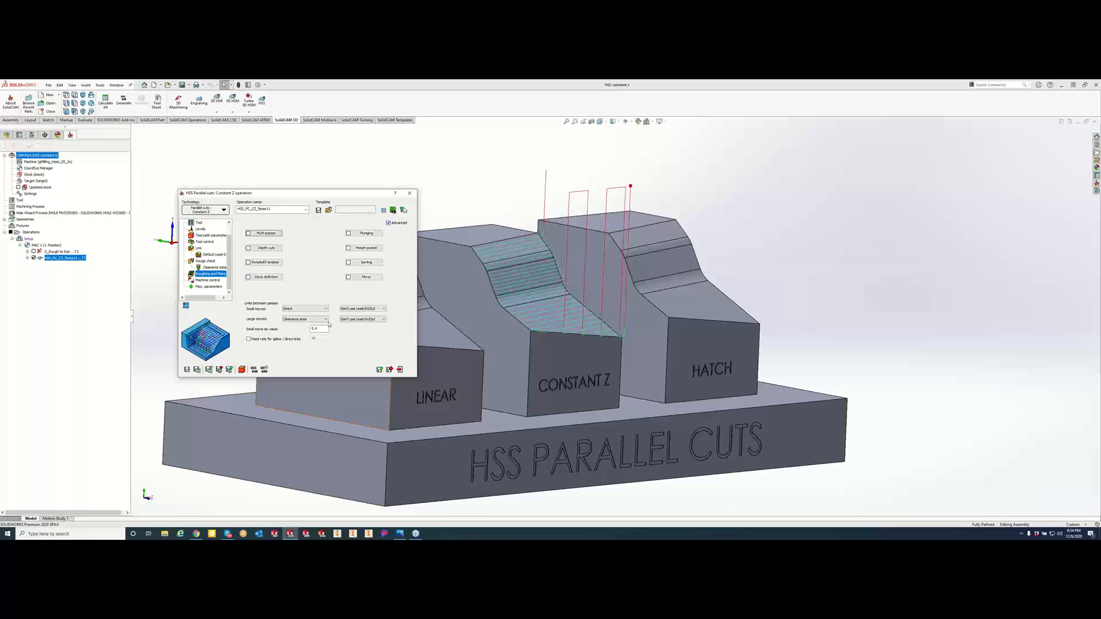
click(200, 371)
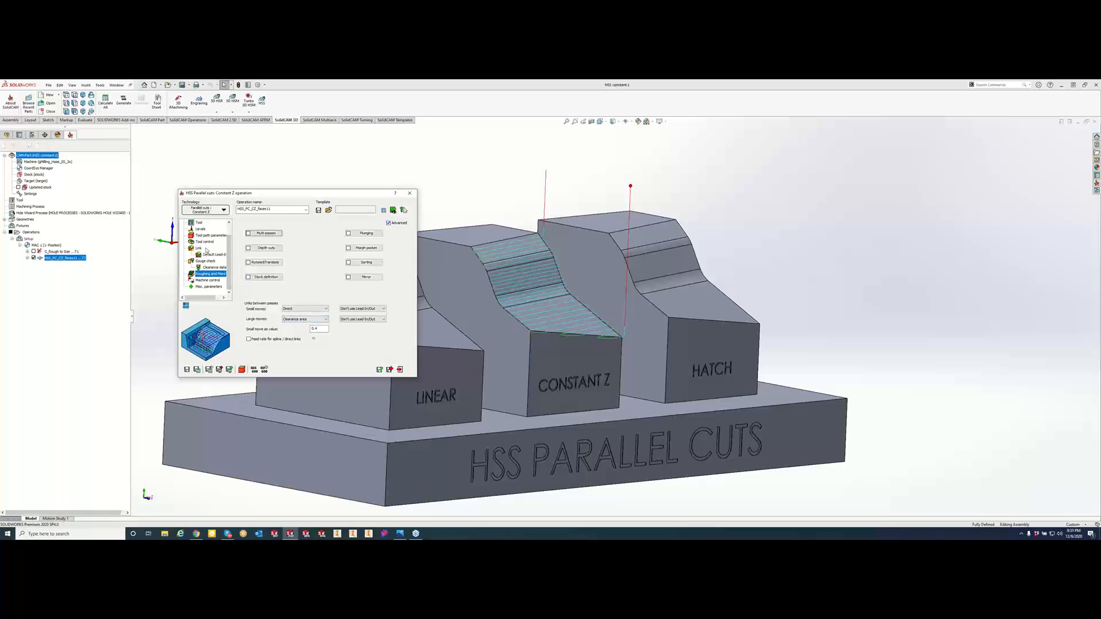
click(208, 236)
click(209, 236)
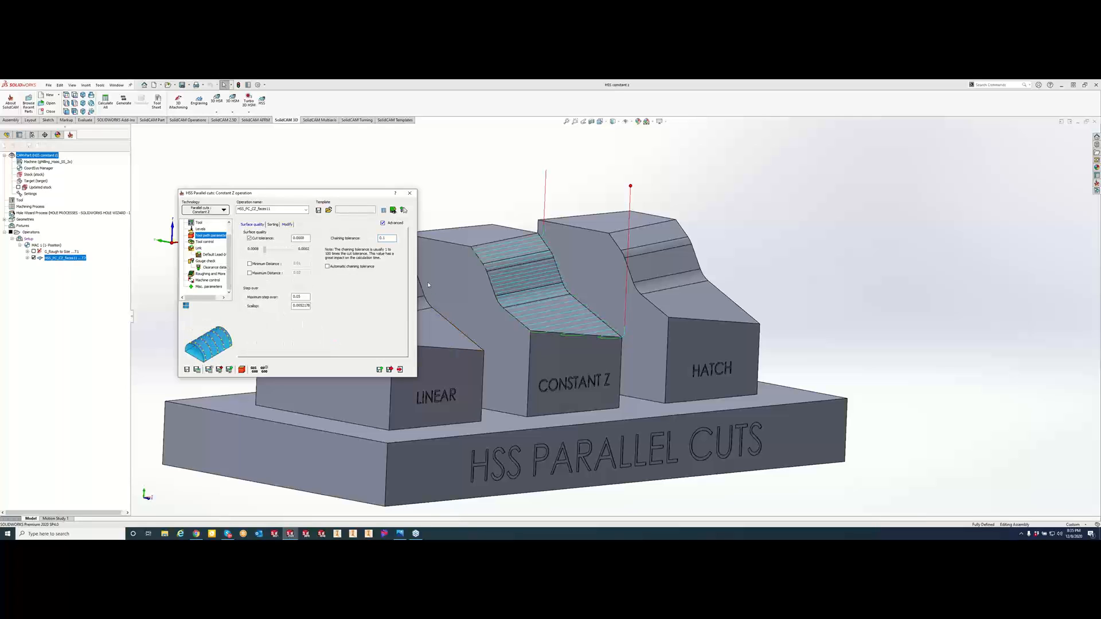
Step: Simulate the operation in SolidVerify on the rough-stepped stock, check the cut on the middle block, and exit the simulation
click(241, 369)
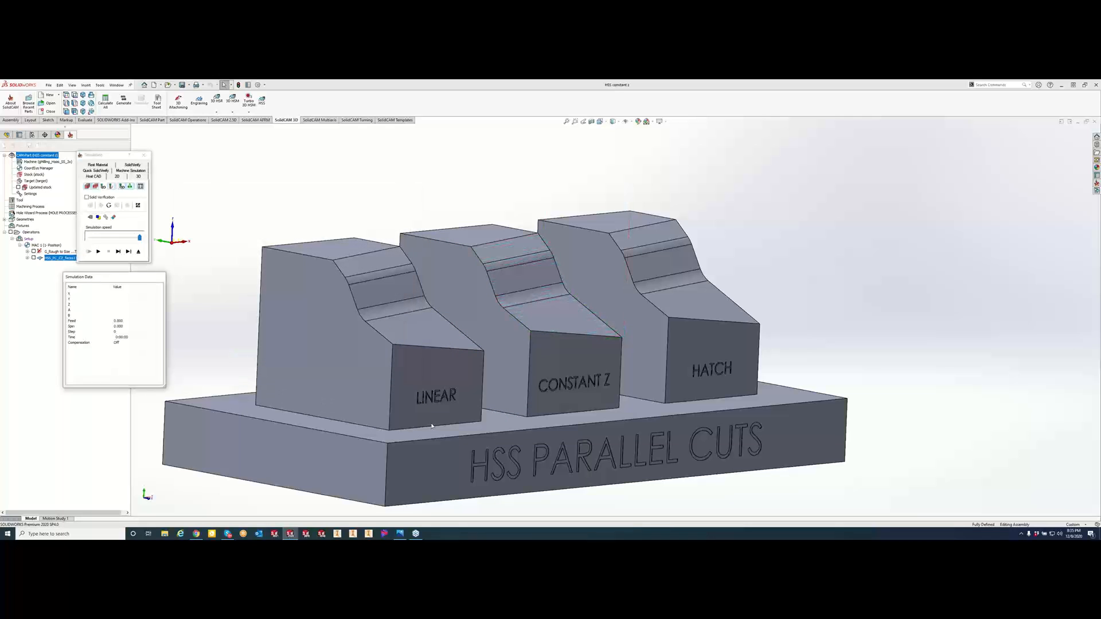
click(136, 170)
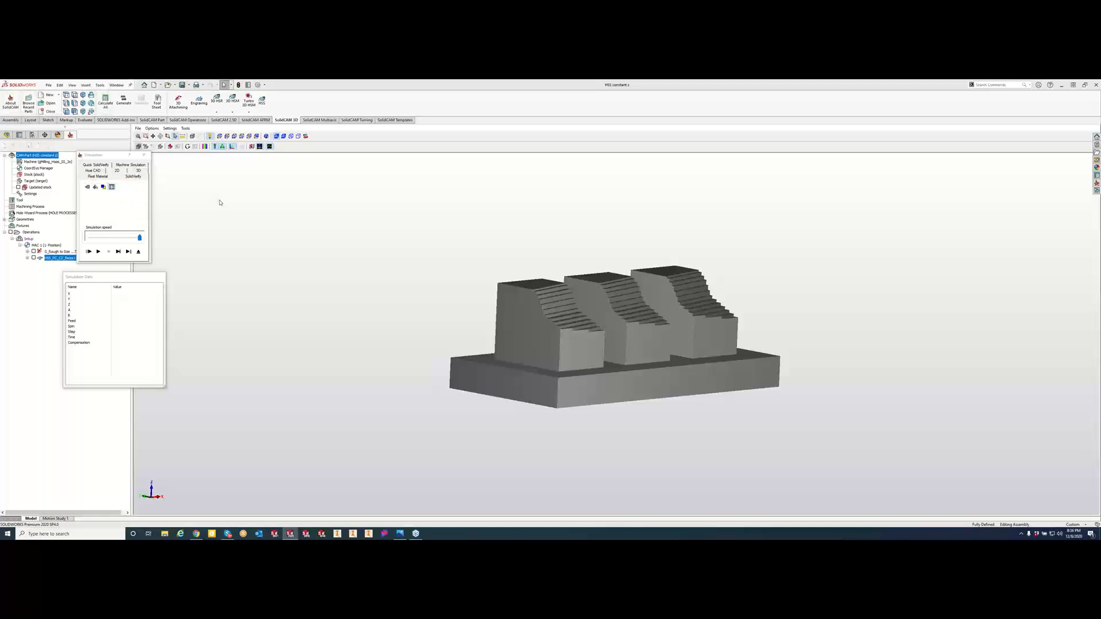
scroll(561, 238, up, 5)
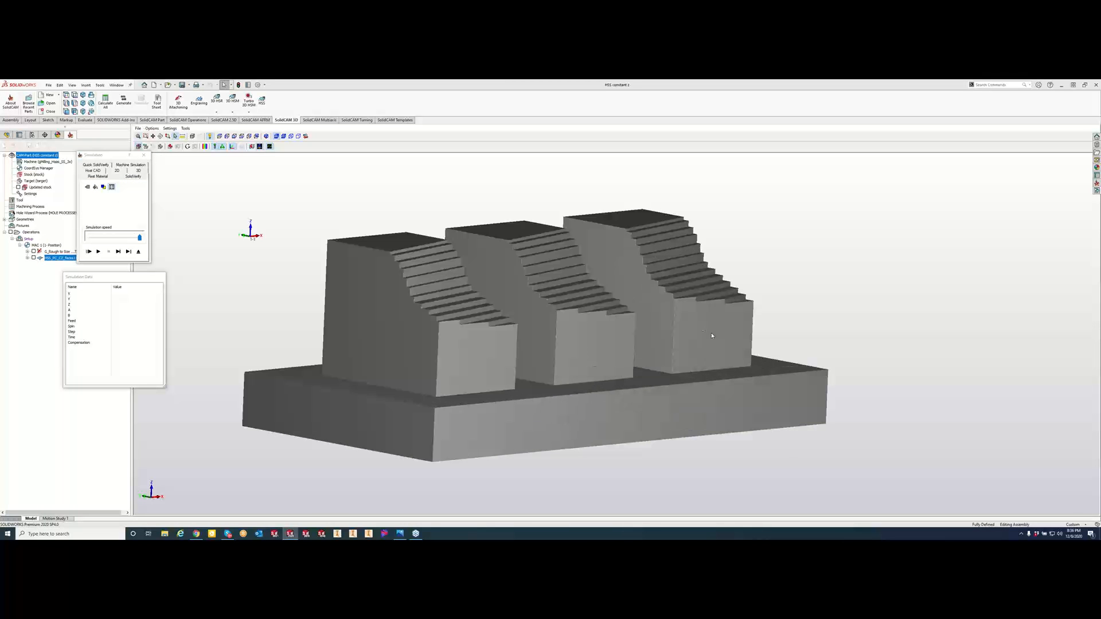
scroll(548, 276, up, 3)
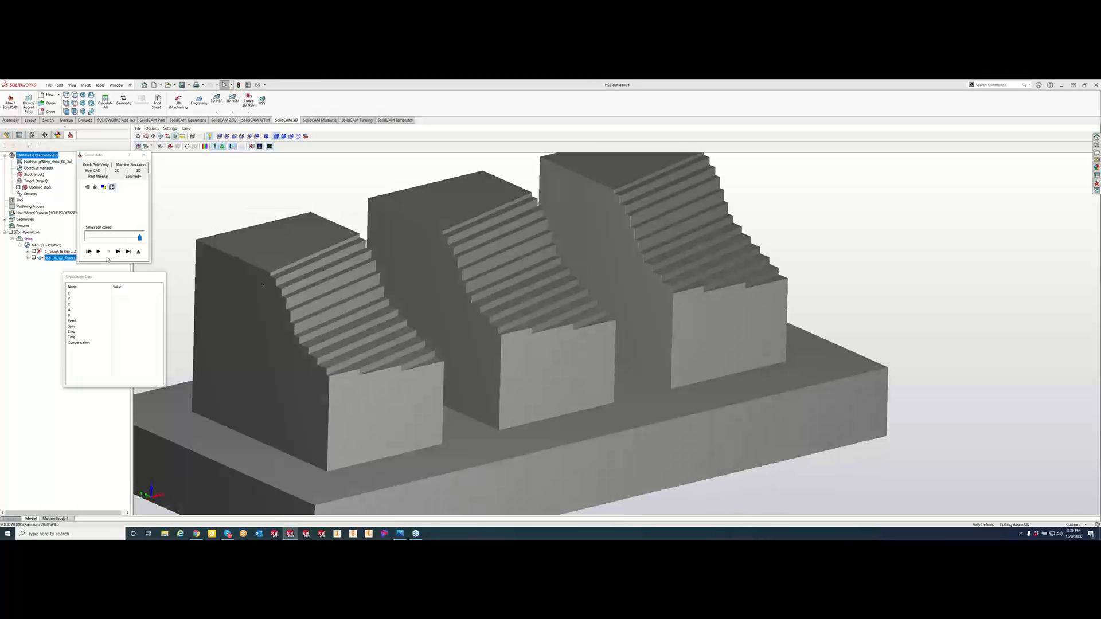
click(98, 251)
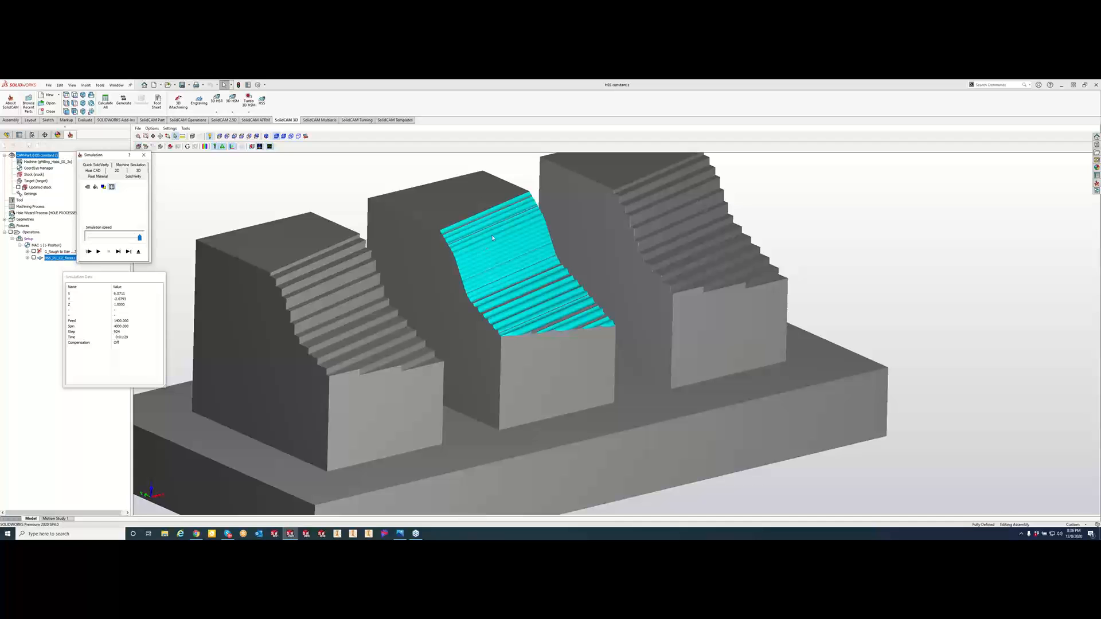
click(143, 154)
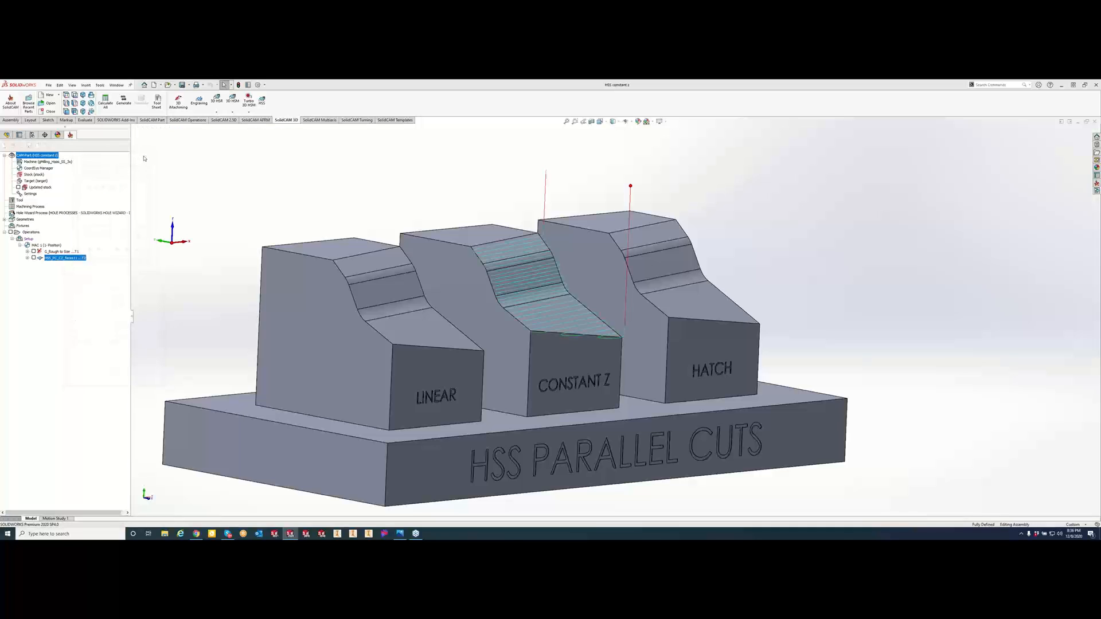
Step: Set the maximum step over to 0.01, recalculate the operation, and inspect the denser passes on the middle block
click(299, 297)
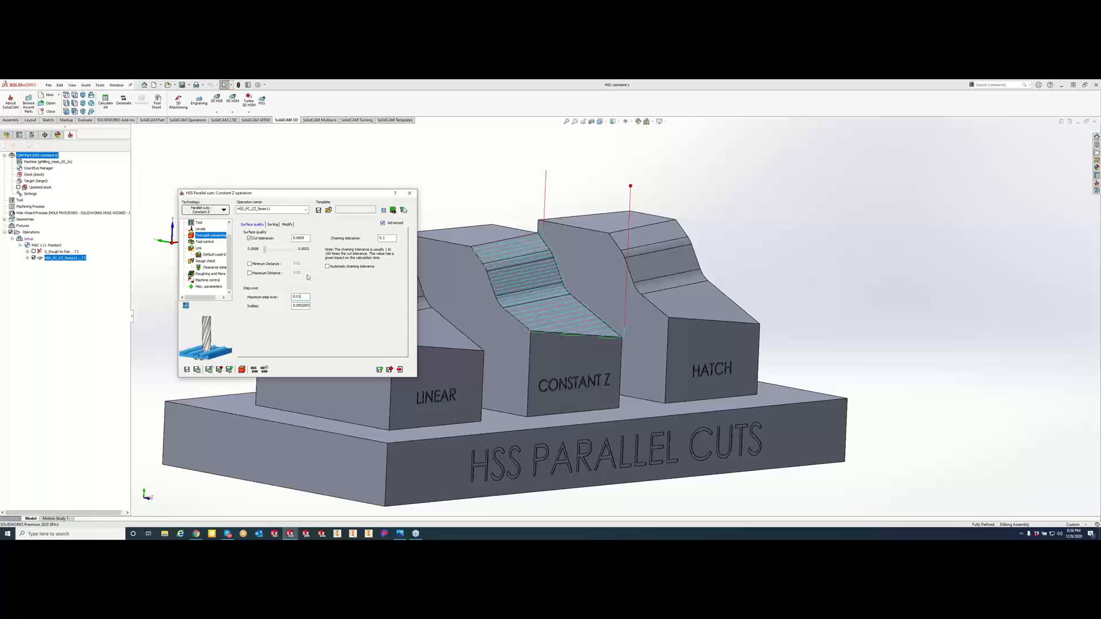
click(306, 306)
click(307, 297)
click(197, 370)
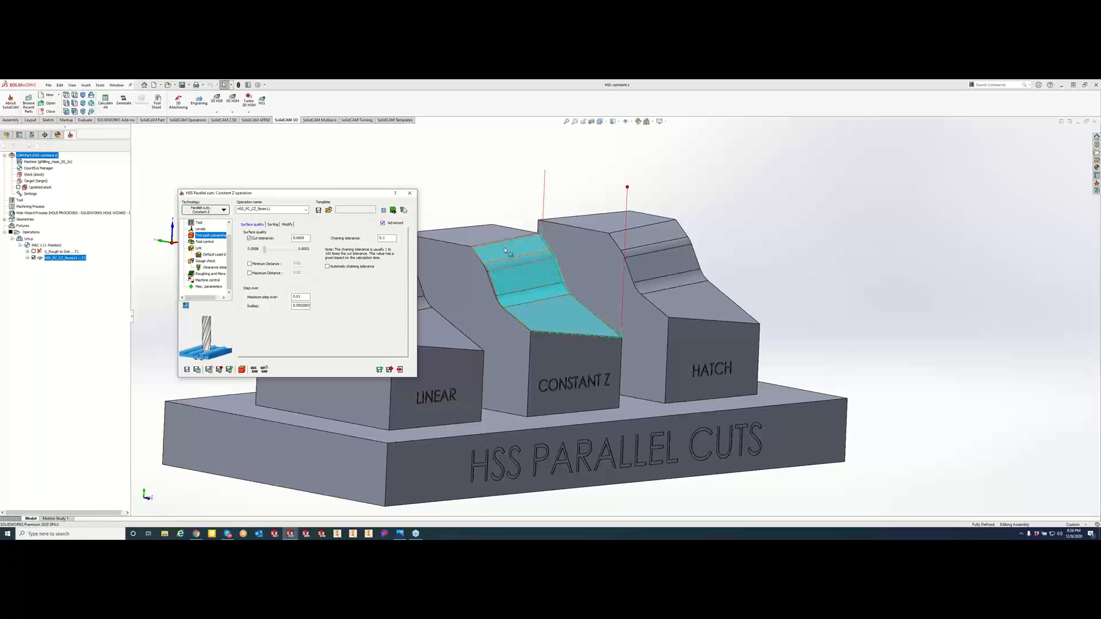
scroll(549, 281, down, 4)
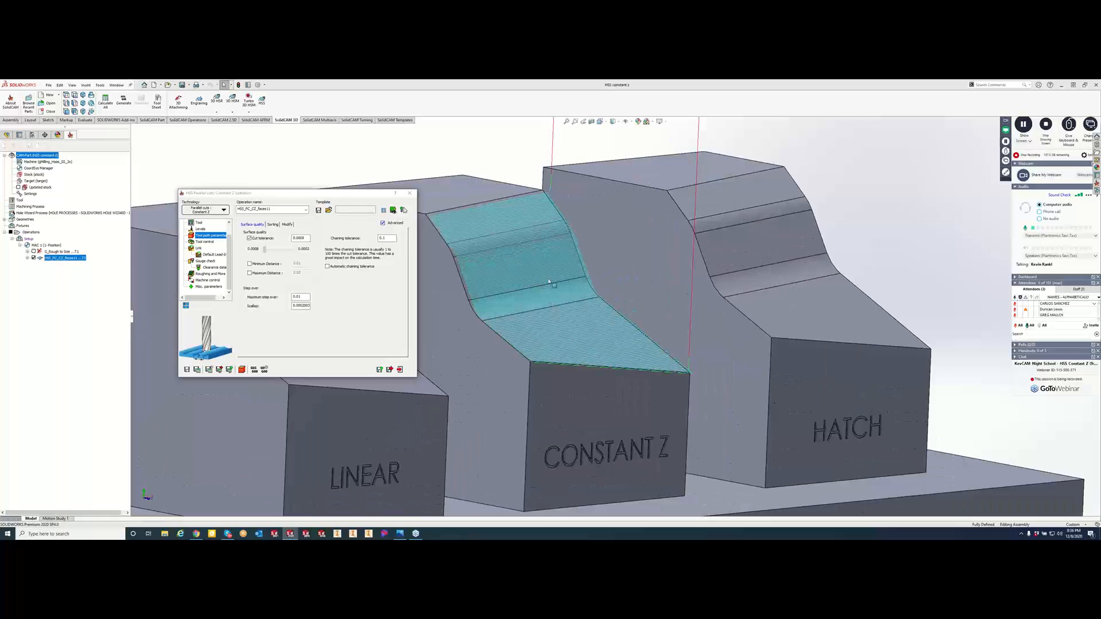
scroll(549, 281, down, 5)
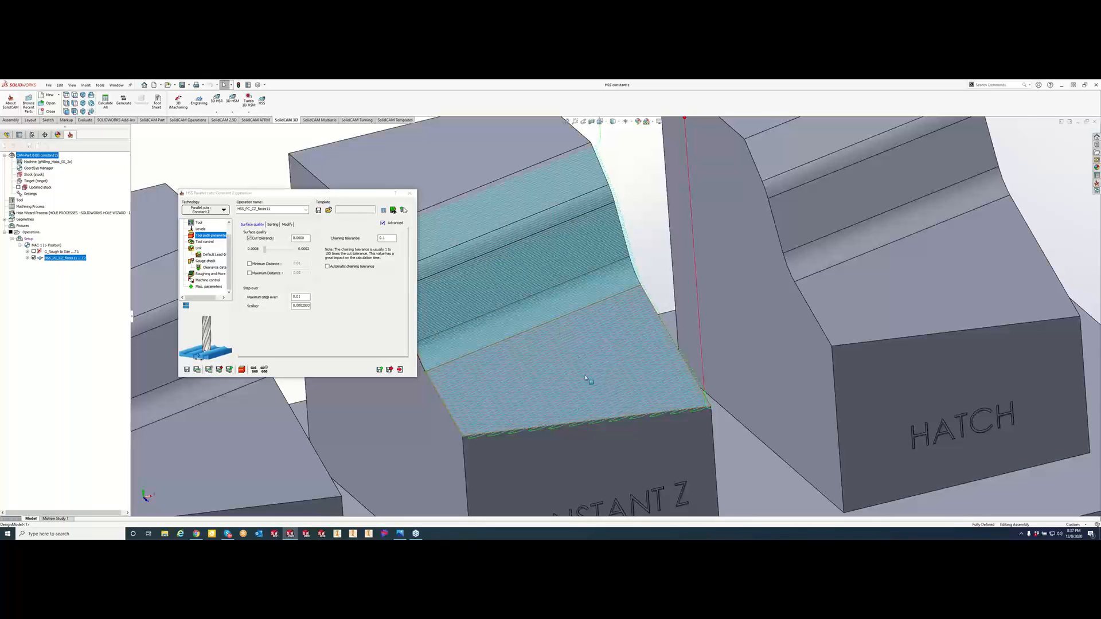
middle_drag(586, 378, 645, 374)
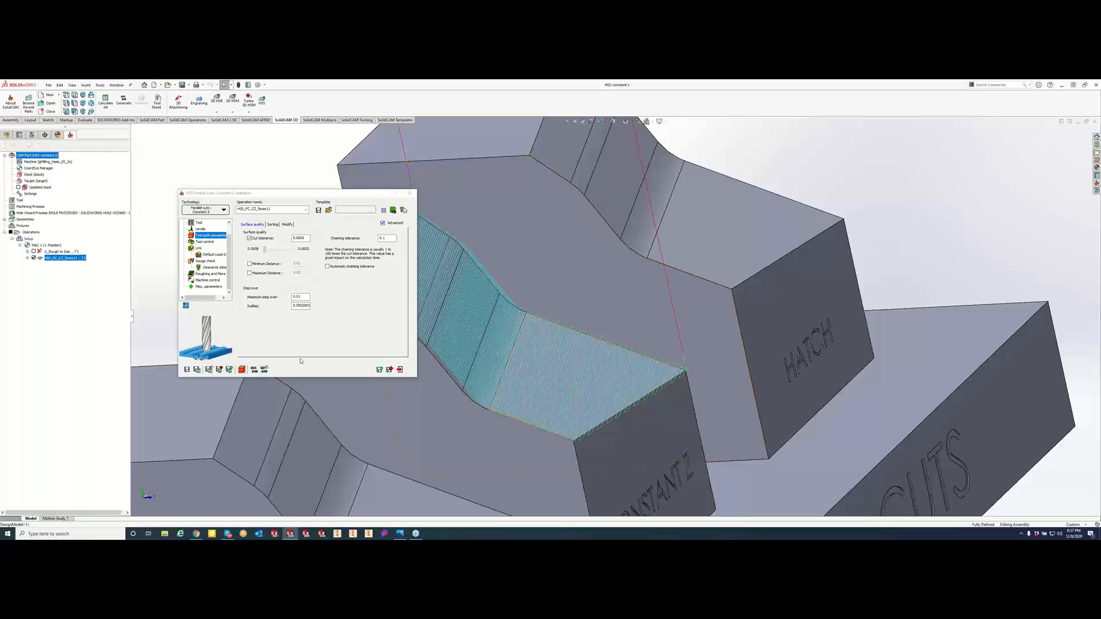
Step: Simulate the finer toolpath in SolidVerify, examine the middle block's surface finish up close, and exit the simulation
click(315, 324)
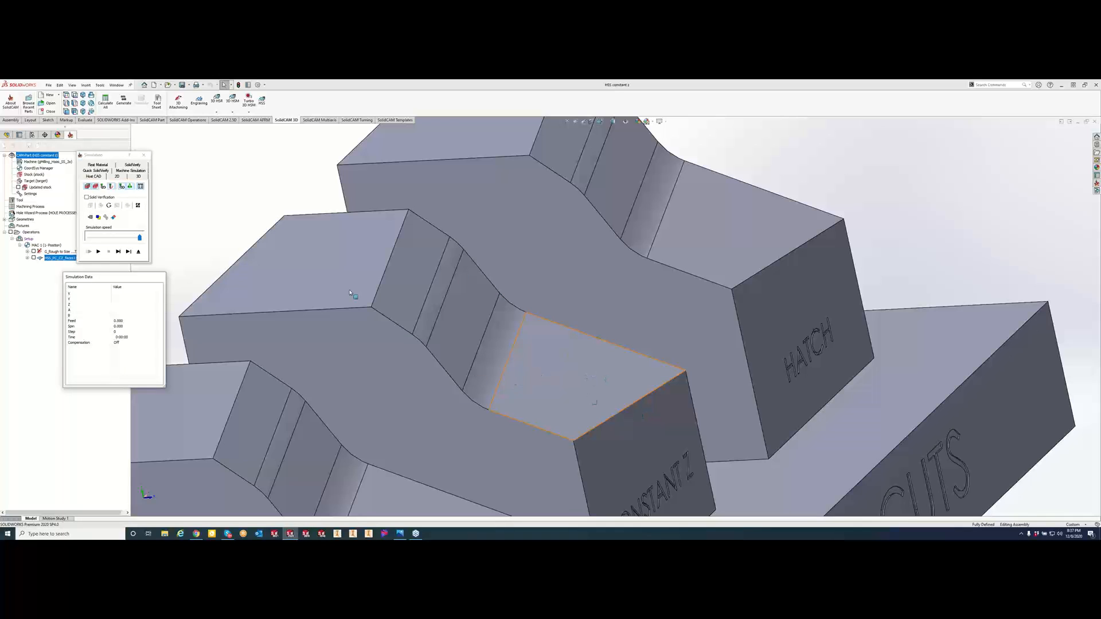
click(137, 174)
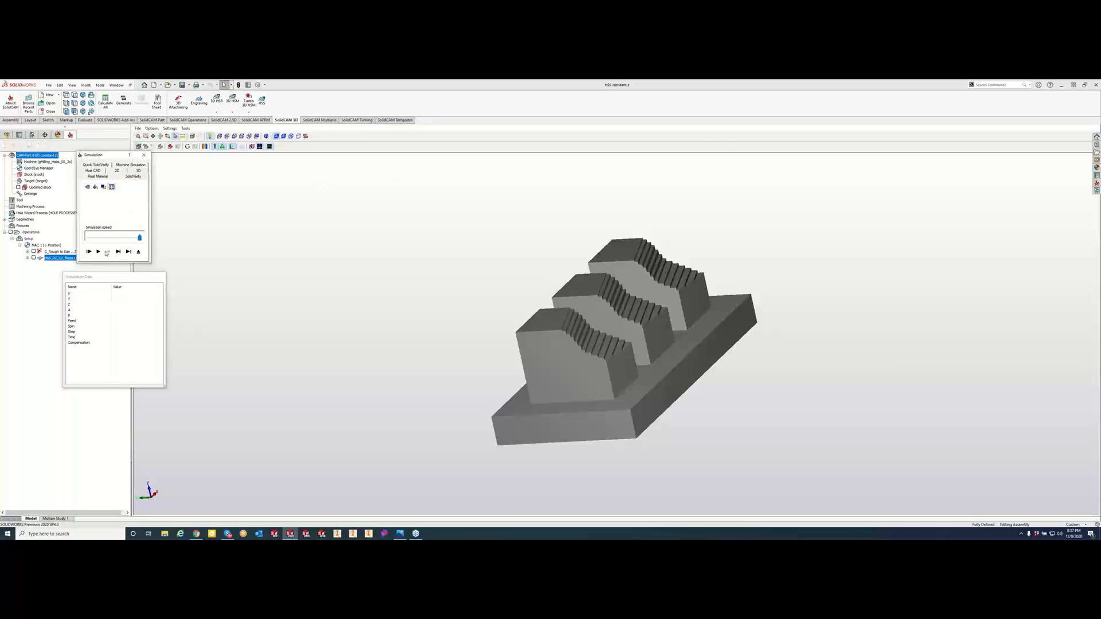
click(100, 252)
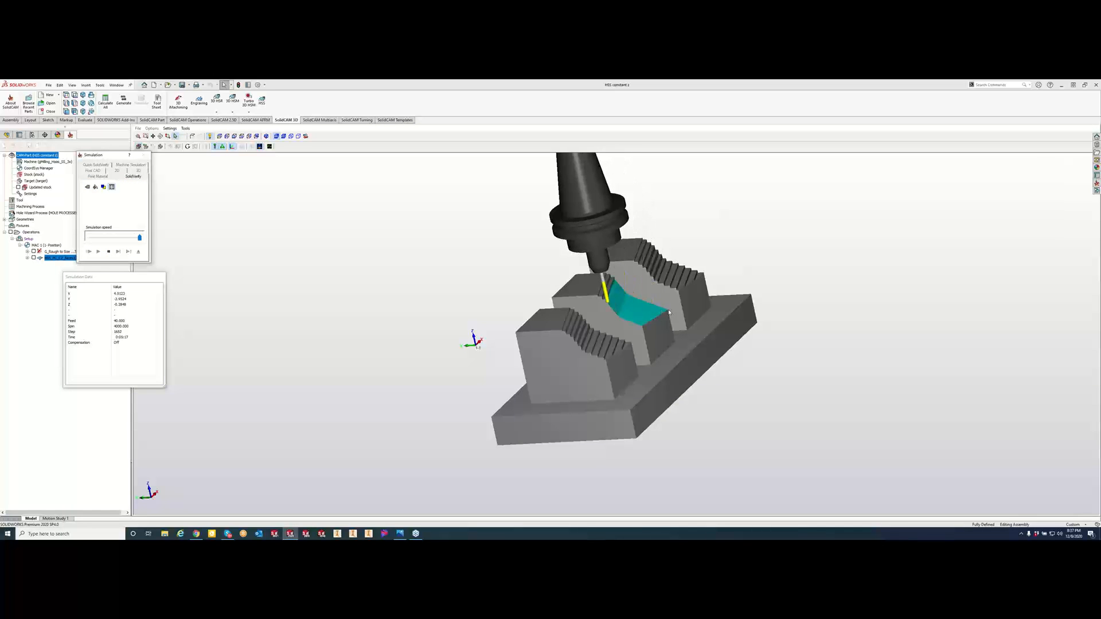
scroll(669, 313, up, 10)
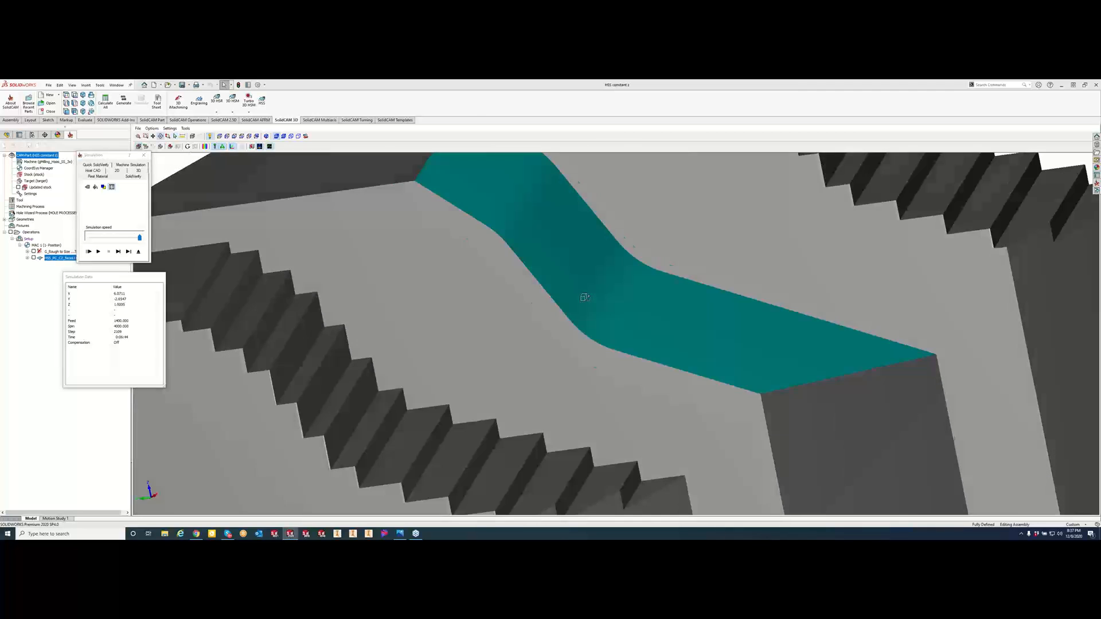
middle_drag(585, 297, 562, 304)
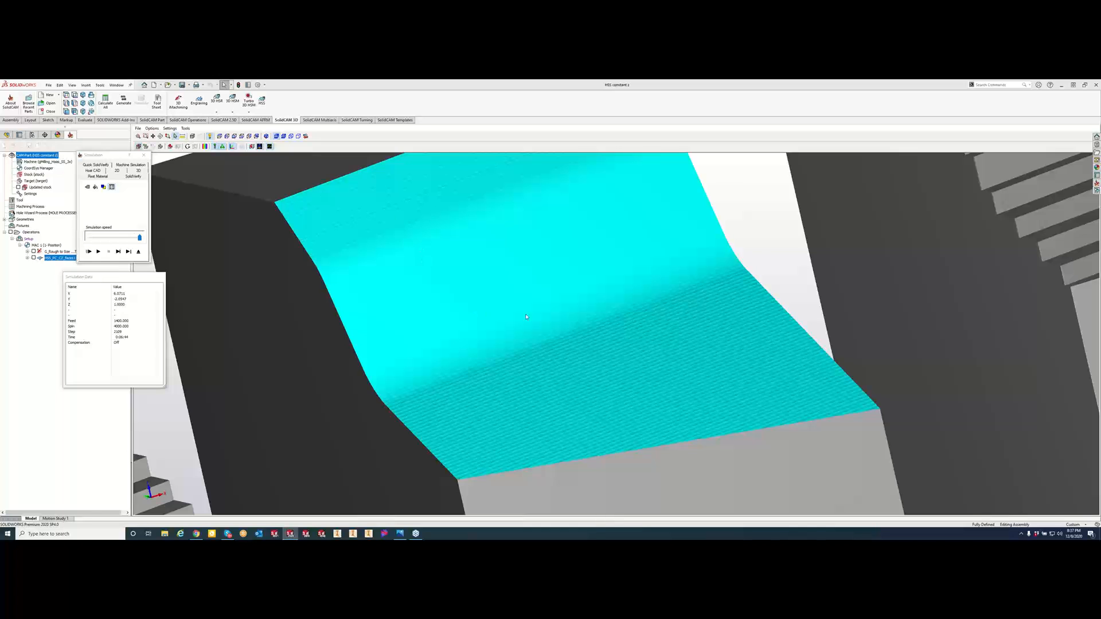
middle_drag(680, 398, 908, 446)
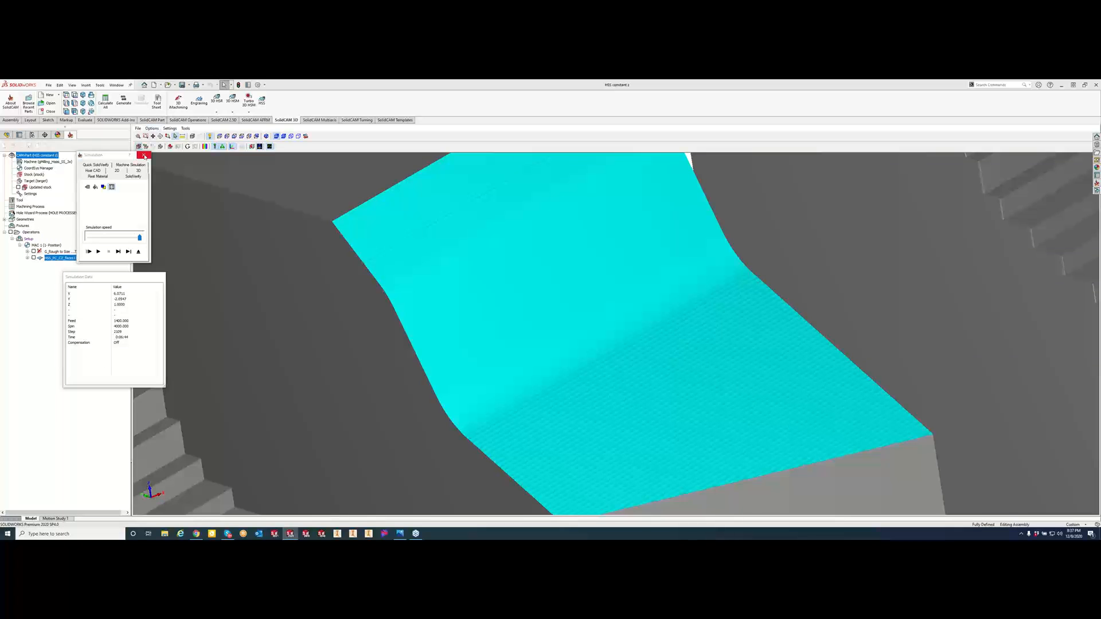
click(144, 154)
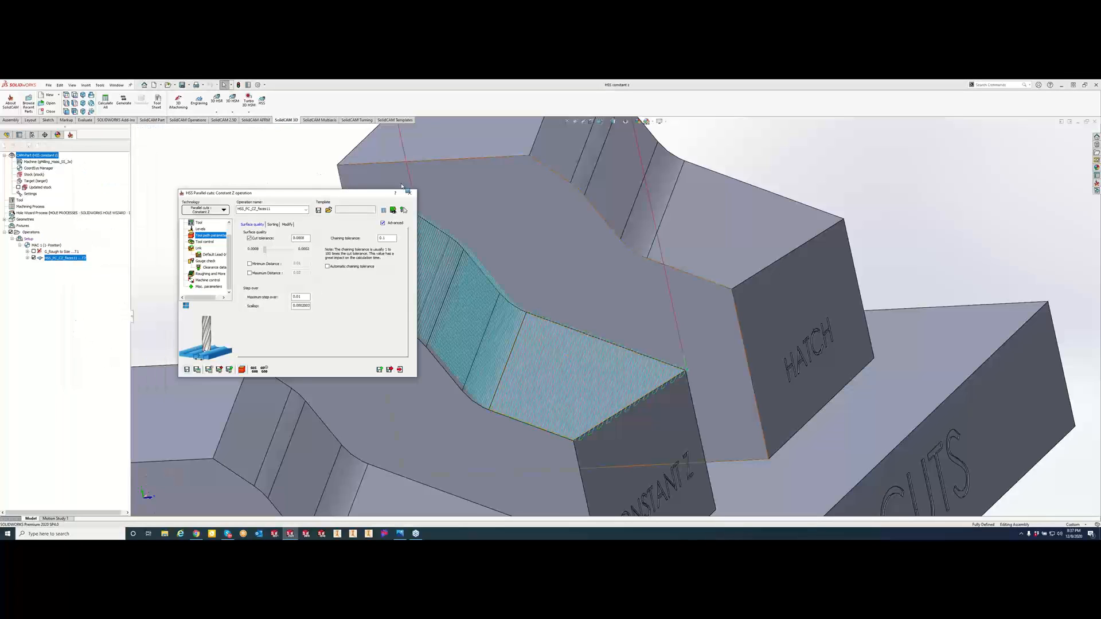
Step: Close the Constant Z operation and its part, and open the HSS pocket part from the recent CAM parts
click(409, 196)
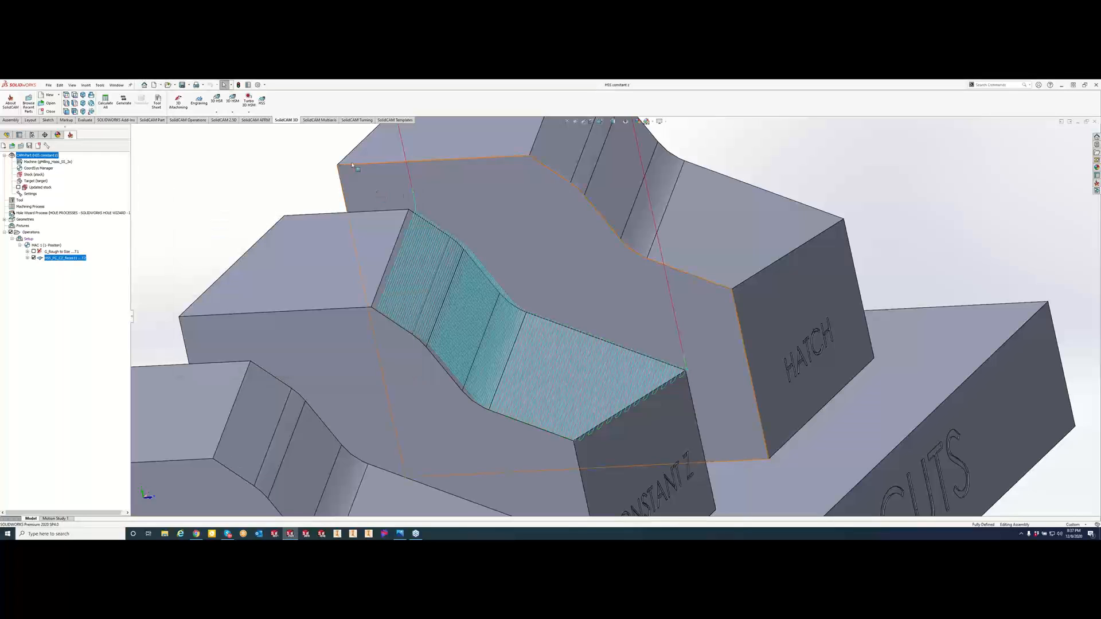
scroll(440, 276, up, 1)
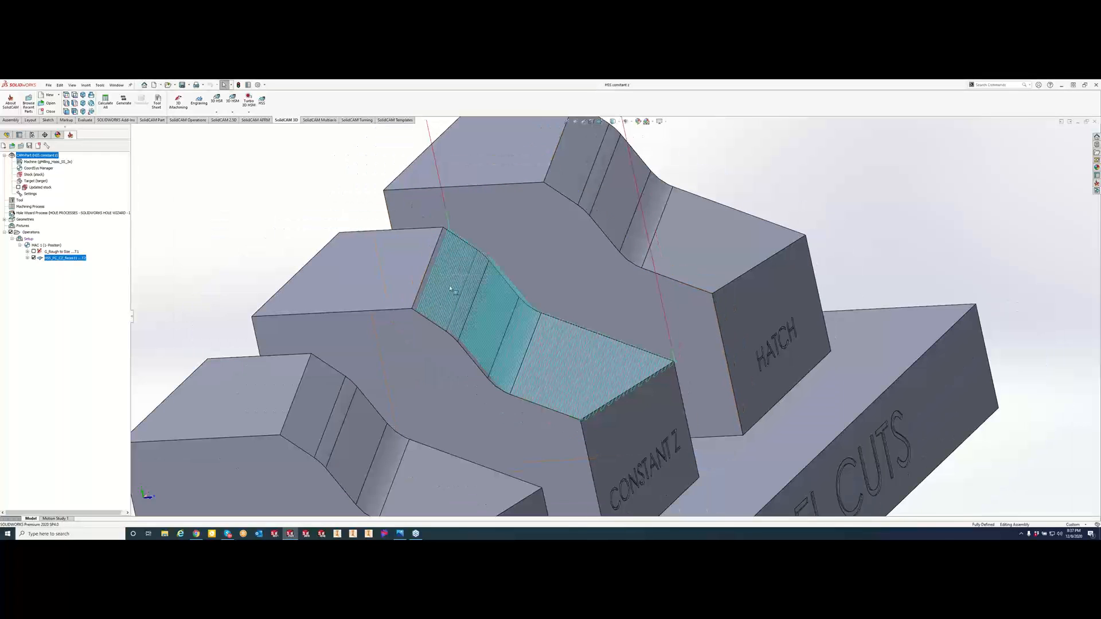
middle_drag(253, 207, 256, 214)
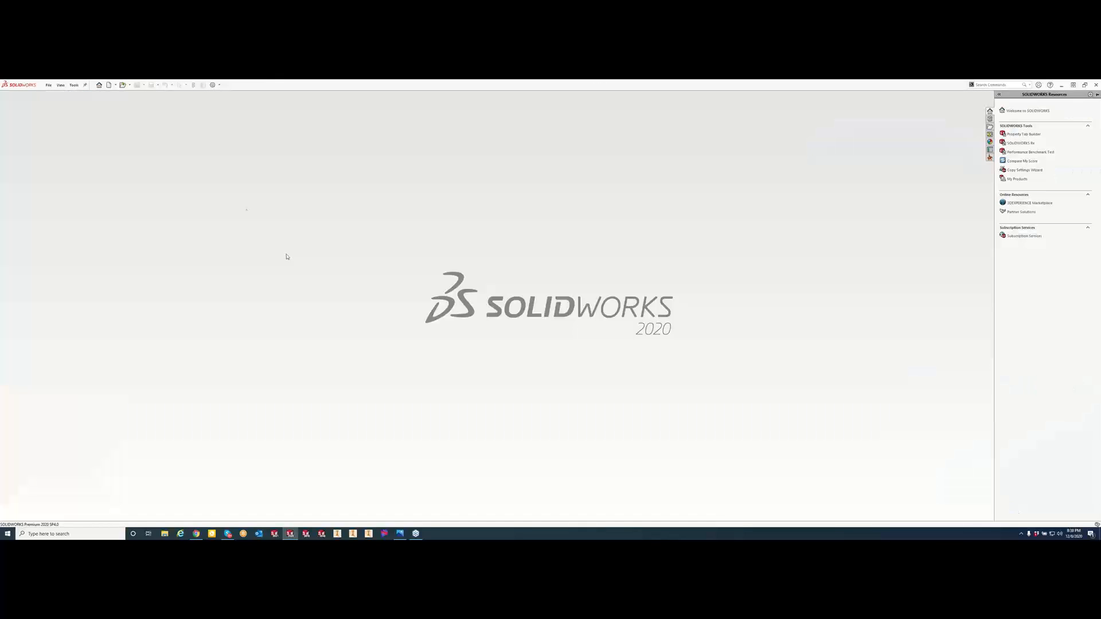
click(75, 86)
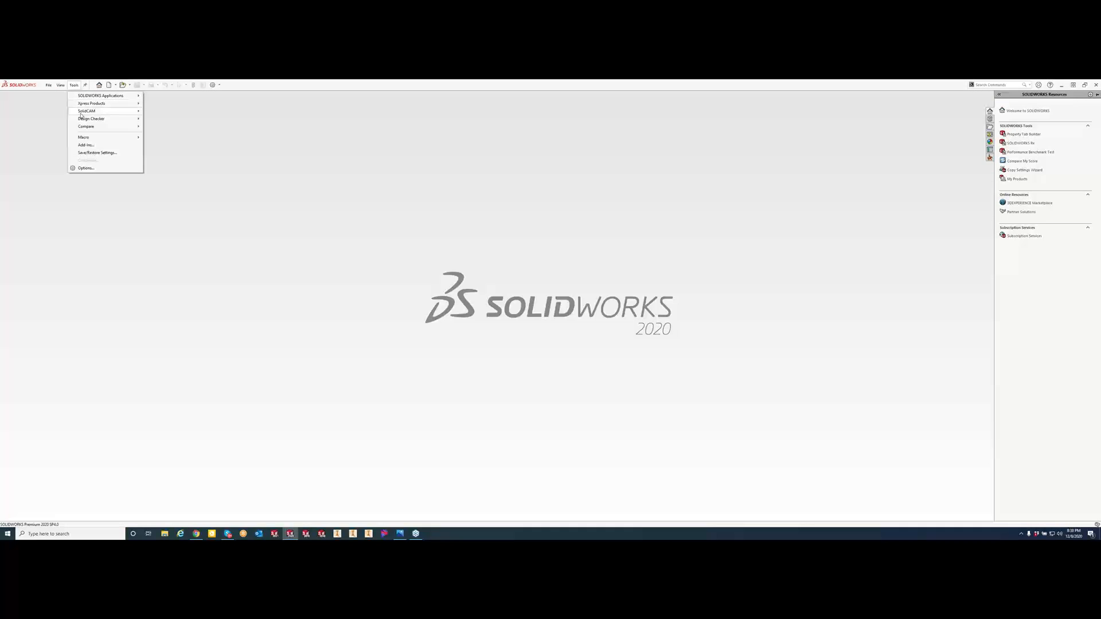
mouse_move(83, 112)
mouse_move(208, 252)
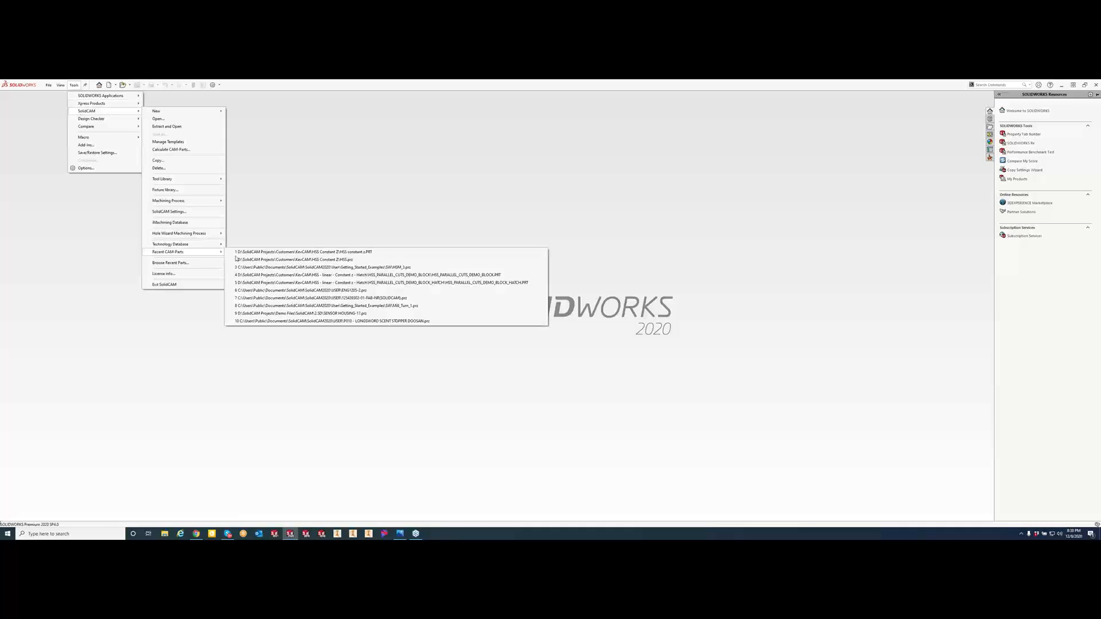
click(245, 260)
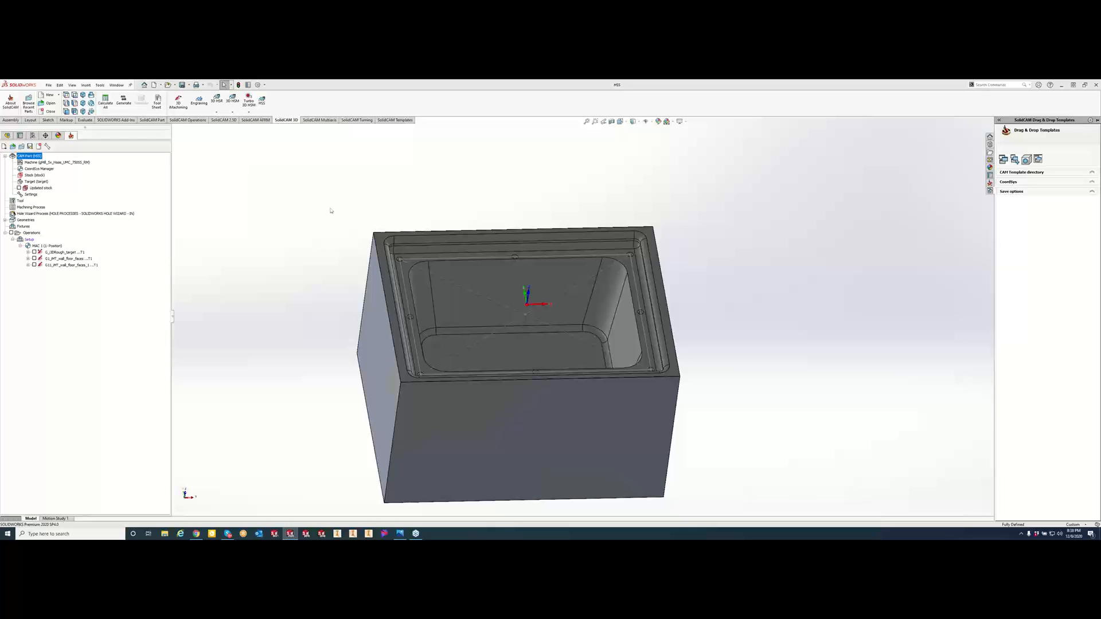
Step: Start a new HSS Parallel cuts Constant Z operation on the pocket part and move its dialog clear of the pocket
middle_drag(698, 322, 575, 363)
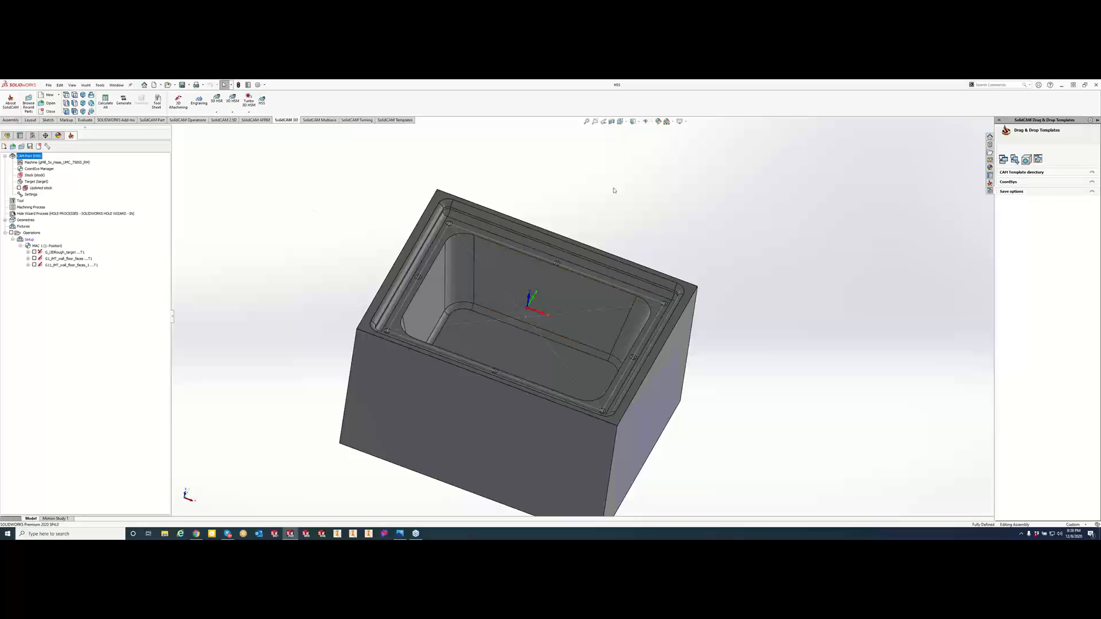
middle_drag(492, 338, 461, 341)
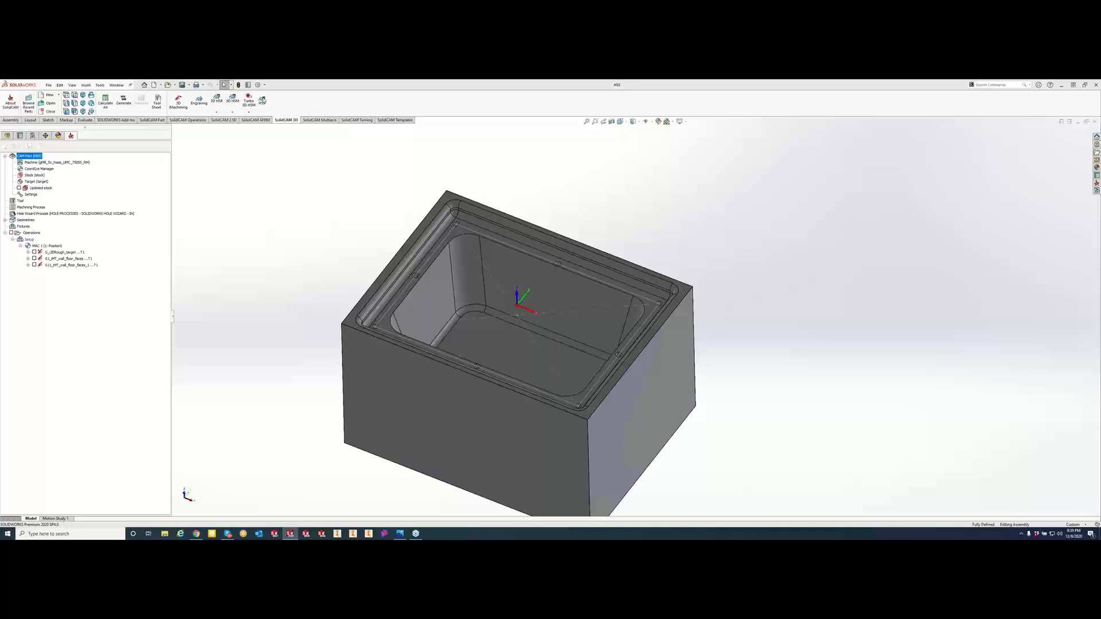
click(262, 101)
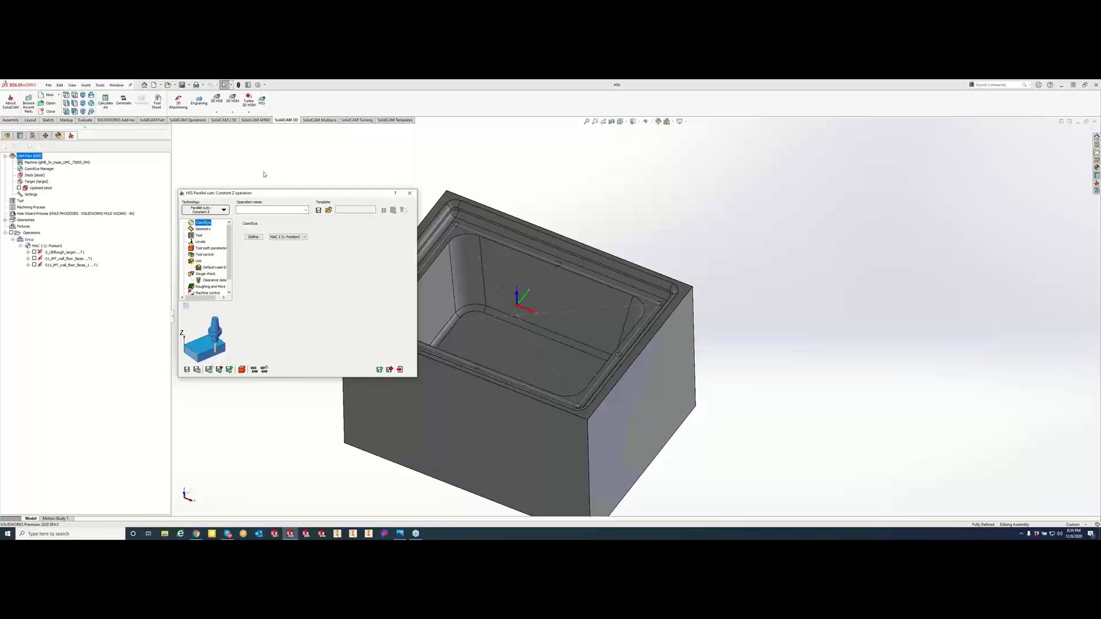
drag(282, 193, 244, 164)
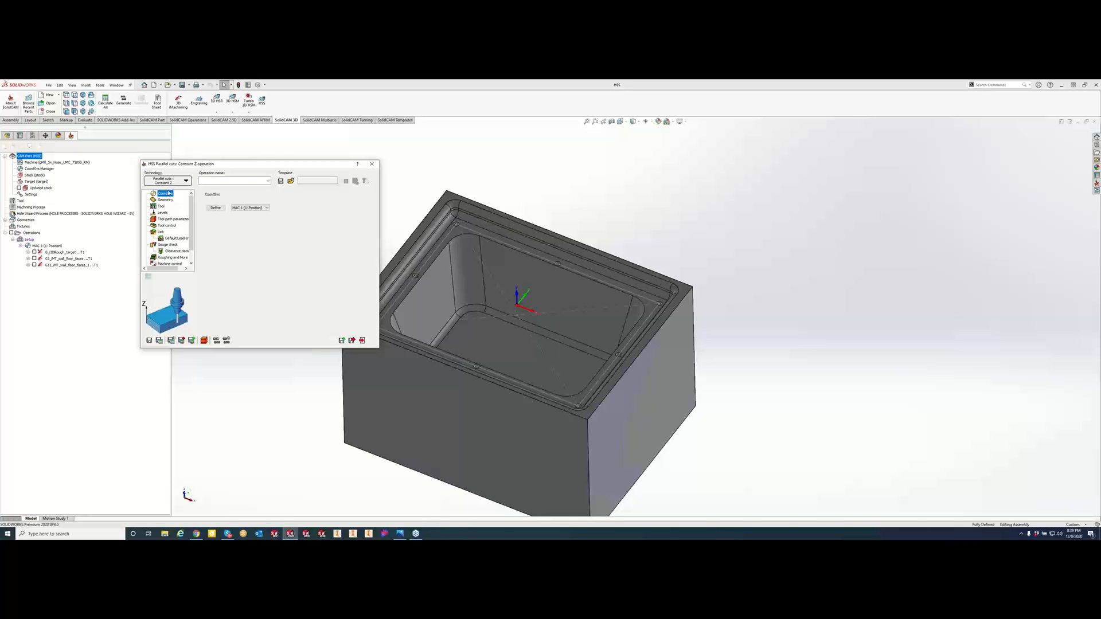
Step: Define a new drive surface geometry and pick the first pocket walls, their rounded corners and the adjoining bottom fillets
click(166, 199)
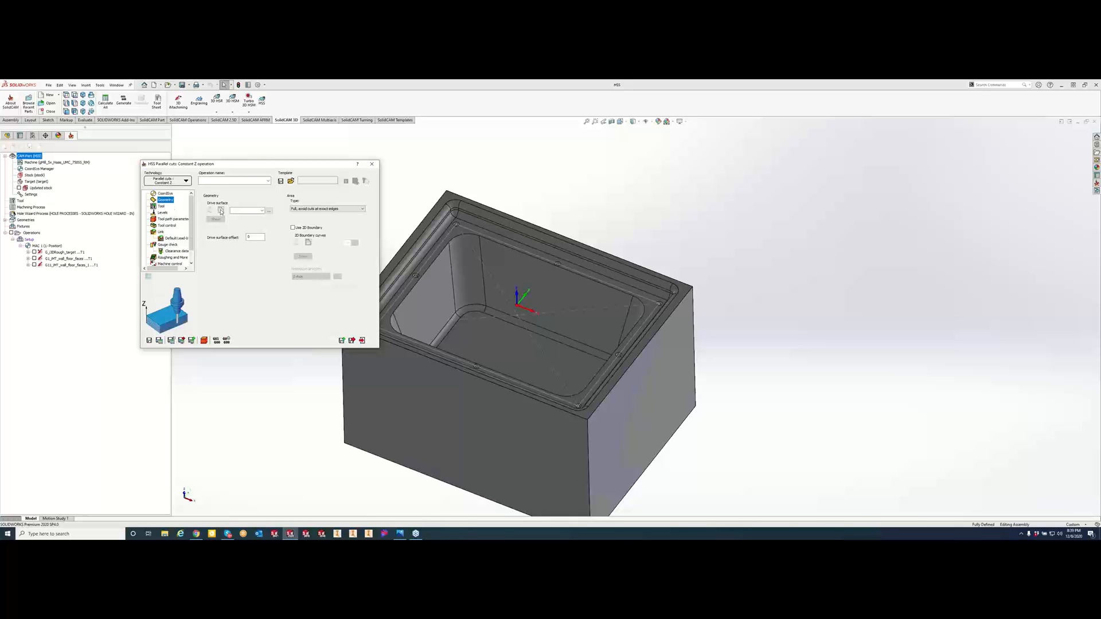
click(221, 211)
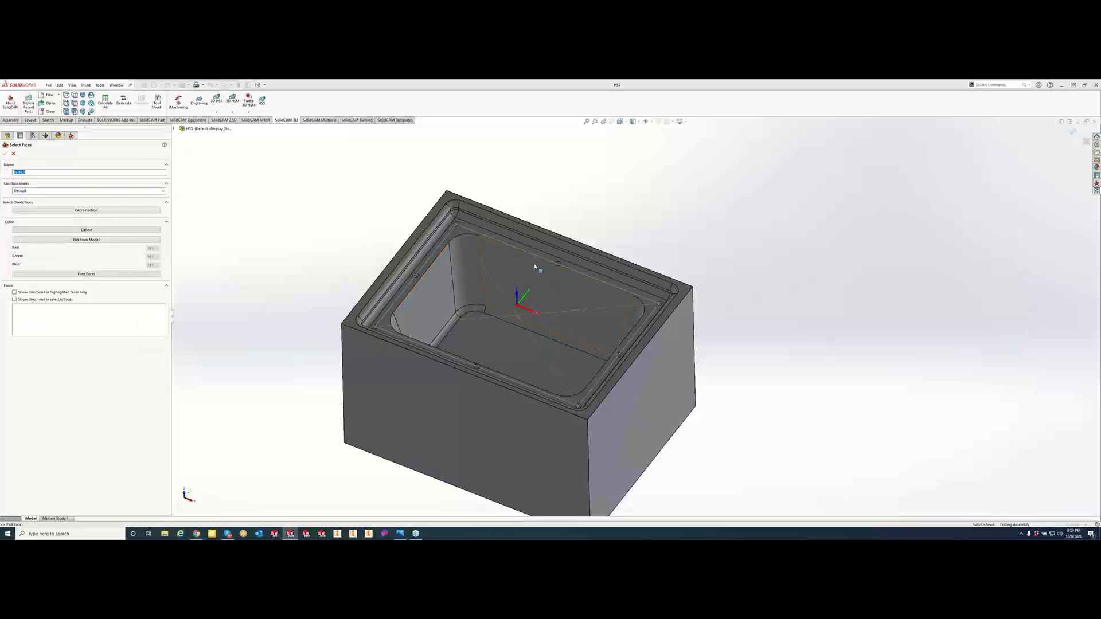
click(504, 284)
click(471, 284)
click(431, 303)
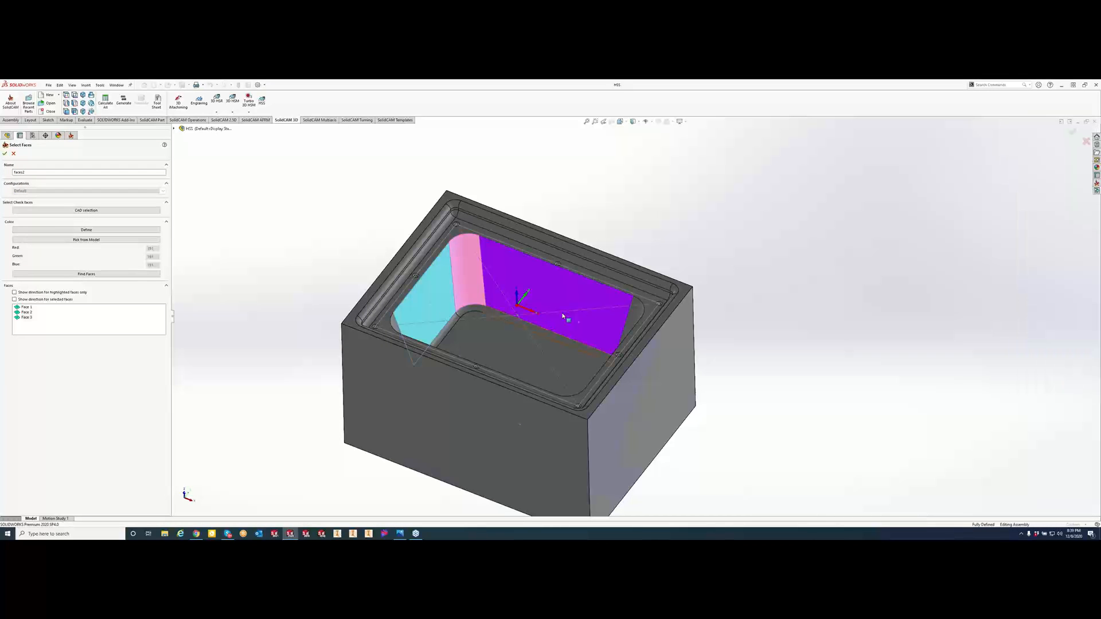
click(626, 318)
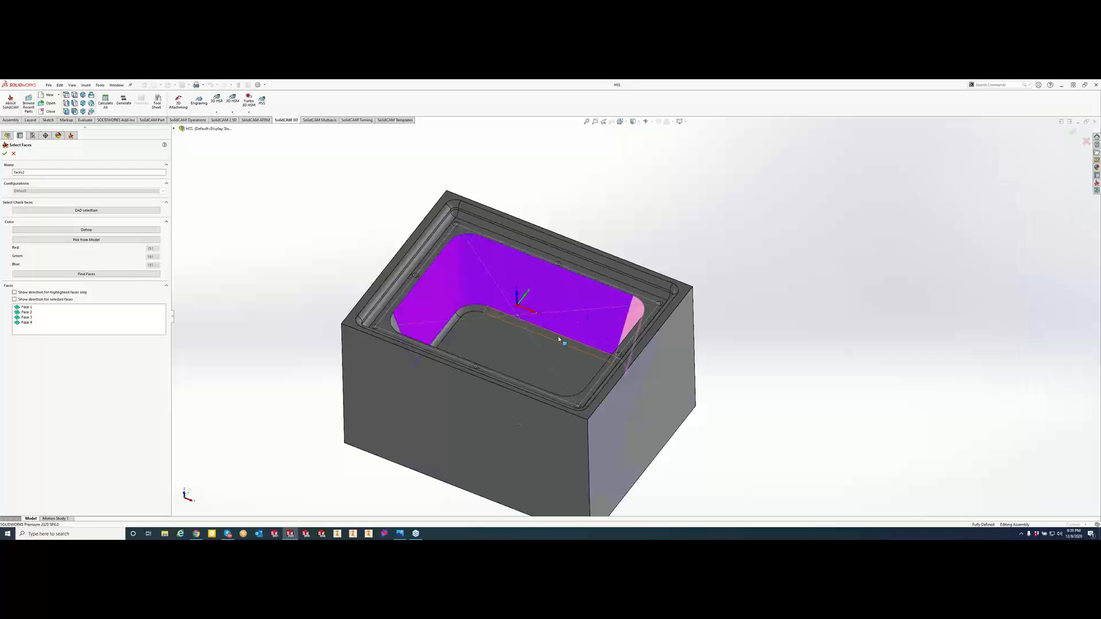
click(487, 312)
click(462, 317)
click(456, 322)
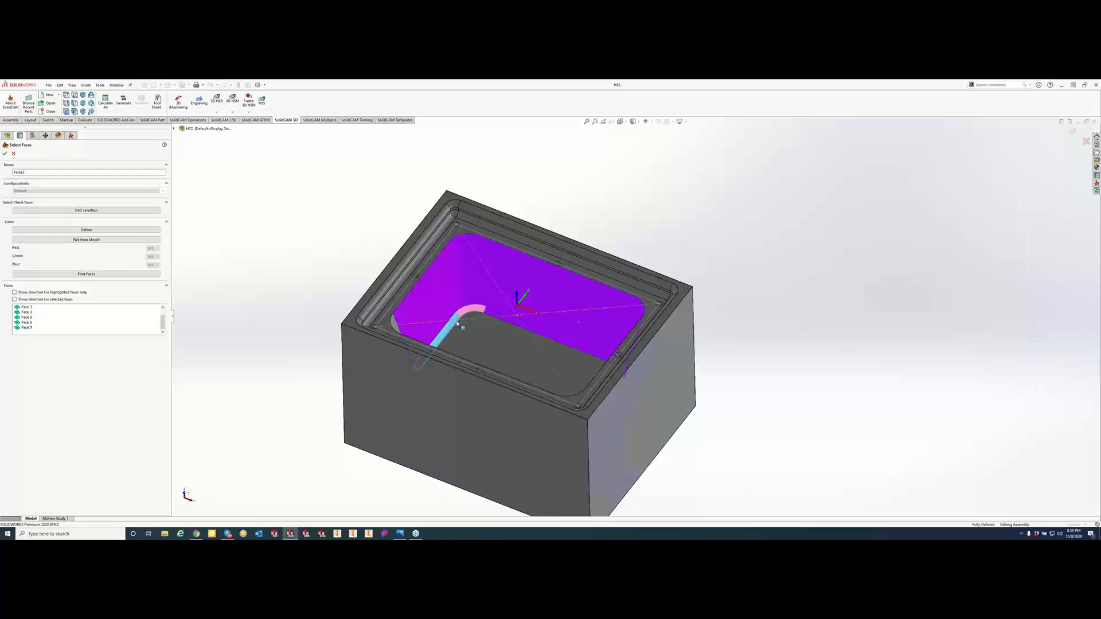
Step: Add more pocket walls, rounded corners and bottom fillets around the other sides and accept the drive surface selection
middle_drag(457, 324, 401, 344)
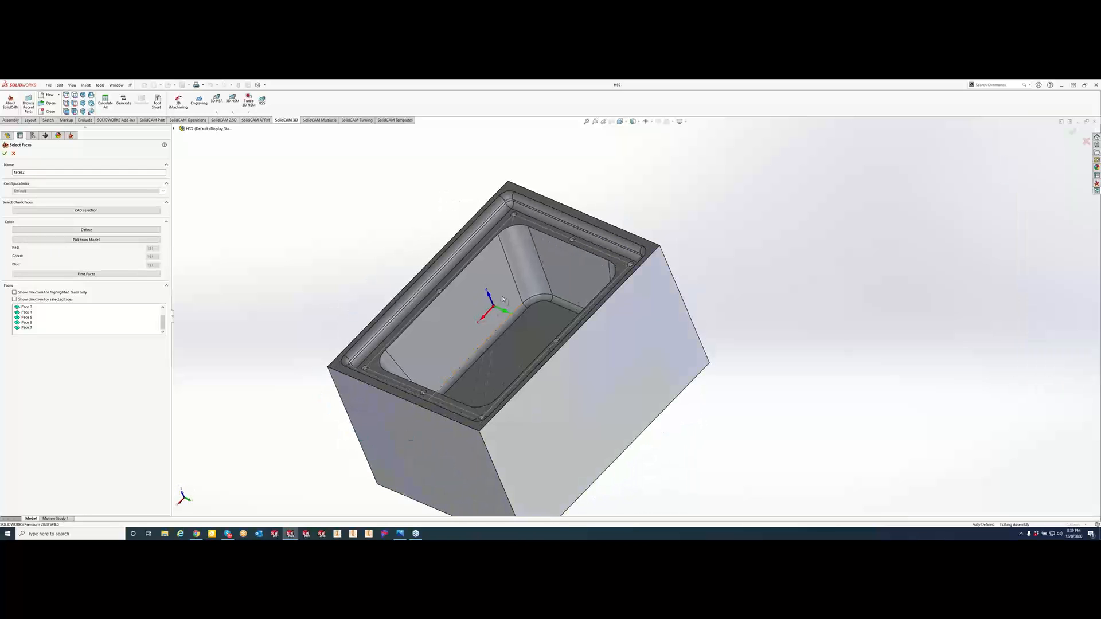
click(523, 267)
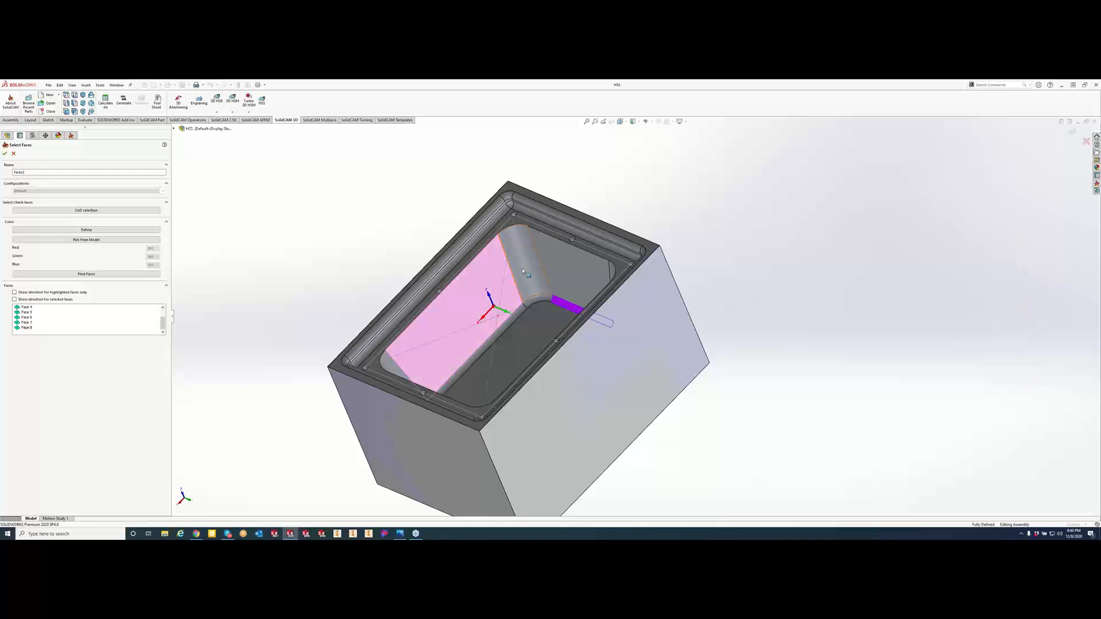
click(522, 270)
middle_drag(523, 271, 453, 313)
click(456, 313)
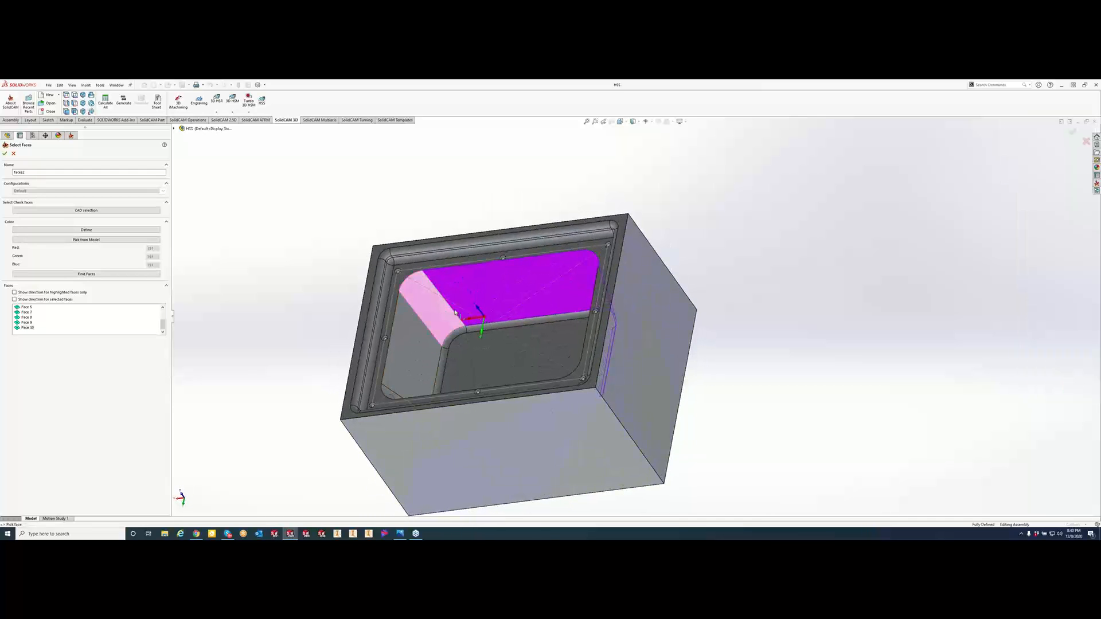
scroll(459, 316, up, 3)
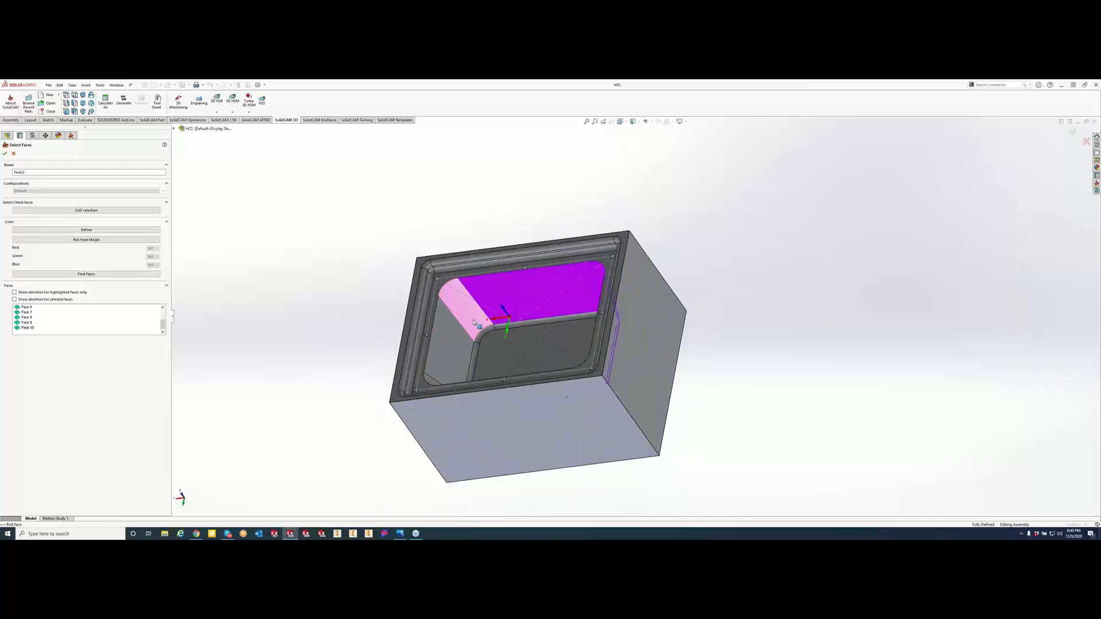
click(512, 330)
click(532, 321)
middle_drag(580, 336, 615, 324)
click(604, 319)
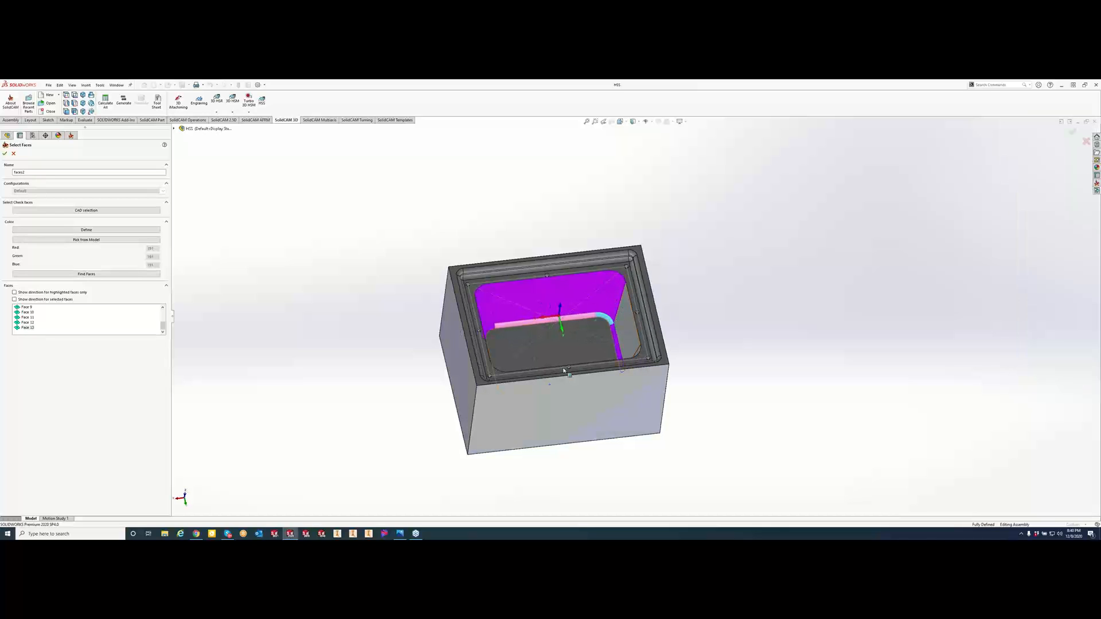
middle_drag(575, 340, 663, 437)
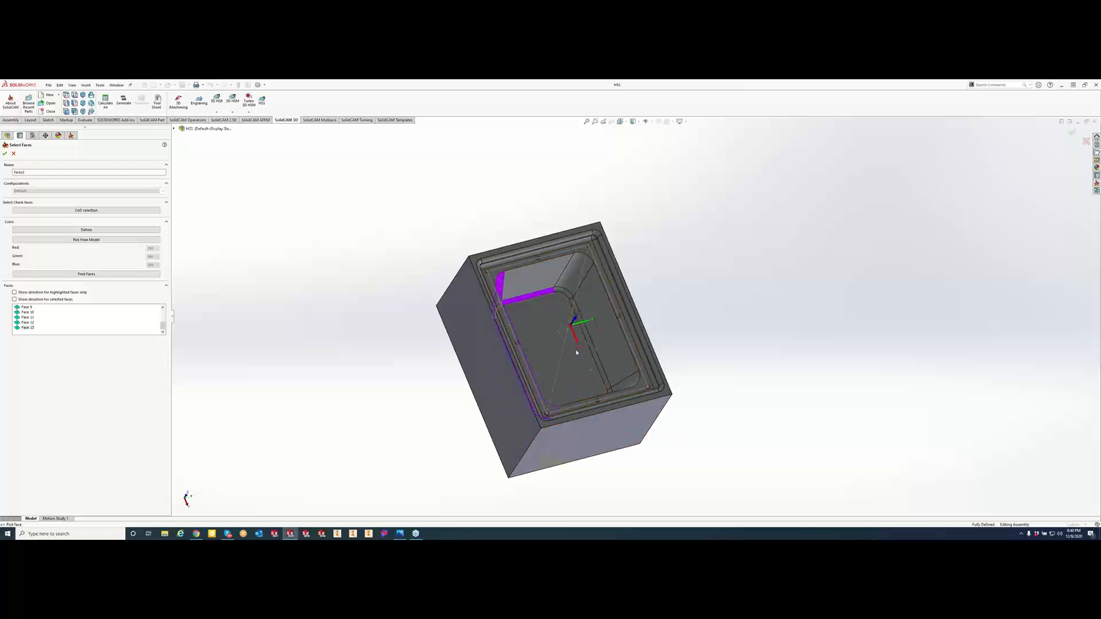
click(5, 153)
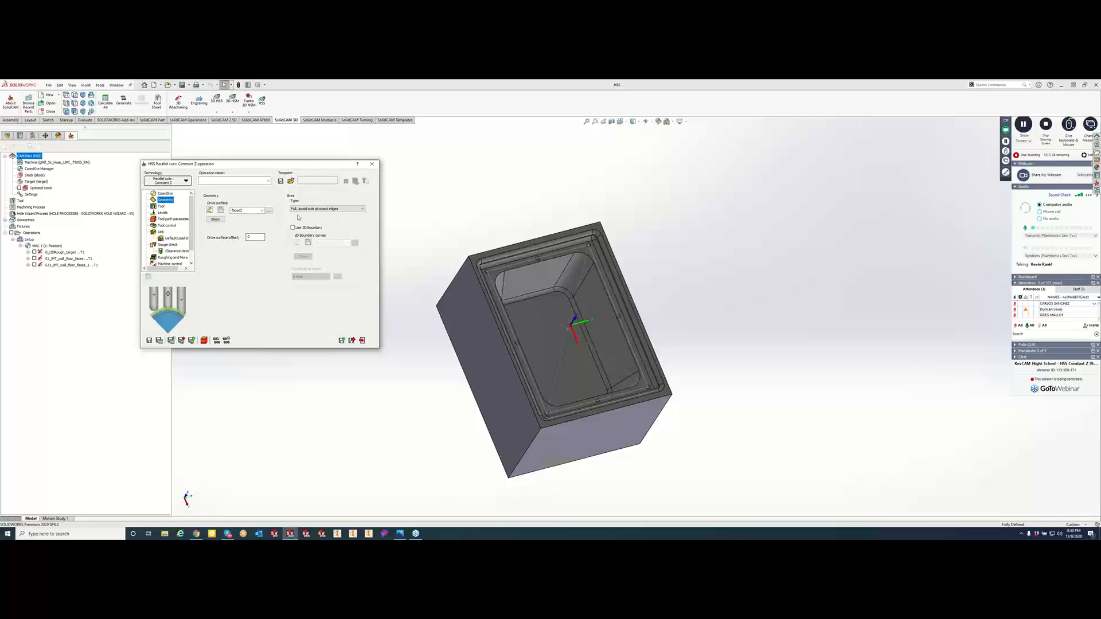
Step: Assign the existing ball nose mill from the part's tool table to the operation
click(161, 207)
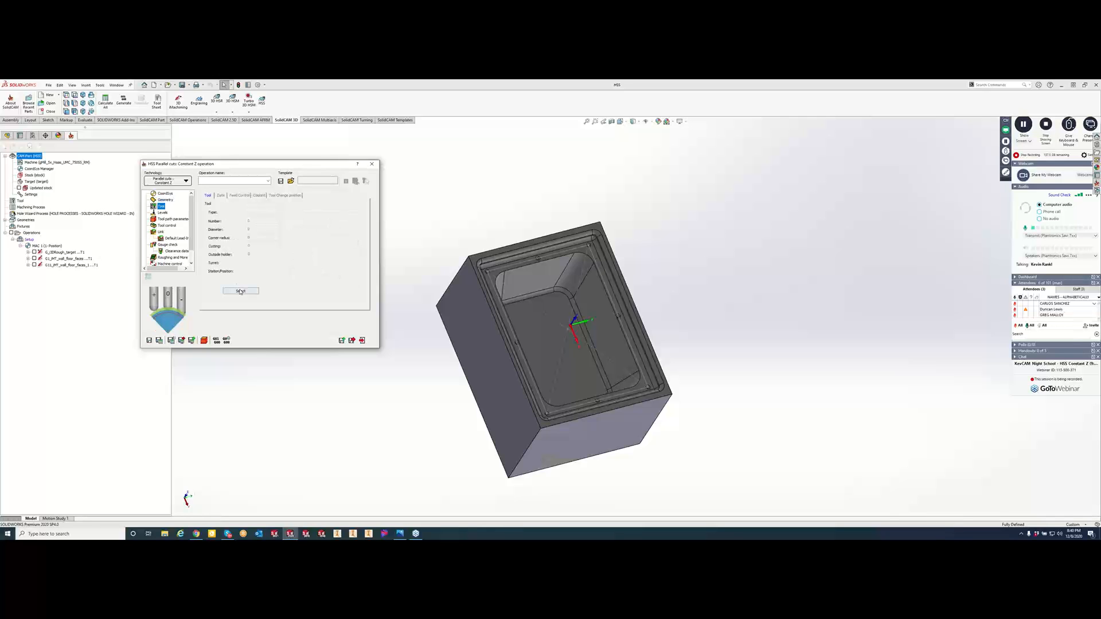
click(241, 291)
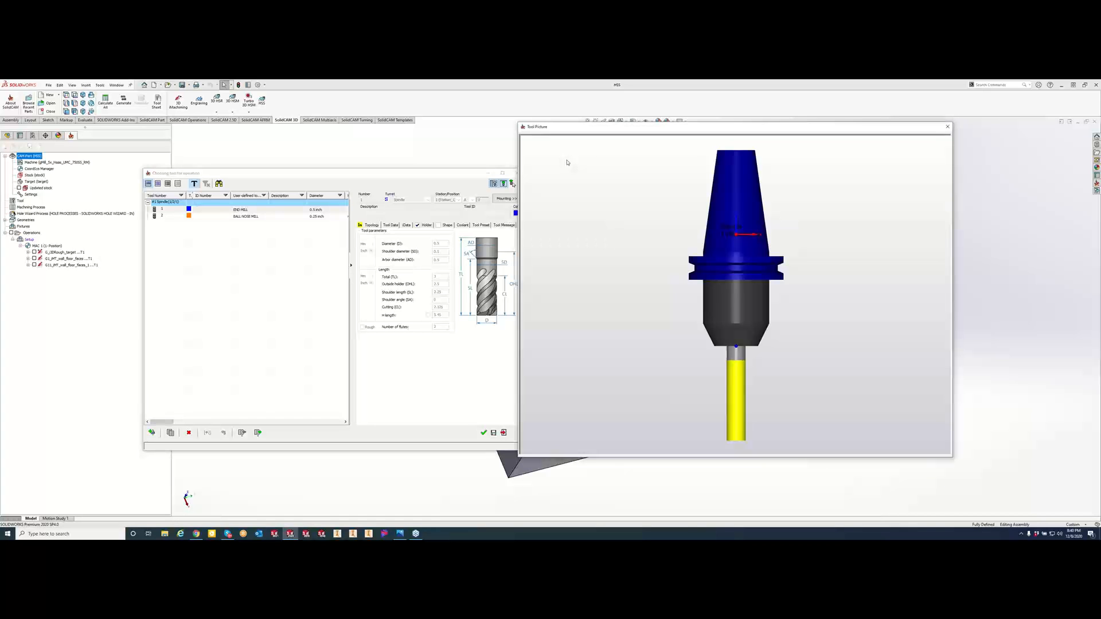
click(231, 217)
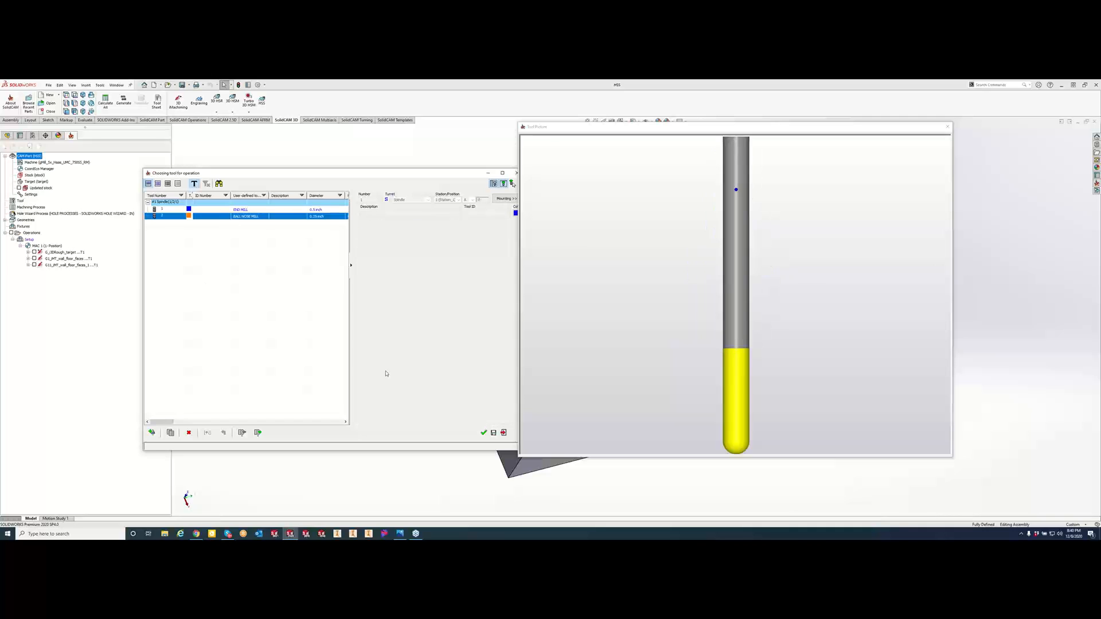
click(484, 434)
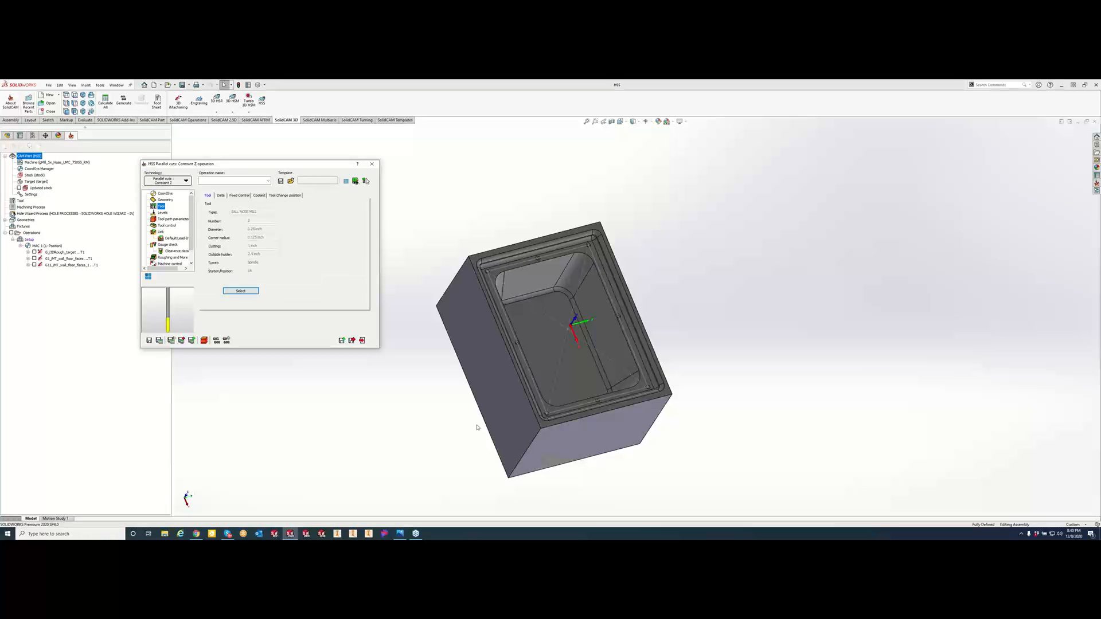
Step: Check the levels and surface quality settings, save and calculate the operation, and inspect the passes on the pocket walls
click(163, 214)
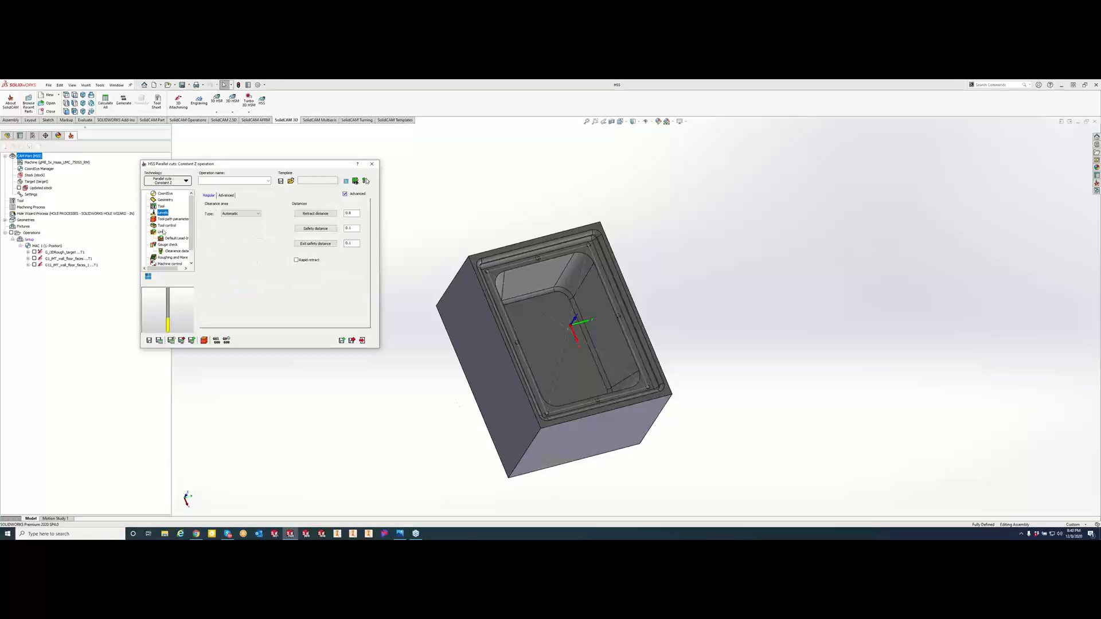
click(165, 219)
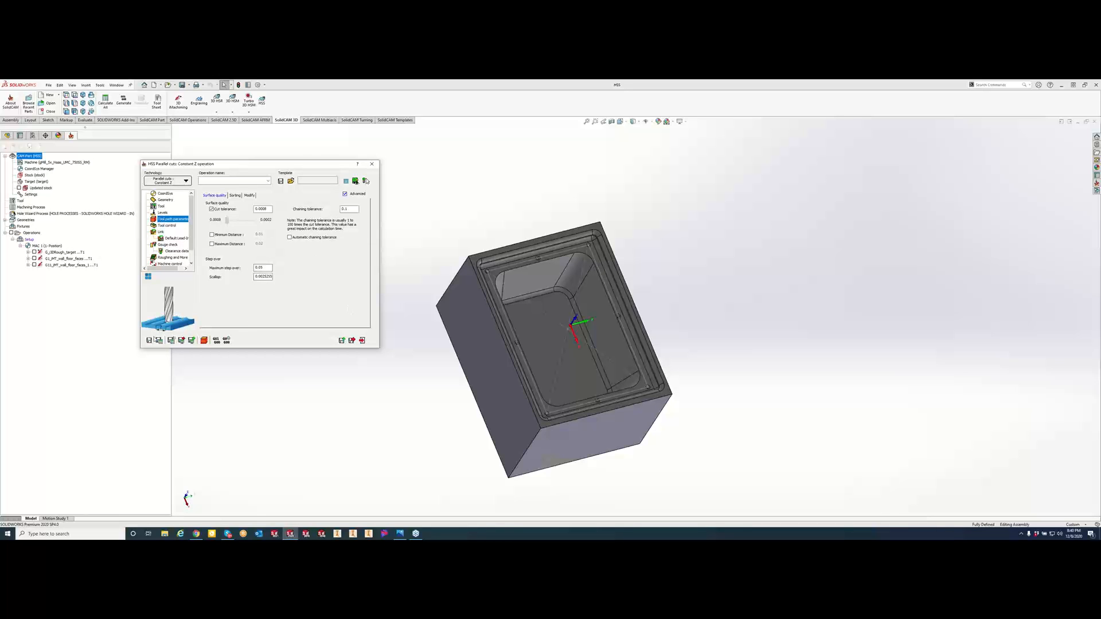
click(159, 340)
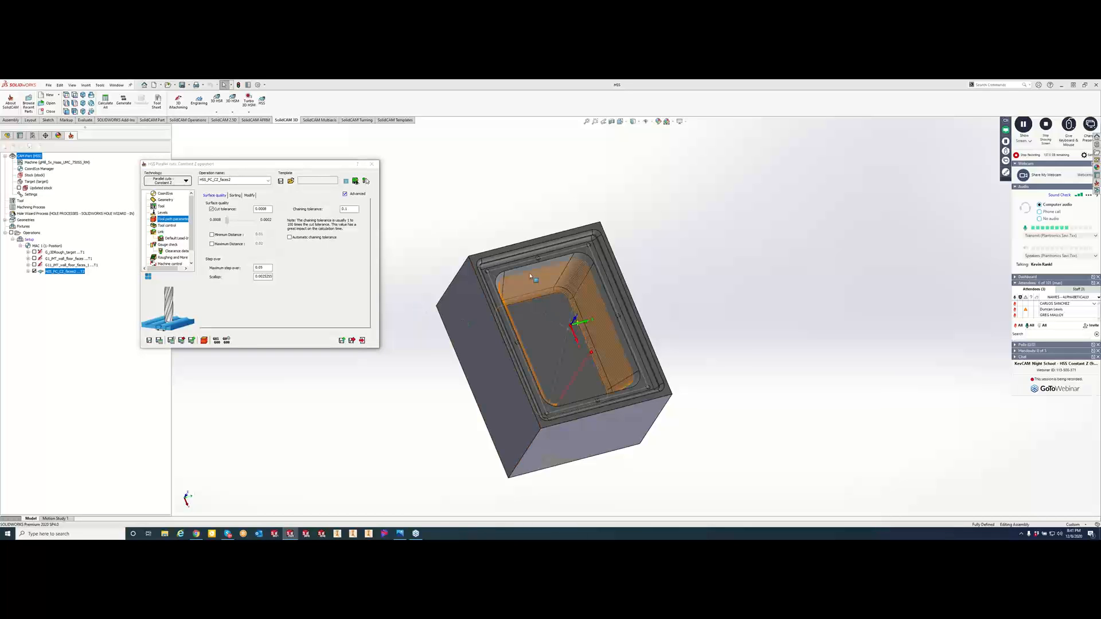
middle_drag(530, 276, 448, 376)
key(f)
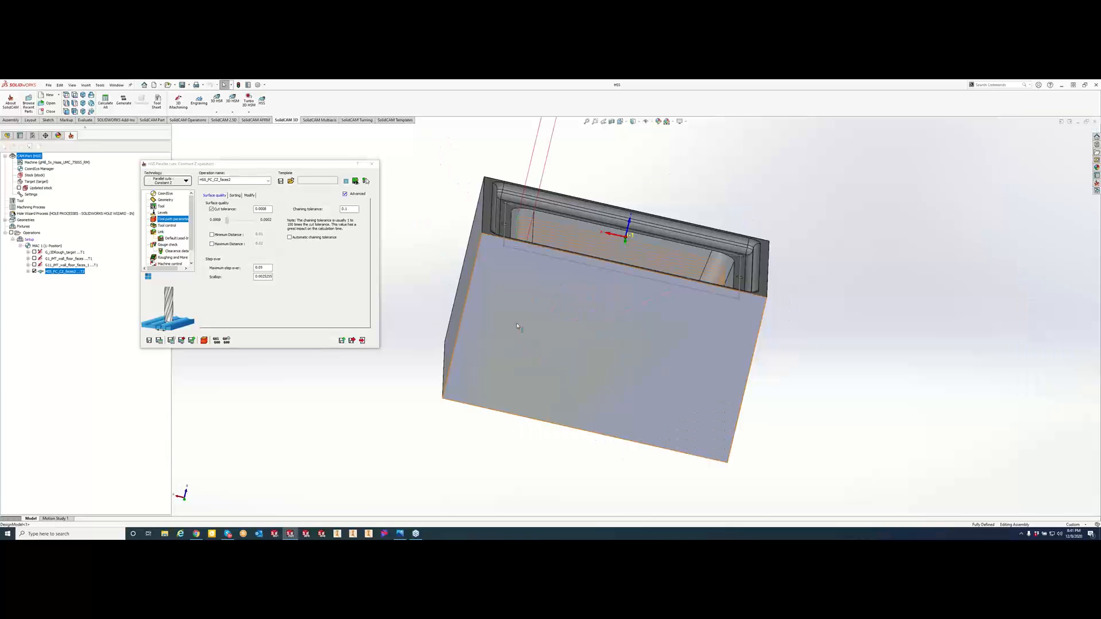
middle_drag(519, 327, 499, 348)
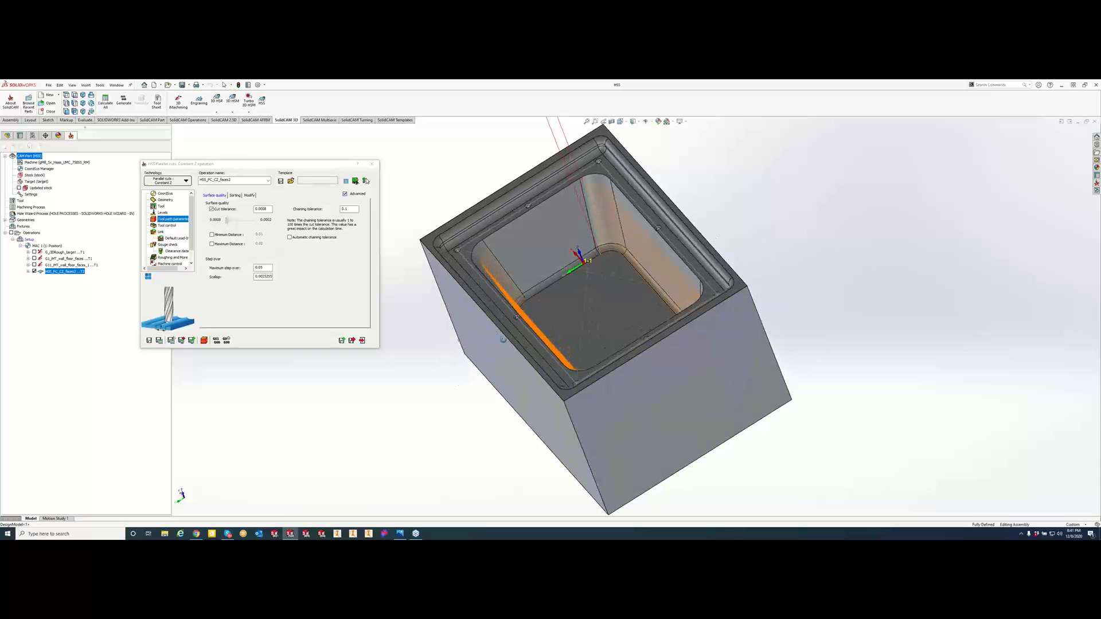
Step: Add the missing pocket wall and its adjoining bottom fillets to the drive surfaces and recalculate the operation
click(166, 200)
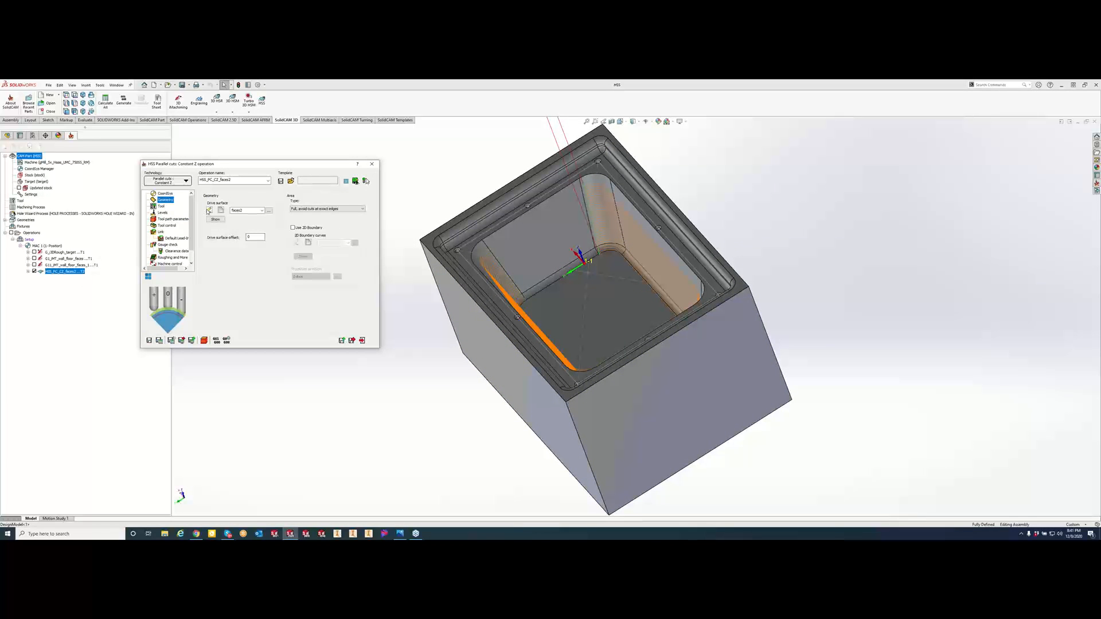
click(209, 211)
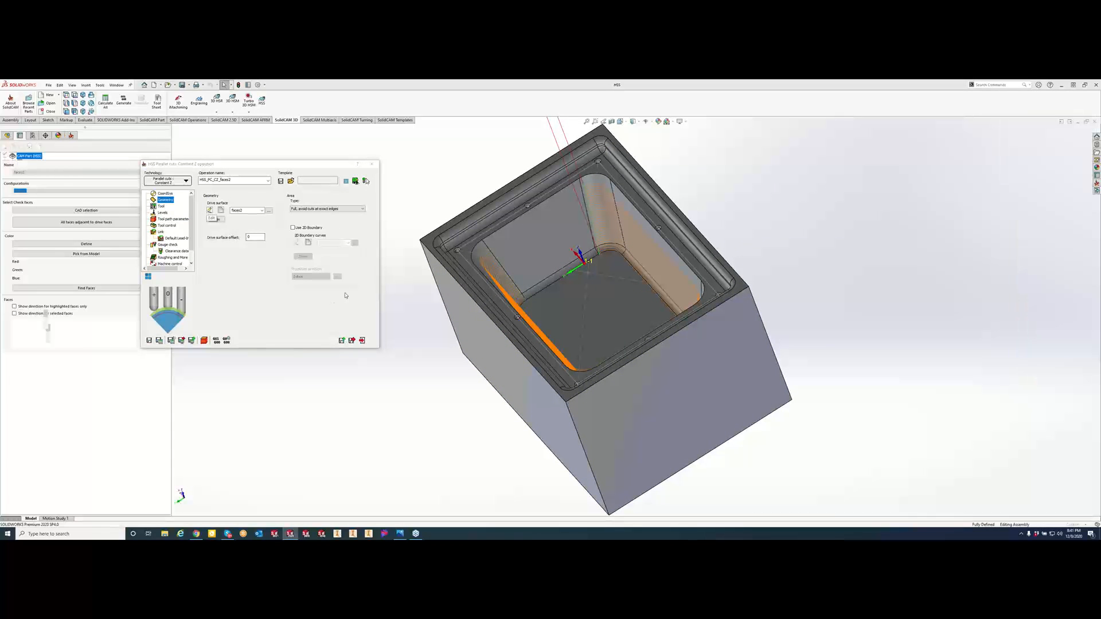
click(545, 285)
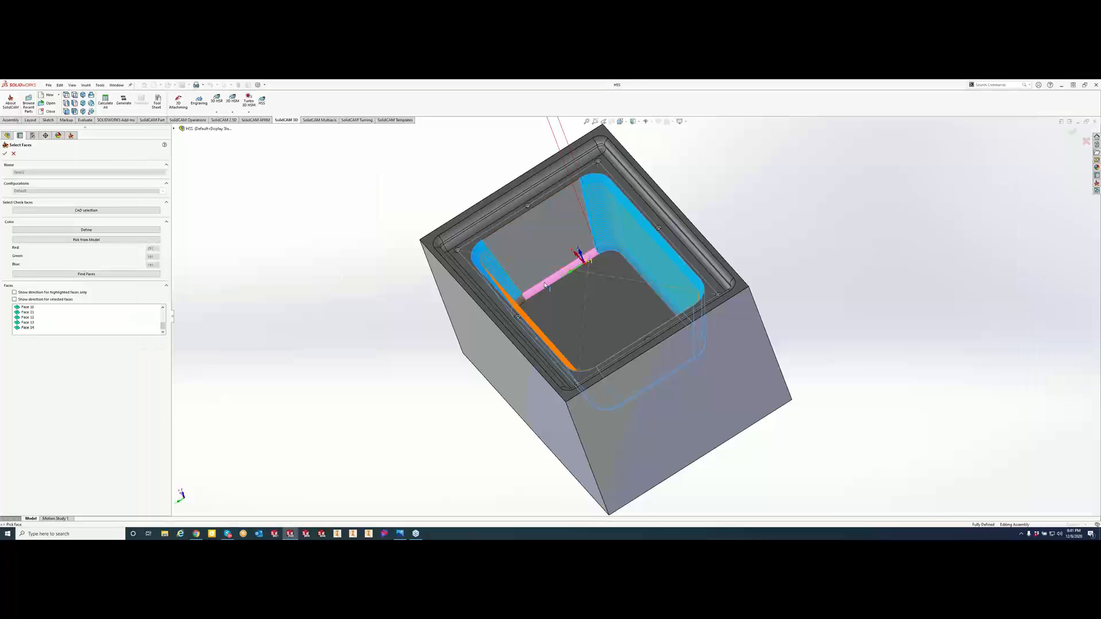
click(523, 300)
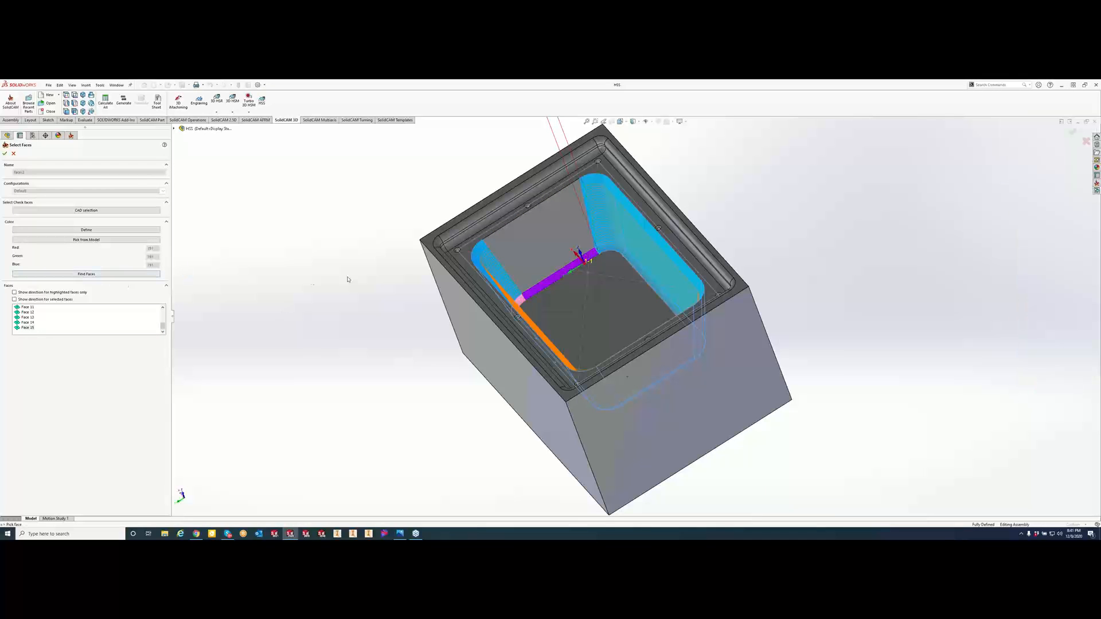
middle_drag(348, 279, 359, 327)
click(541, 231)
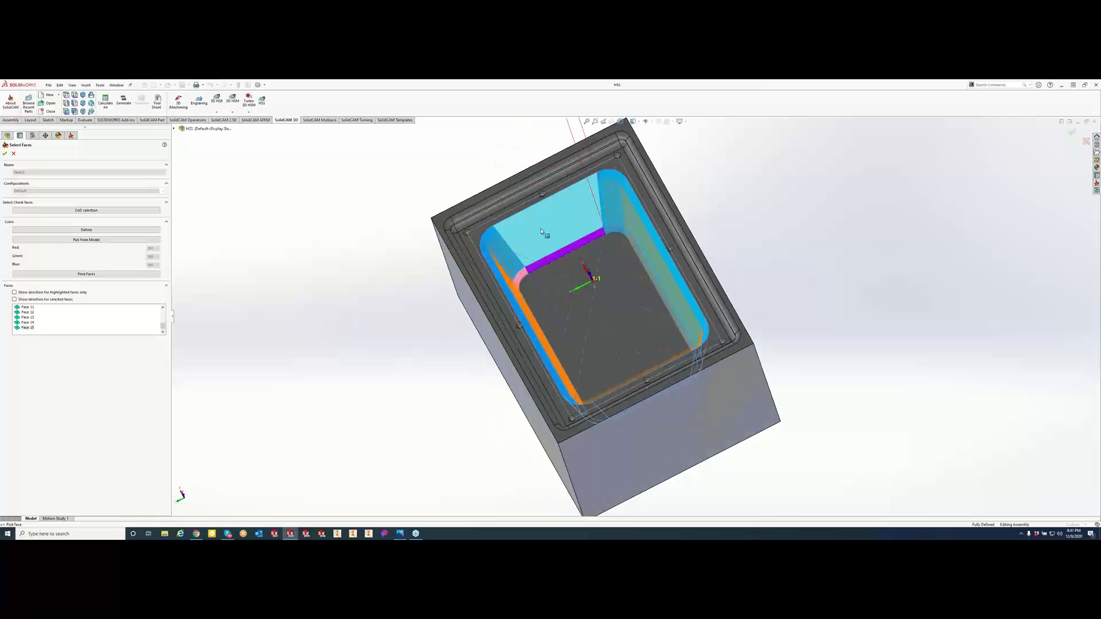
click(6, 154)
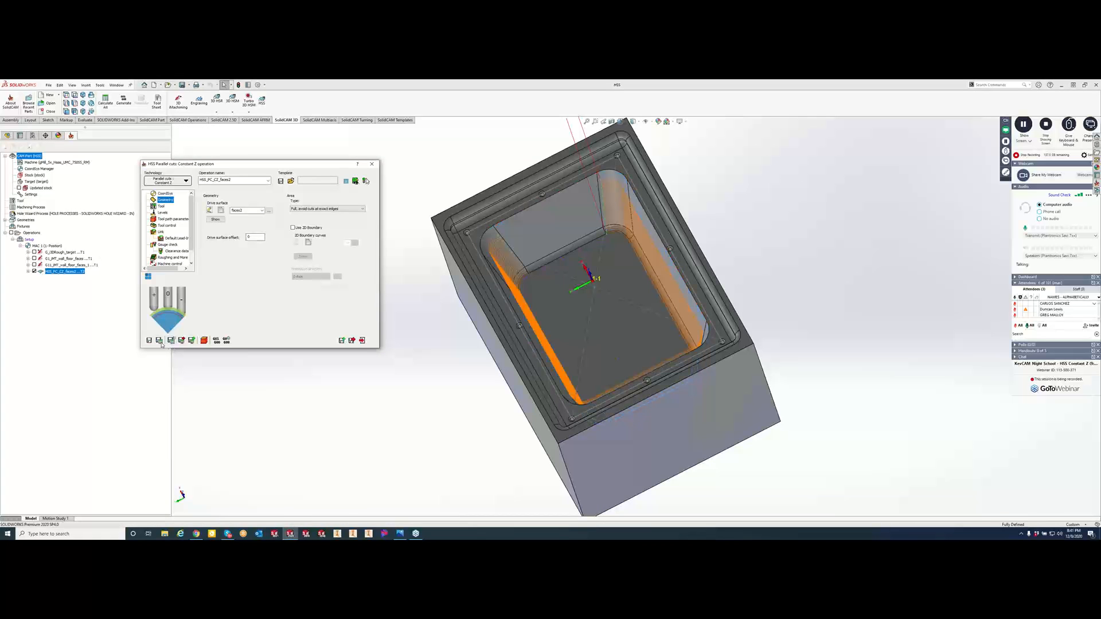
click(342, 340)
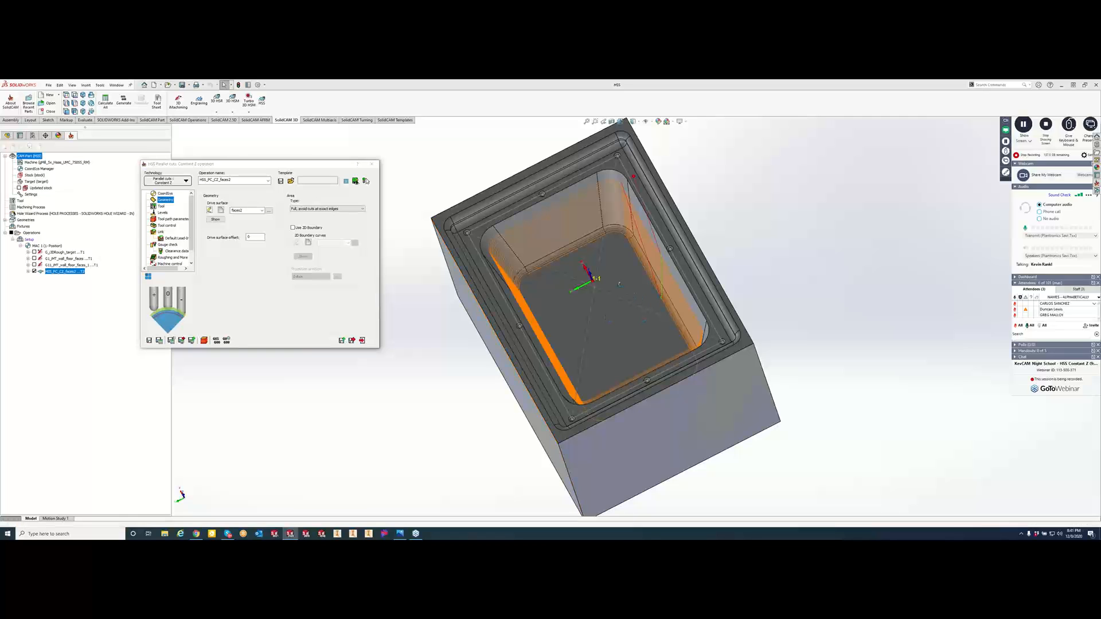
middle_drag(635, 294, 709, 254)
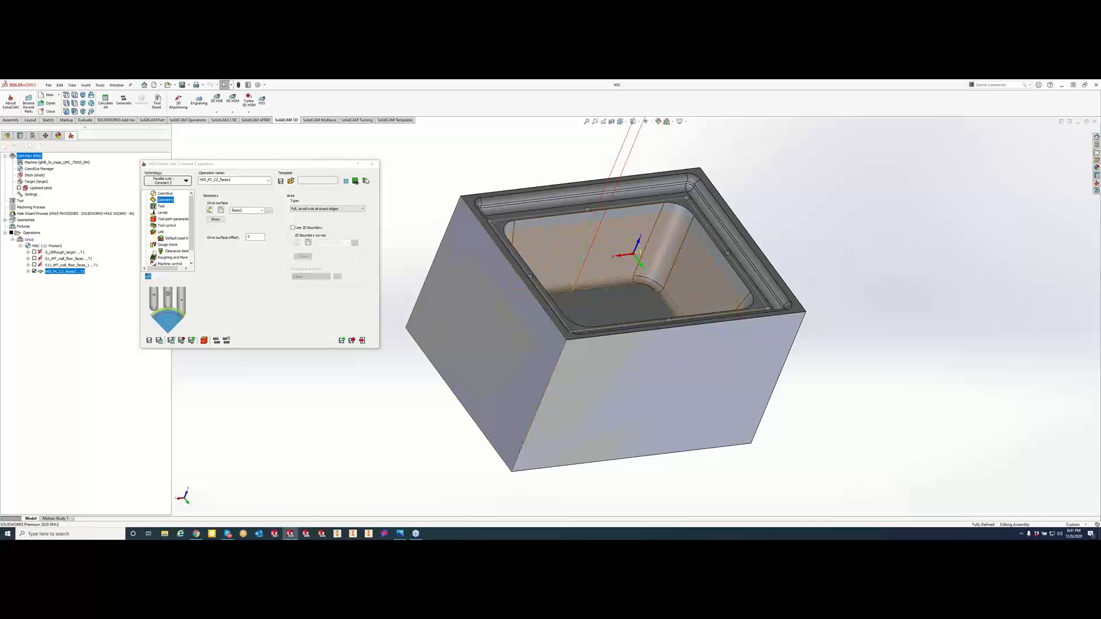
Step: Change the cutting method to Spiral, recalculate the operation, and inspect the toolpath around the pocket walls
click(172, 219)
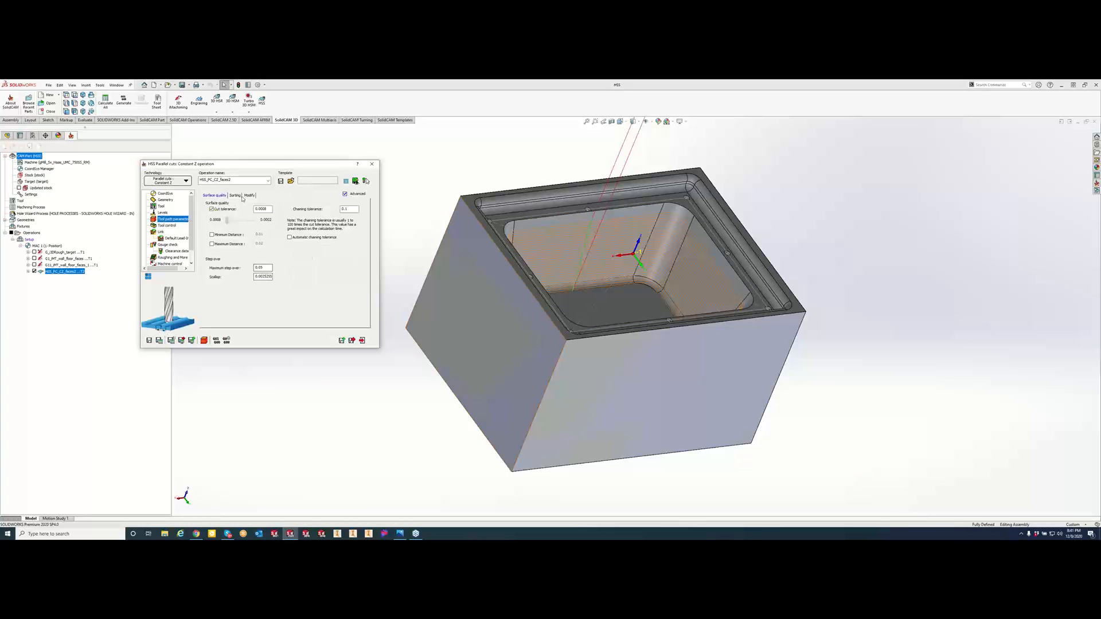
click(238, 197)
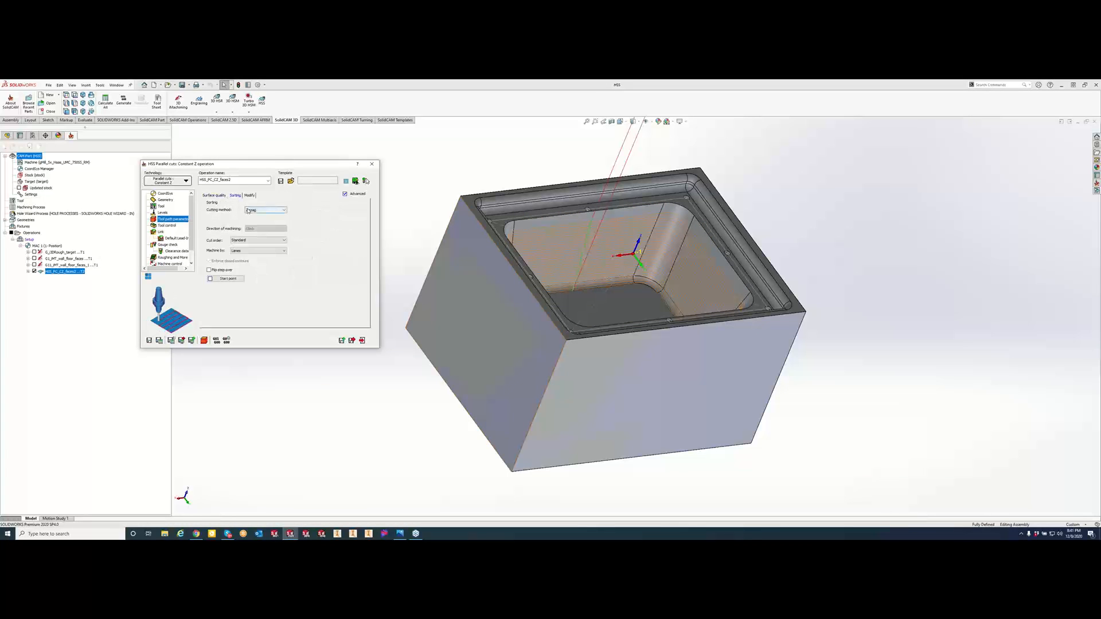
click(258, 210)
click(250, 224)
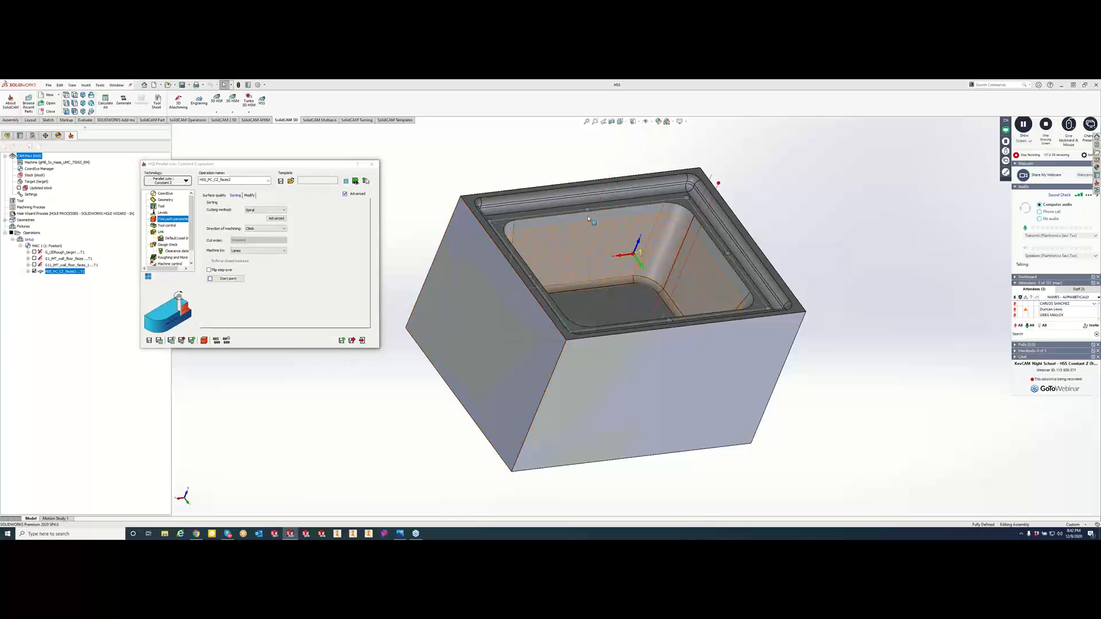
middle_drag(592, 221, 381, 364)
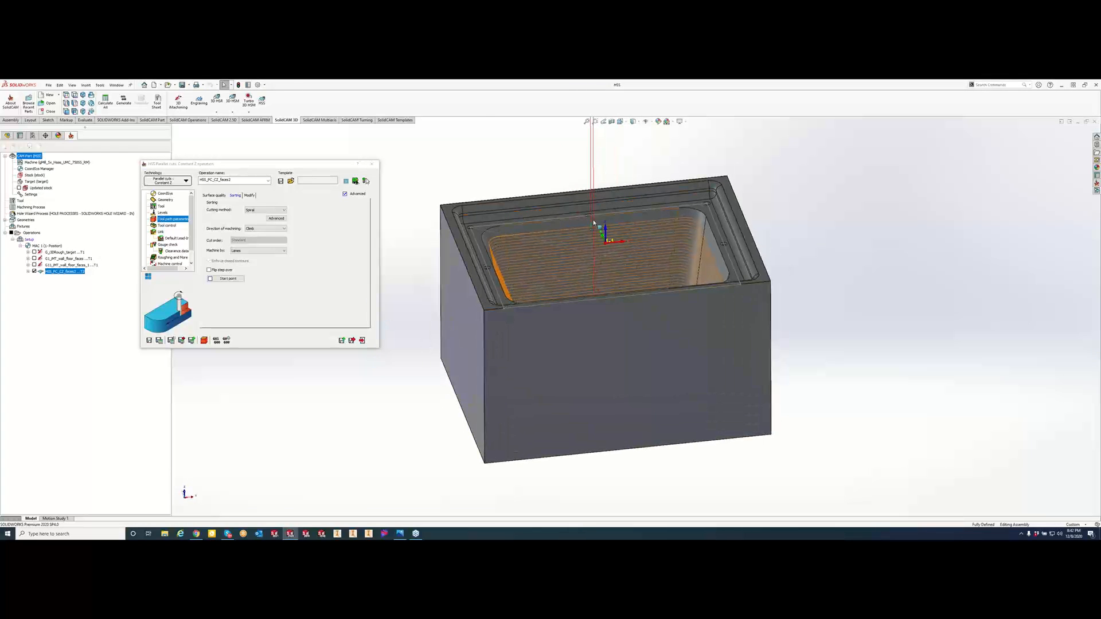
middle_drag(605, 267, 647, 281)
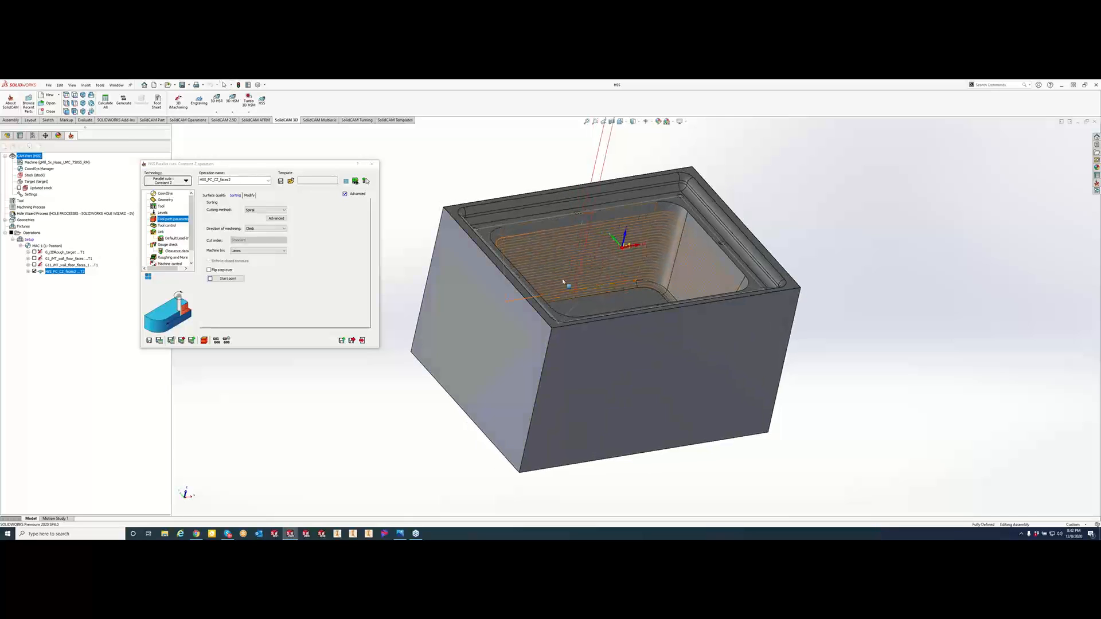
scroll(563, 280, down, 1)
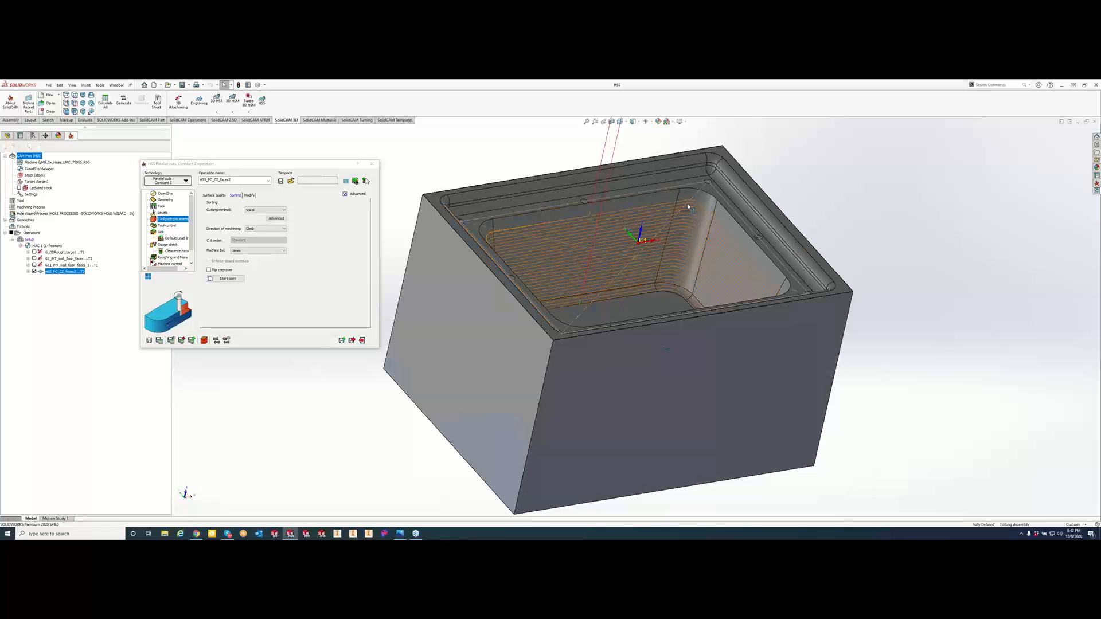
Step: Simulate the spiral operation in SolidVerify and inspect the machined pocket walls and bottom fillets
click(204, 340)
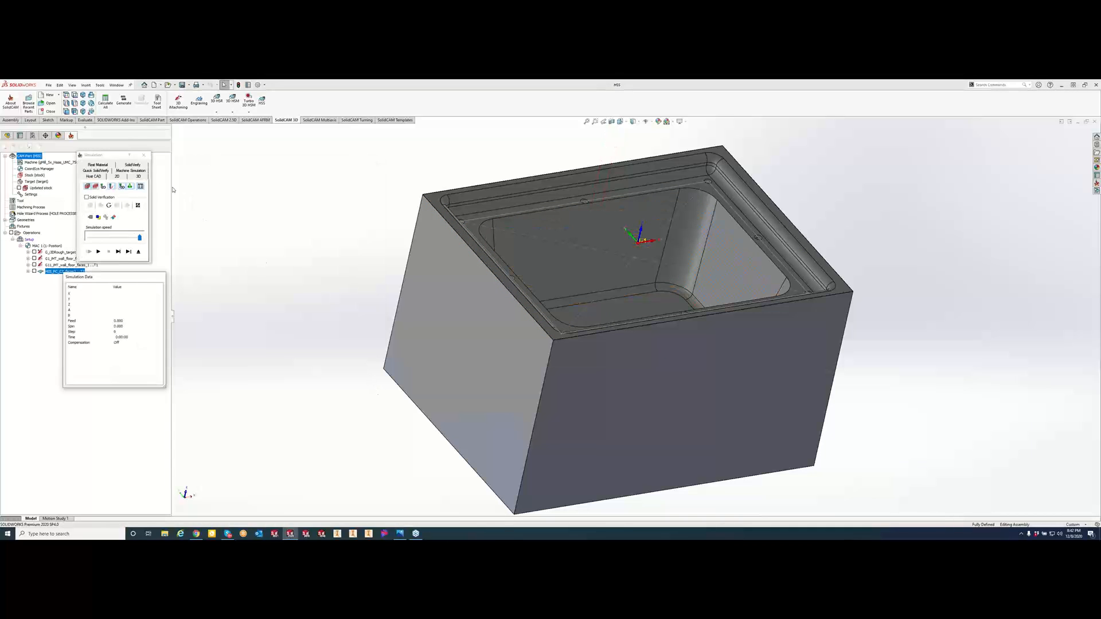
click(133, 165)
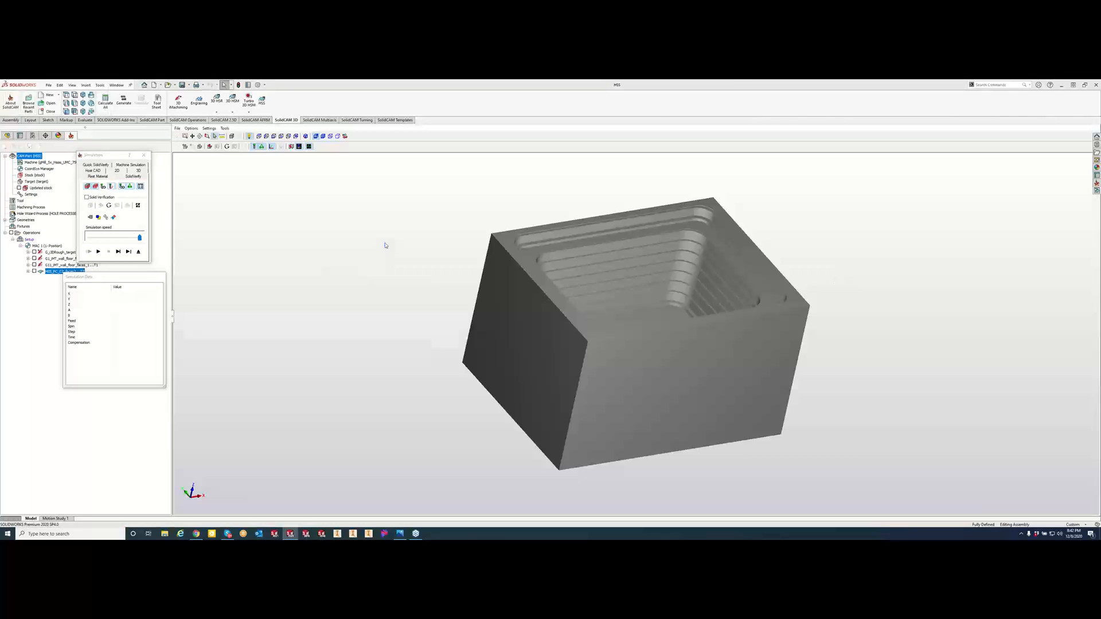
click(98, 251)
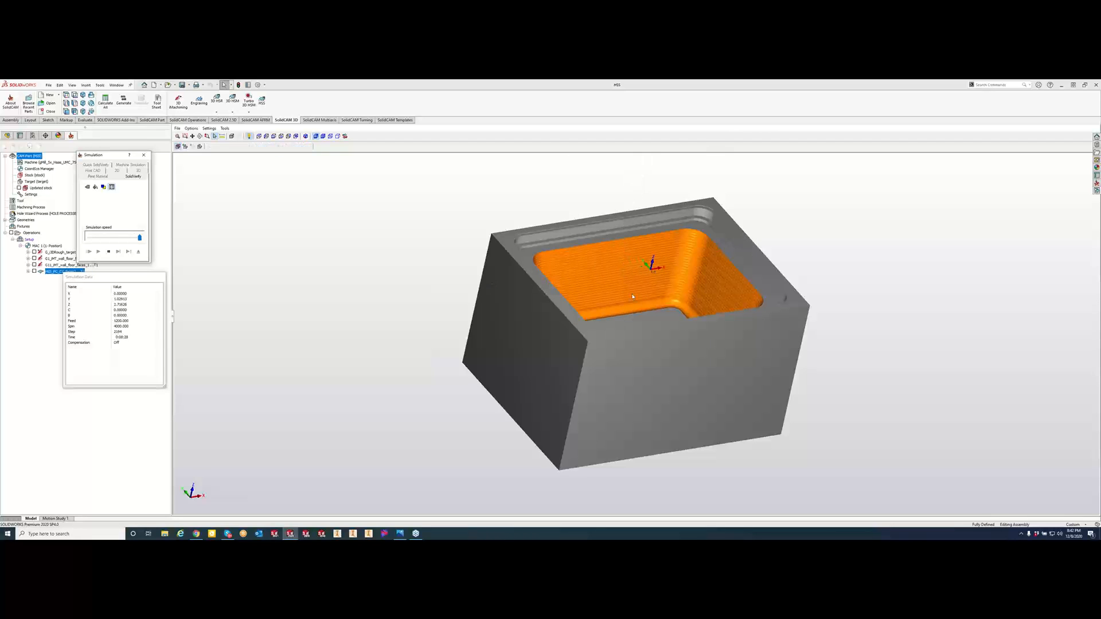
mouse_move(672, 296)
middle_down()
mouse_move(657, 287)
mouse_move(657, 298)
middle_up()
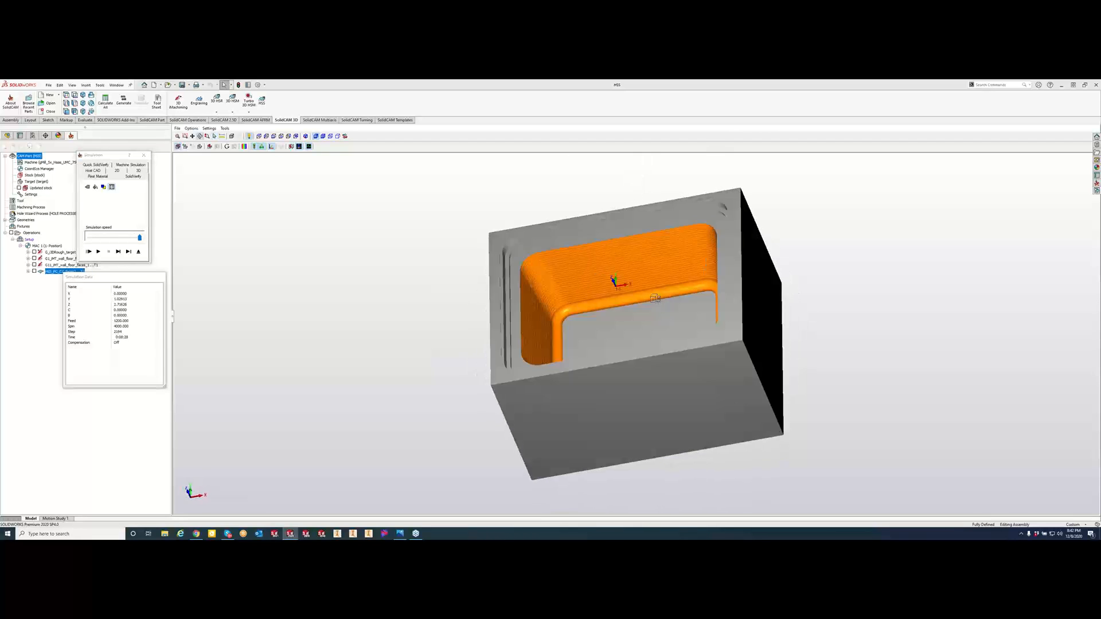
Step: Compare the machined stock with the target model to examine the pocket for gouges, and exit the simulation
click(244, 147)
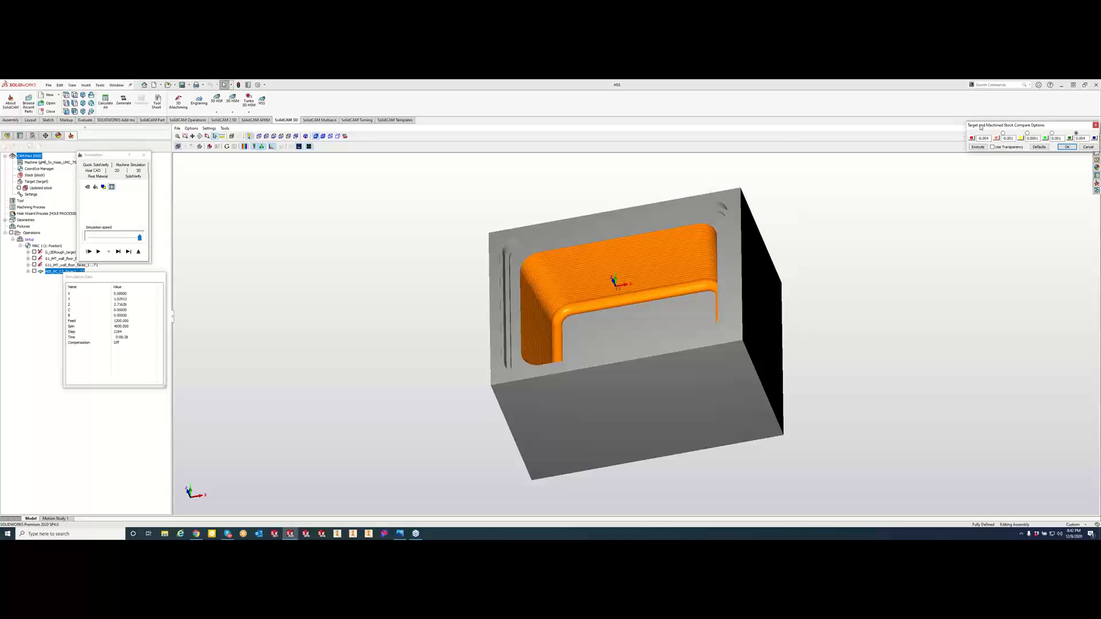
drag(981, 128, 496, 125)
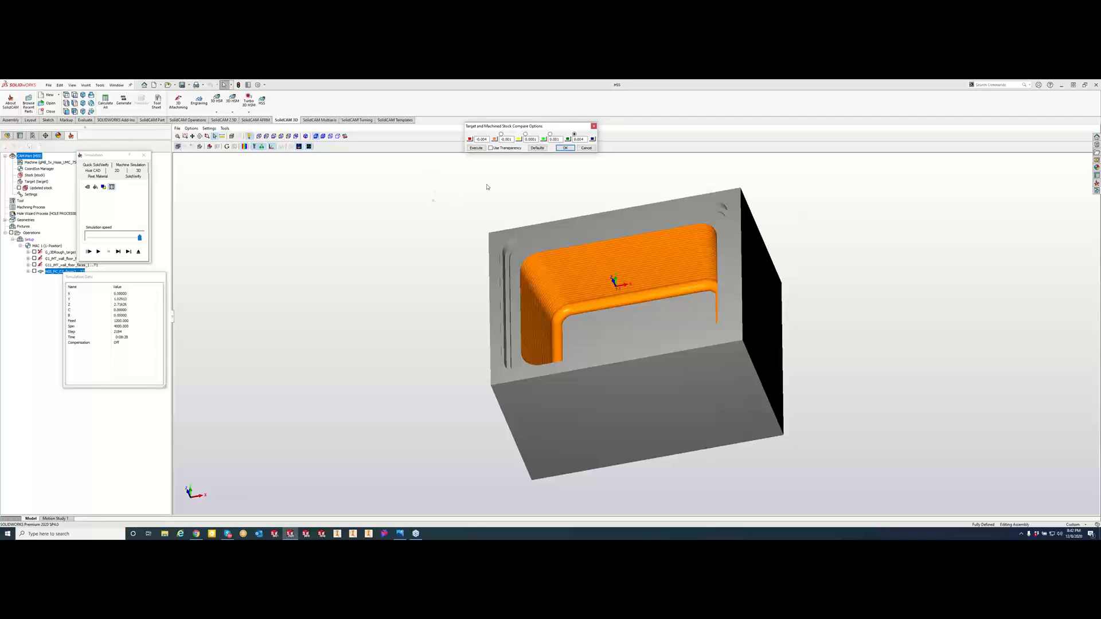
click(480, 148)
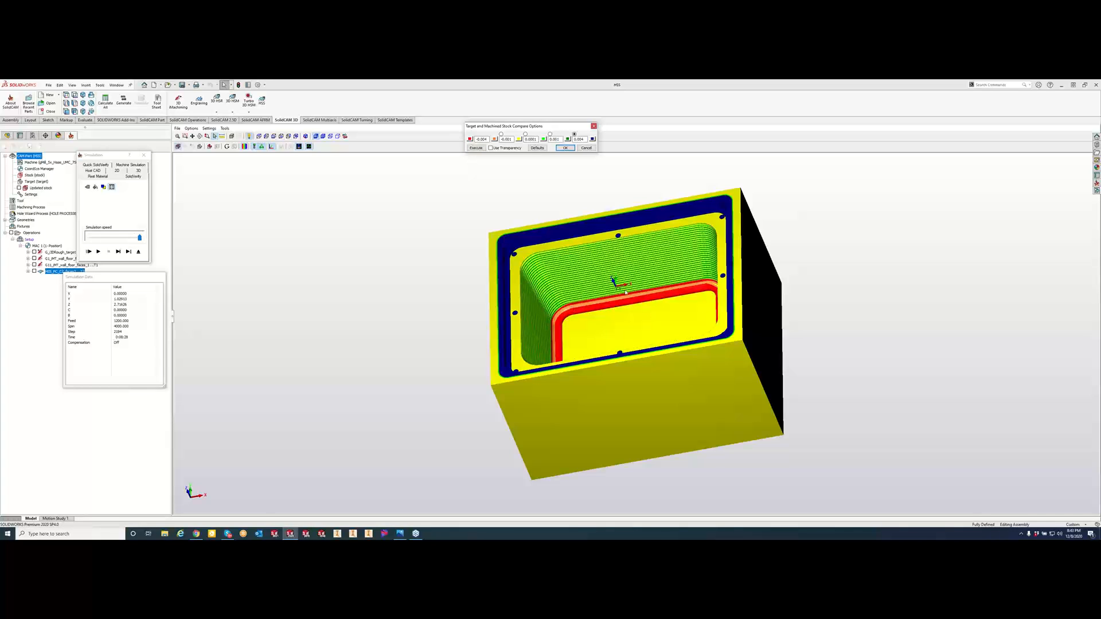
click(565, 148)
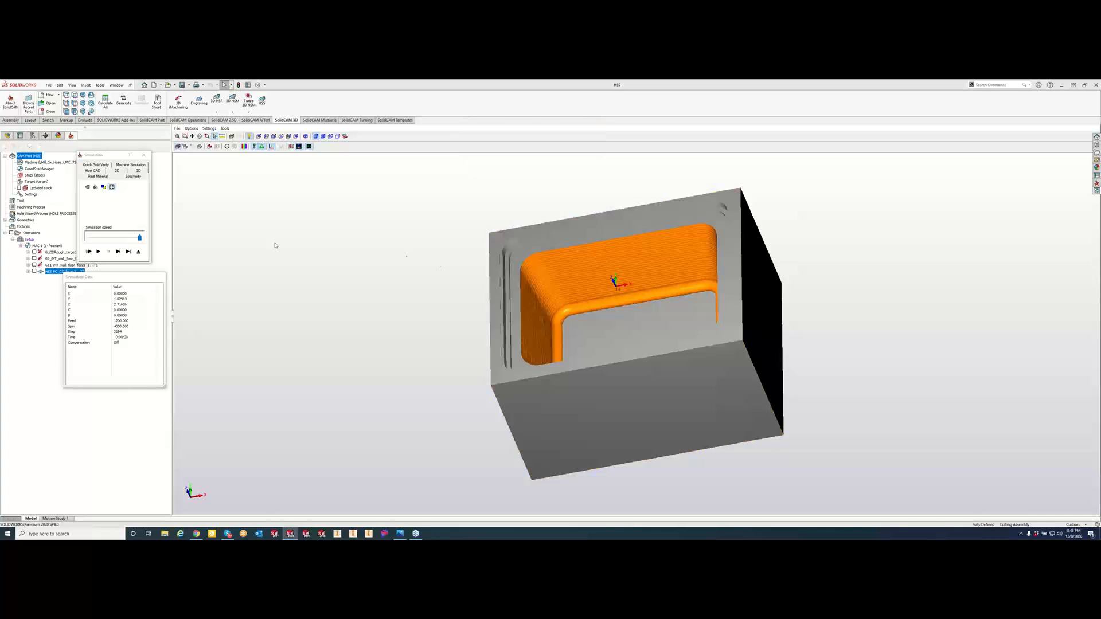
click(144, 155)
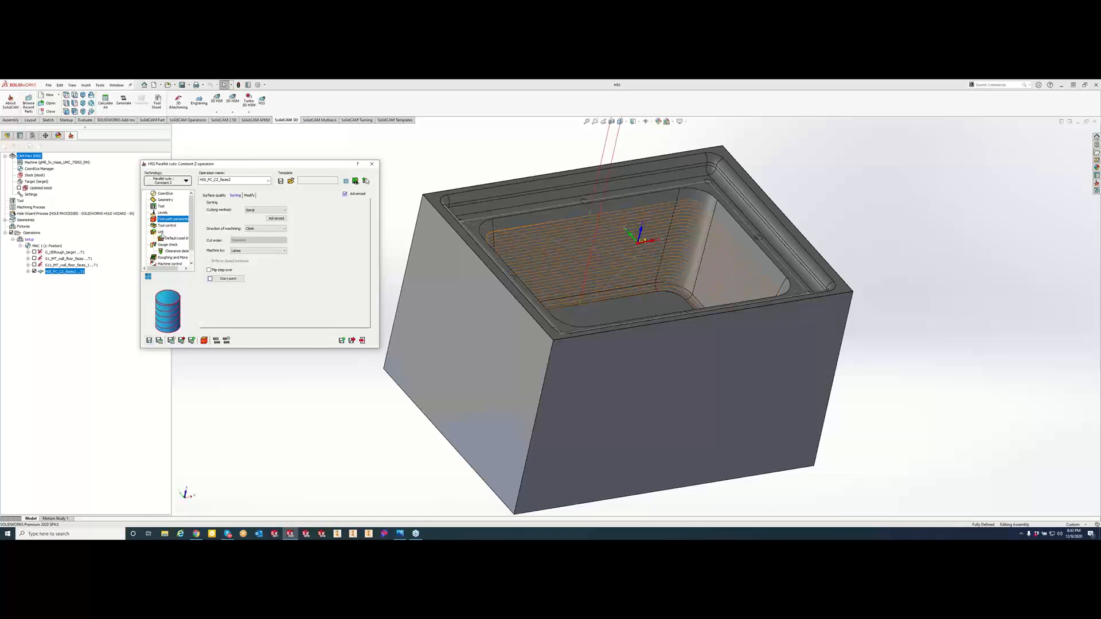
Step: Enable the operation's first gouge check against the drive surfaces only, leaving its check surfaces off
click(167, 244)
click(208, 201)
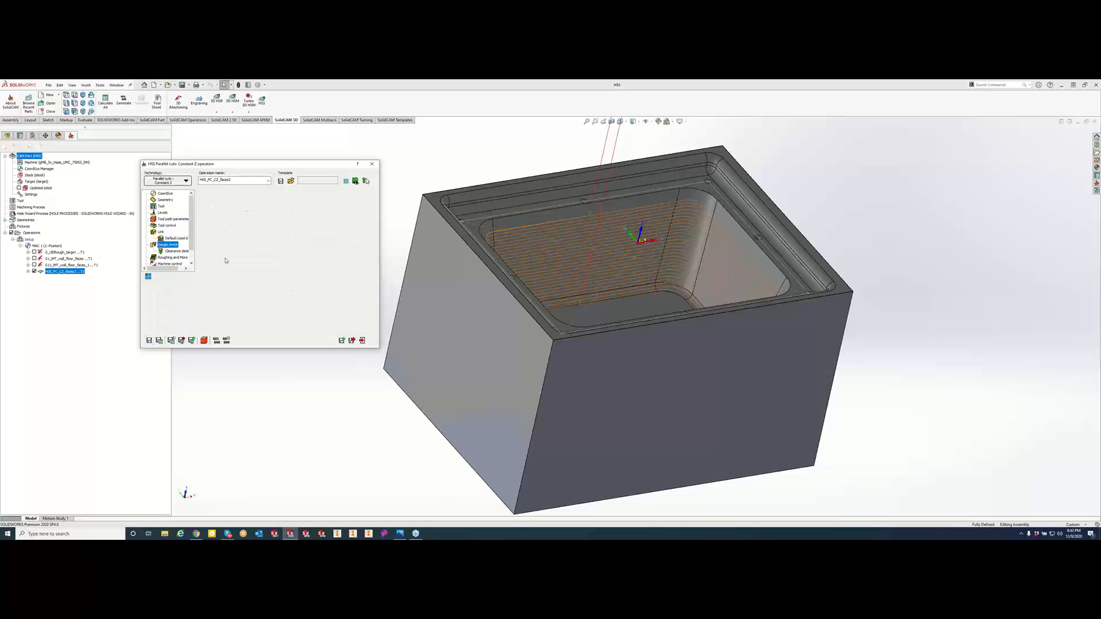
click(295, 223)
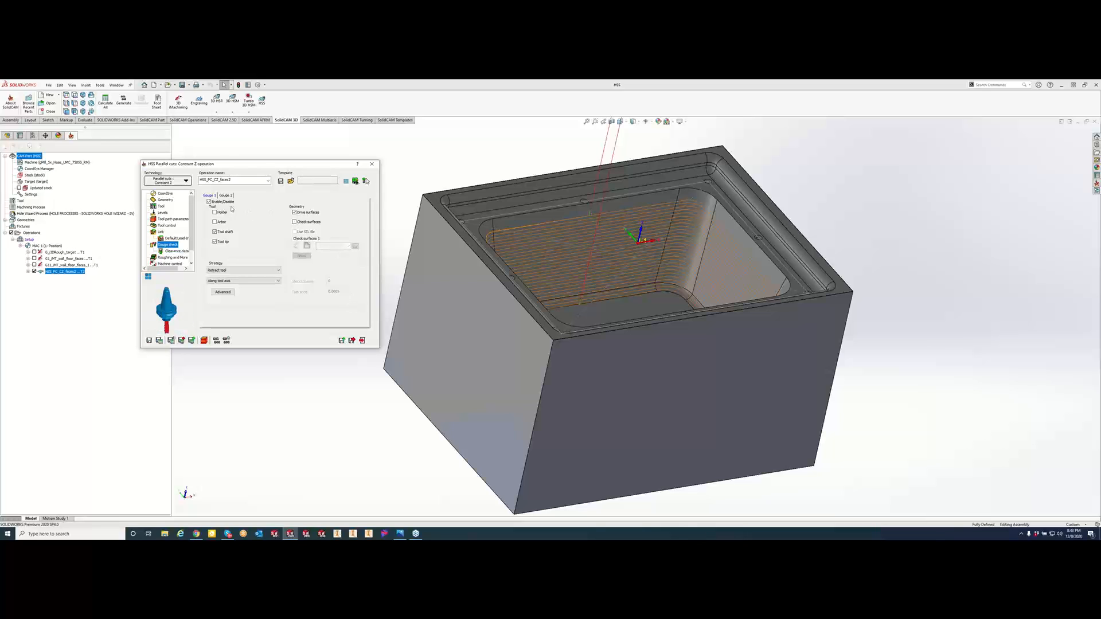
Step: Enable the second gouge check against check surfaces only, defined as all faces adjacent to the drive faces
click(228, 195)
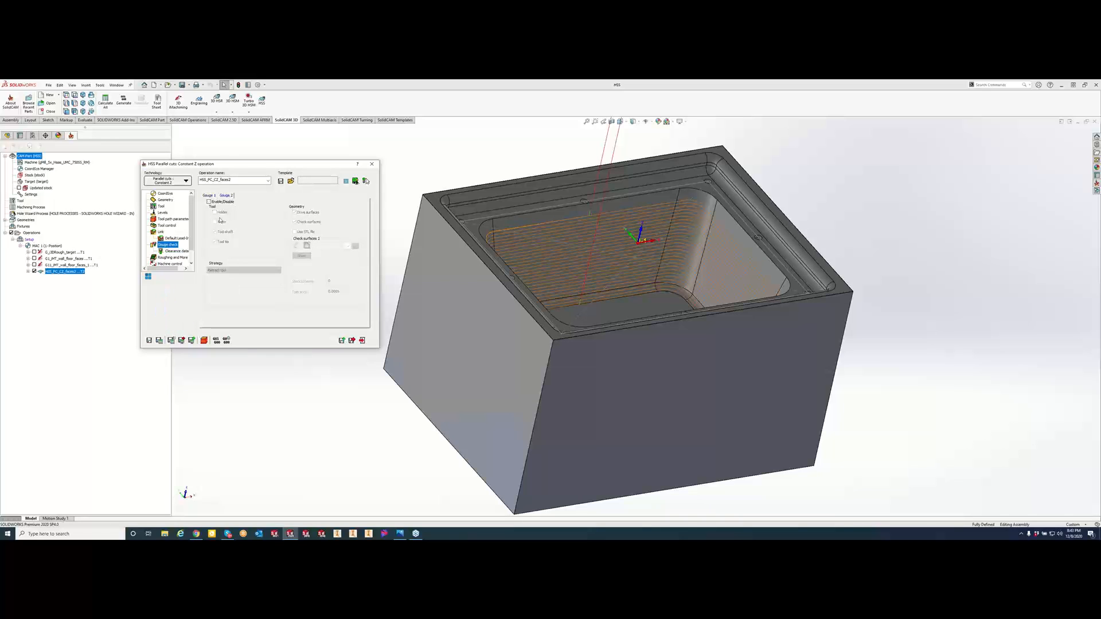
click(209, 202)
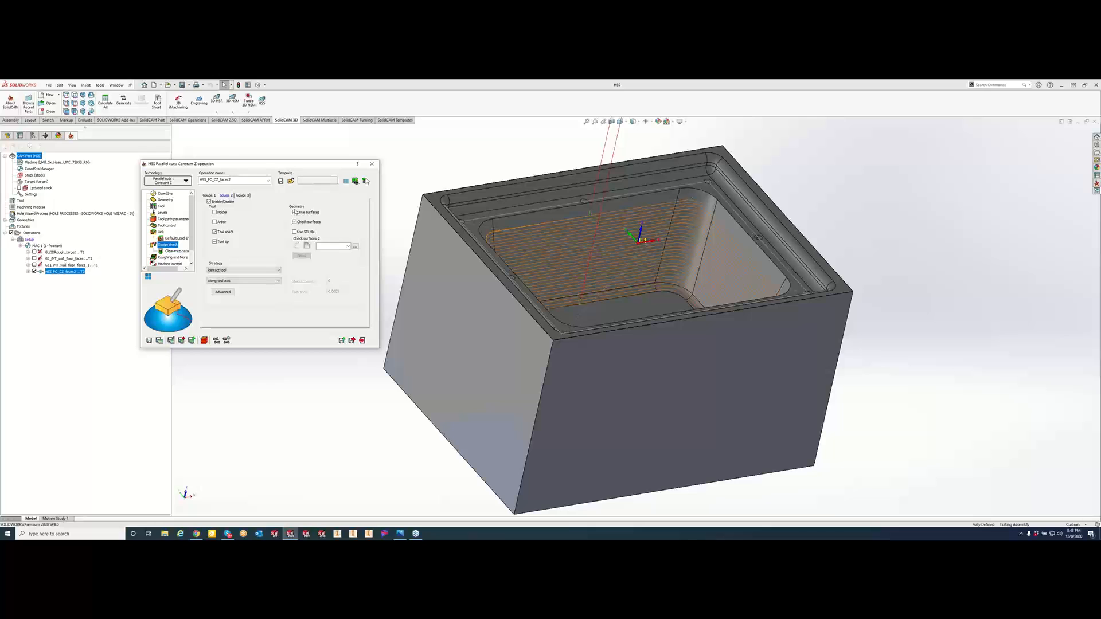
click(295, 212)
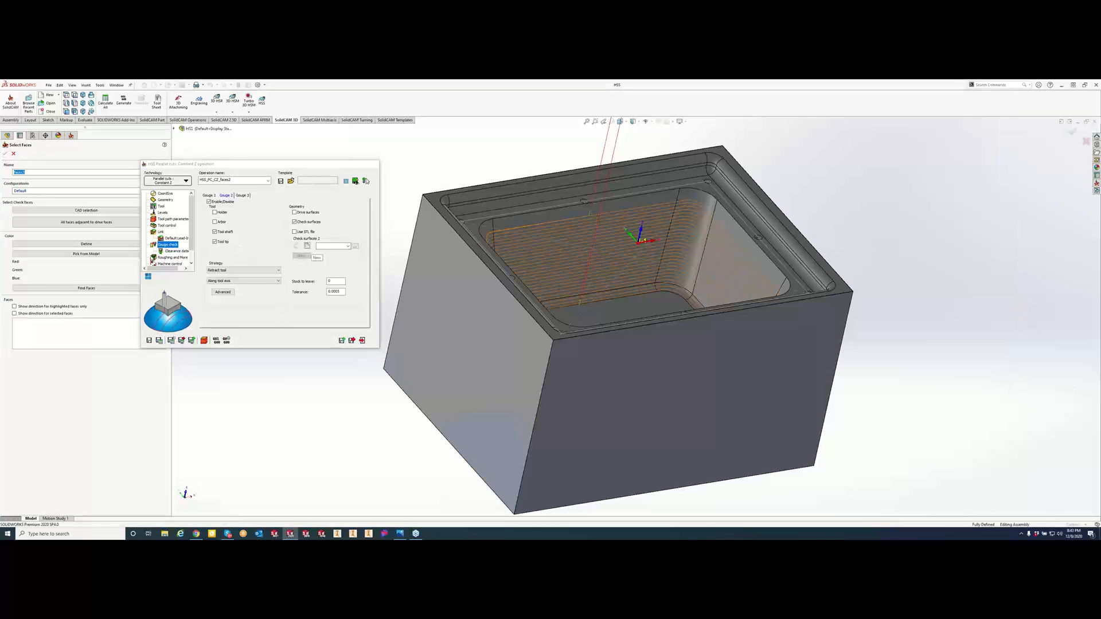
click(95, 223)
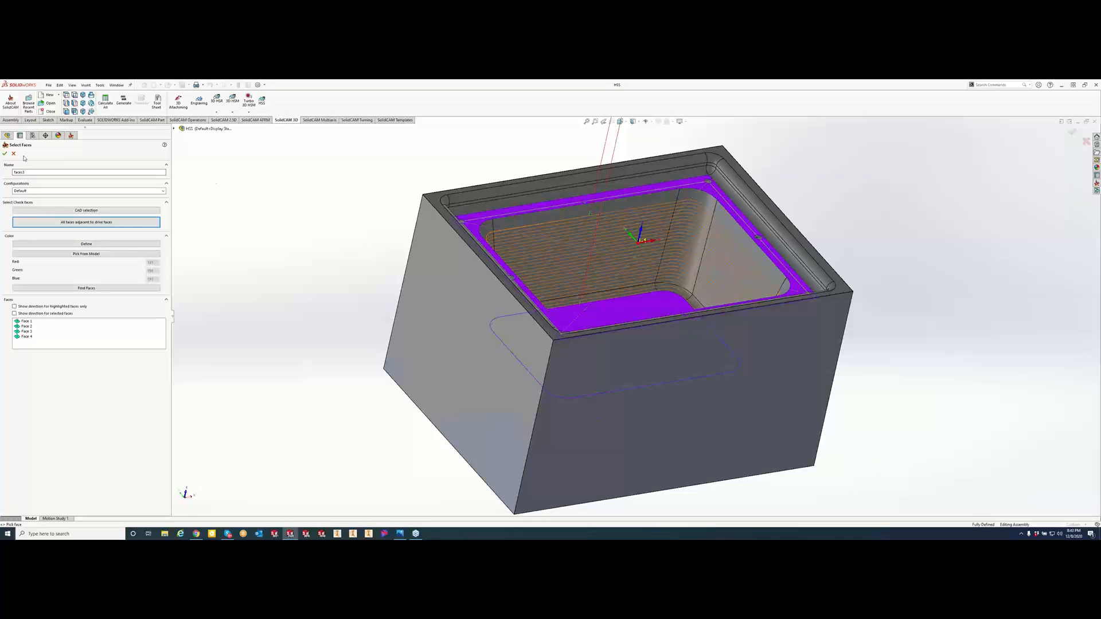
click(6, 154)
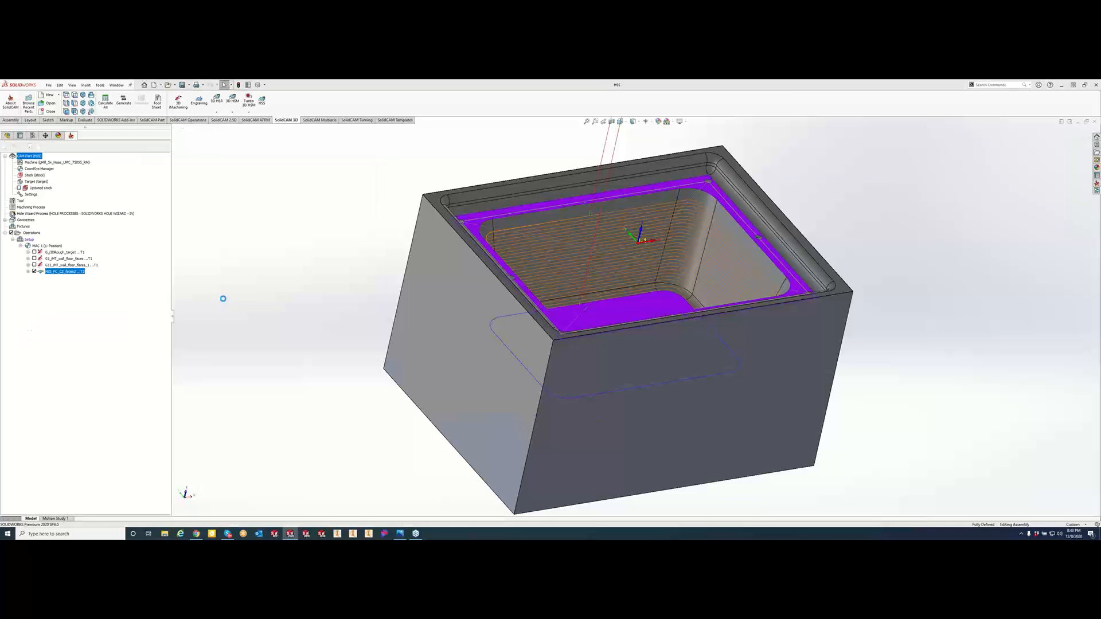
Step: Keep the Retract tool strategy for the second gouge check, then save and recalculate the operation
click(252, 271)
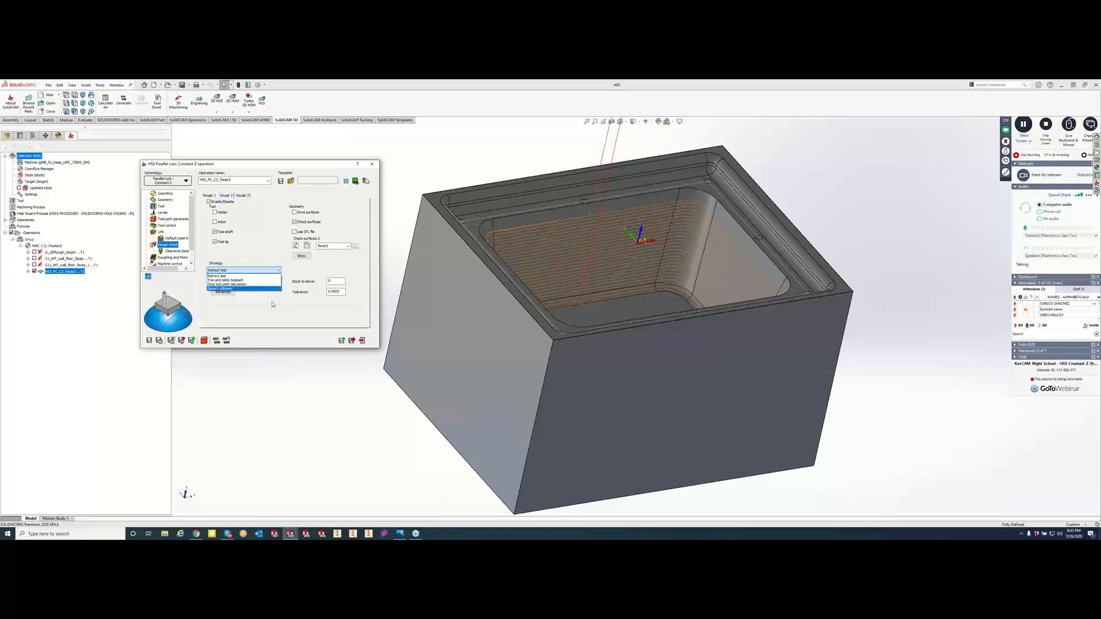
click(252, 275)
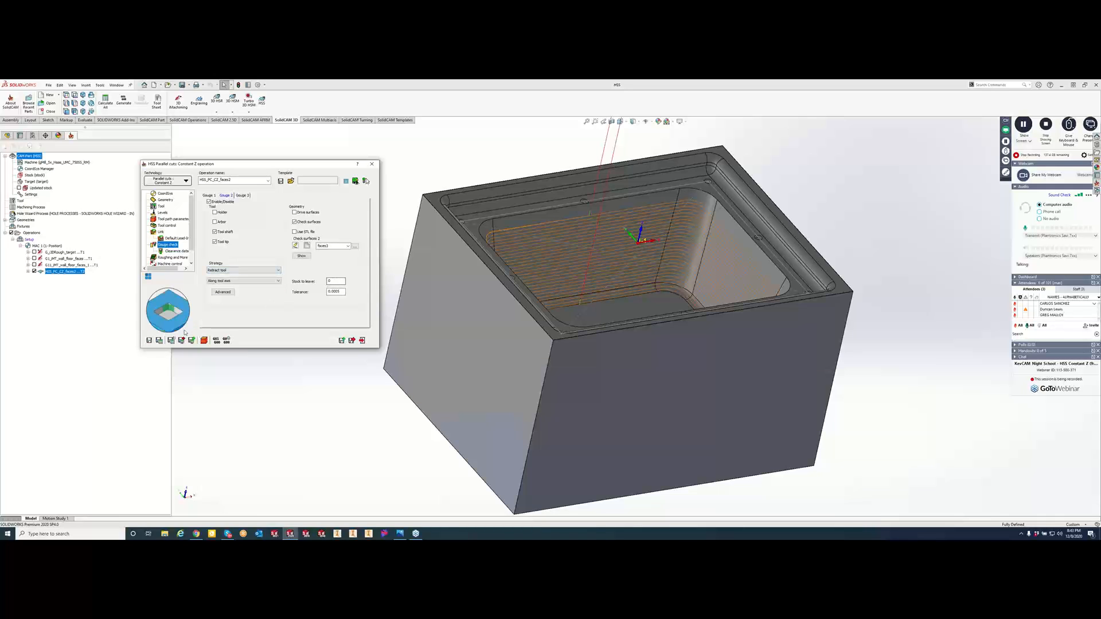
click(159, 341)
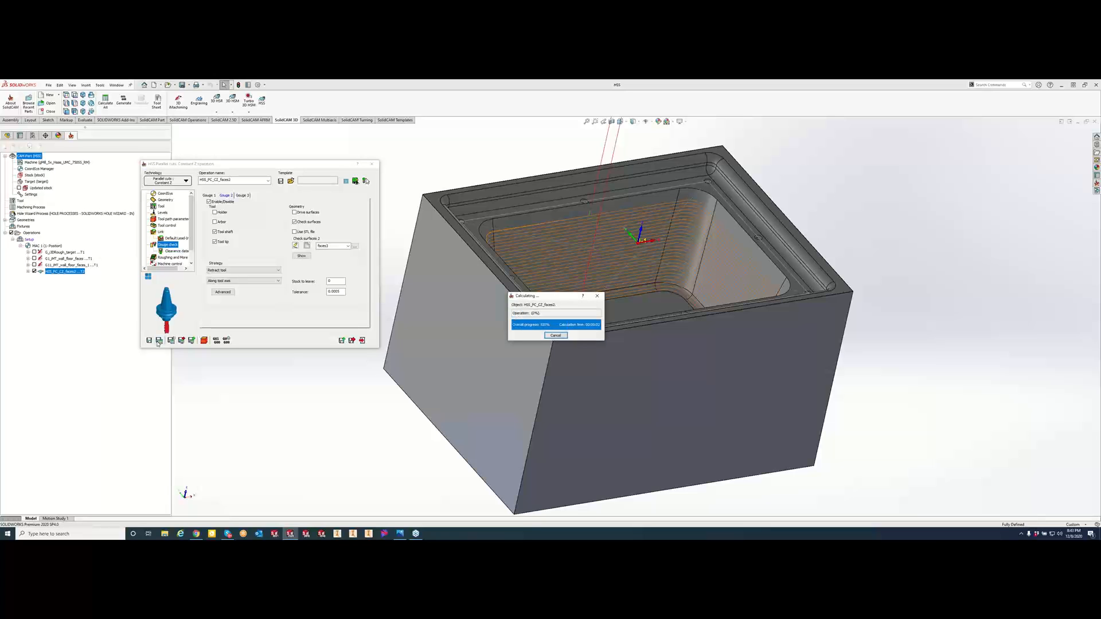
middle_drag(597, 312, 344, 340)
Step: Run a SolidVerify simulation of the gouge-checked operation and inspect the pocket corners and floor edges
click(204, 341)
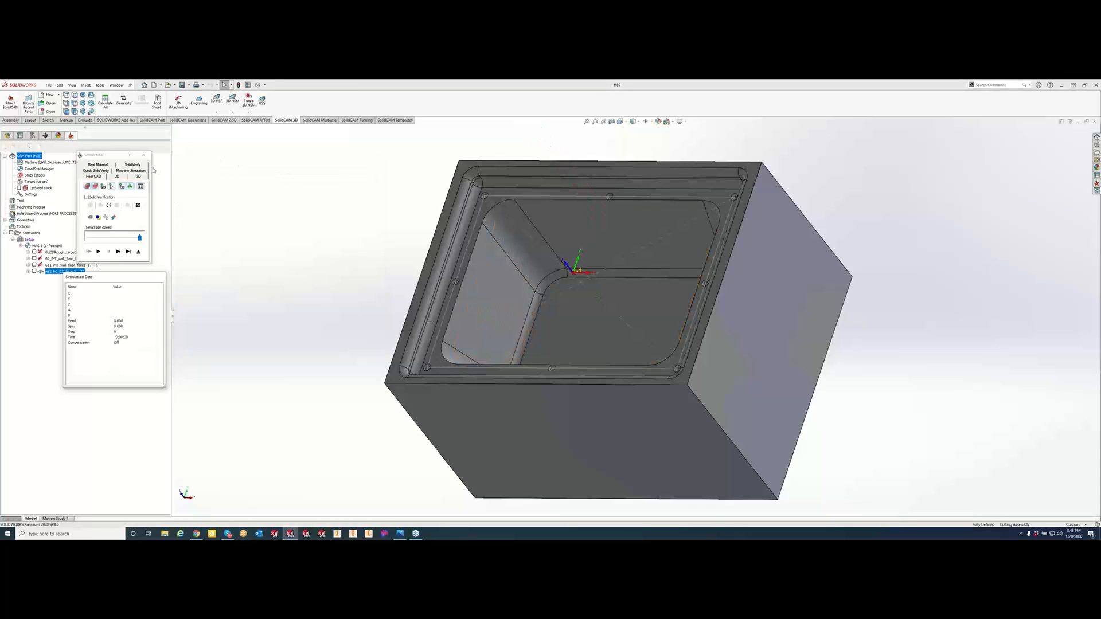
click(133, 165)
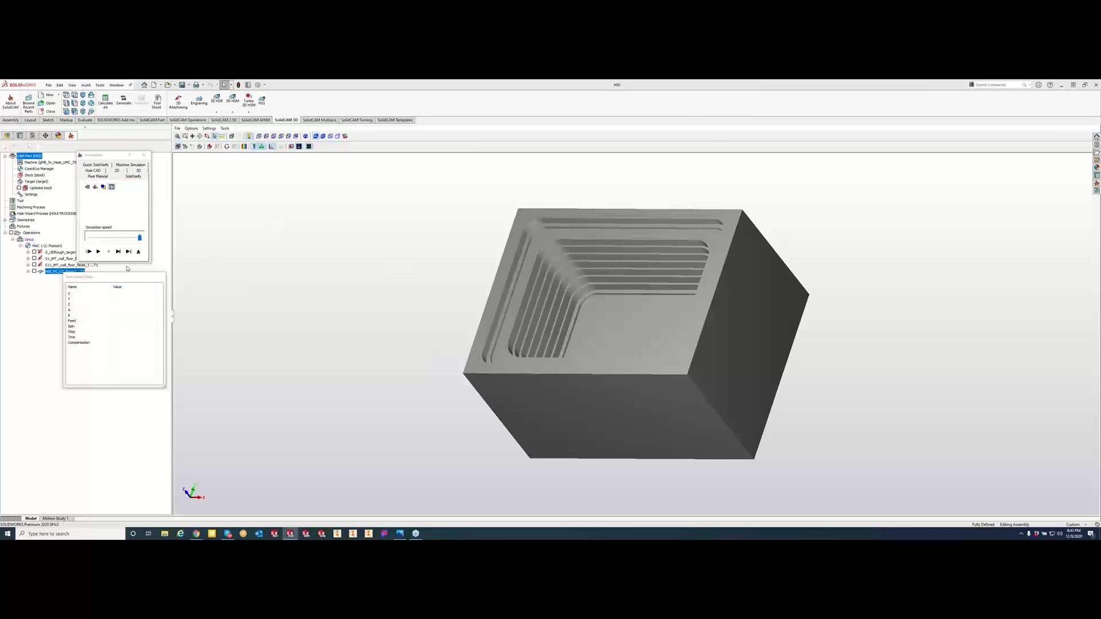
click(99, 252)
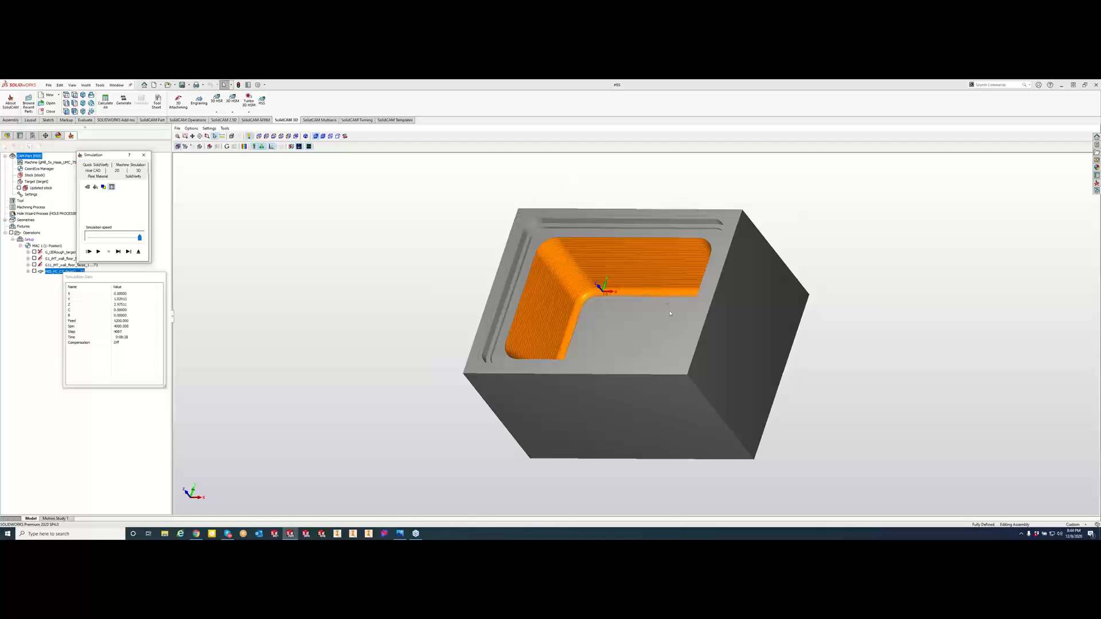
mouse_move(617, 324)
middle_down()
mouse_move(644, 315)
mouse_move(617, 313)
mouse_move(620, 321)
middle_up()
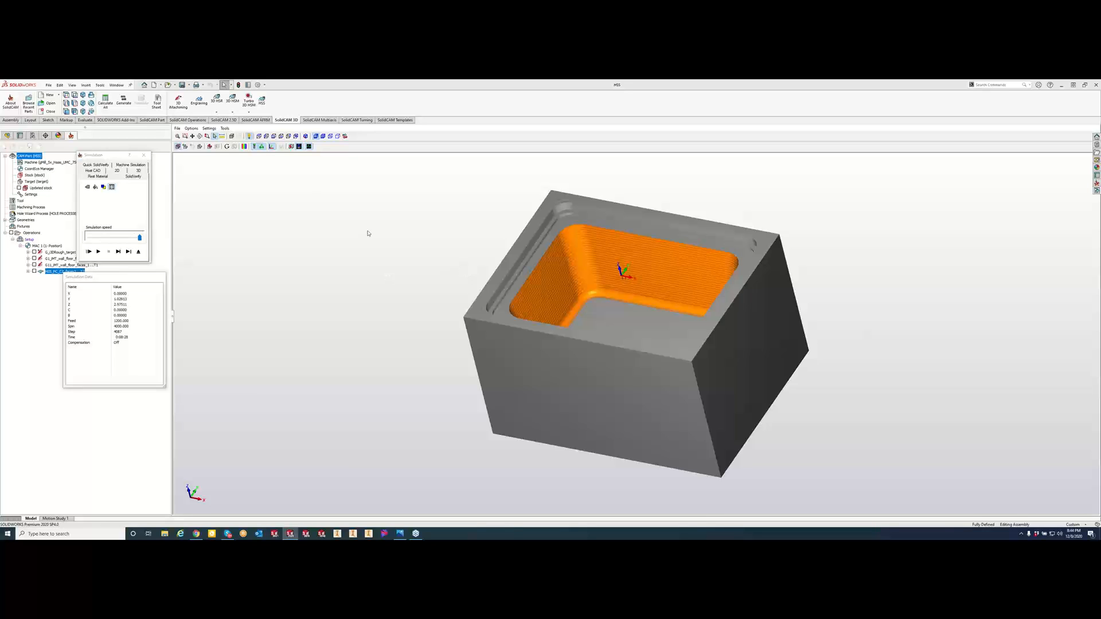
Step: Compare the gouge-checked result with the target model, examine the bottom fillets, and close the simulation
click(245, 147)
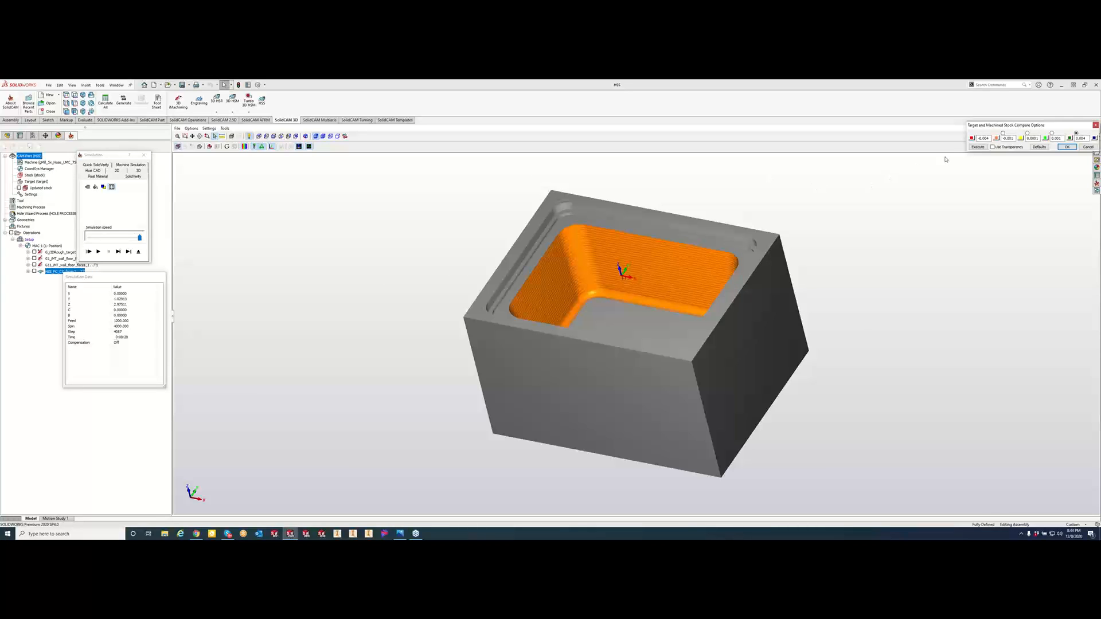
click(974, 148)
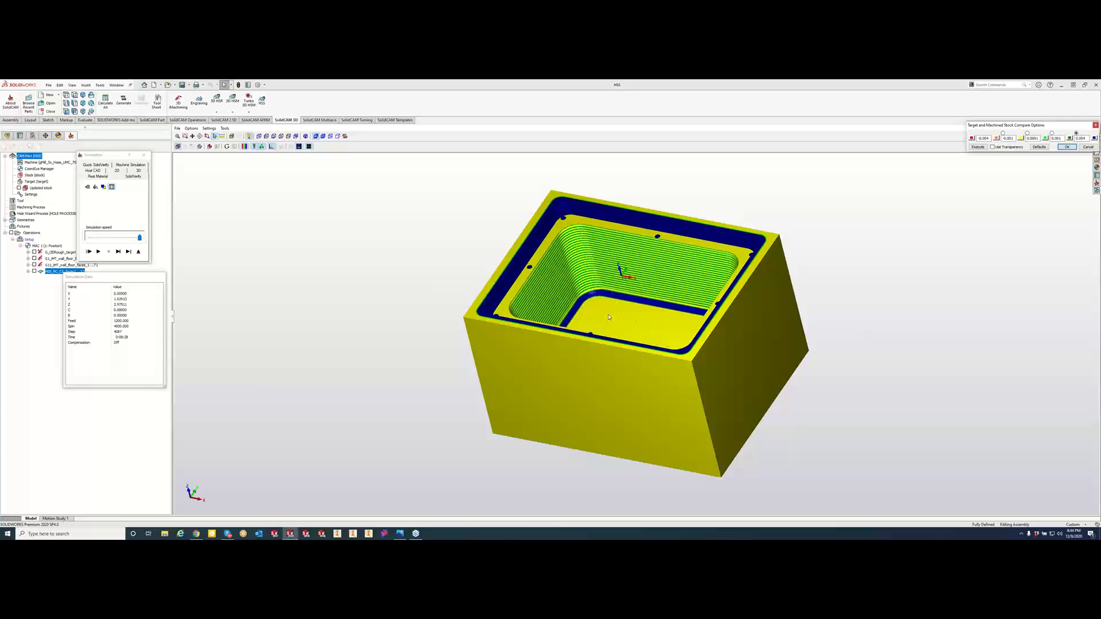
middle_drag(621, 311, 679, 297)
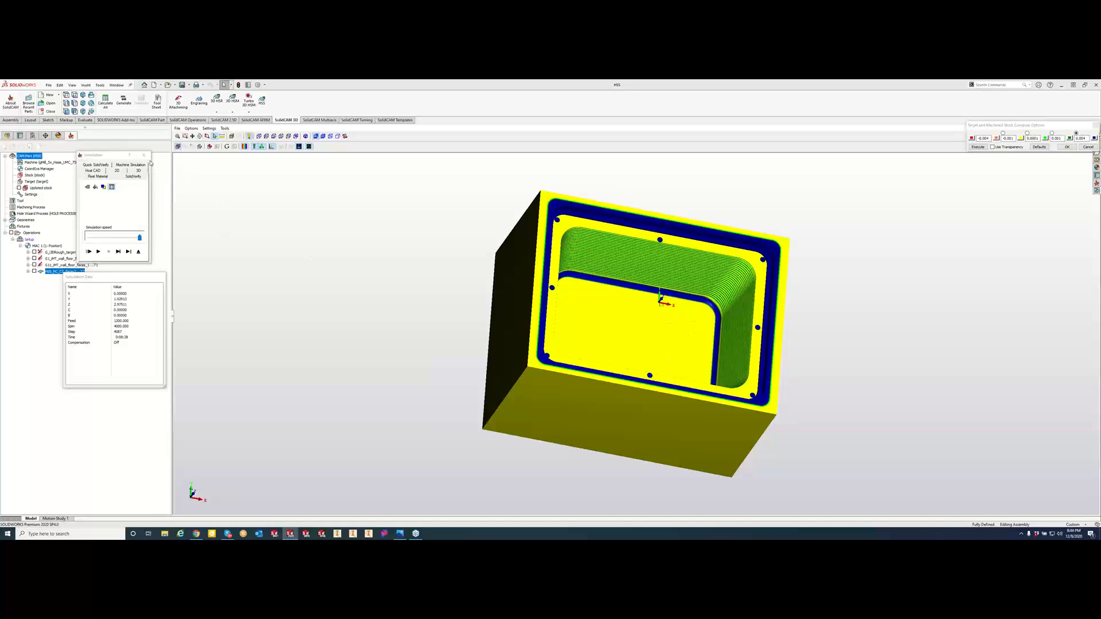
click(144, 155)
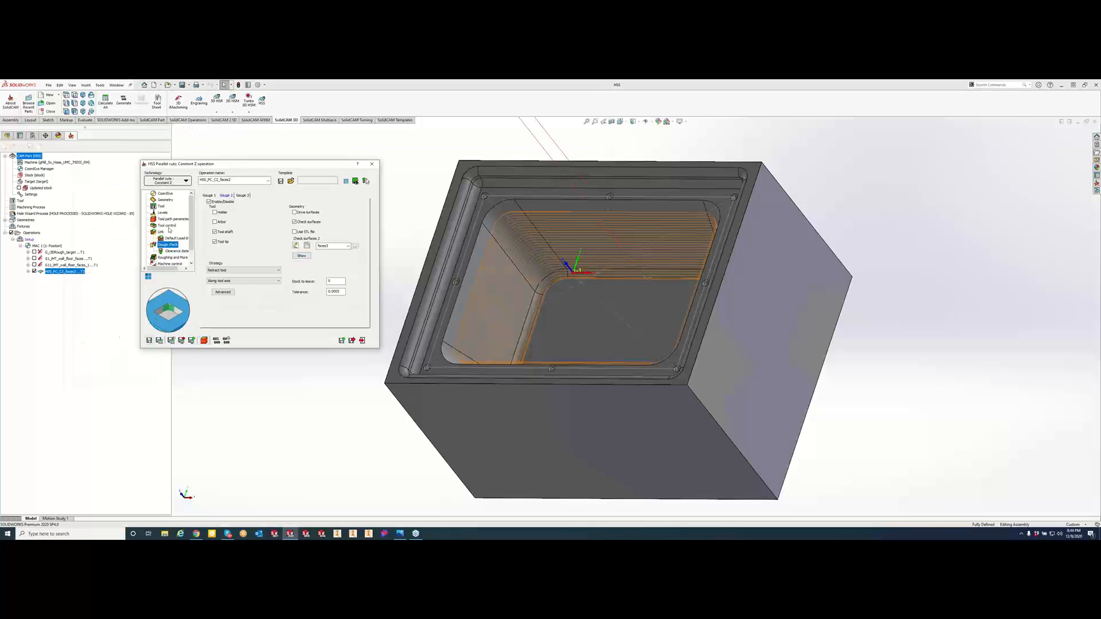
Step: Review the sorting and gouge check settings and examine the lowest passes along the pocket's bottom fillets
click(168, 220)
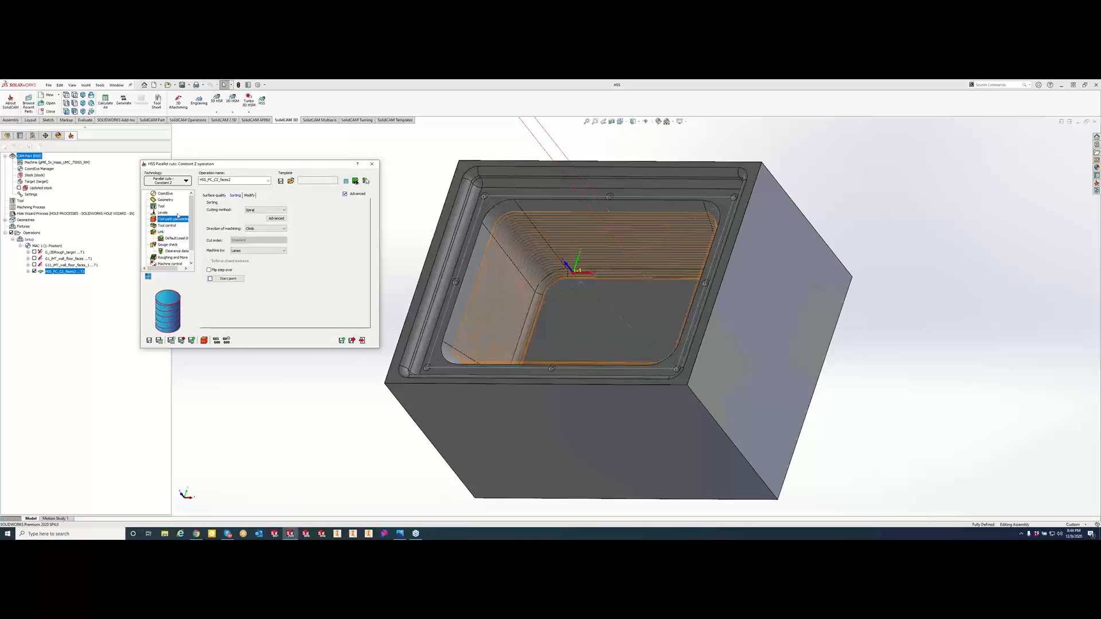
click(167, 246)
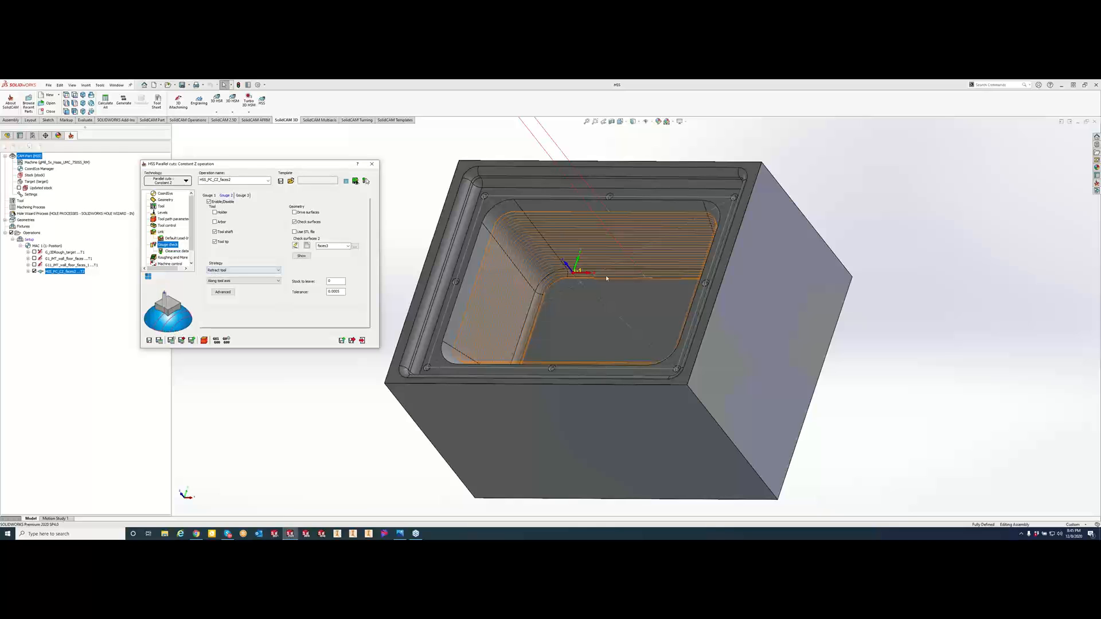
scroll(606, 275, down, 6)
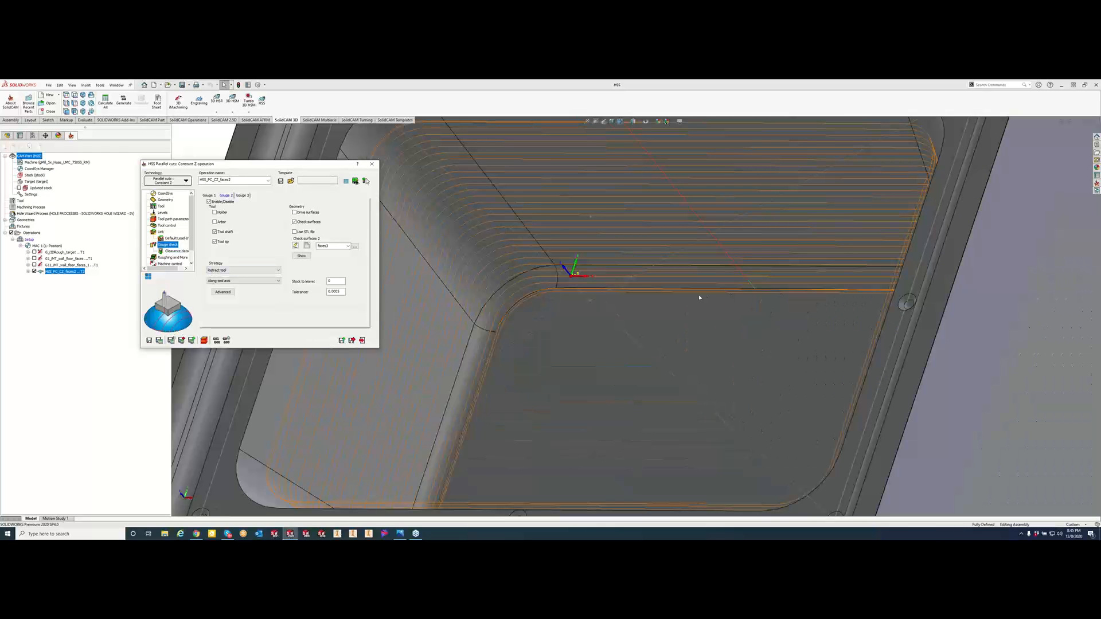
scroll(699, 297, down, 5)
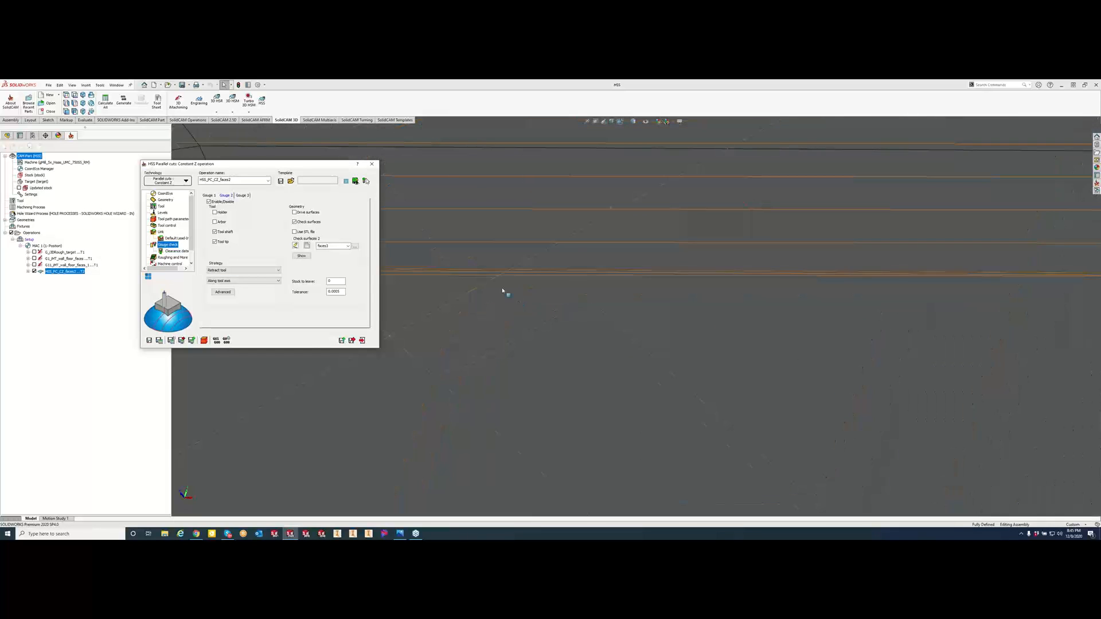
scroll(437, 314, up, 3)
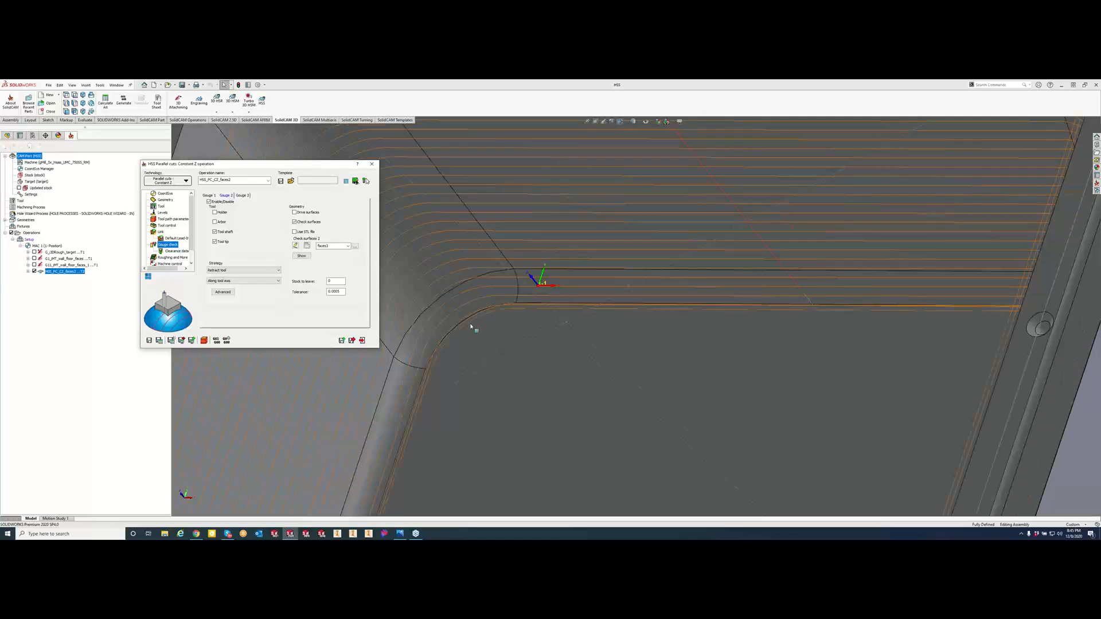
scroll(482, 327, down, 5)
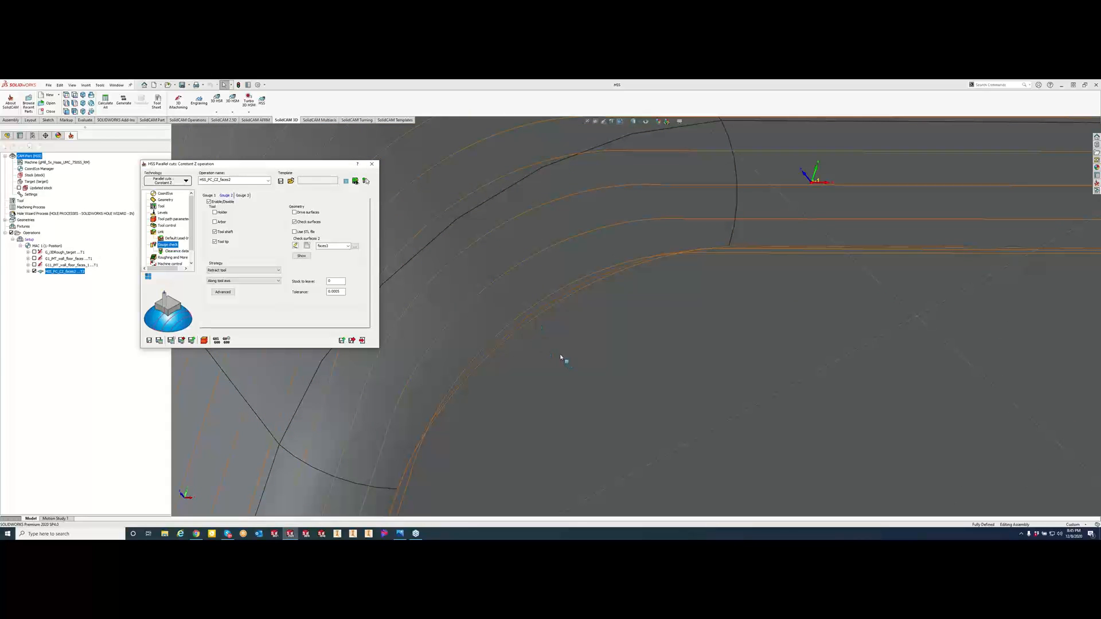
scroll(583, 341, up, 8)
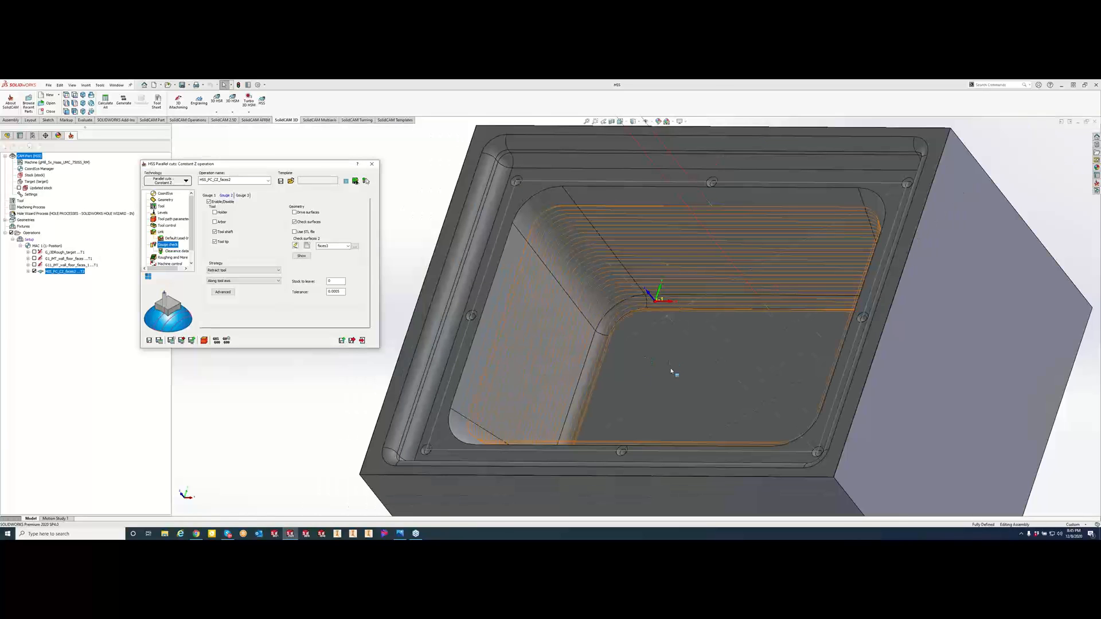
Step: Try the Trim and relink toolpath strategy with Trim collision only for the second gouge check, recalculate and examine the linking moves
click(253, 270)
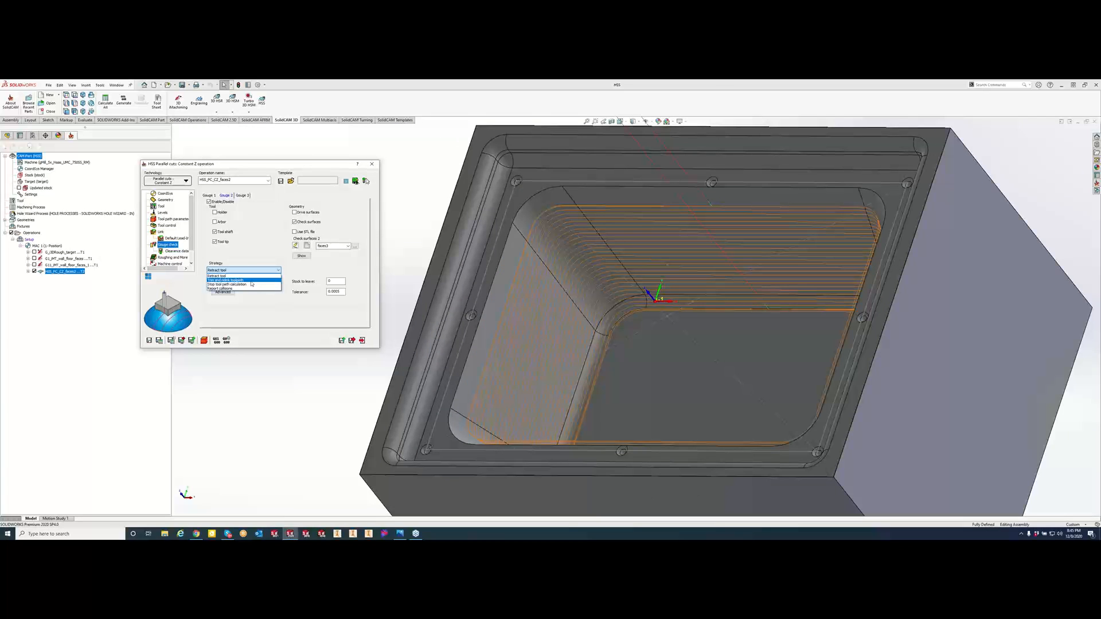
click(241, 281)
click(158, 341)
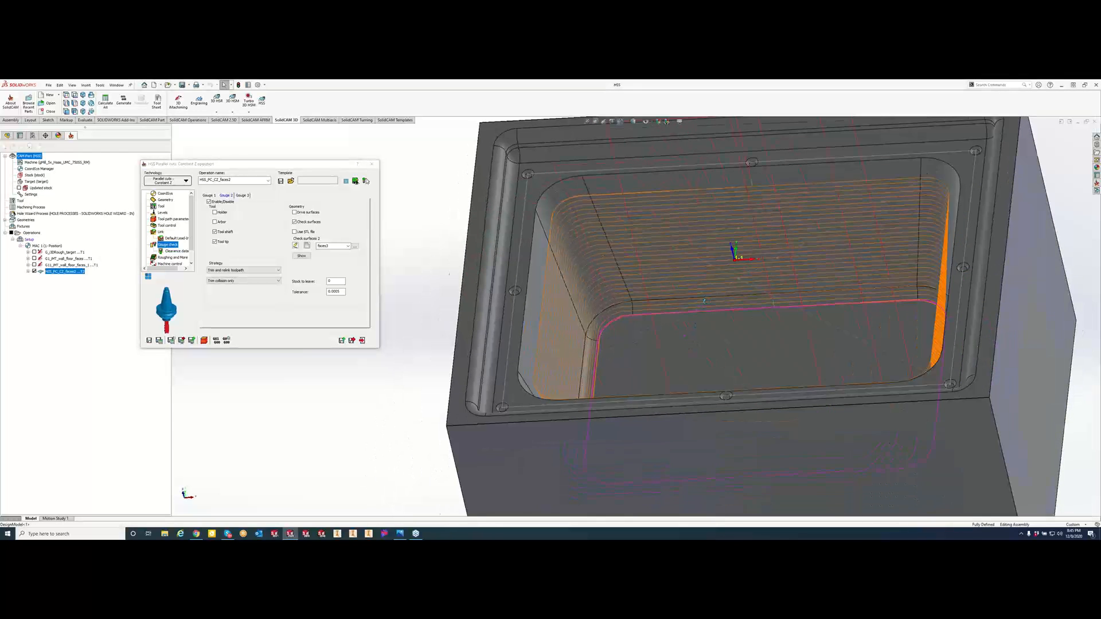
middle_drag(704, 302, 895, 432)
scroll(740, 333, up, 3)
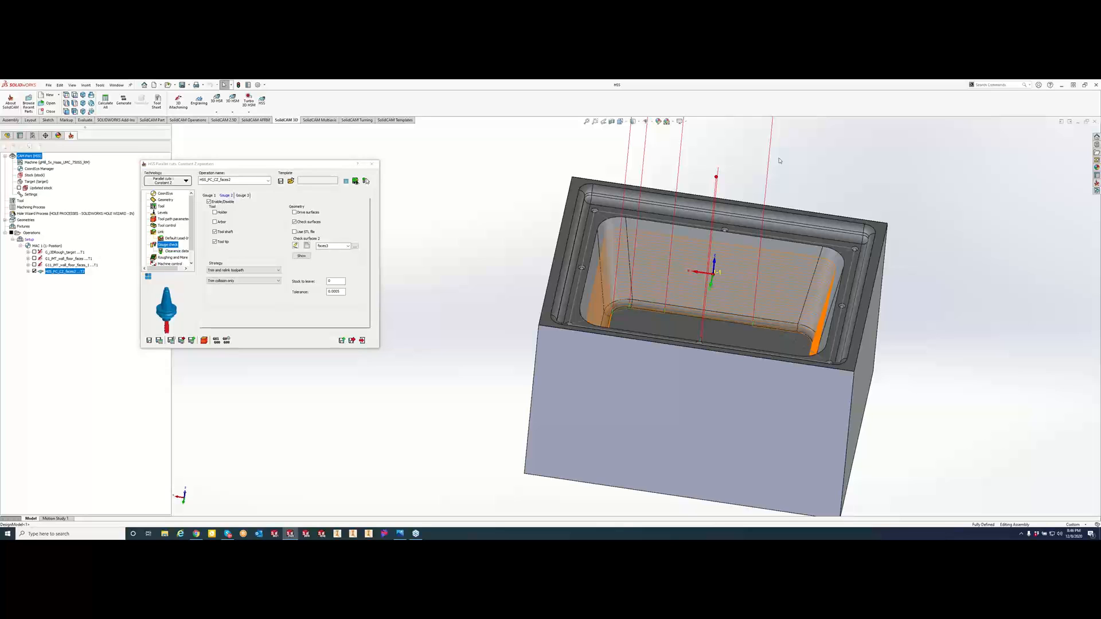
Step: Set the second gouge check's stock to leave to 0.0005, recalculate and examine the retract links above the pocket
click(336, 281)
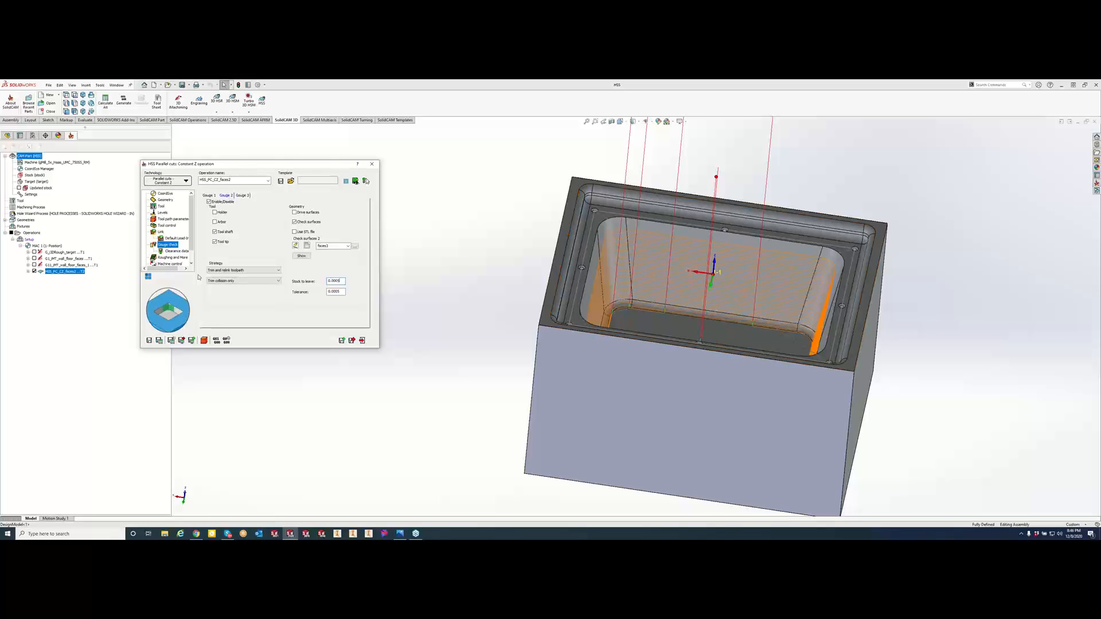
click(159, 341)
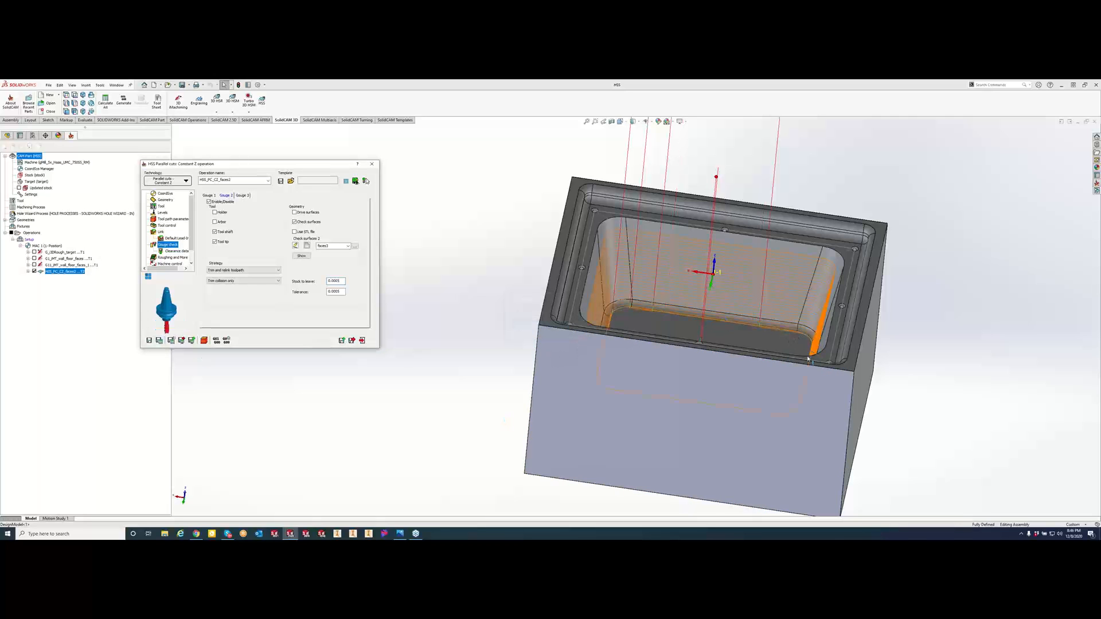
middle_drag(787, 345, 709, 311)
scroll(699, 281, up, 3)
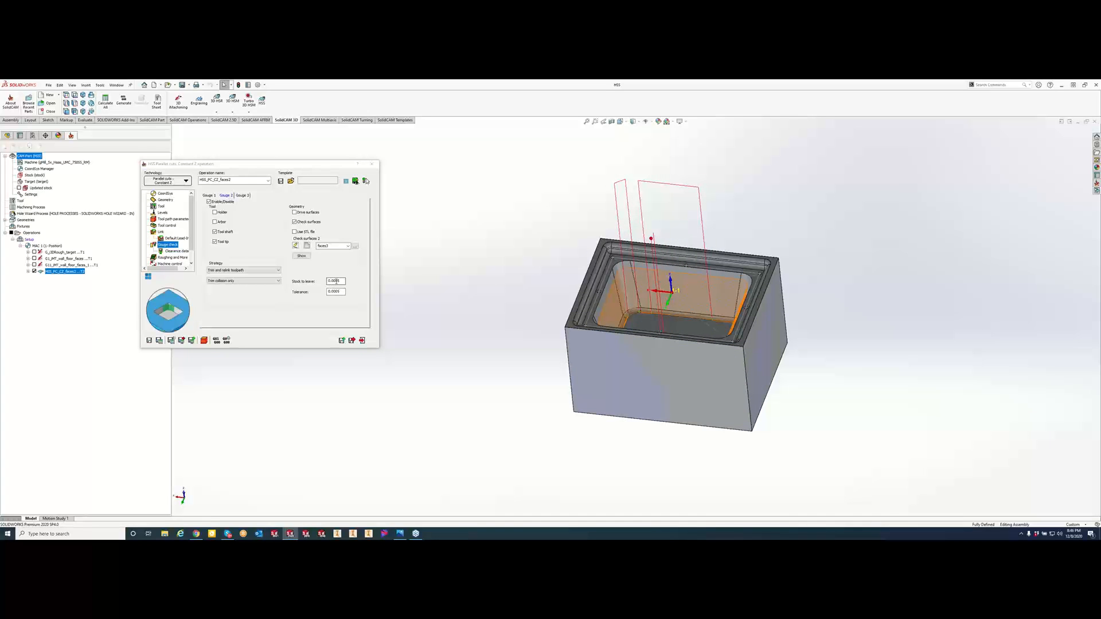
Step: Set the second gouge check's stock to leave to 0.001, recalculate the operation and examine the links in the pocket
drag(336, 281, 350, 278)
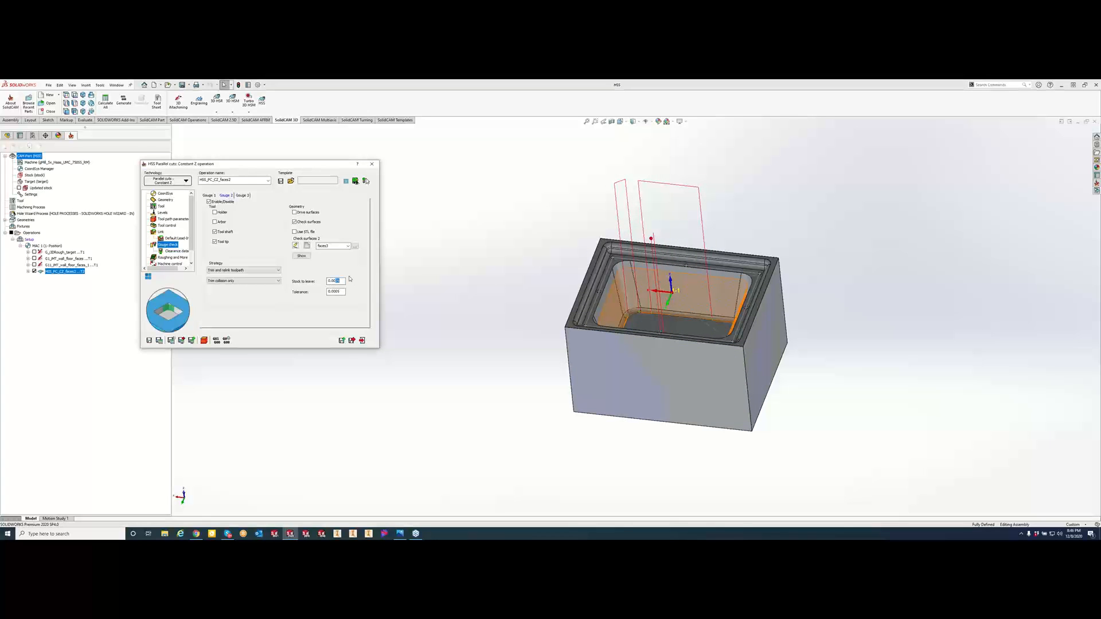
text(1)
click(160, 341)
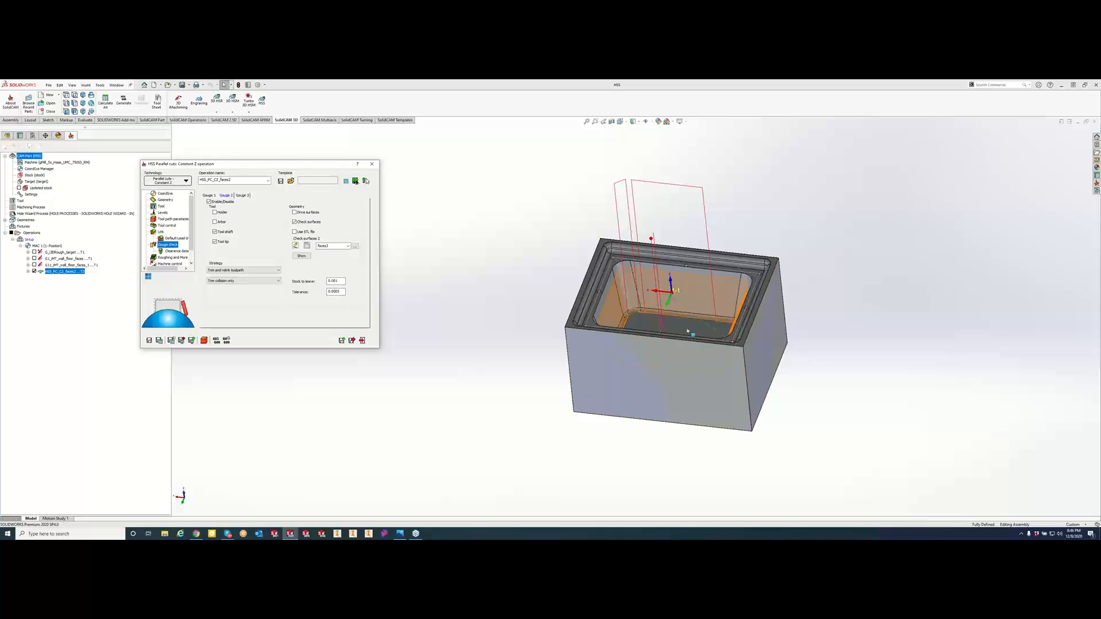
scroll(691, 331, down, 4)
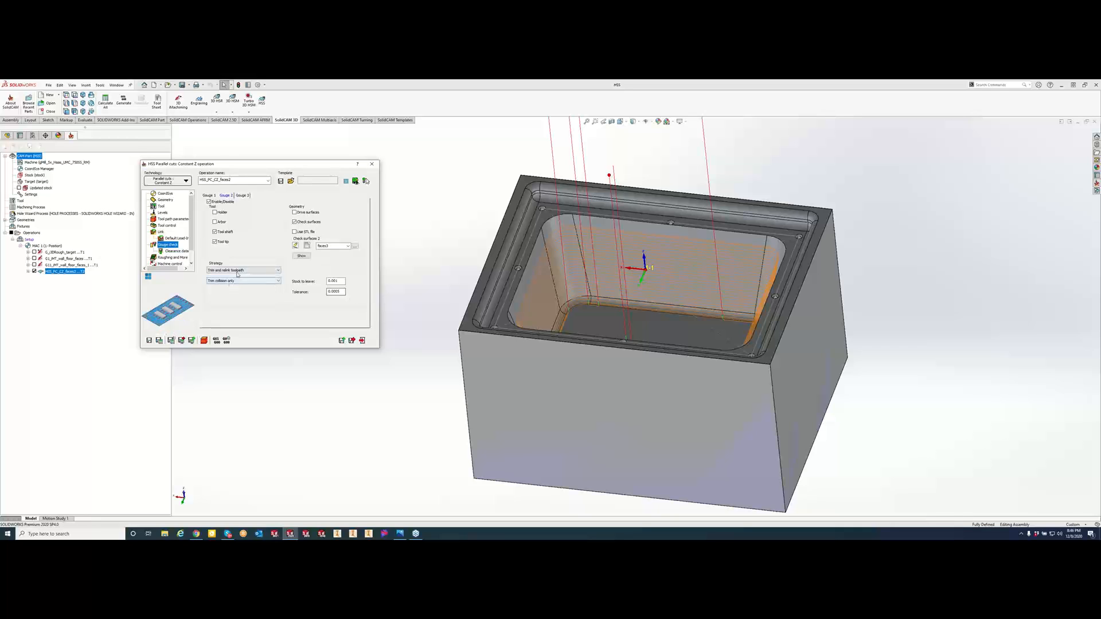
Step: Set the second gouge check's strategy to Retract tool along tool axis, recalculate the operation and examine the spiral passes
click(239, 271)
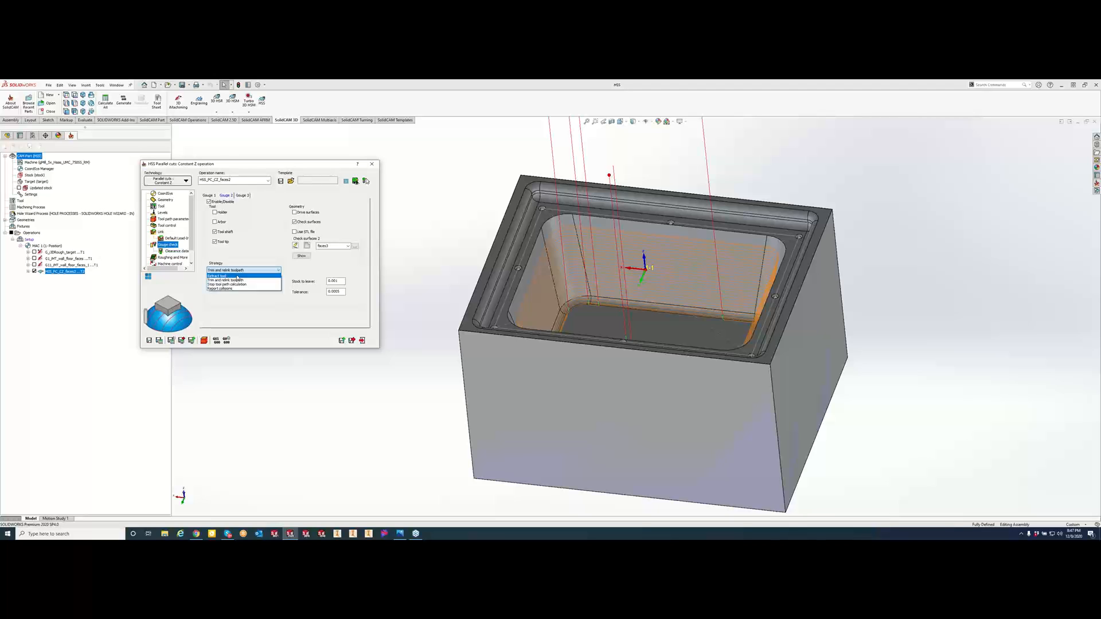
click(237, 276)
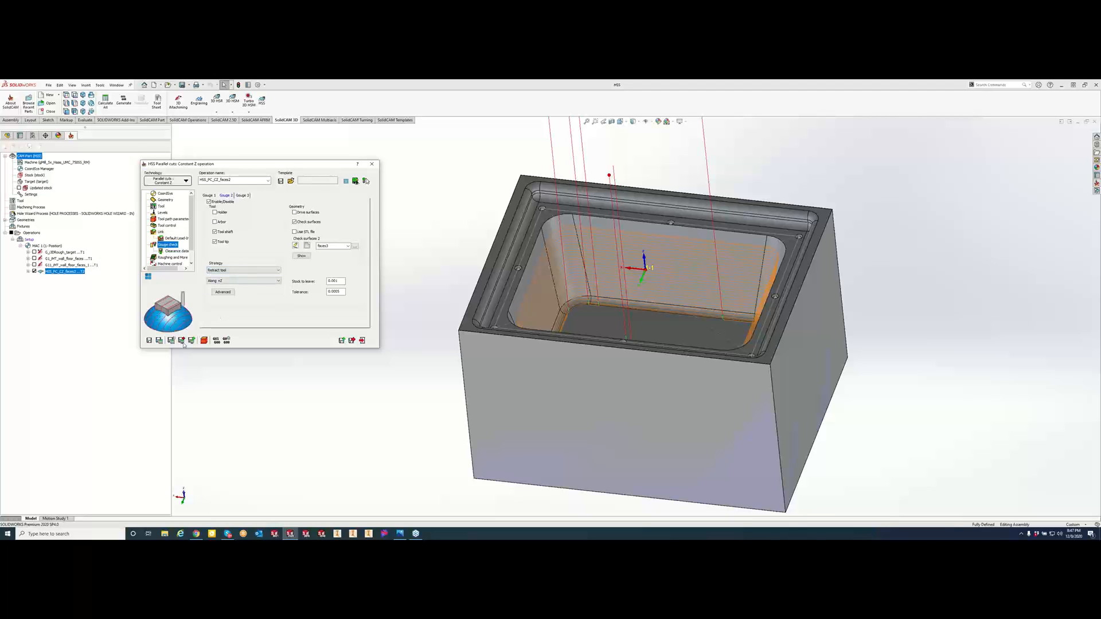
click(240, 281)
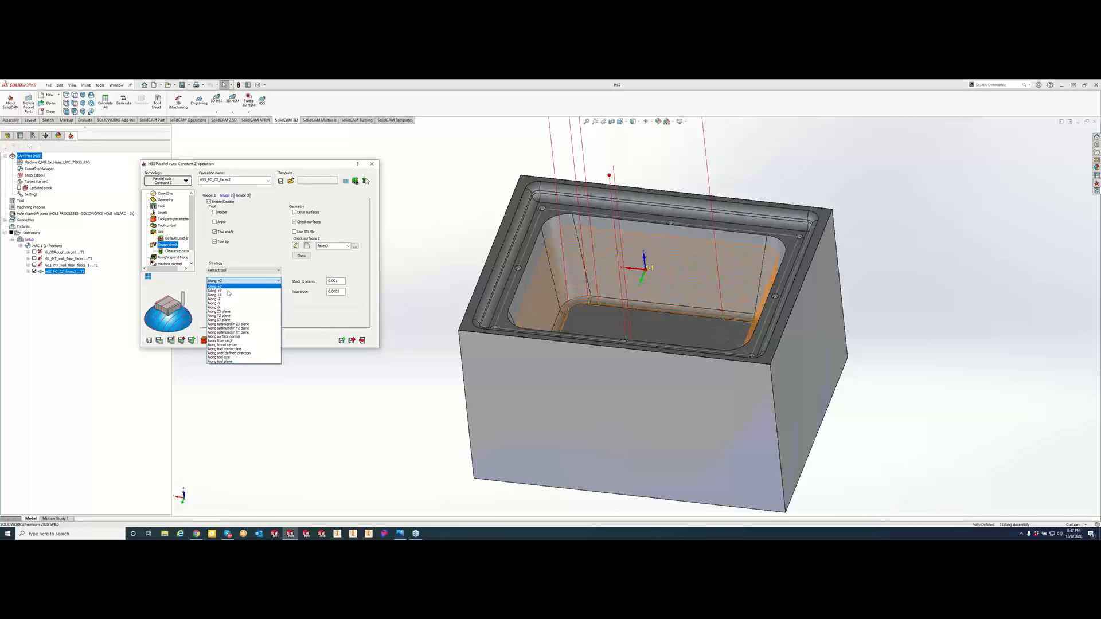
click(234, 358)
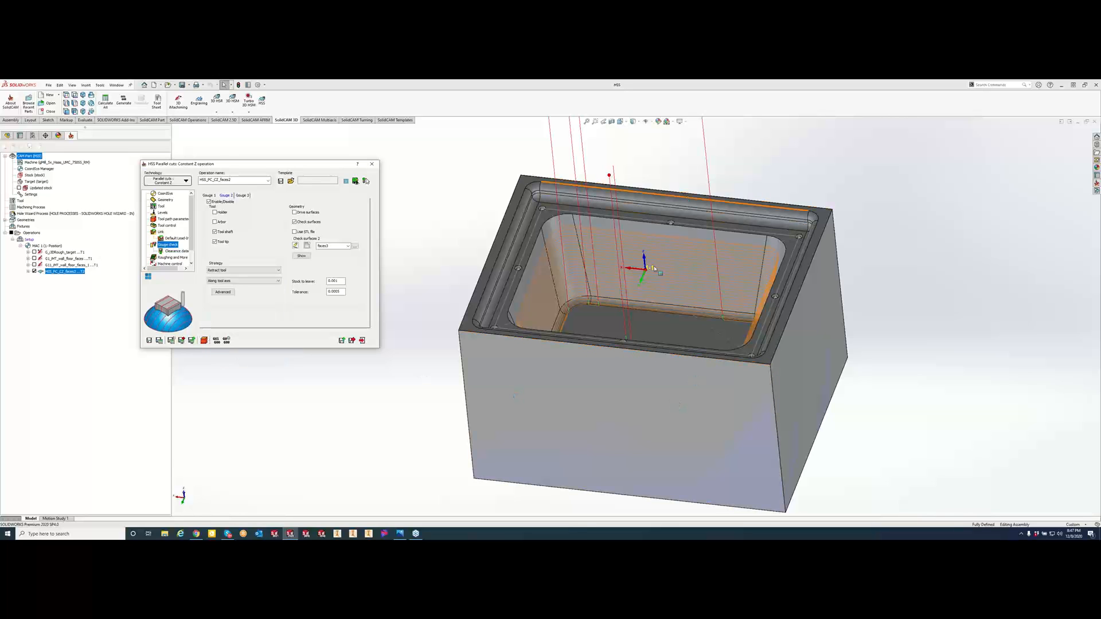
click(160, 341)
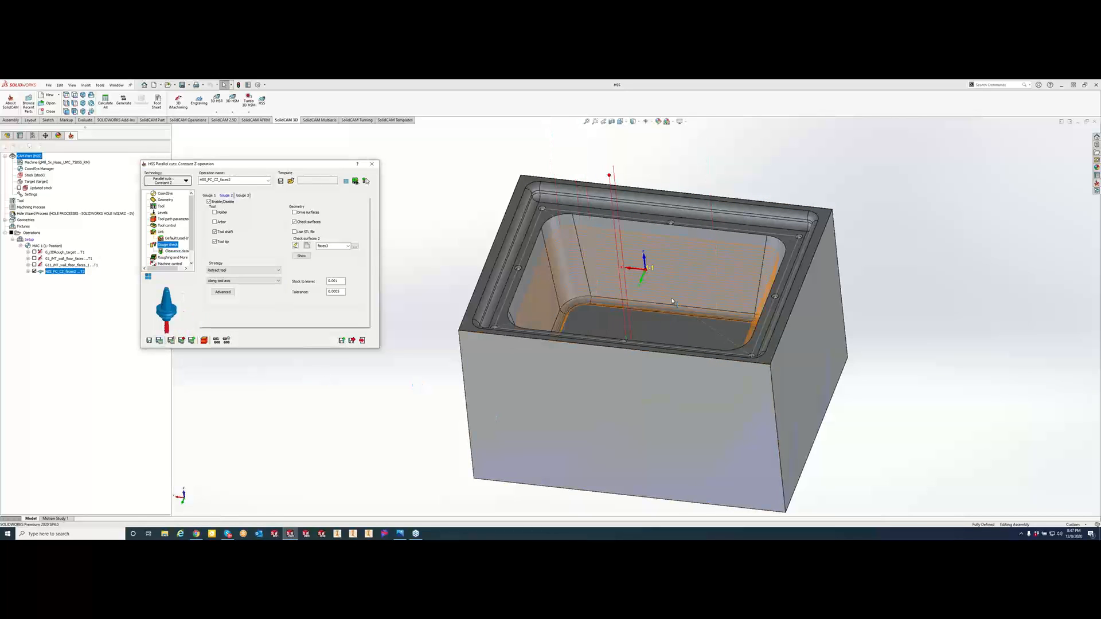
middle_drag(631, 276, 574, 332)
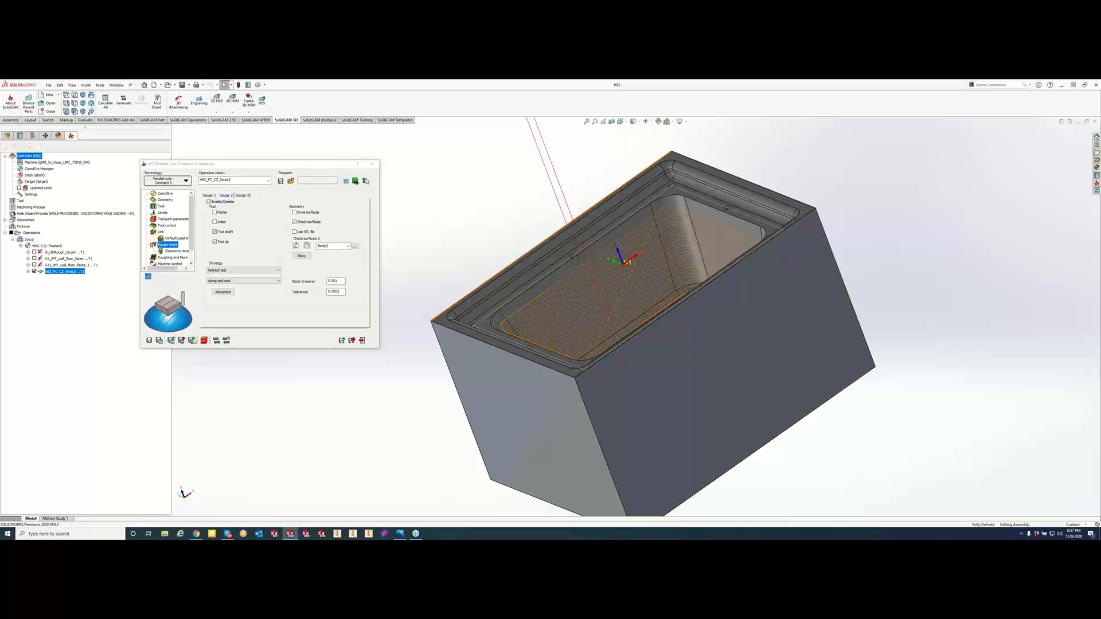
Step: Reduce the maximum step over in the surface quality settings, then save and recalculate the operation
click(204, 343)
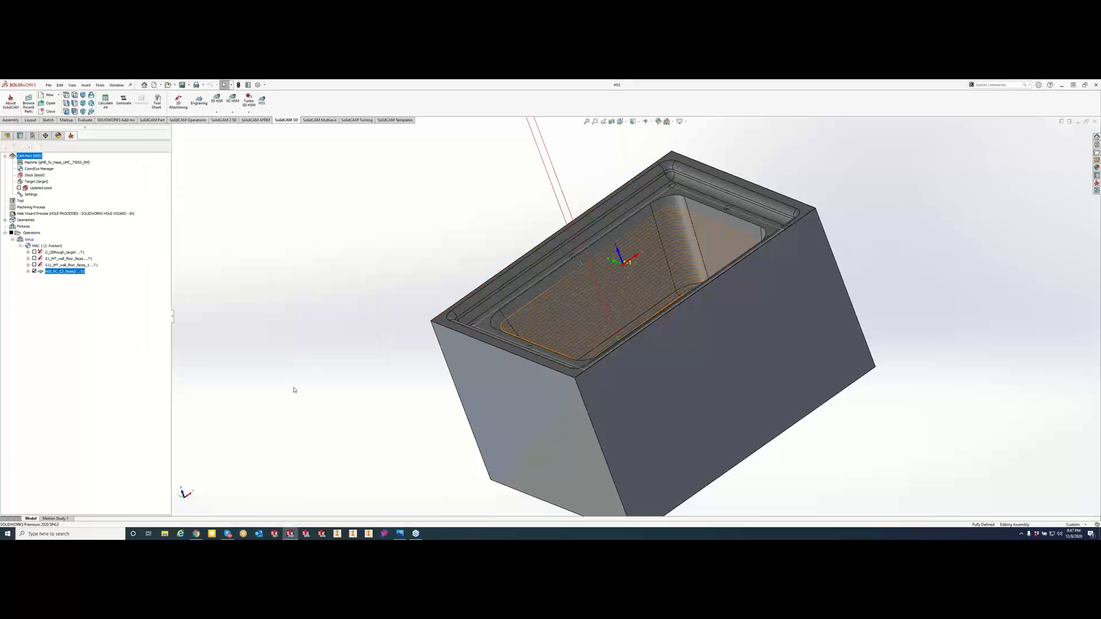
click(143, 155)
click(174, 220)
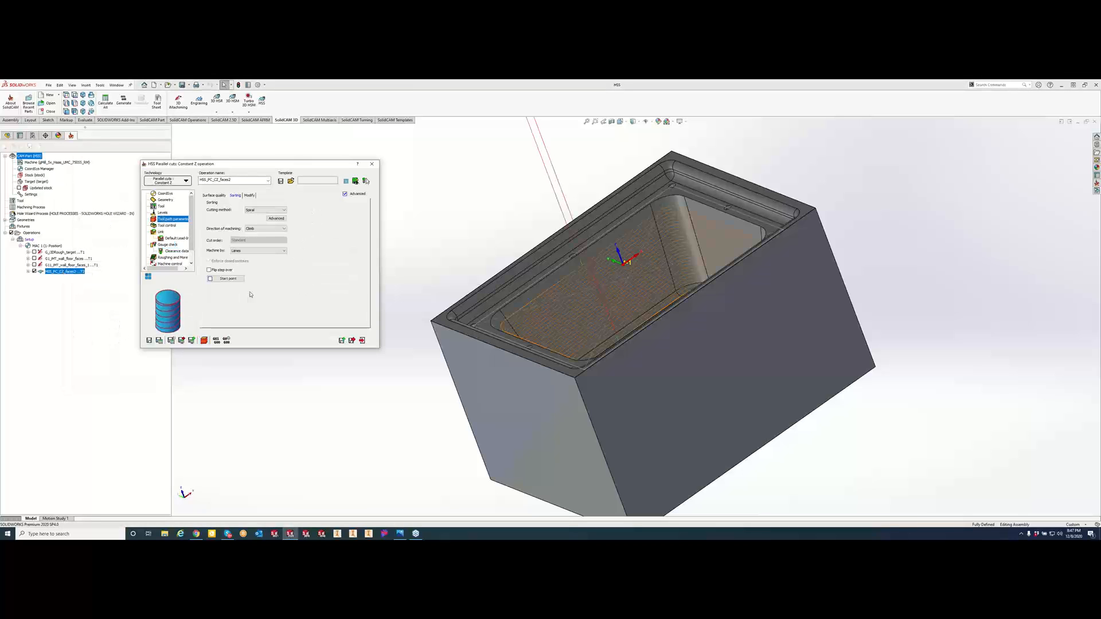
click(217, 195)
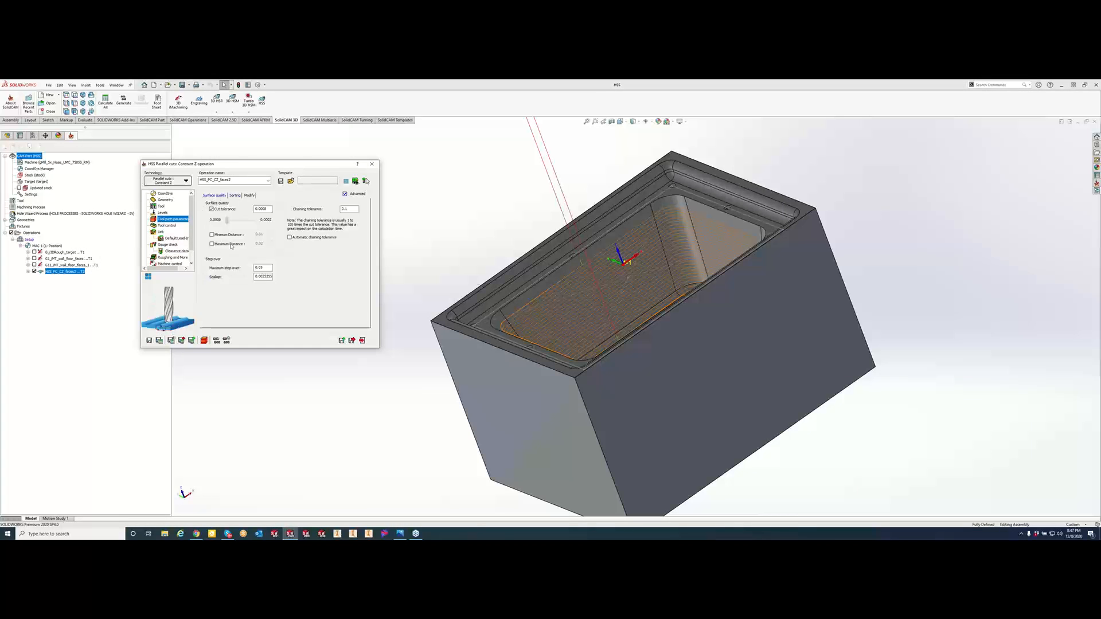
double_click(265, 267)
key(BackSpace)
click(159, 341)
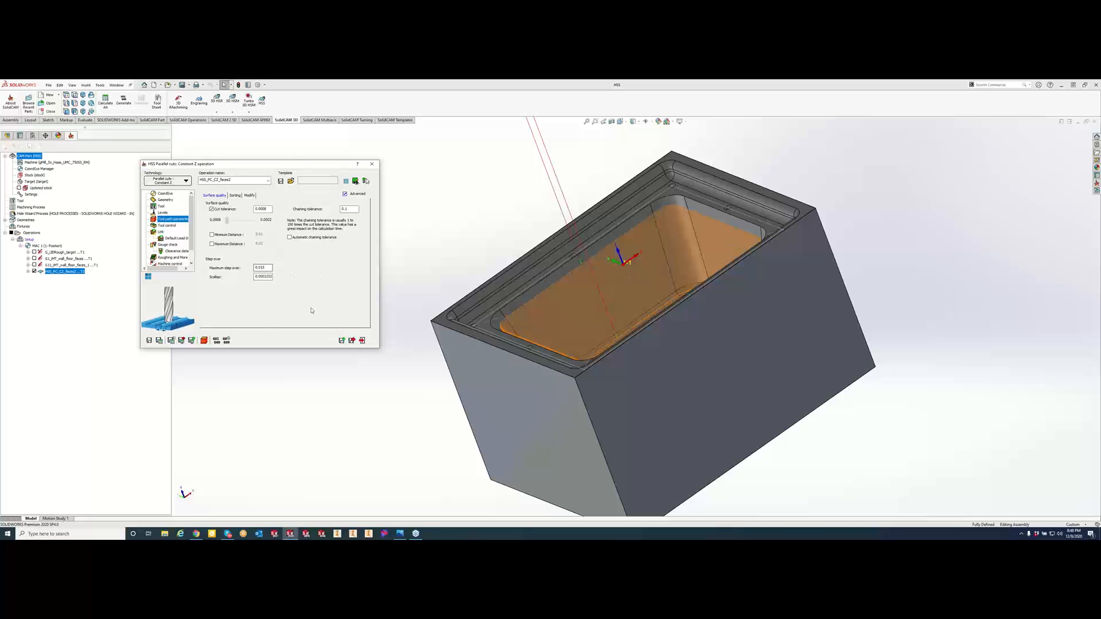
Step: Run a SolidVerify simulation of the finer wall passes, inspect the pocket walls and corners, then close the simulation
click(204, 341)
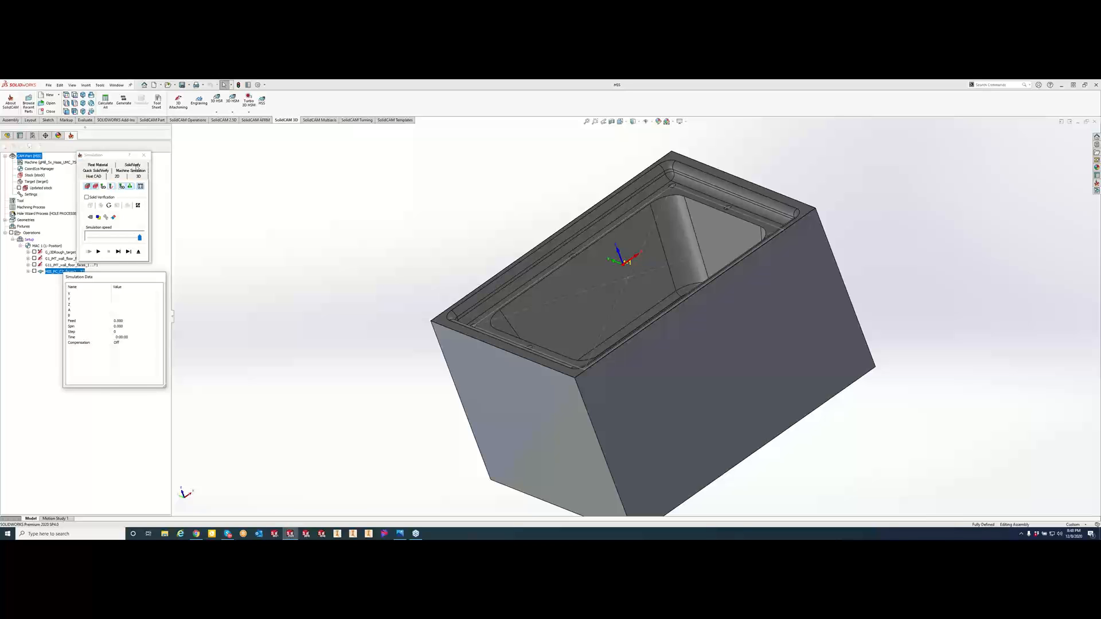
click(139, 166)
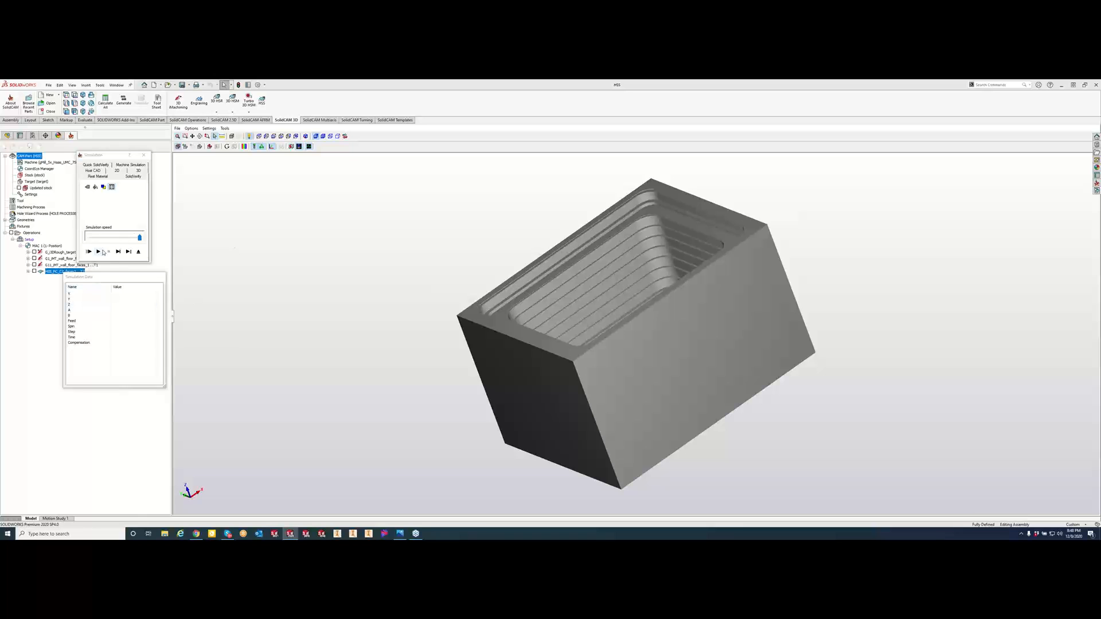
click(98, 251)
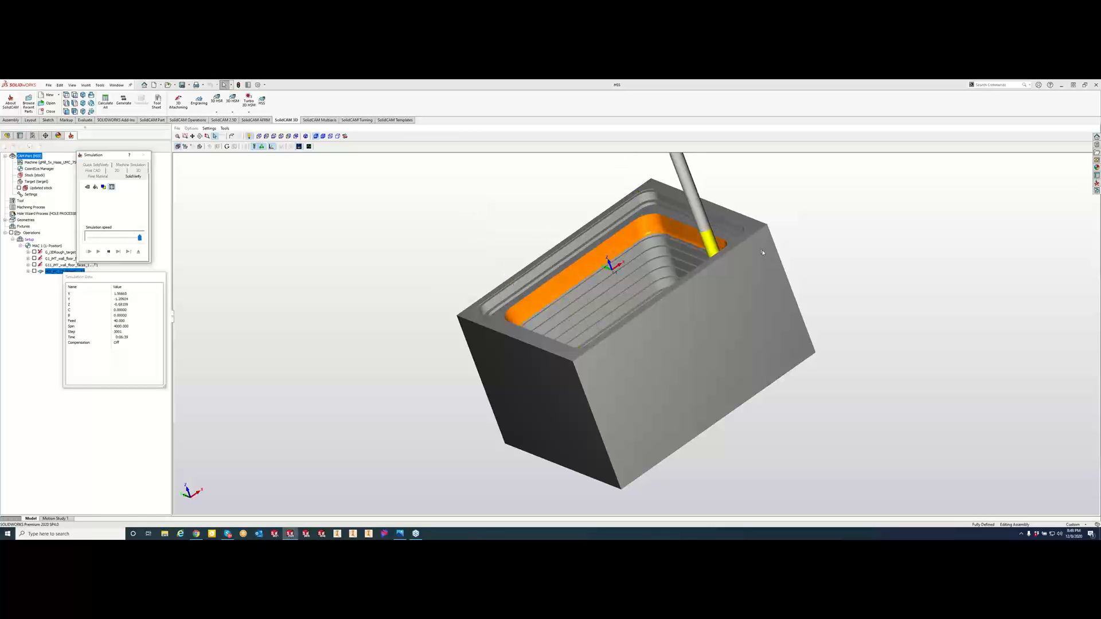
scroll(596, 260, up, 5)
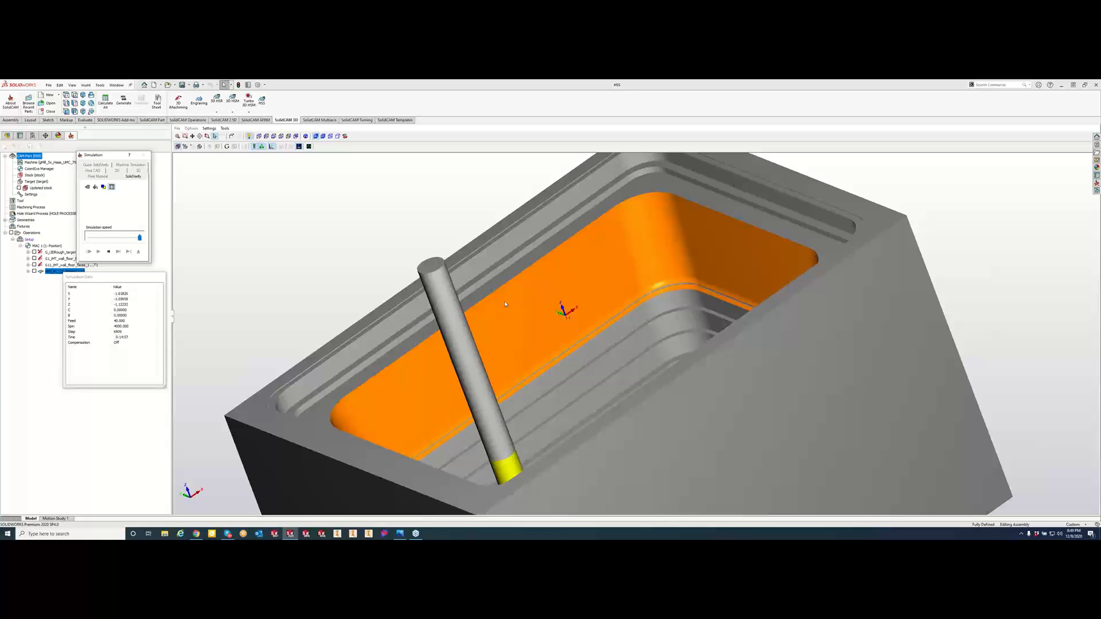
click(109, 252)
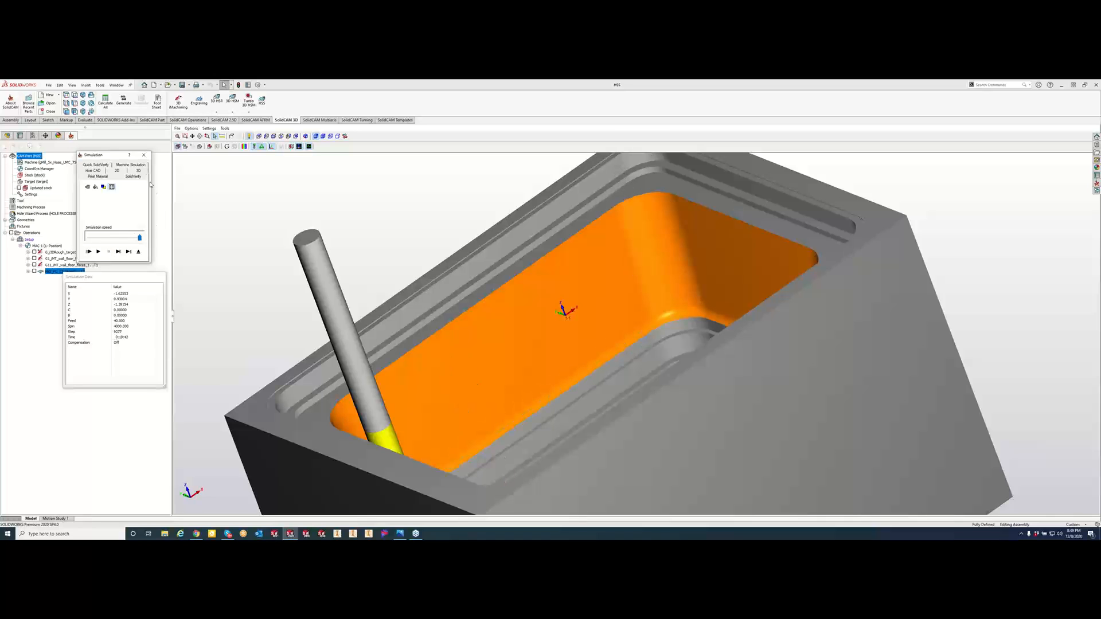
click(144, 155)
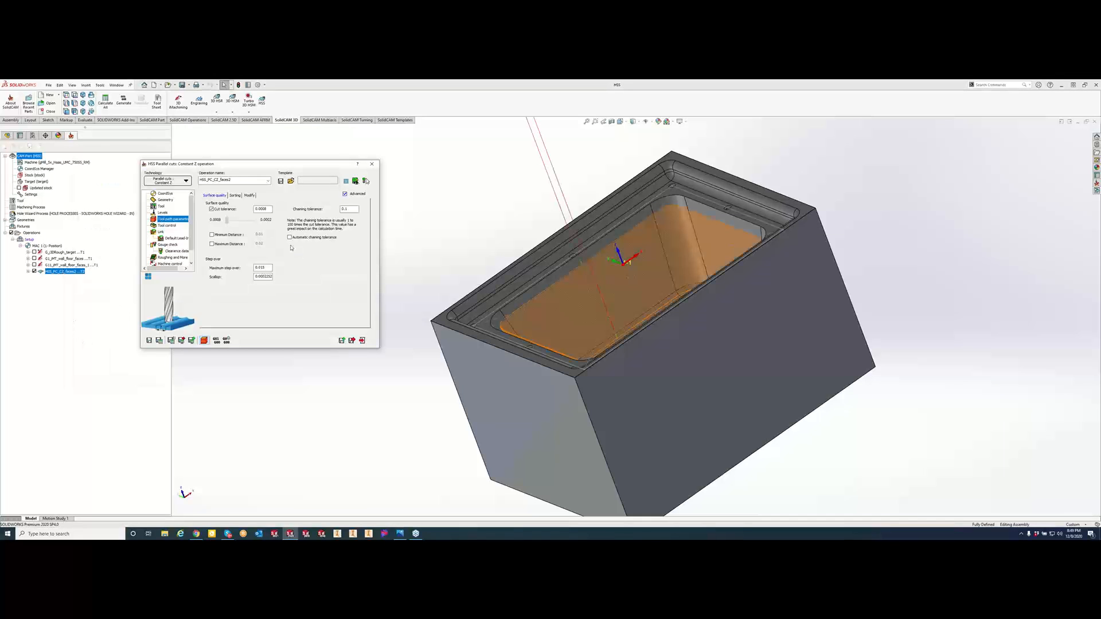
Step: Review the first gouge check's settings, then set the second gouge check's strategy to Stop tool path calculation
click(166, 246)
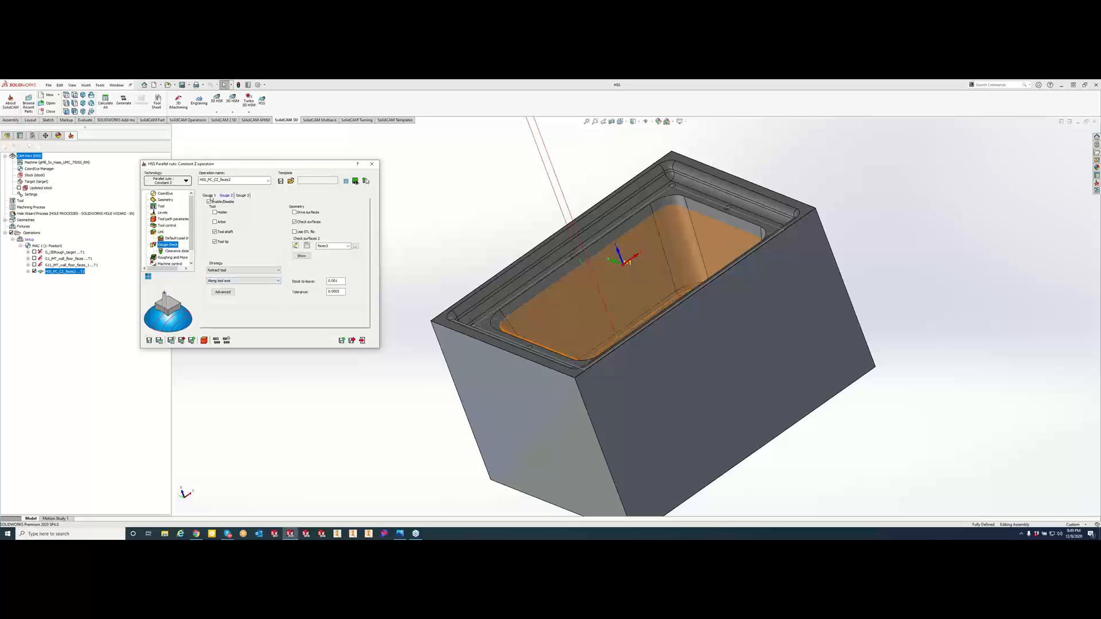
click(207, 195)
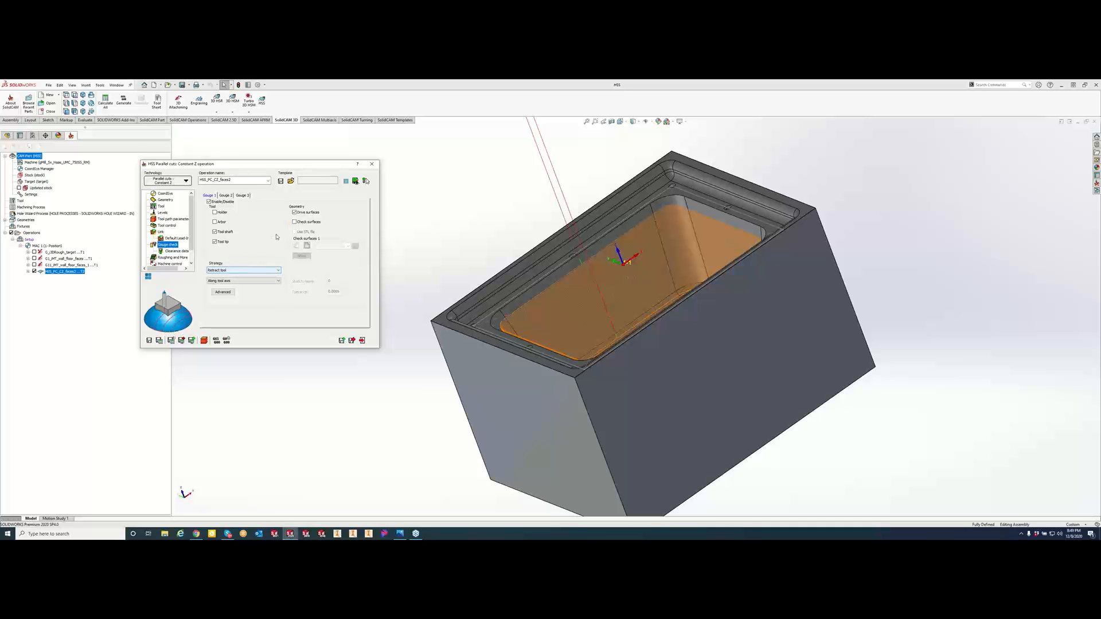
click(294, 222)
click(296, 223)
click(225, 195)
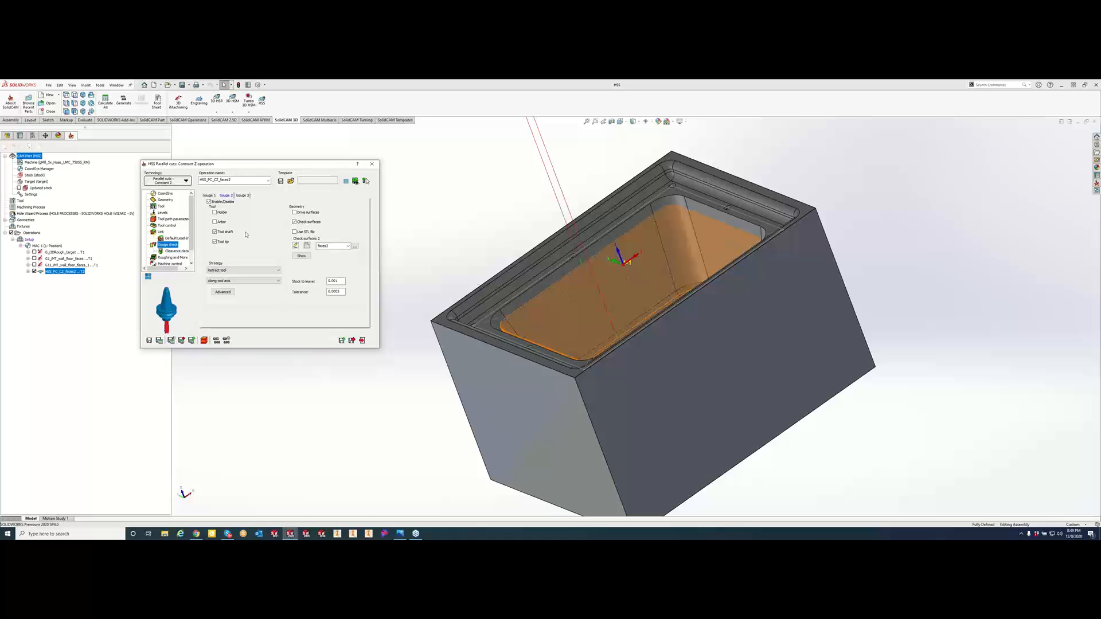
click(242, 270)
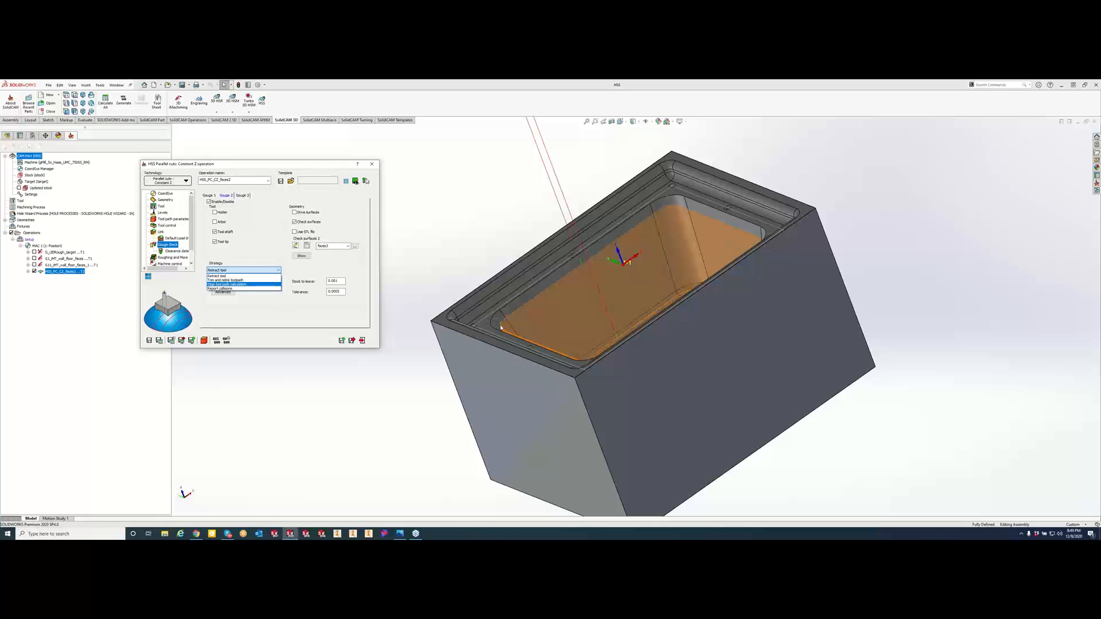
click(228, 285)
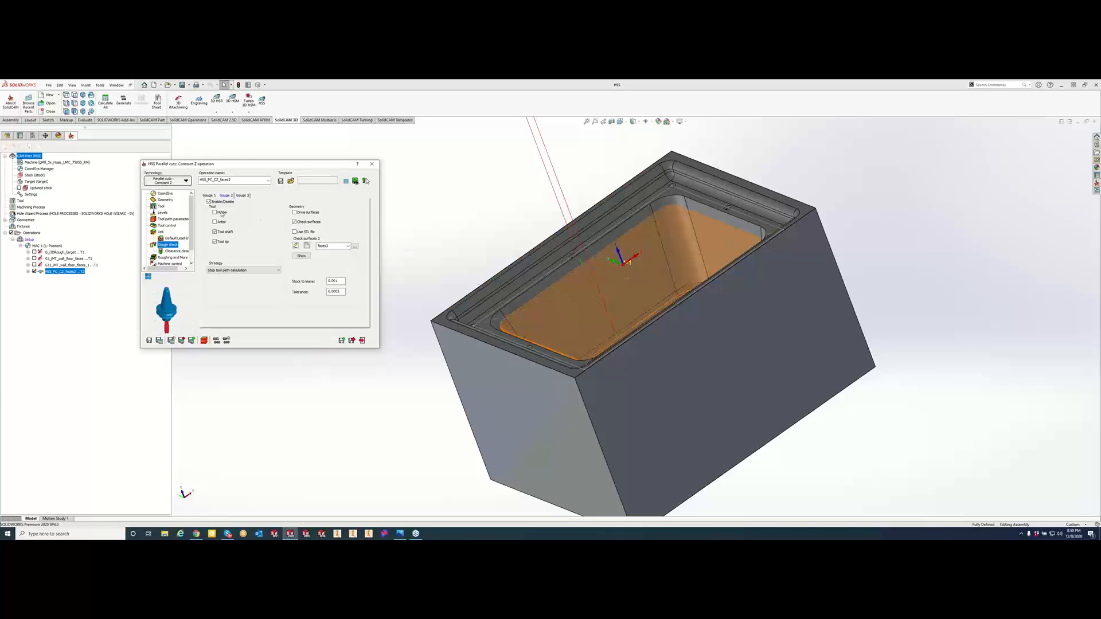
Step: Enable check surfaces in the first gouge check and assign the existing geometry covering the pocket floor and upper ledge
click(209, 195)
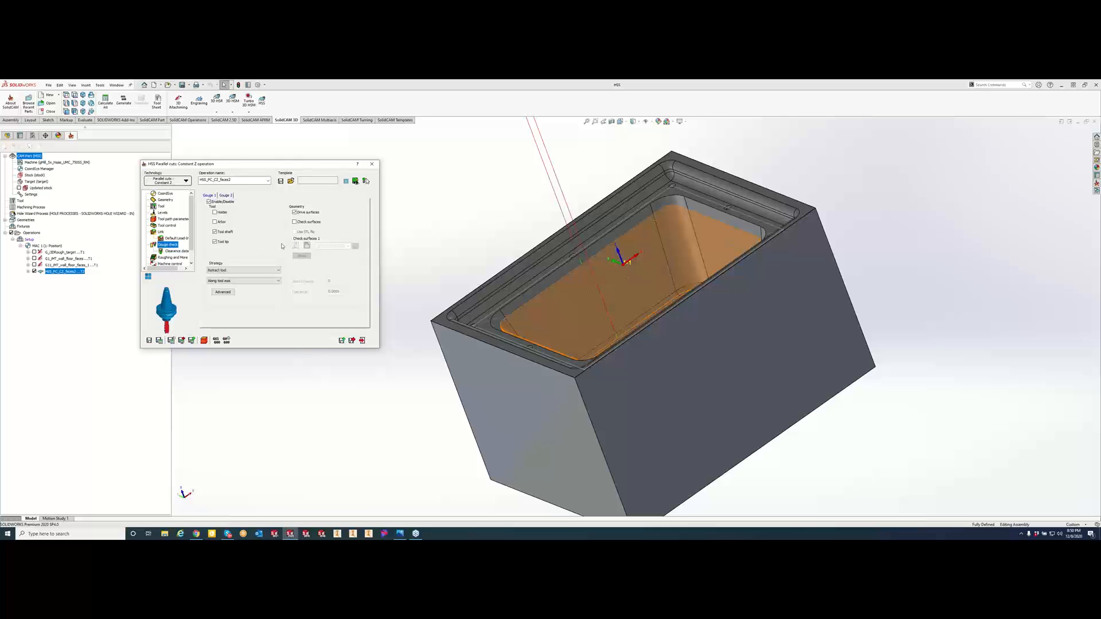
click(295, 222)
click(347, 246)
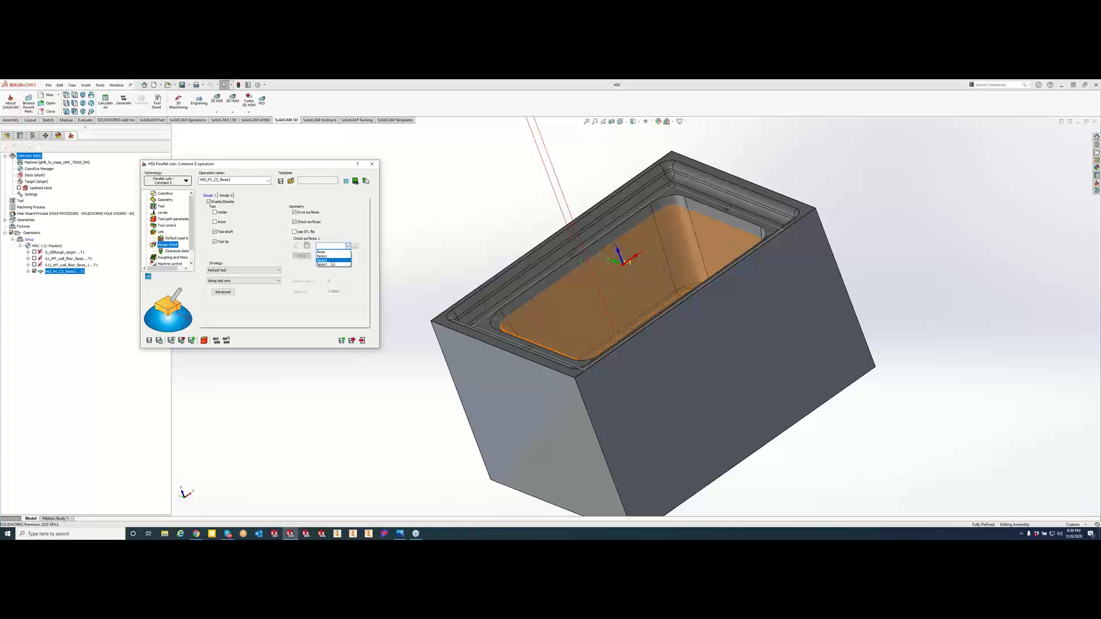
click(348, 246)
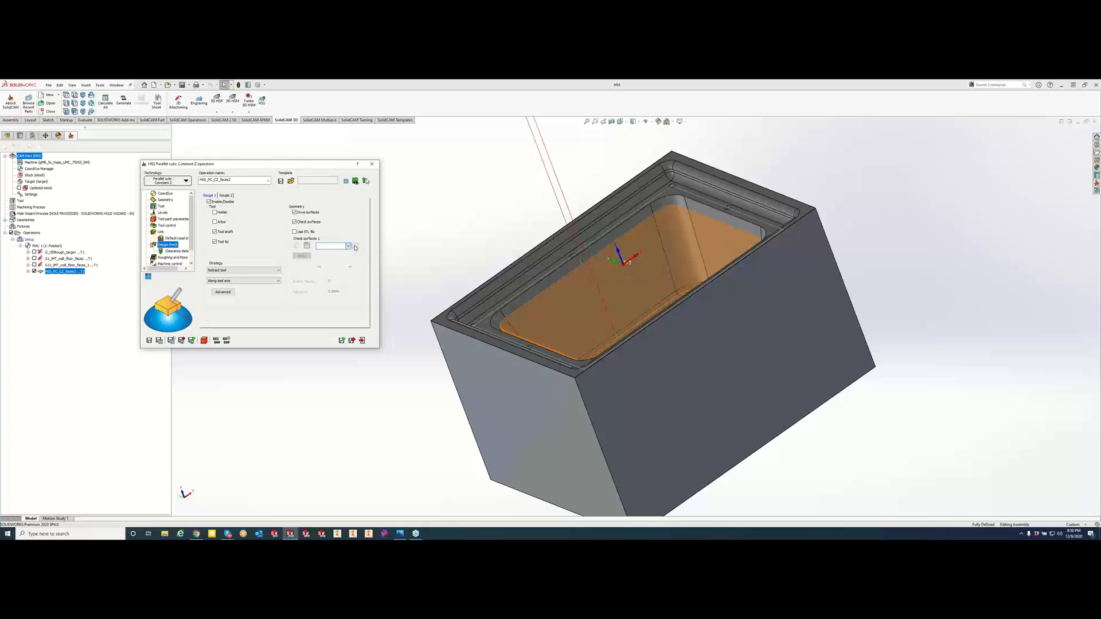
click(355, 246)
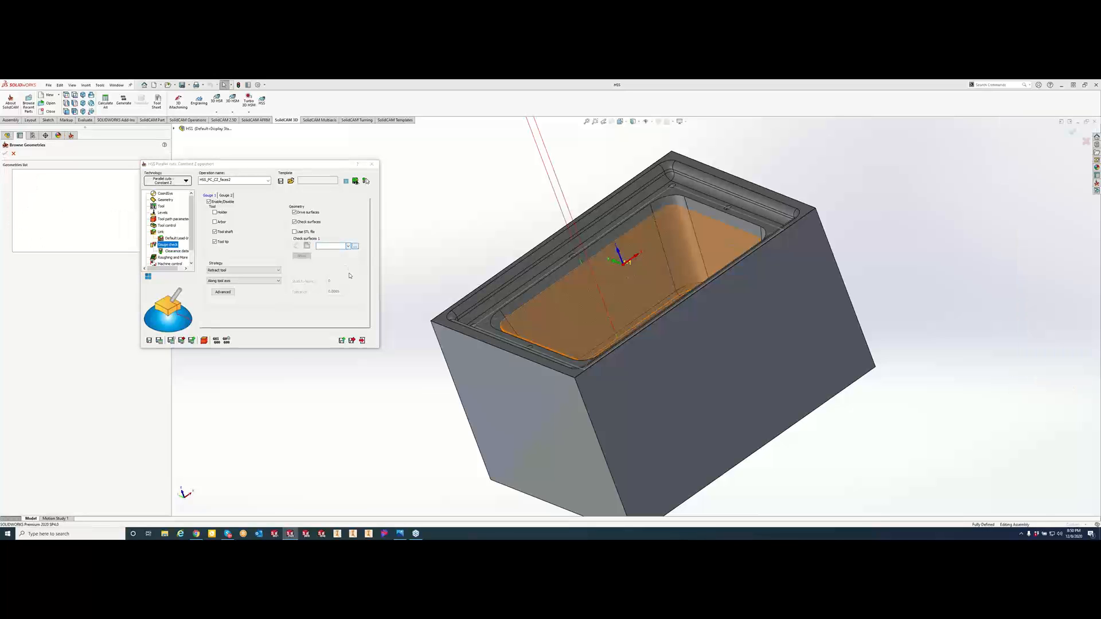
click(24, 188)
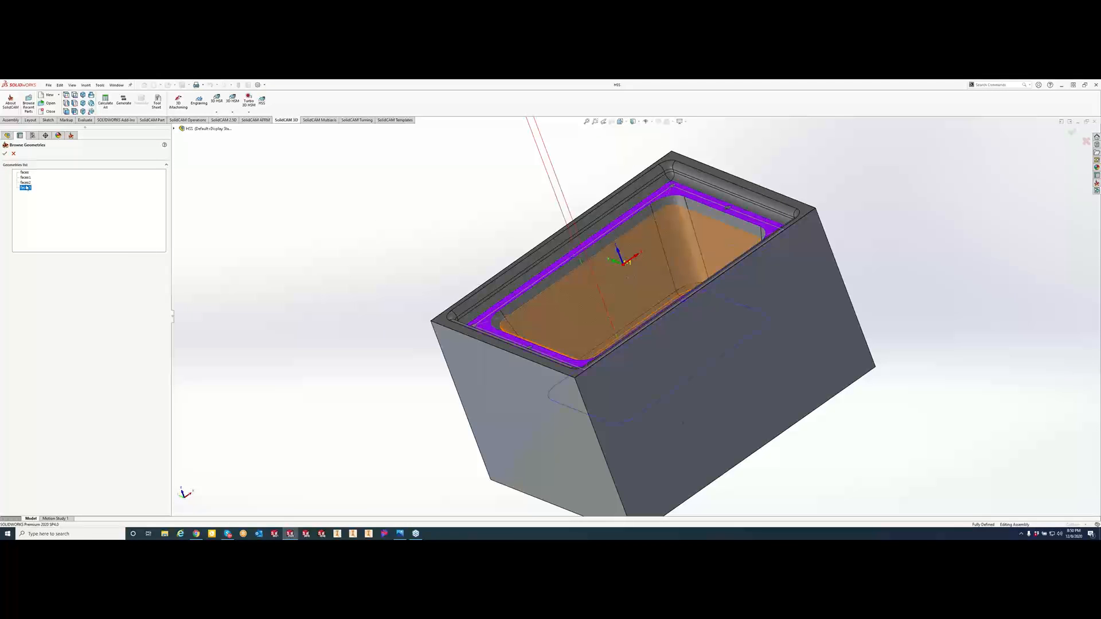
middle_drag(499, 288, 571, 339)
click(4, 153)
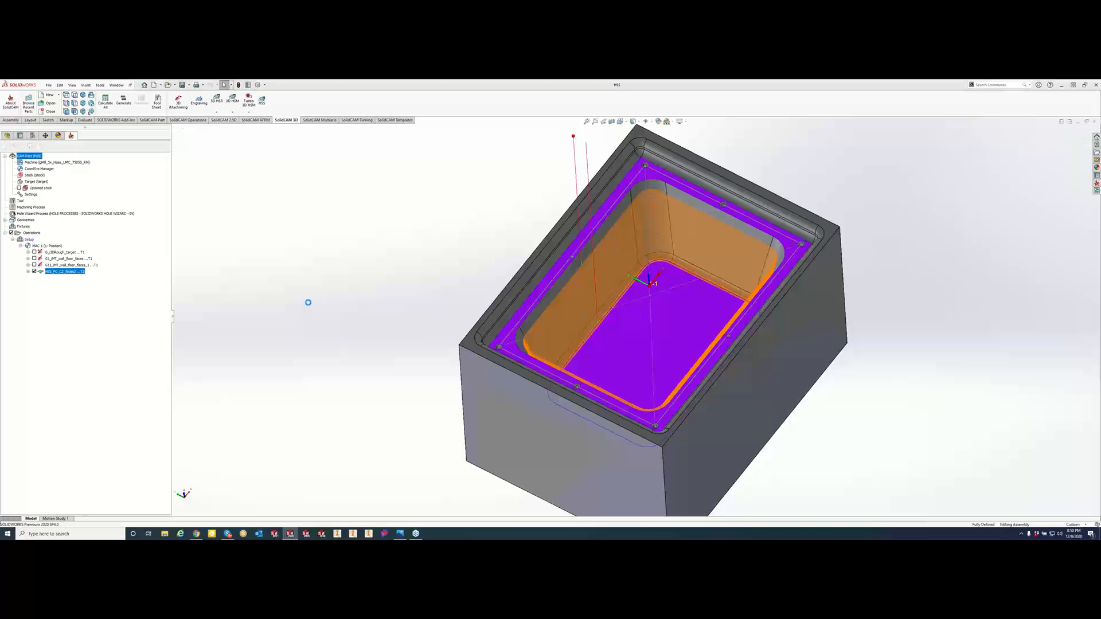
click(358, 341)
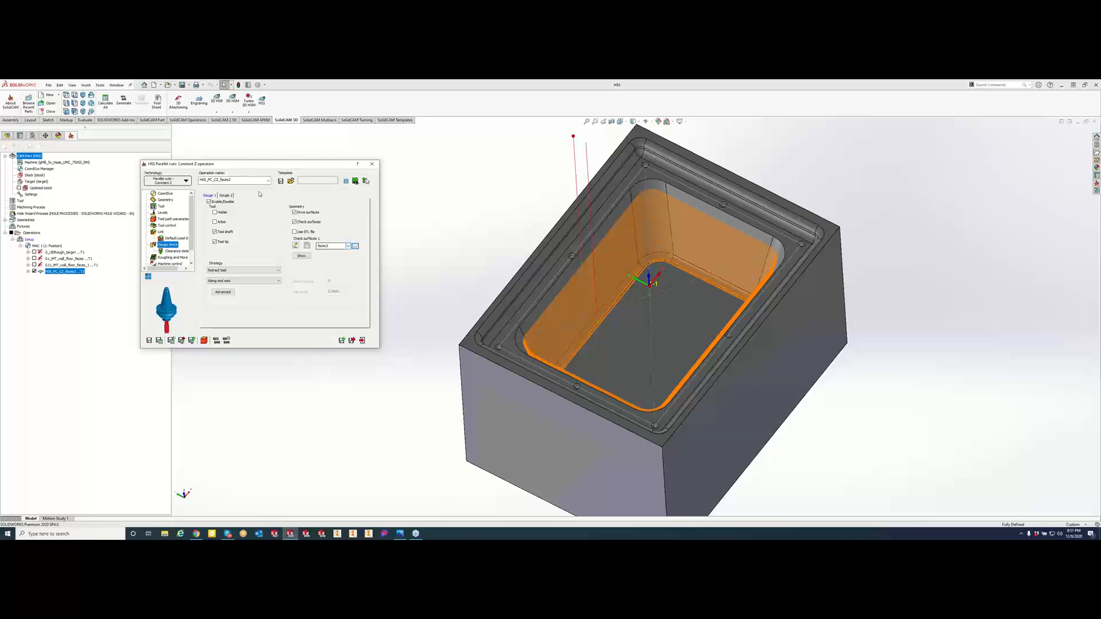
click(184, 184)
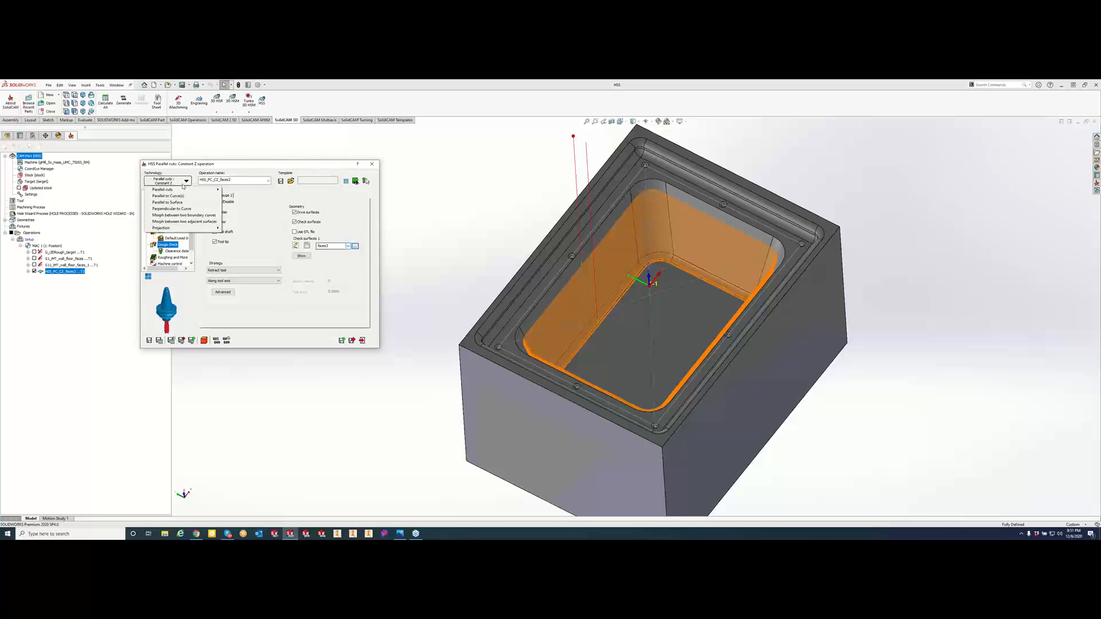
mouse_move(188, 190)
mouse_move(183, 228)
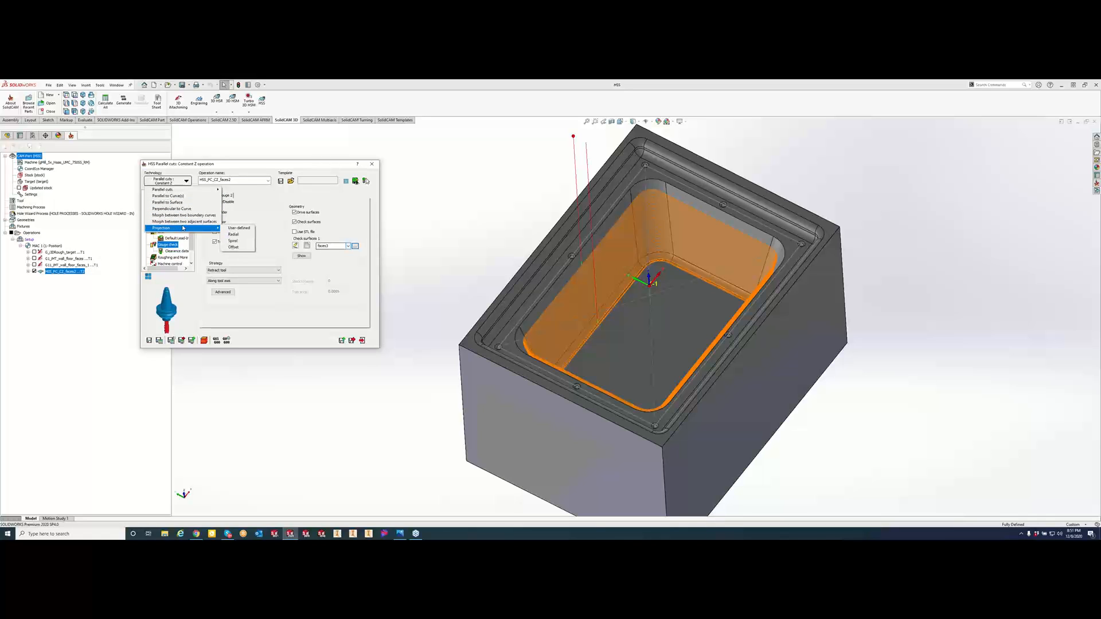
click(294, 330)
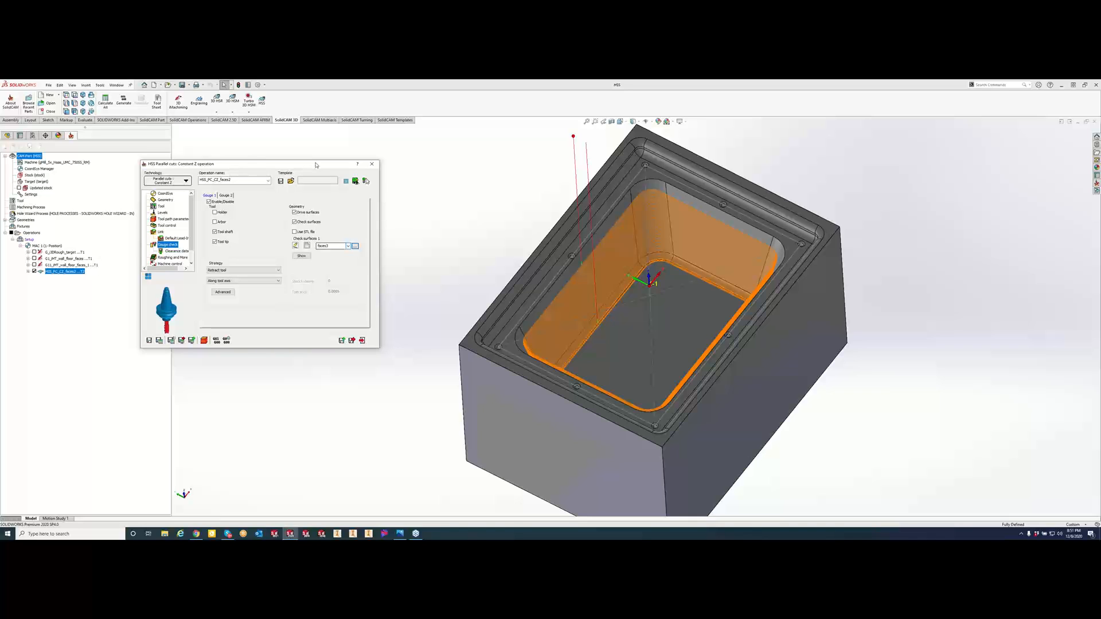
Step: Set the geometry area type to Limit cuts by one or two points and pick the first limit point on the pocket's upper ledge
click(168, 200)
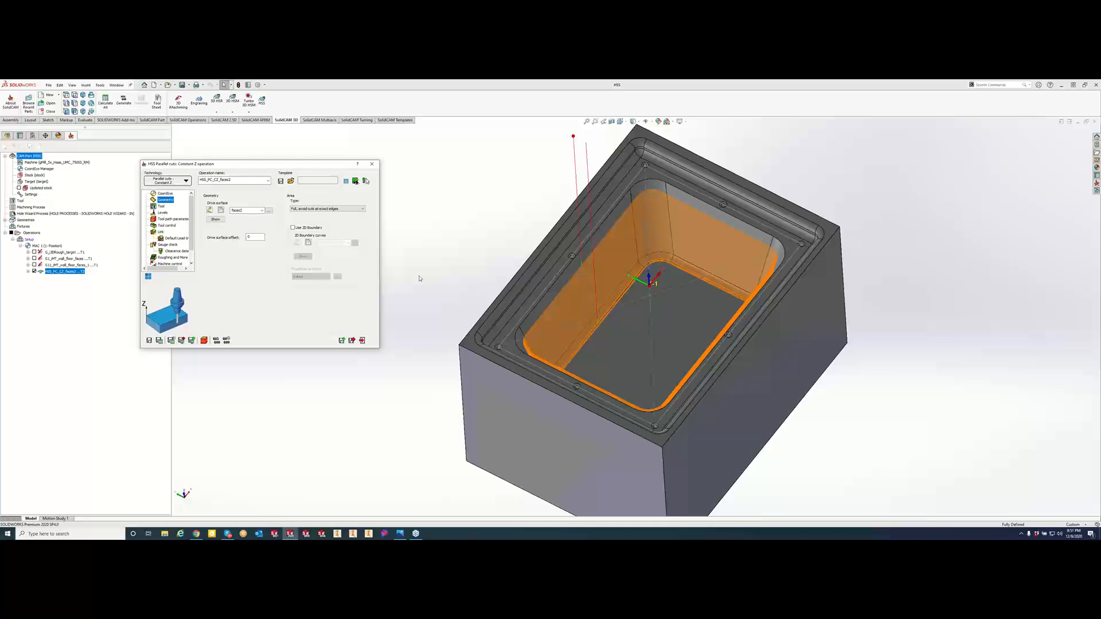
click(339, 210)
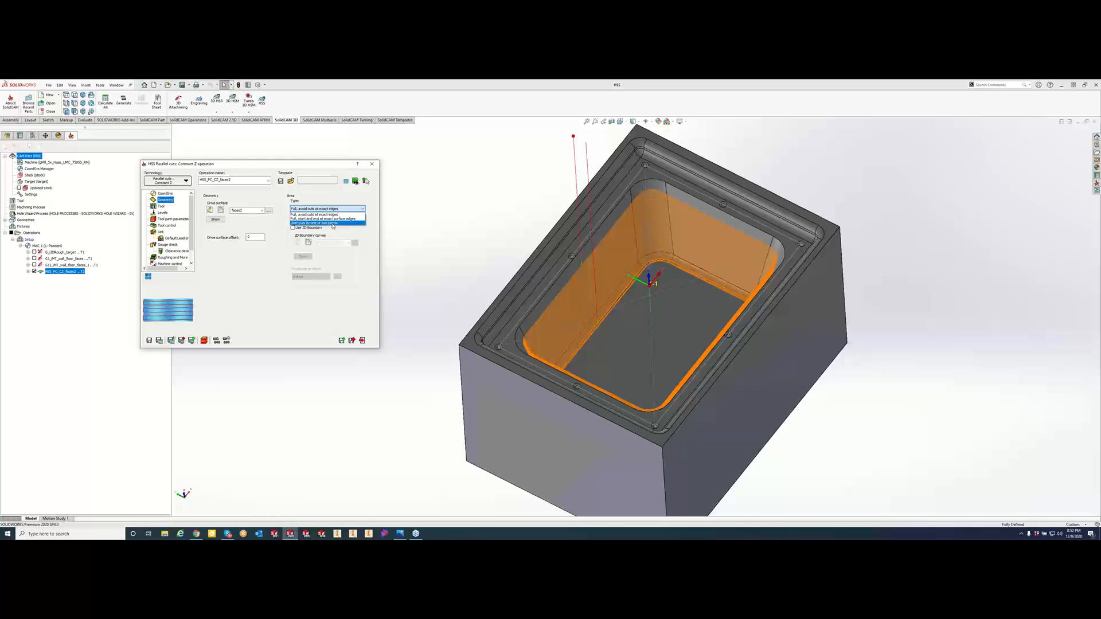
click(333, 223)
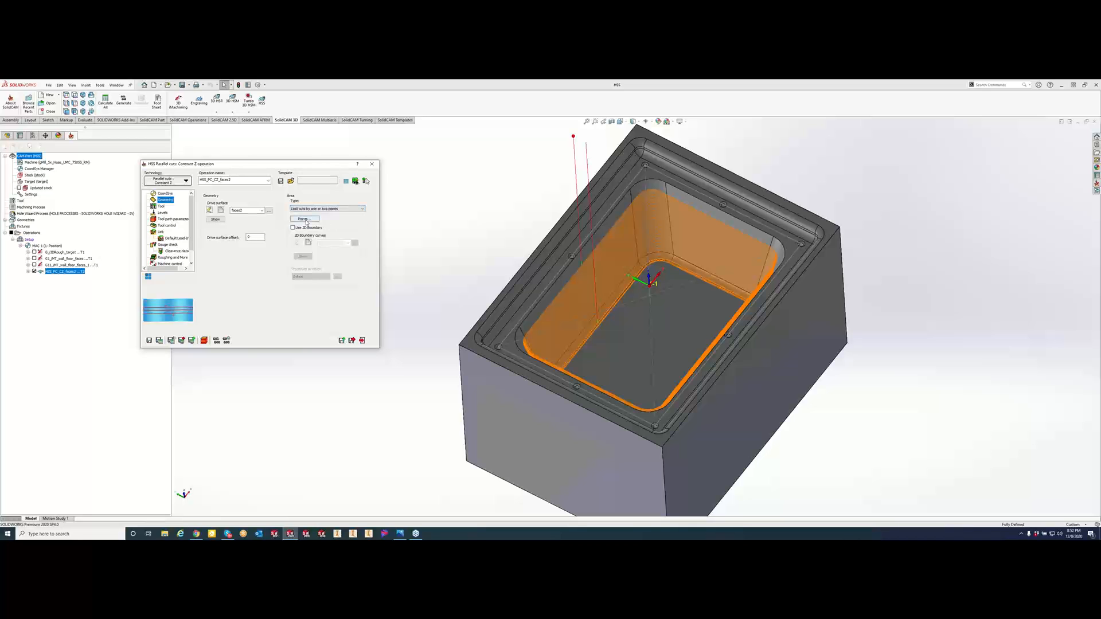
click(306, 220)
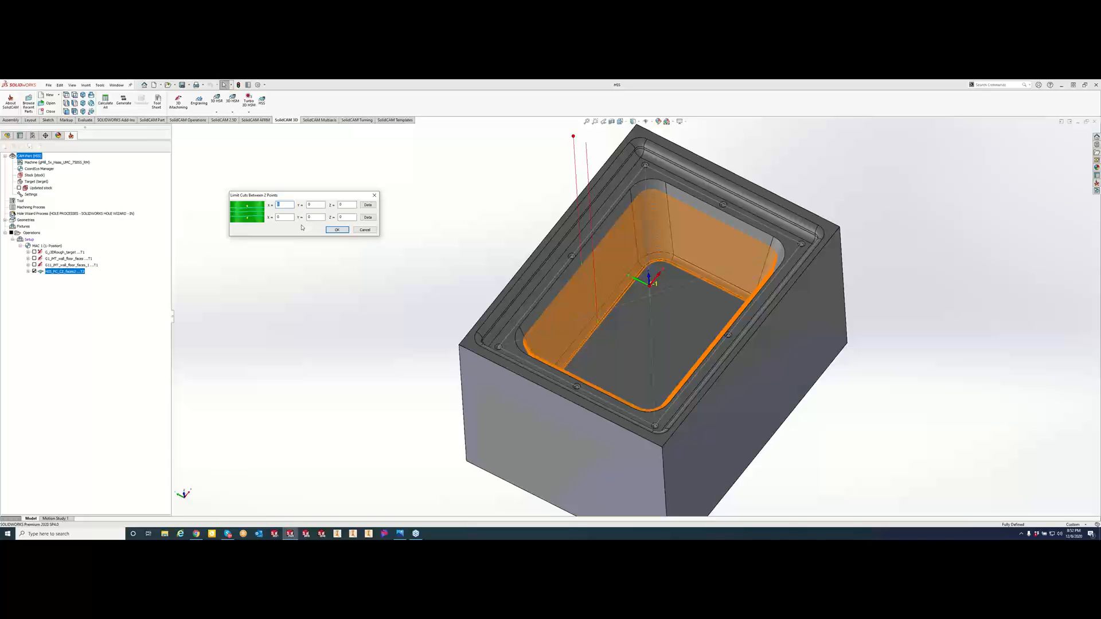
click(368, 205)
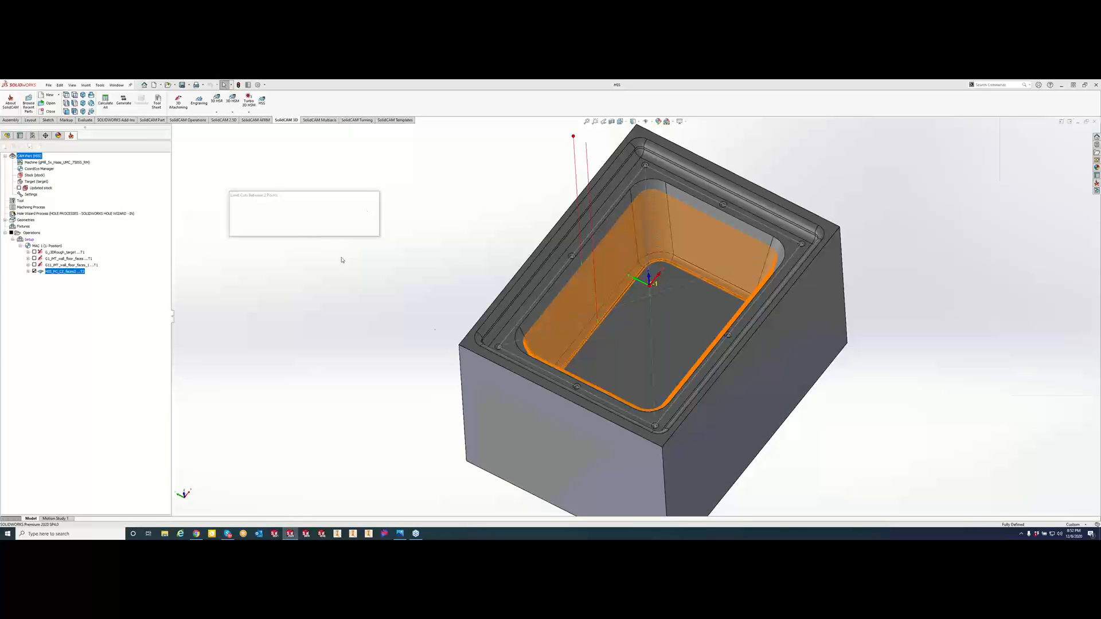
click(573, 259)
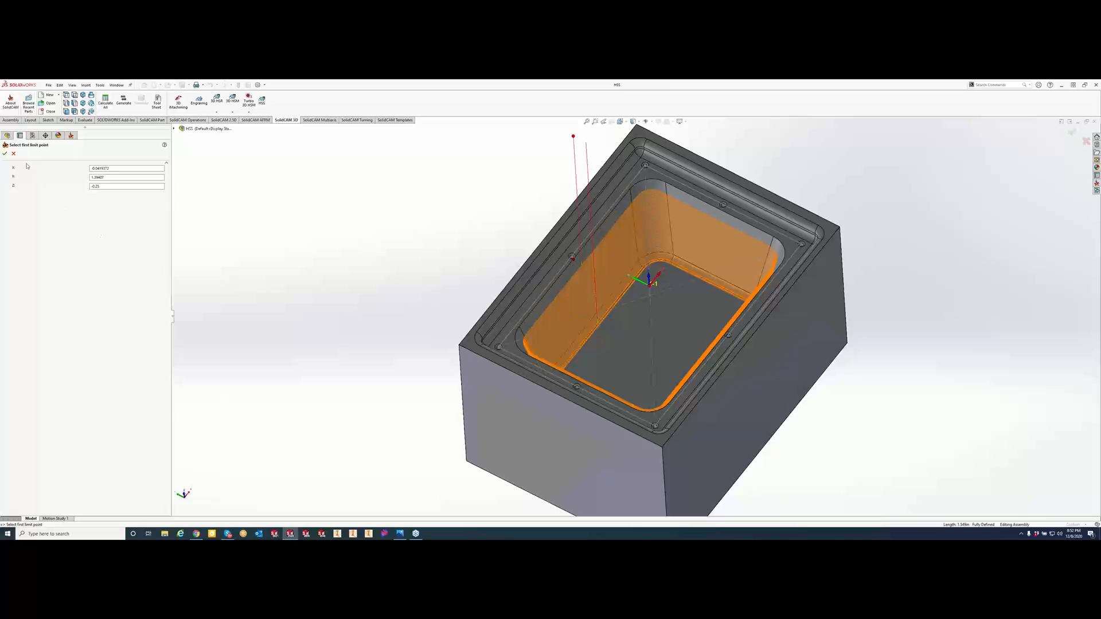
click(4, 154)
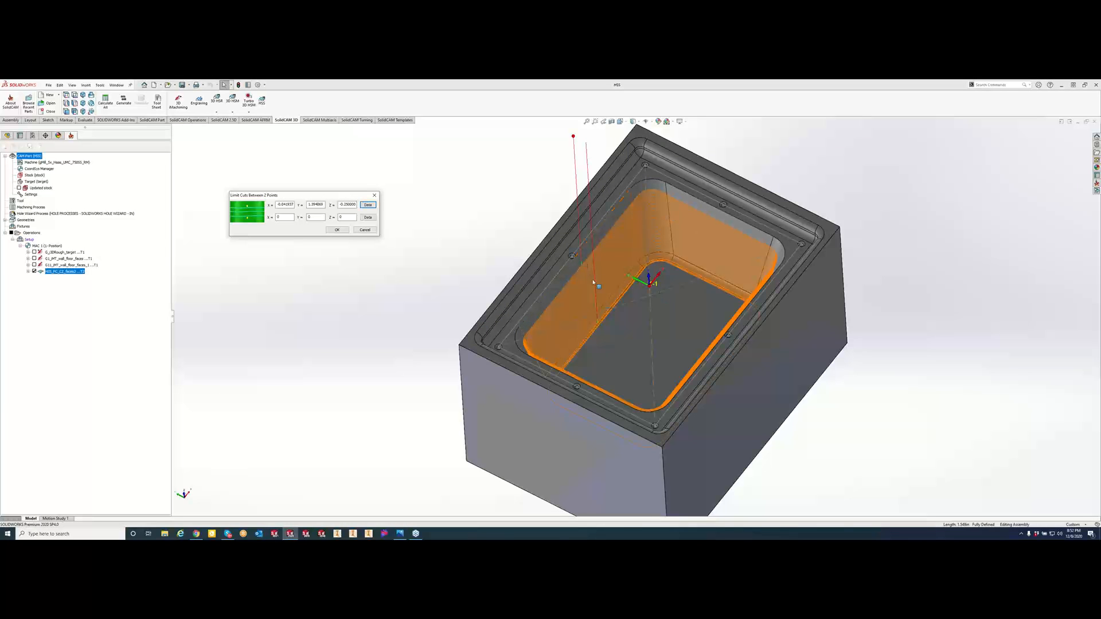
Step: Pick the second limit point partway down the long pocket wall, accept both limits, then save and calculate the operation
click(368, 218)
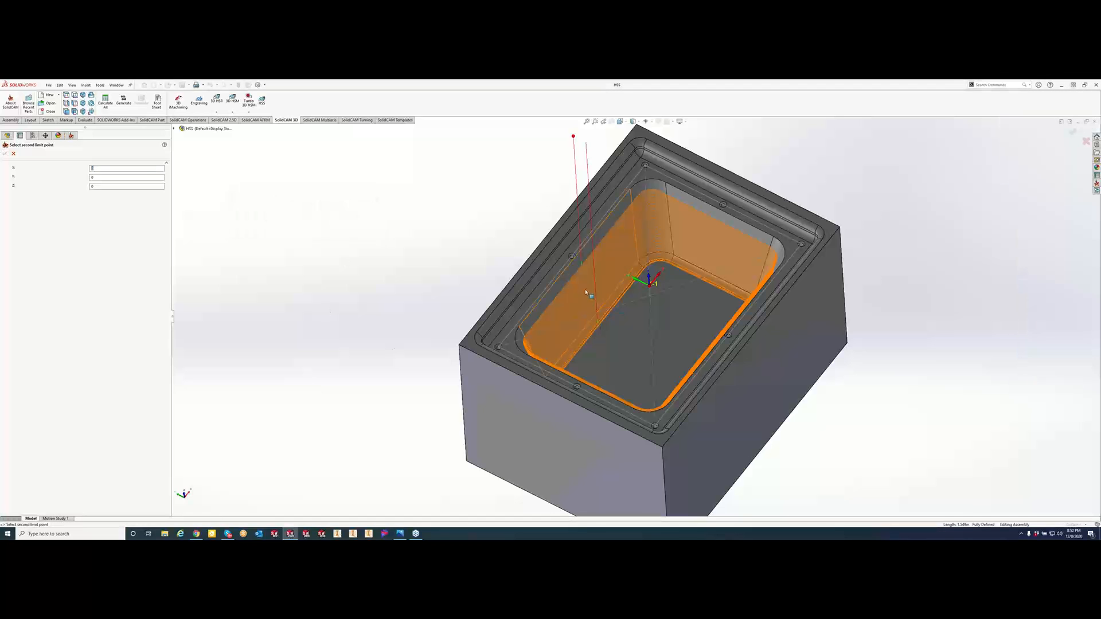
click(587, 292)
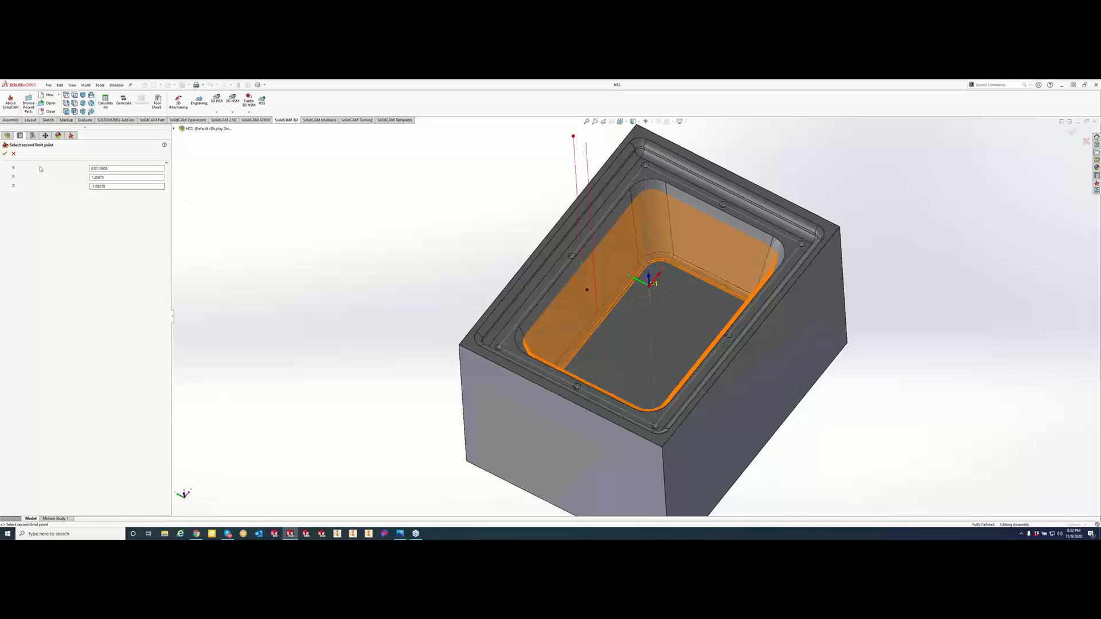
click(5, 153)
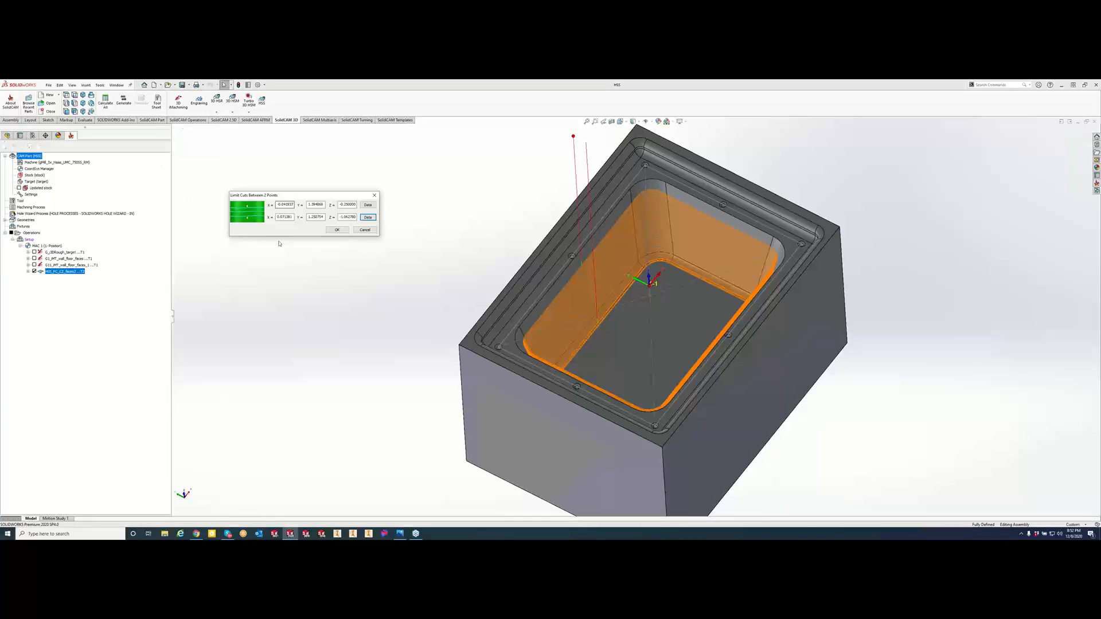
click(337, 230)
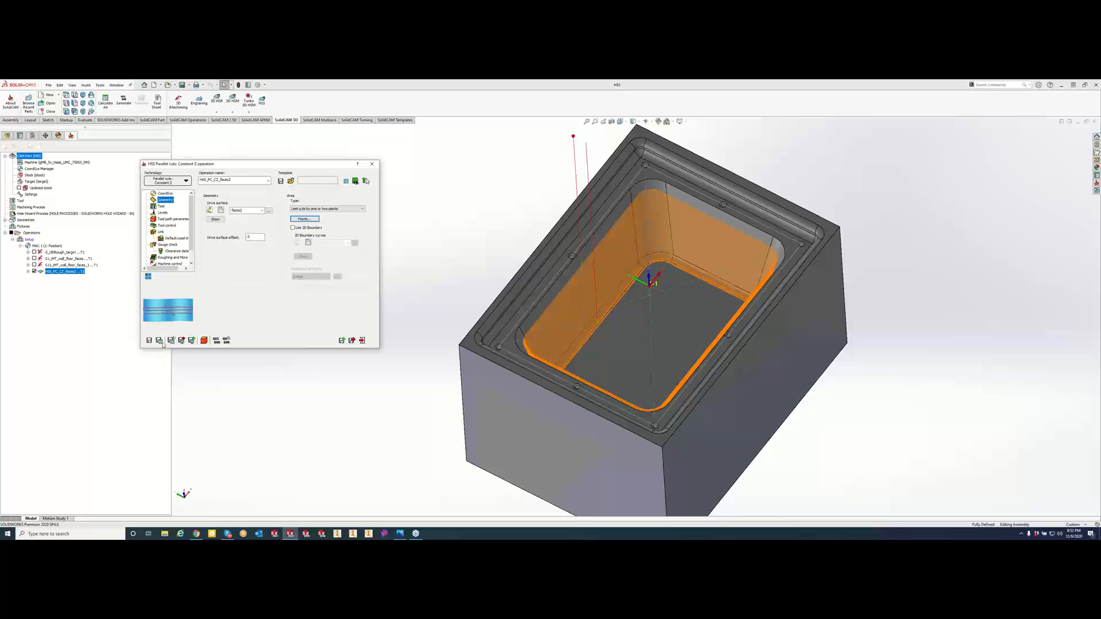
click(160, 341)
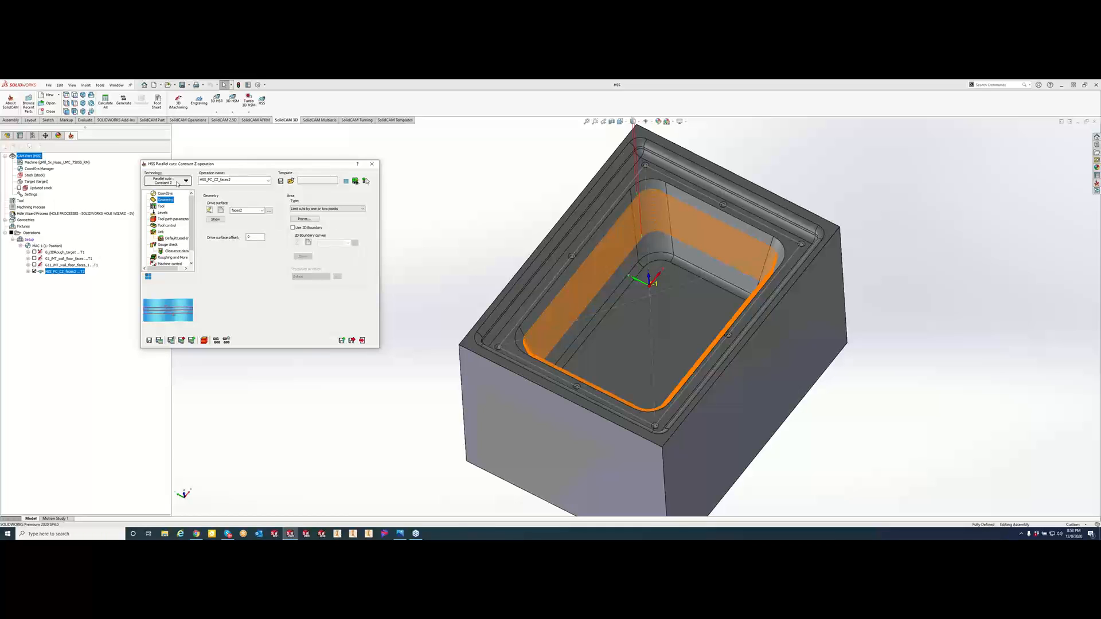
Step: Switch the technology to Morph between two boundary curves and review the area types offered in its geometry settings
click(310, 209)
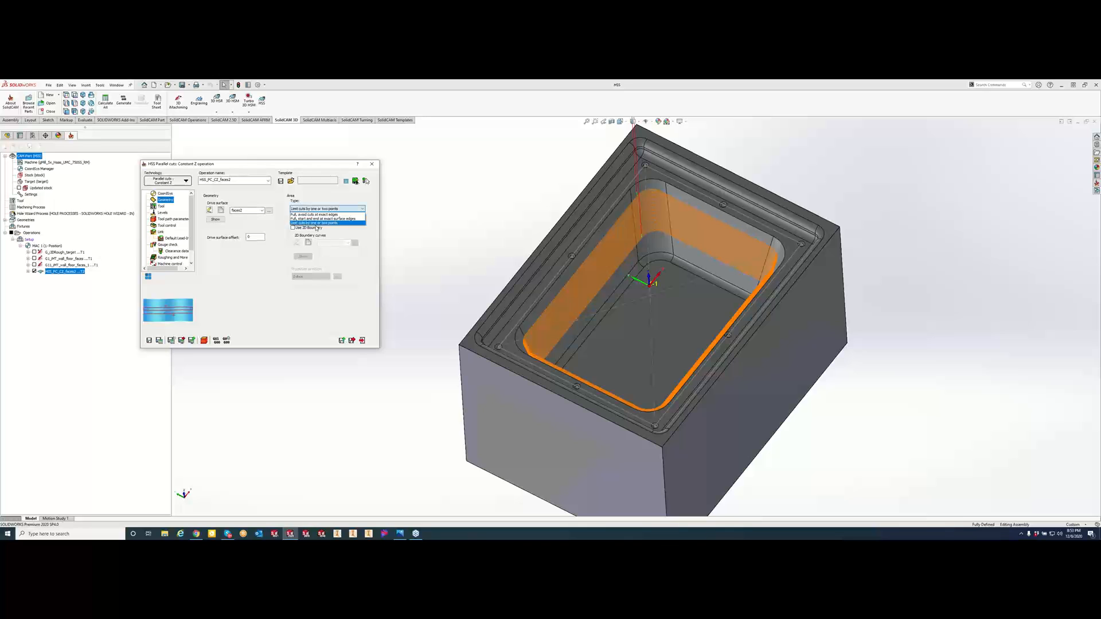
click(258, 266)
click(182, 181)
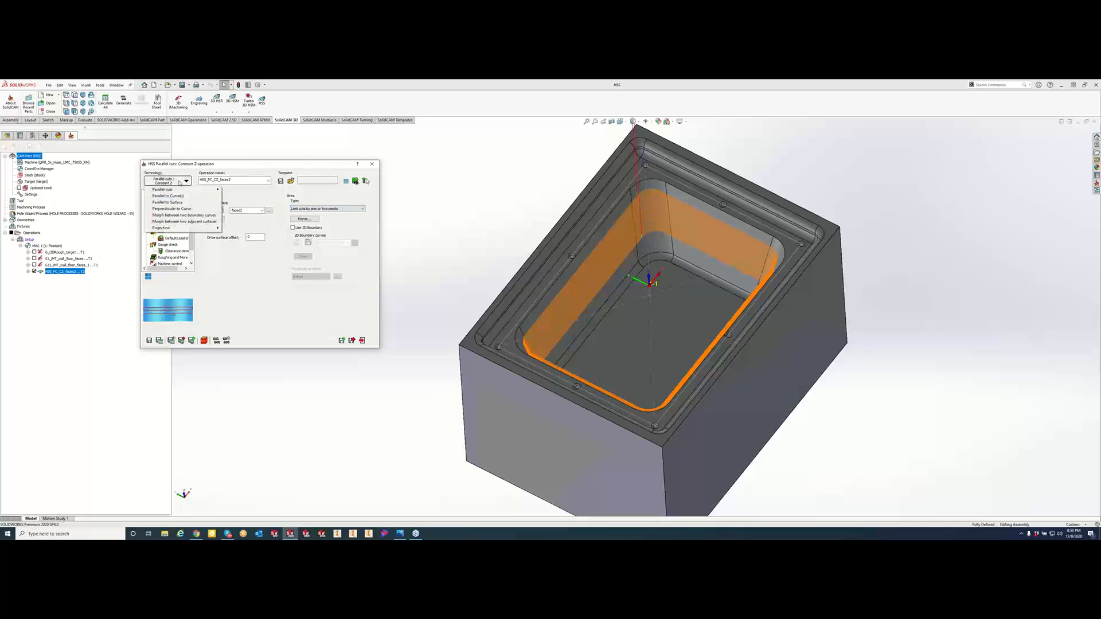
click(172, 215)
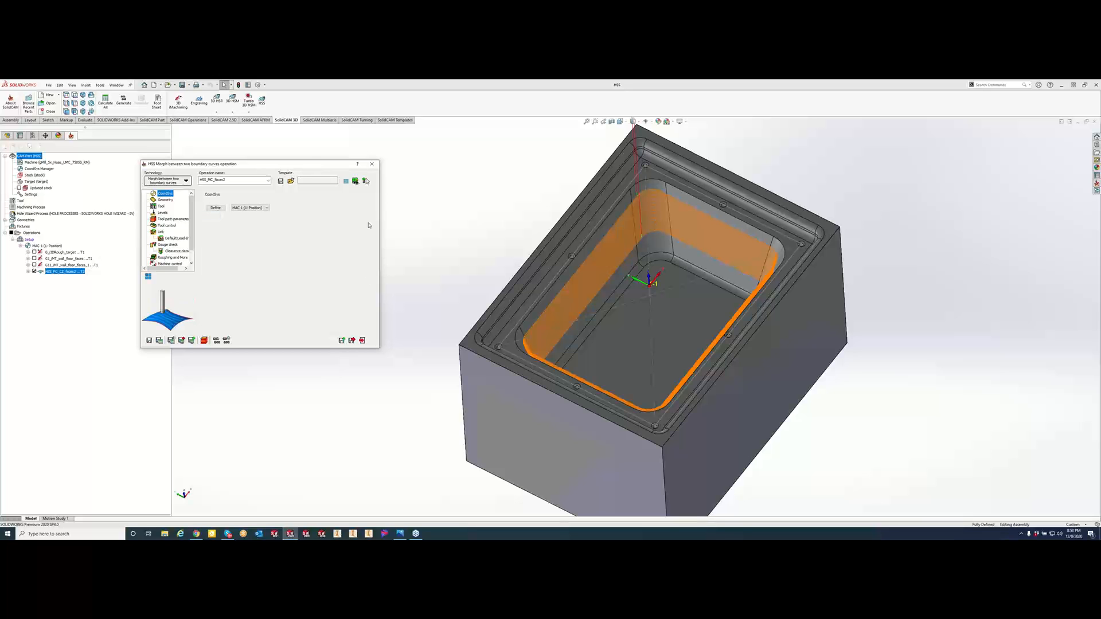
click(165, 200)
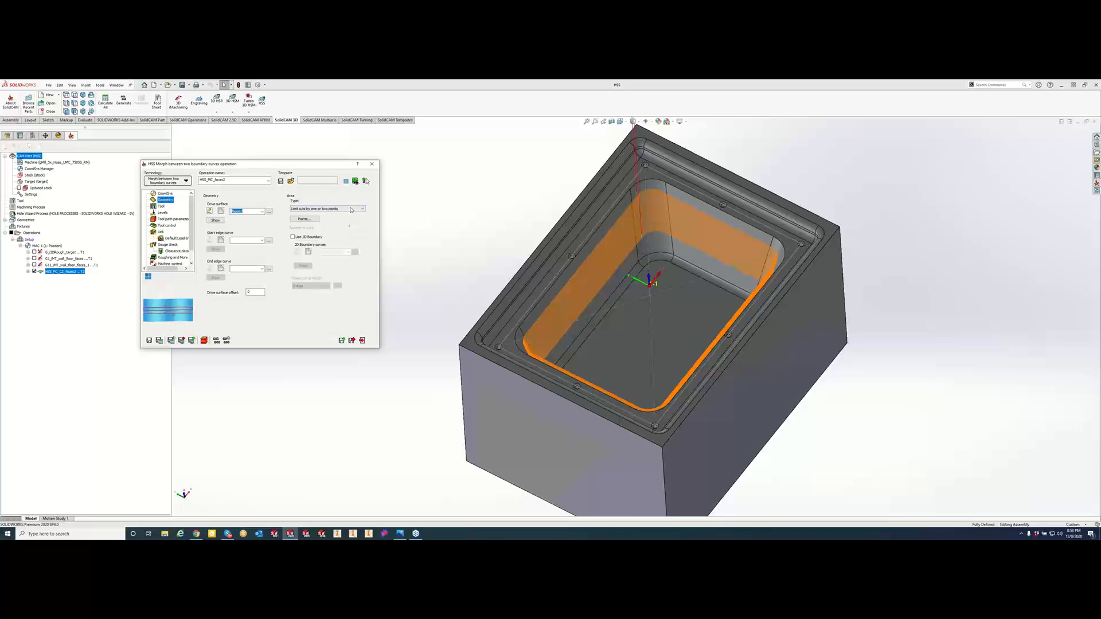
click(352, 209)
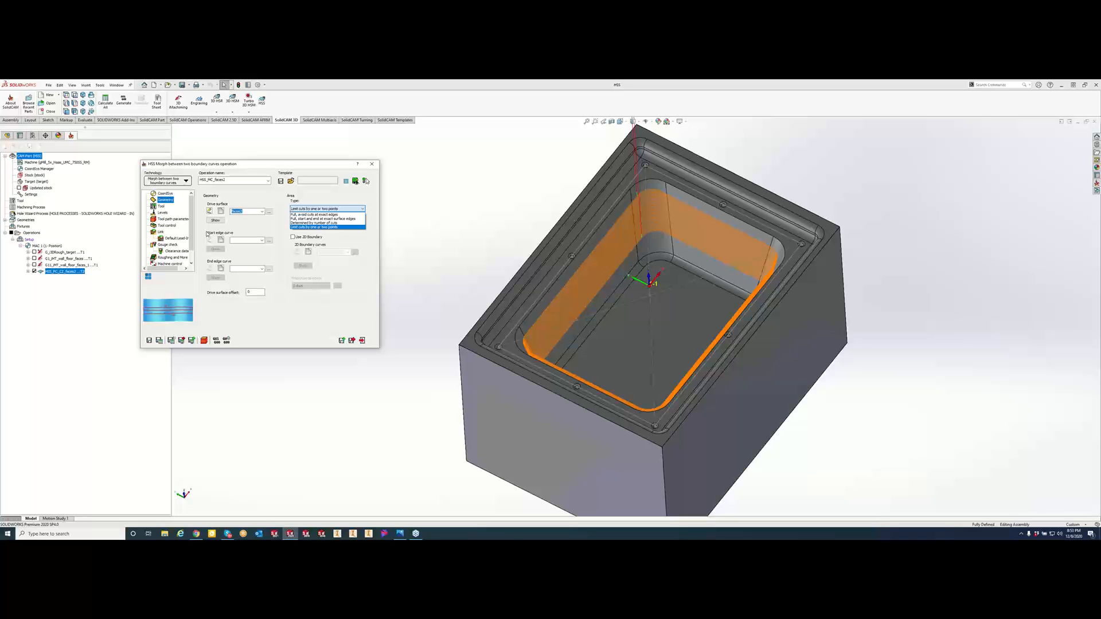
key(Down)
key(Down)
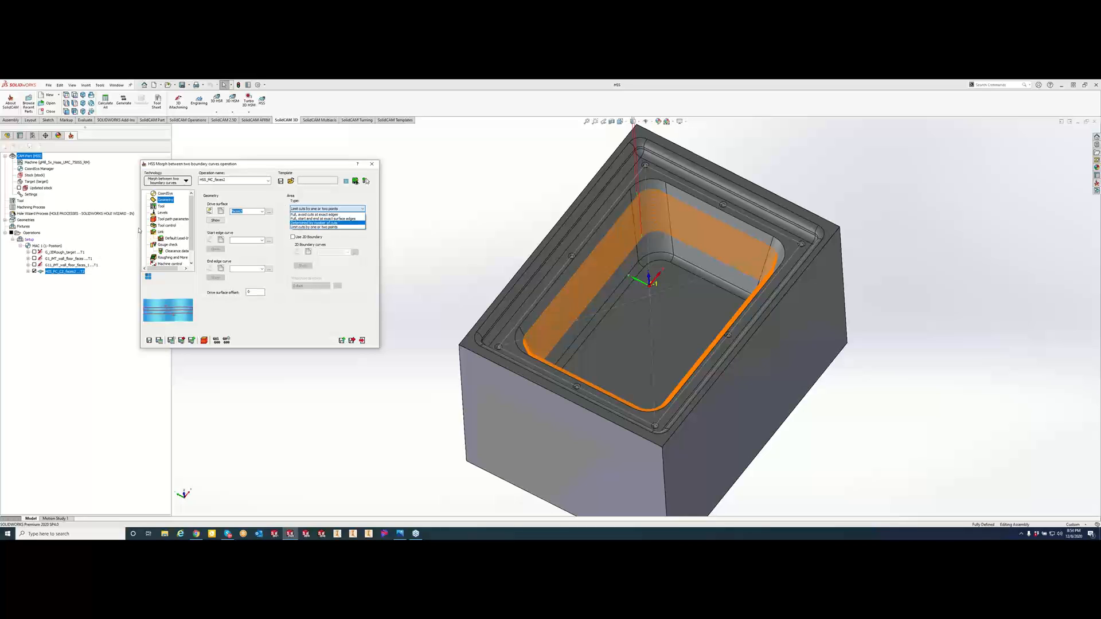
key(Escape)
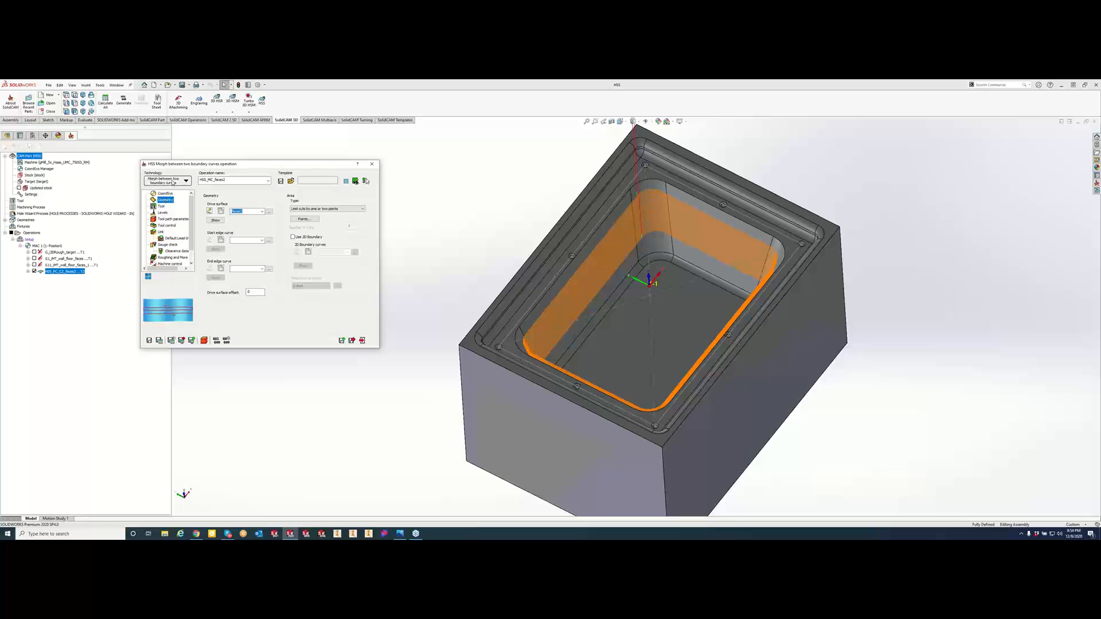
Step: Switch the technology back to Parallel cuts Constant Z and open its geometry settings
click(174, 182)
mouse_move(216, 190)
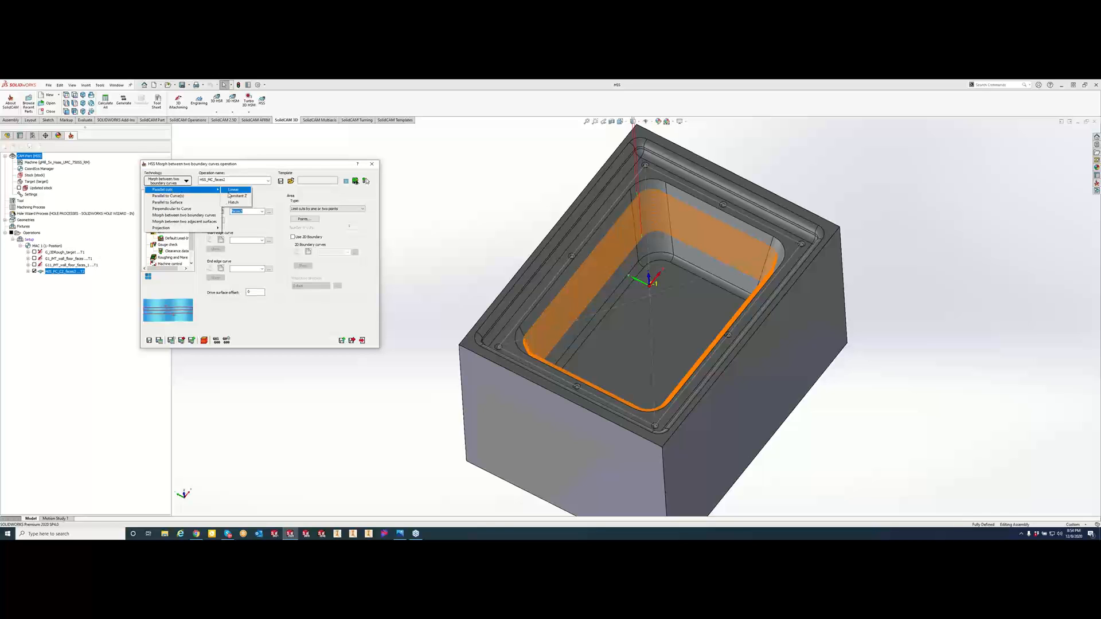
click(237, 195)
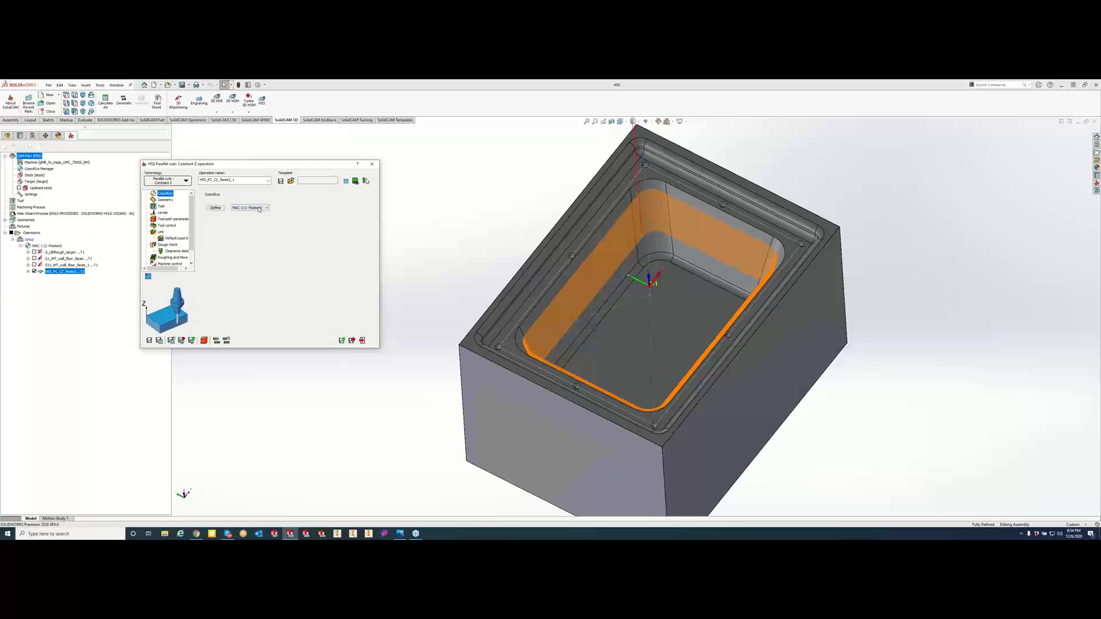
click(166, 199)
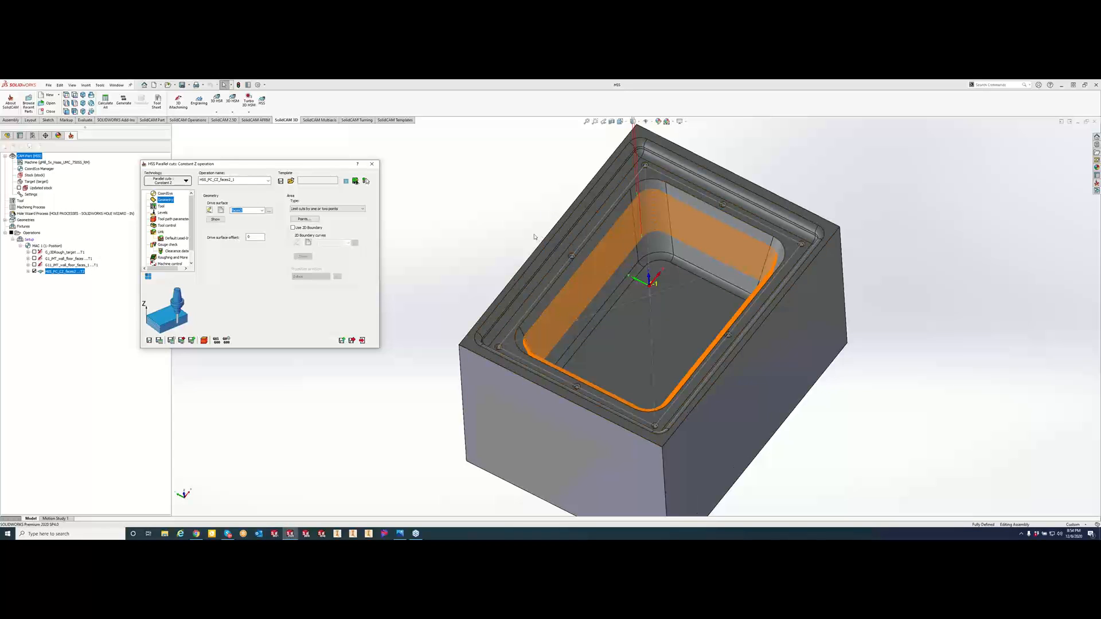
Step: Switch to Chrome, load the SolidCAM home page and open the KevCAM Night School page from its webinar resources
click(197, 534)
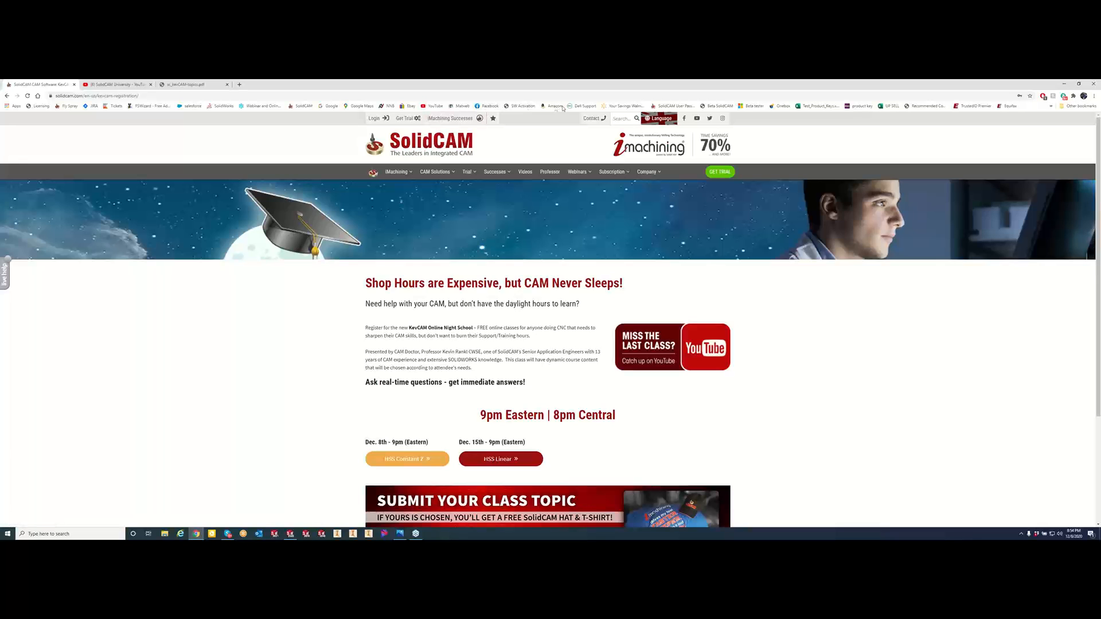
click(301, 106)
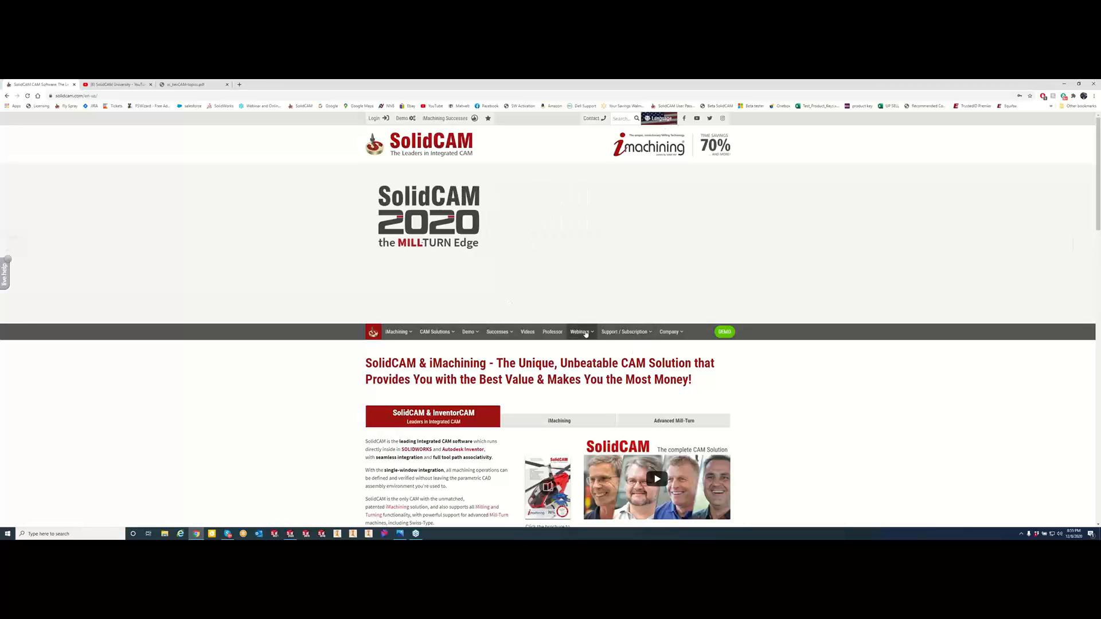
mouse_move(590, 334)
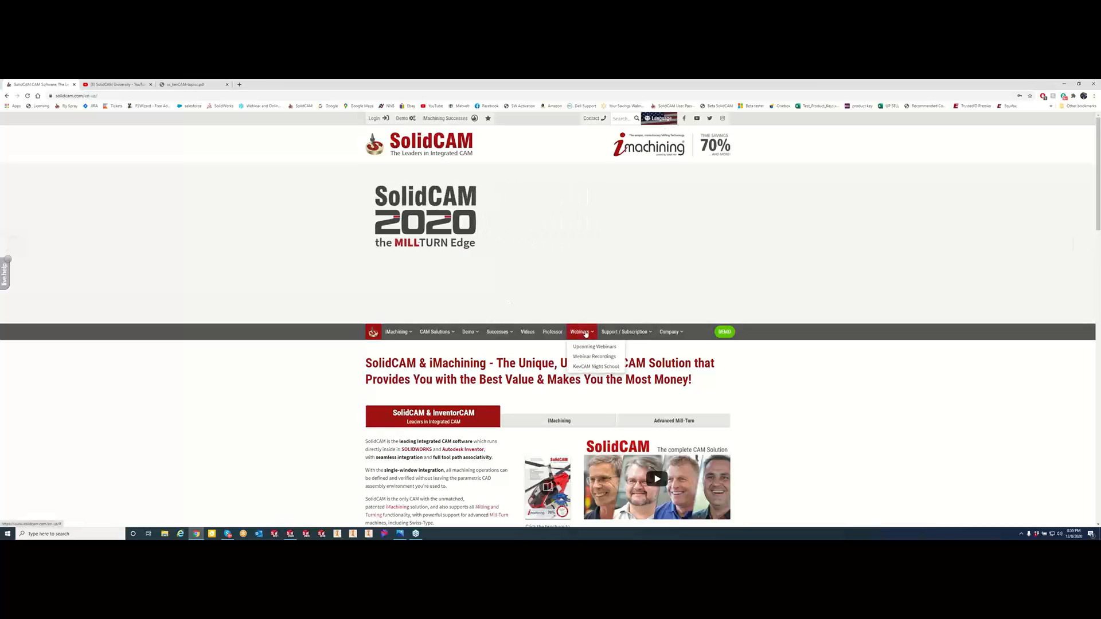
click(585, 366)
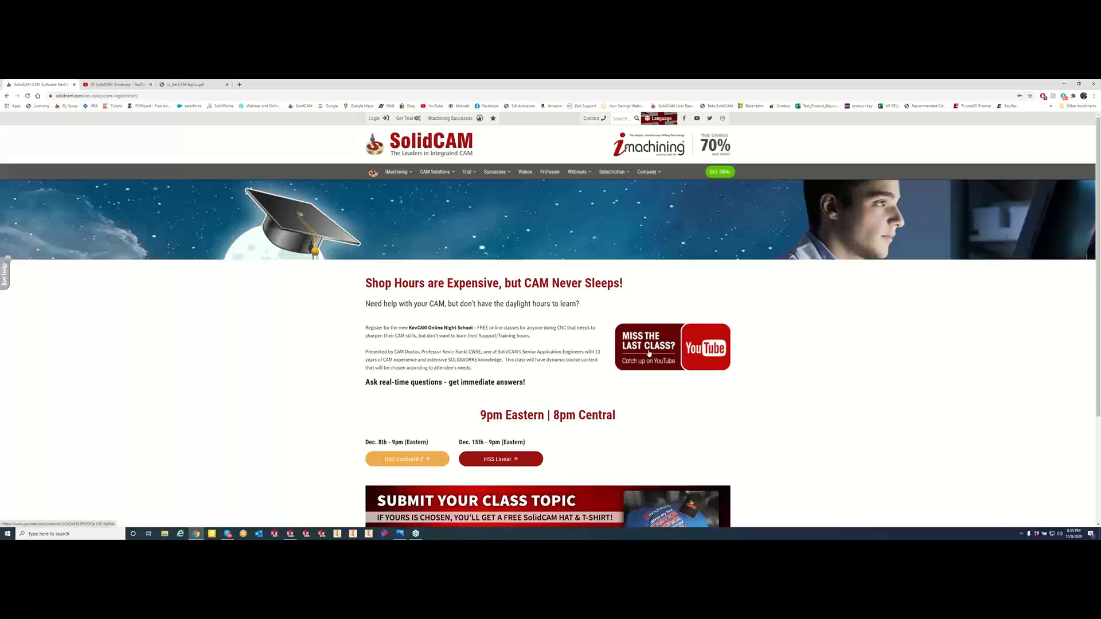
Step: Open the SolidCAM University YouTube channel from the missed-class link and look through its uploaded videos
click(649, 354)
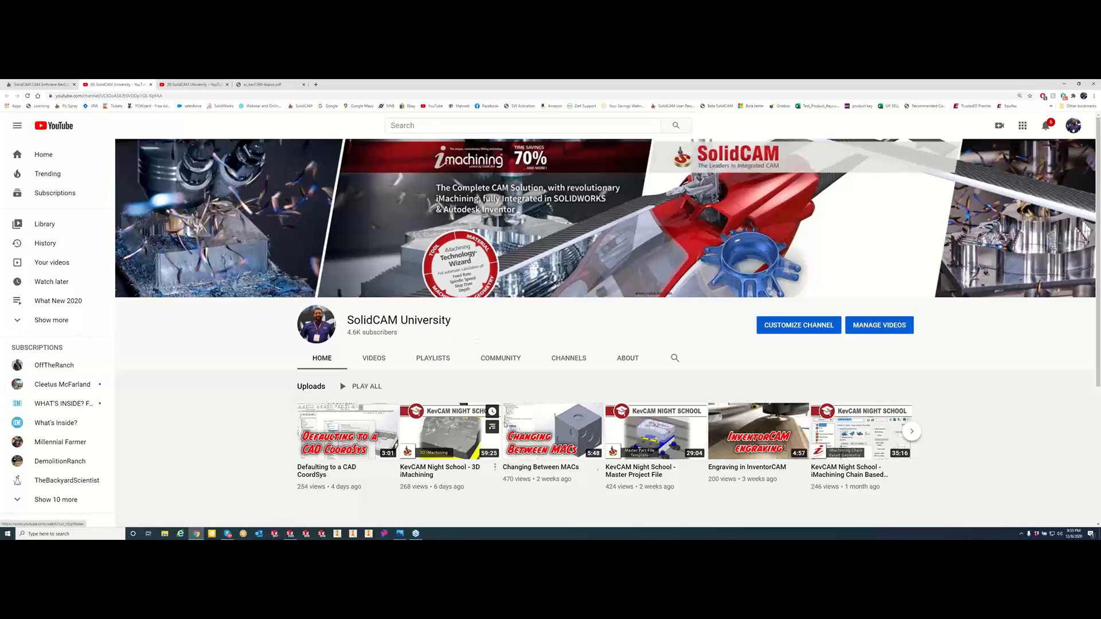
mouse_move(493, 428)
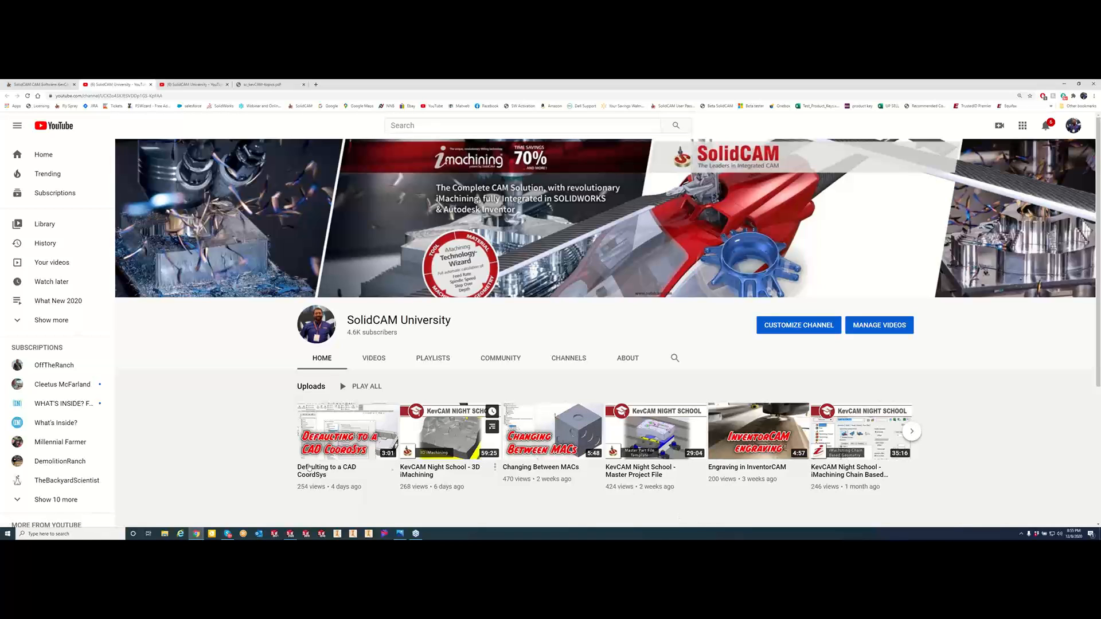
click(374, 358)
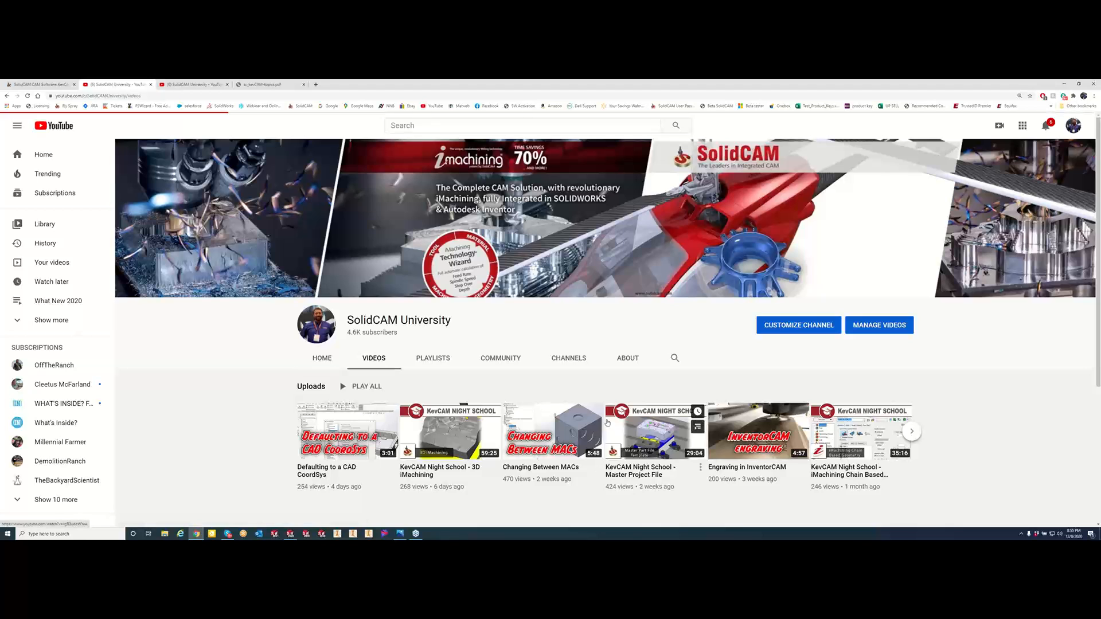
scroll(432, 414, down, 3)
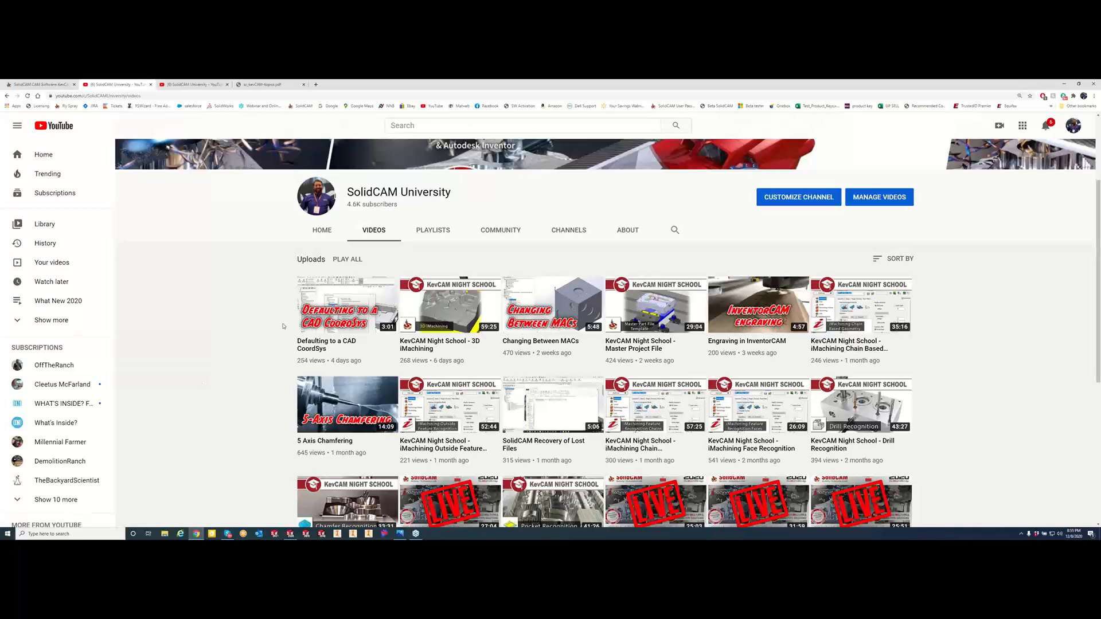
Step: Search within the SolidCAM University channel for "hss"
click(676, 231)
text(hss)
key(Return)
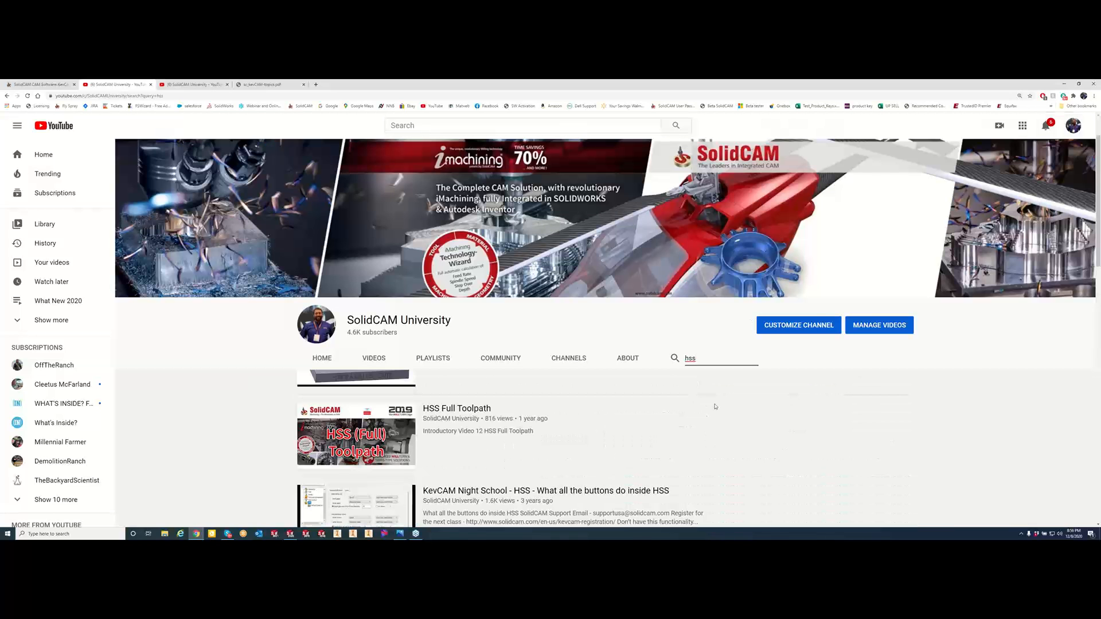
Step: Look through the channel's HSS search results, including the Night School recordings, toolpath videos and HSS playlist
scroll(573, 427, down, 1)
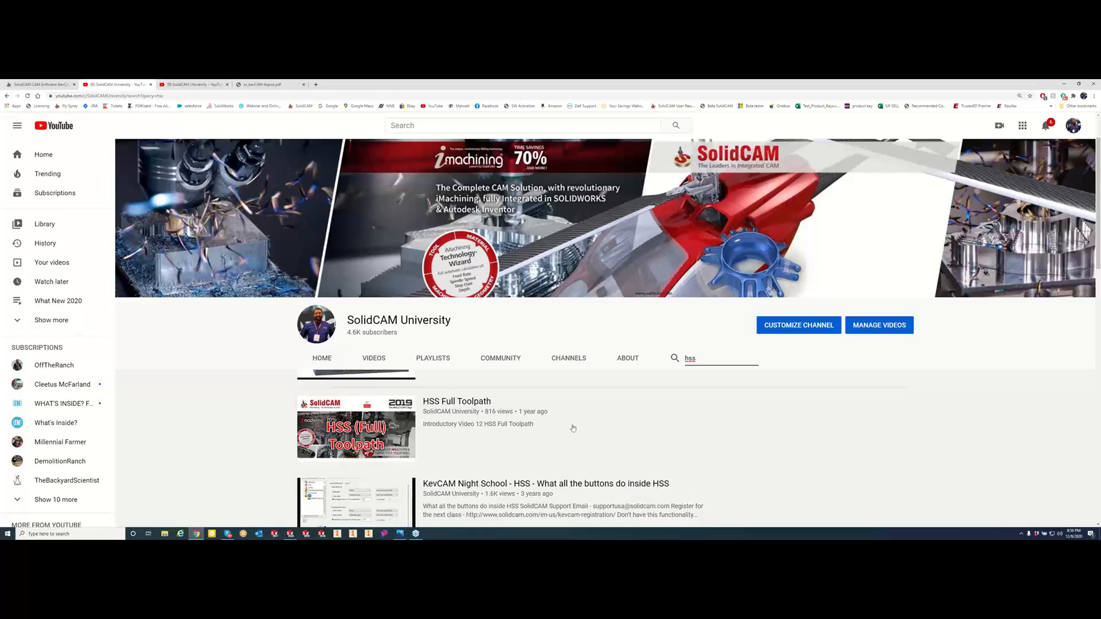
scroll(573, 428, up, 2)
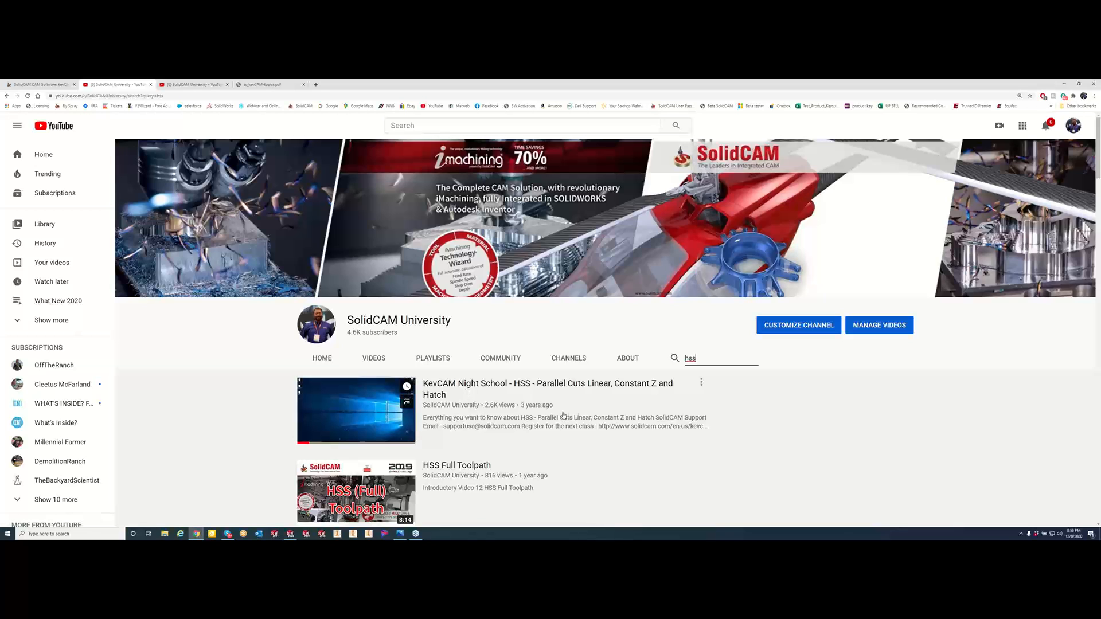
scroll(511, 412, down, 2)
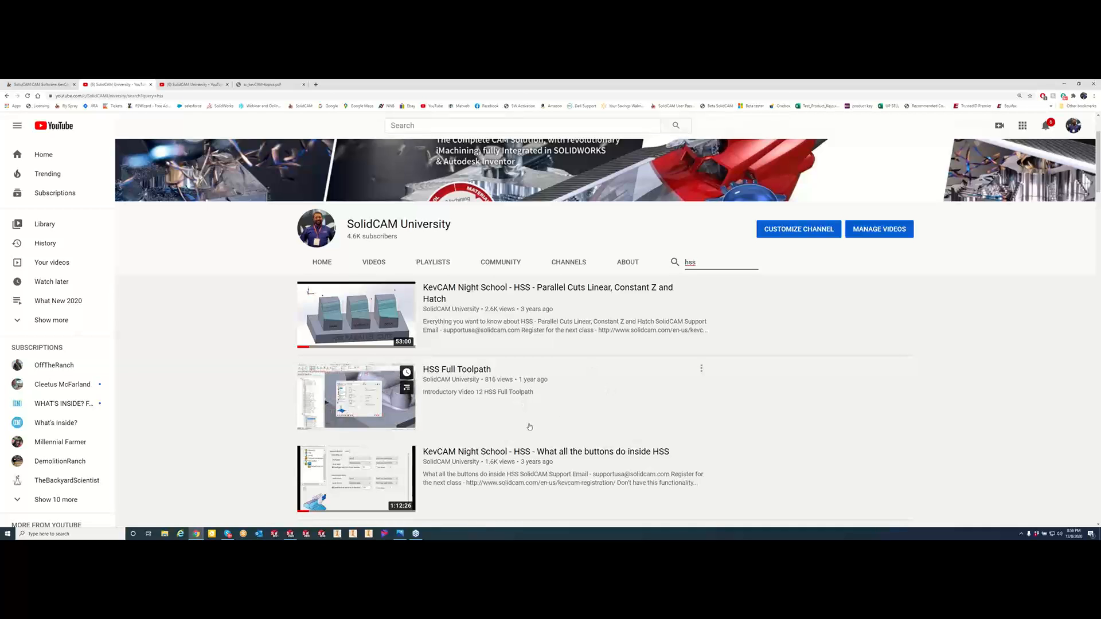
mouse_move(567, 399)
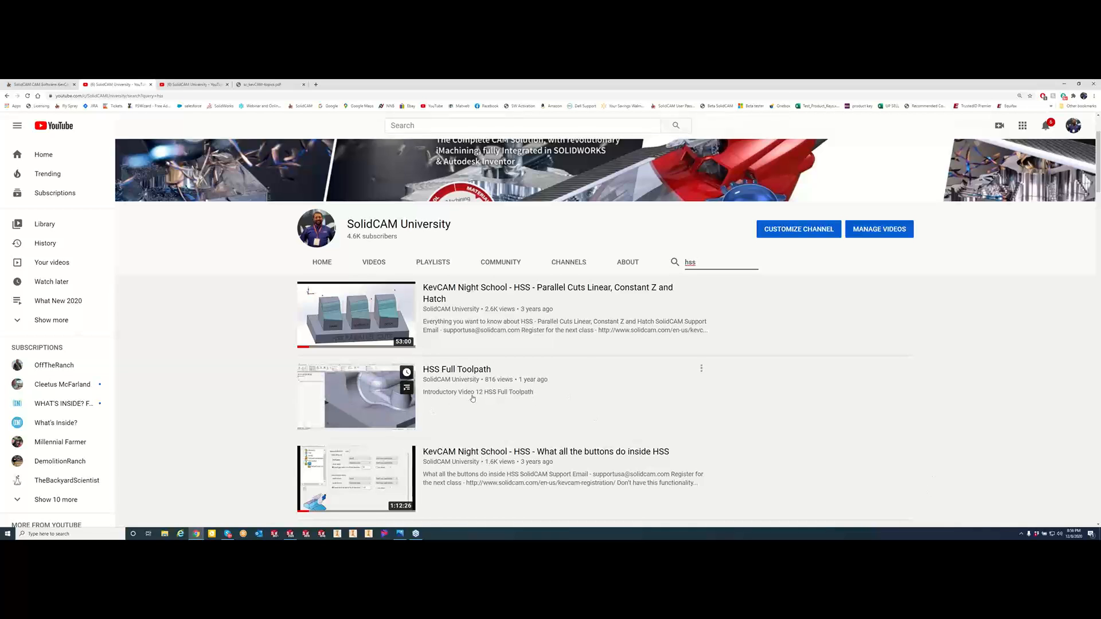
scroll(459, 370, down, 1)
scroll(459, 361, down, 2)
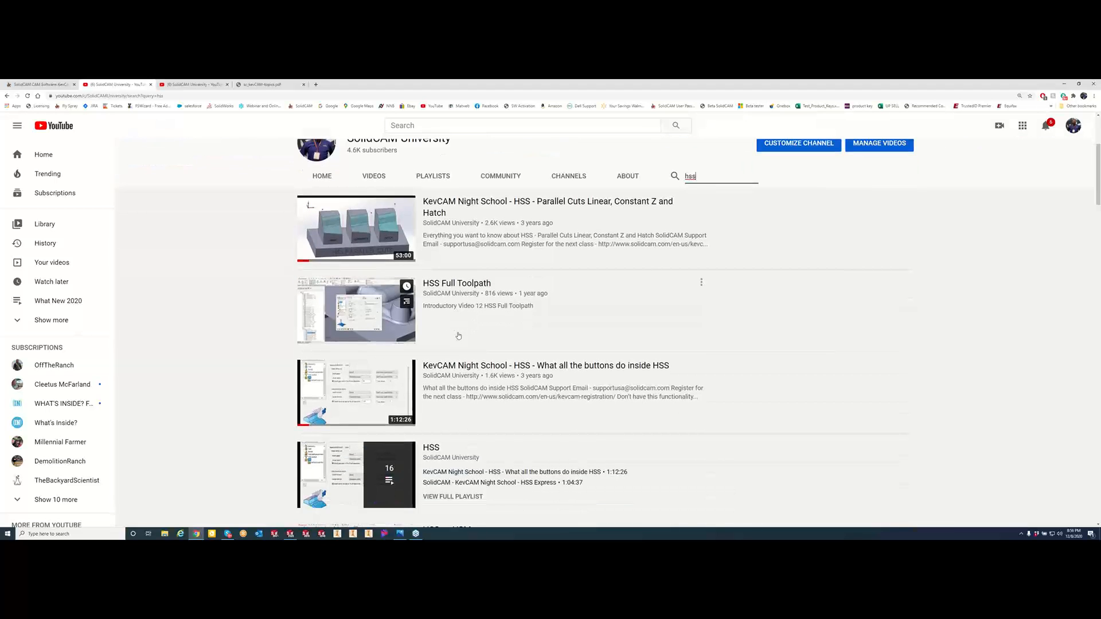
scroll(460, 353, down, 2)
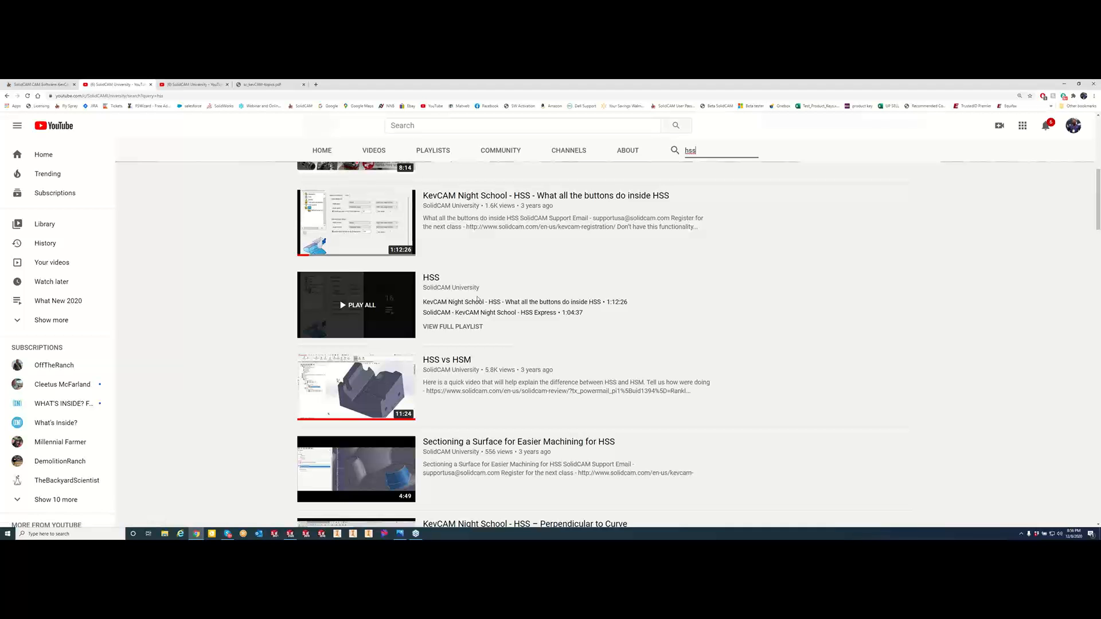
scroll(476, 304, up, 5)
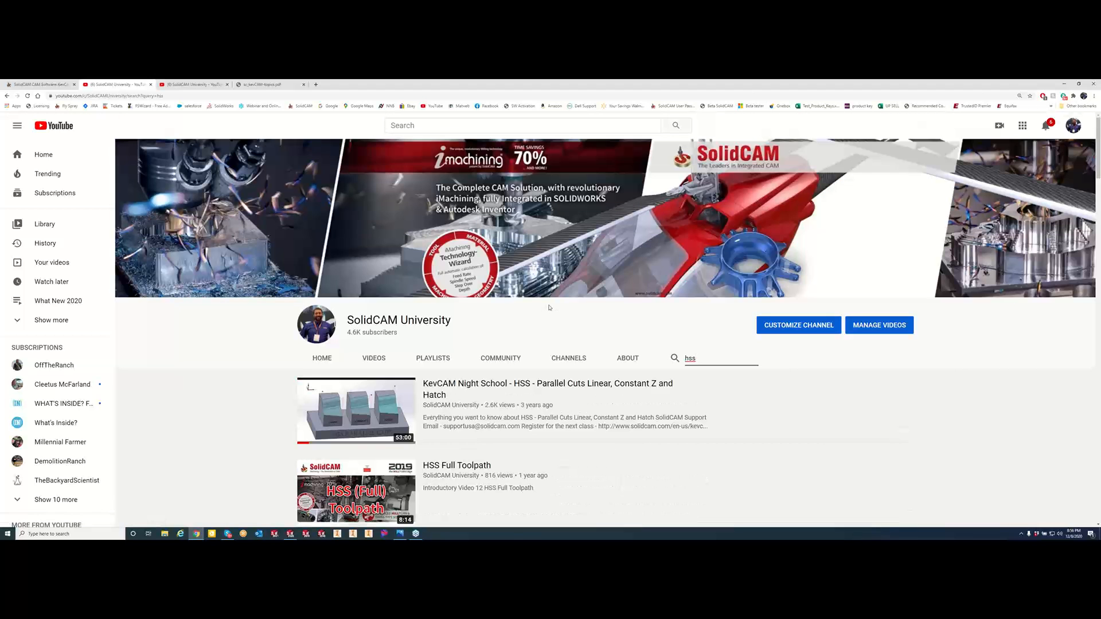
Step: Look through the channel's created playlists, then return to the channel's home page
click(439, 360)
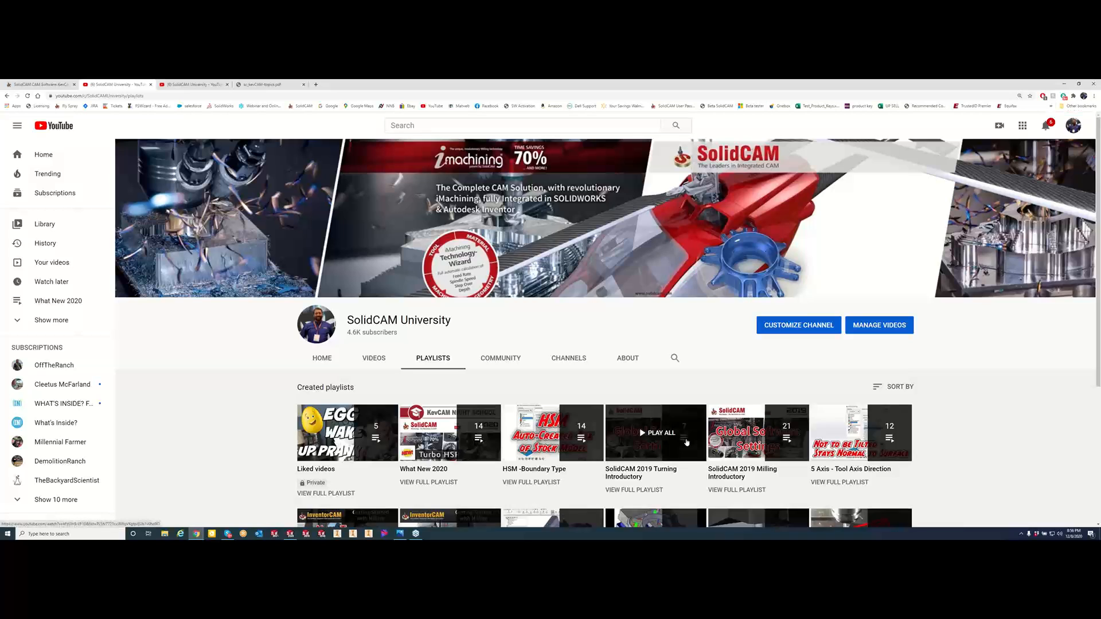
scroll(687, 442, down, 3)
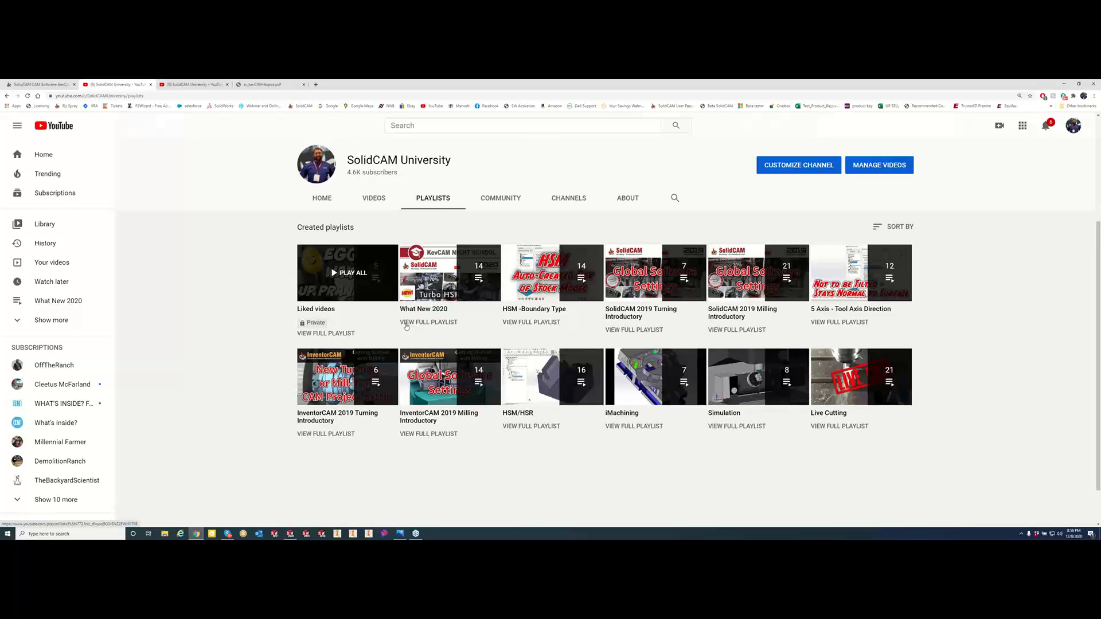
scroll(406, 327, down, 1)
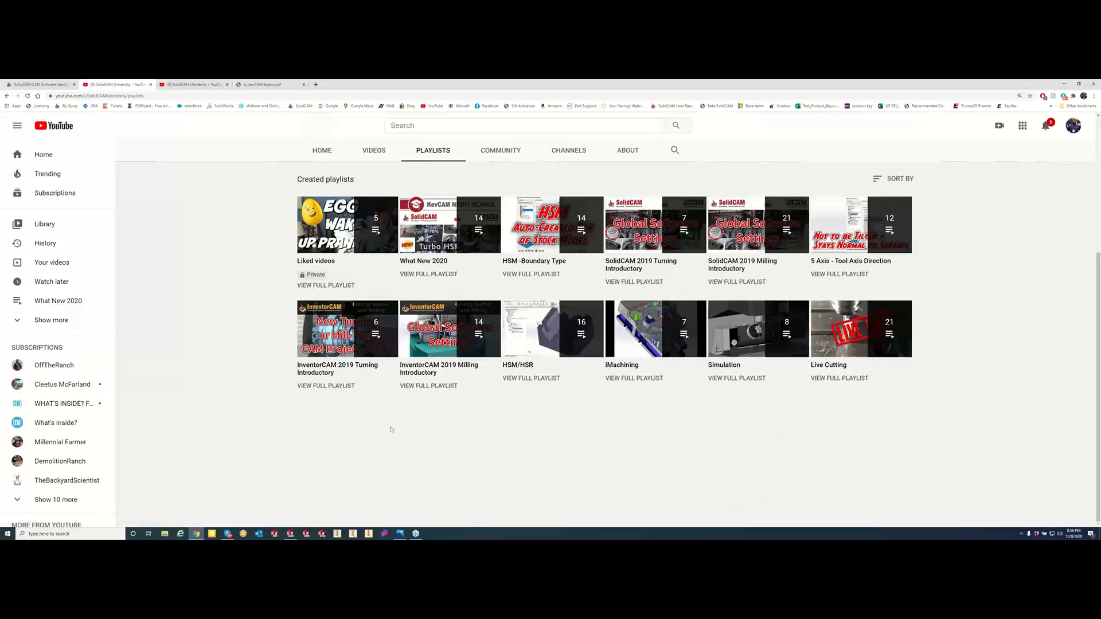
scroll(633, 435, up, 3)
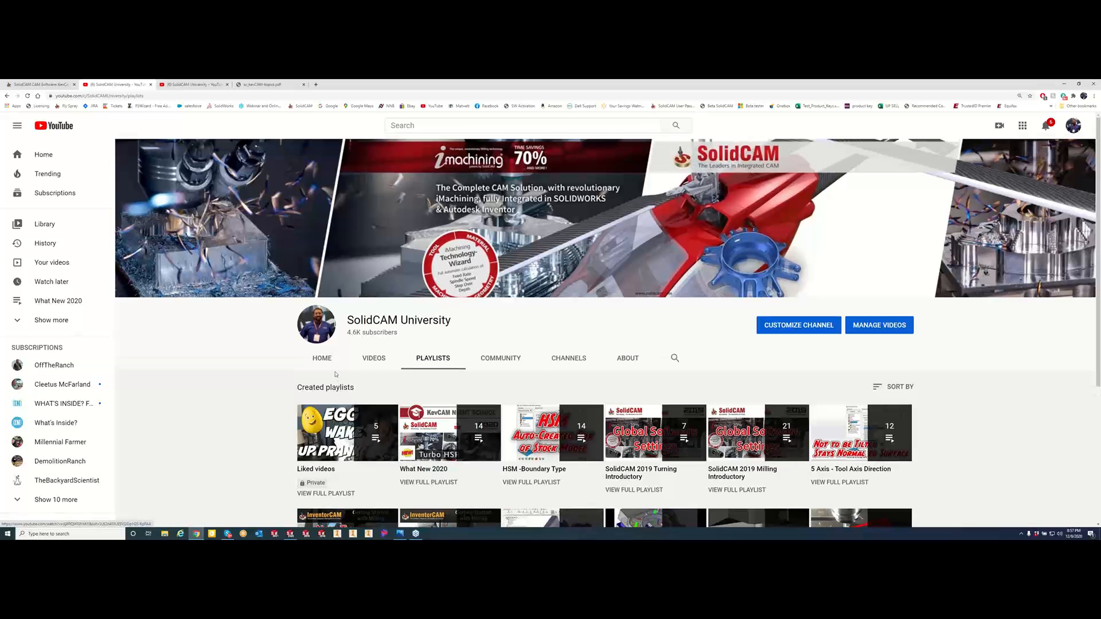
click(321, 358)
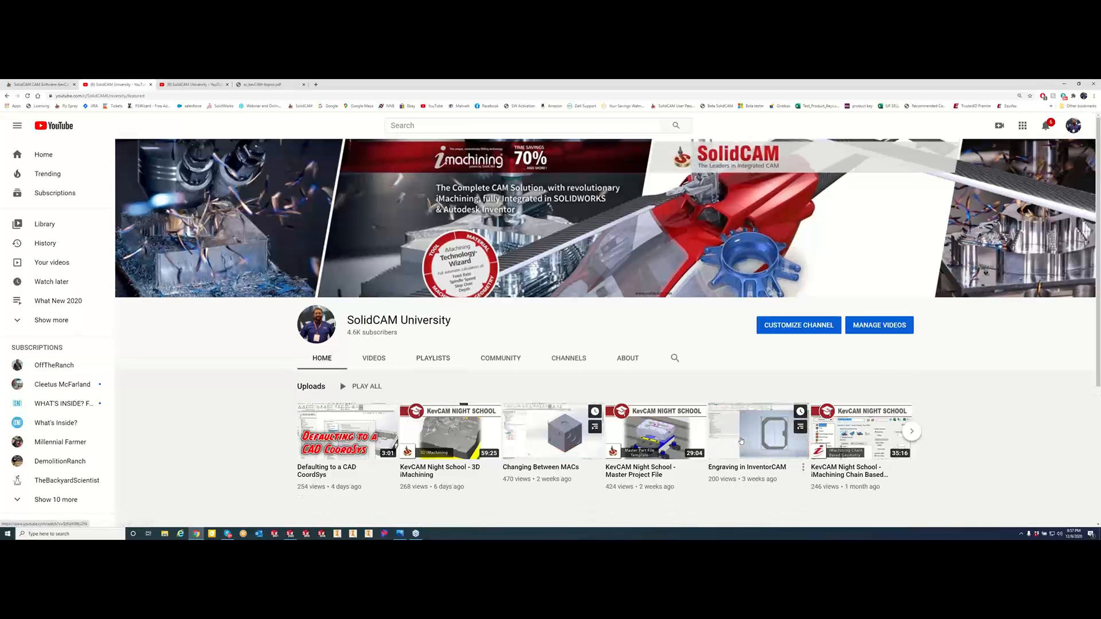